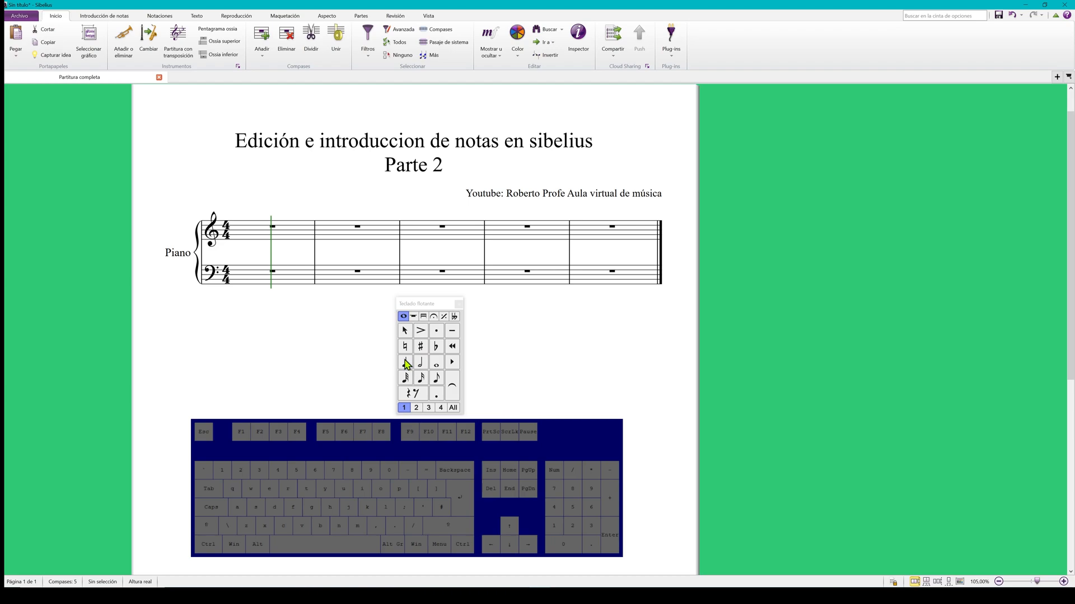
- Enter a quarter note D5 on the first beat of bar 1 in the piano's treble staff
click(248, 226)
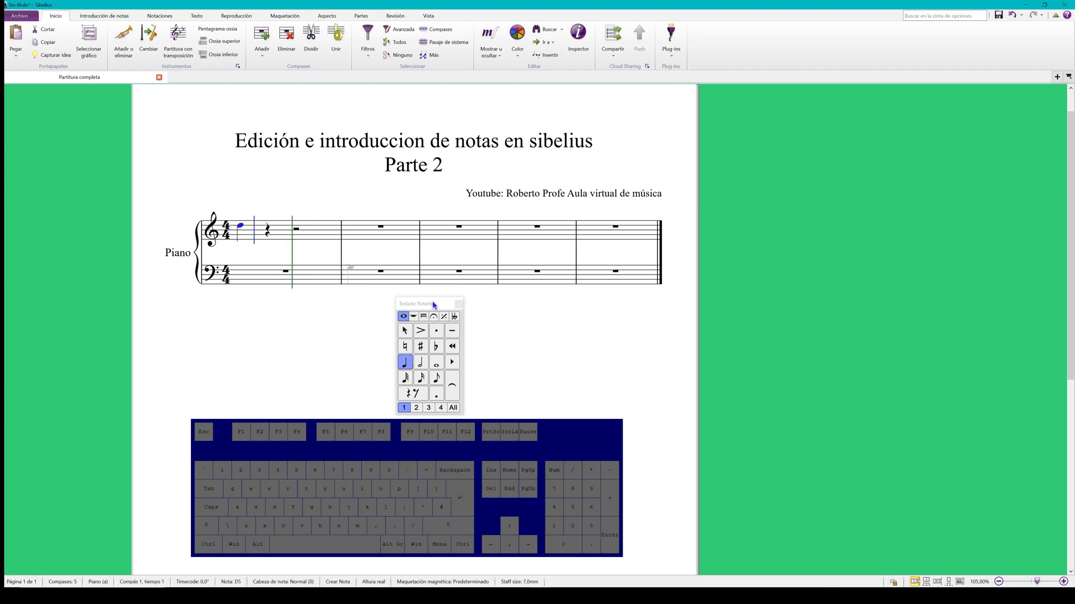
key(Escape)
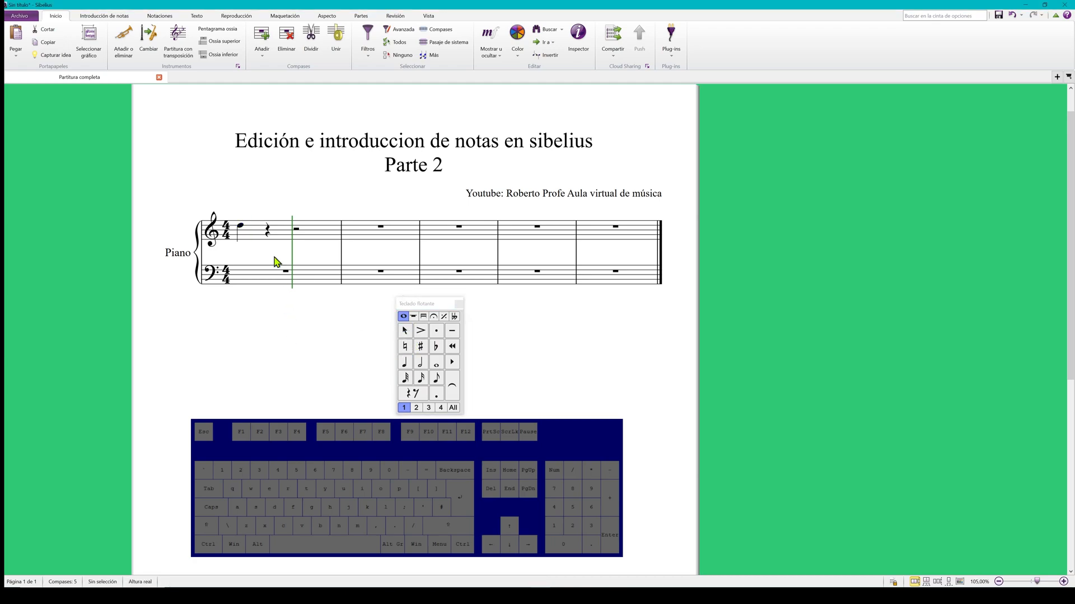
- Copy the first treble-staff bar, paste it into bar 2, and undo the paste
click(277, 238)
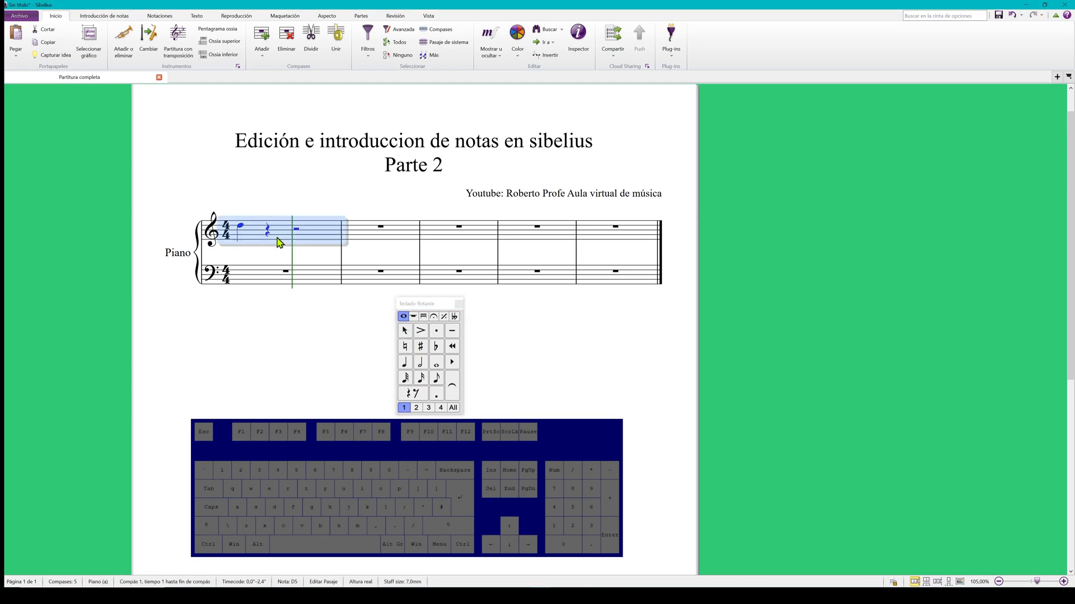
click(47, 44)
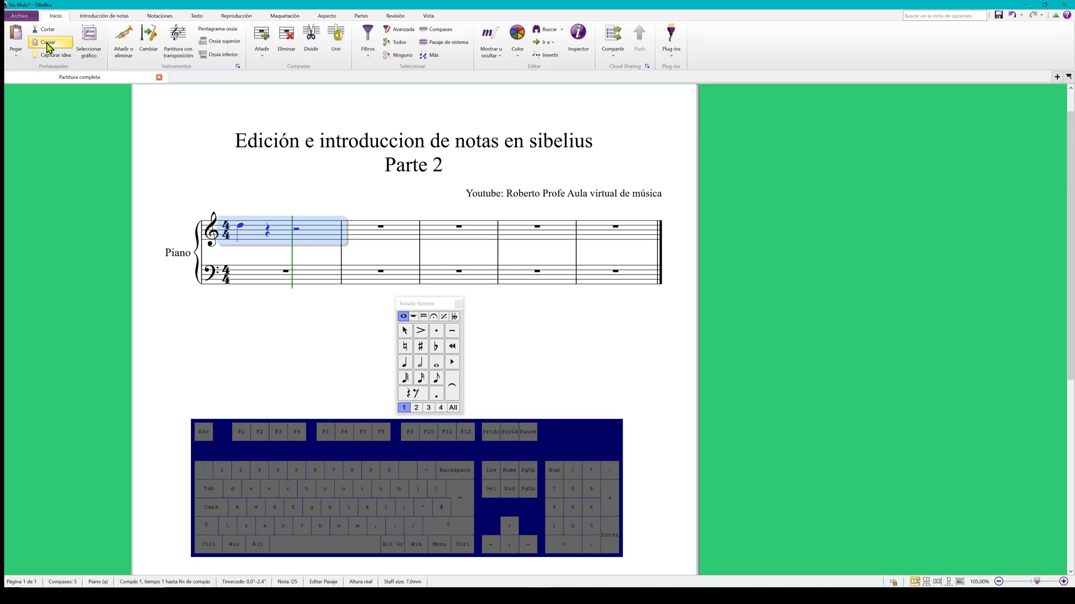
click(405, 240)
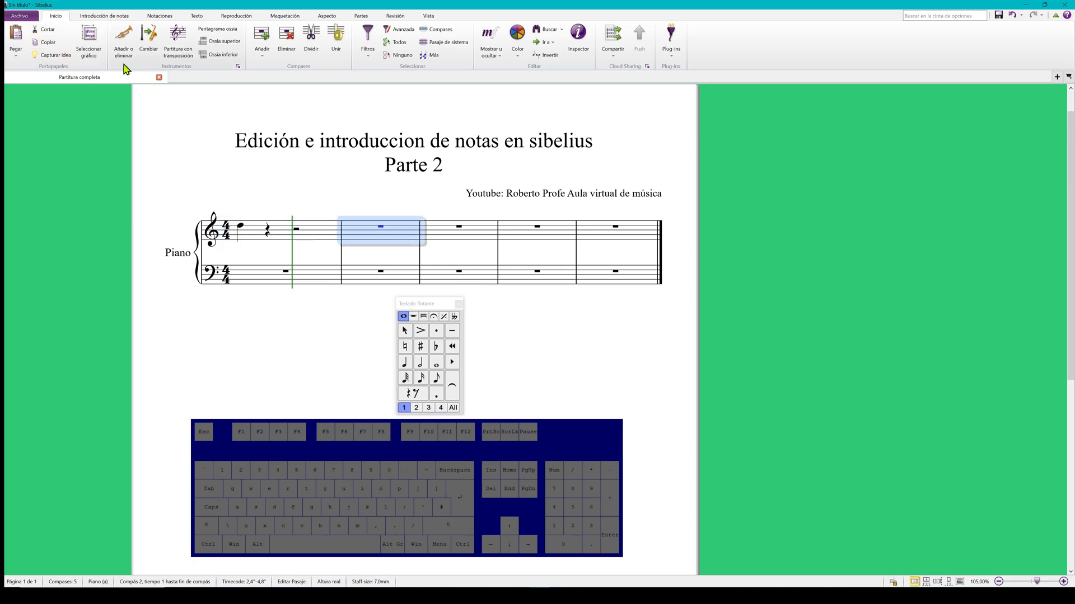
click(15, 37)
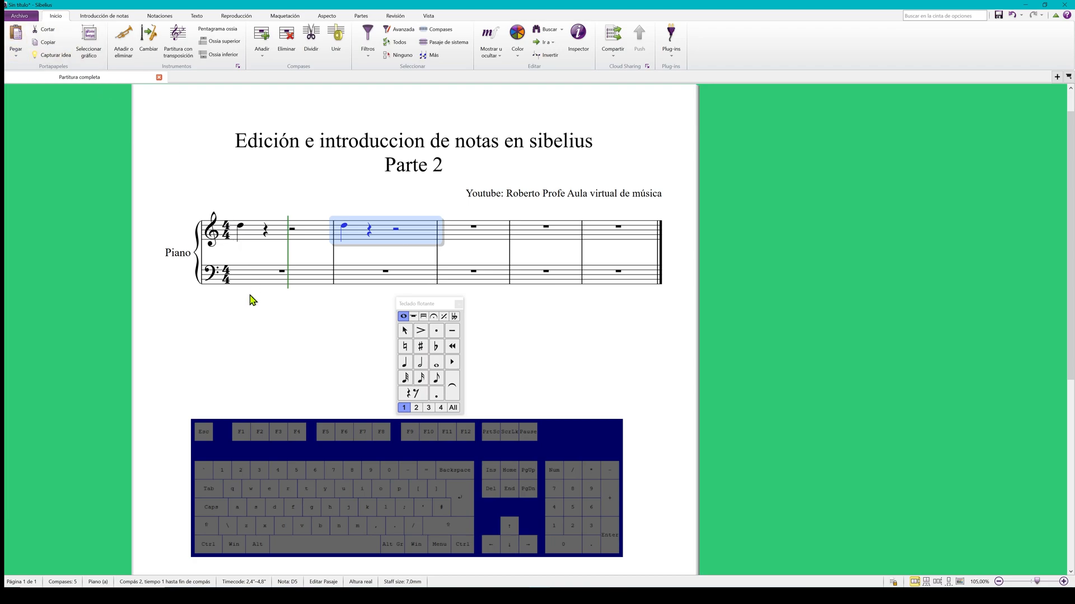
key(ctrl)
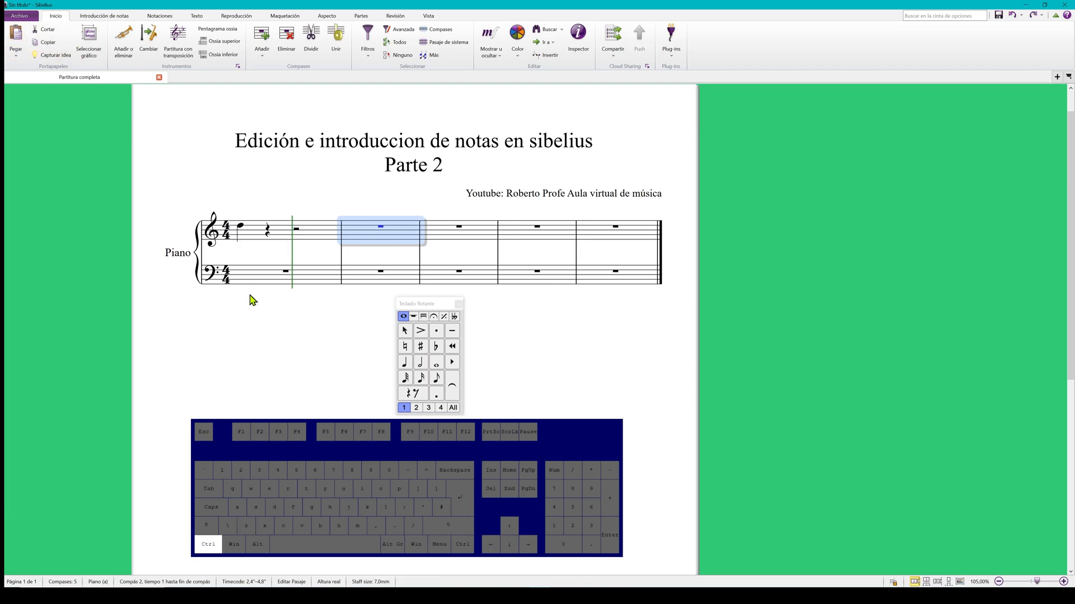
key(ctrl+z)
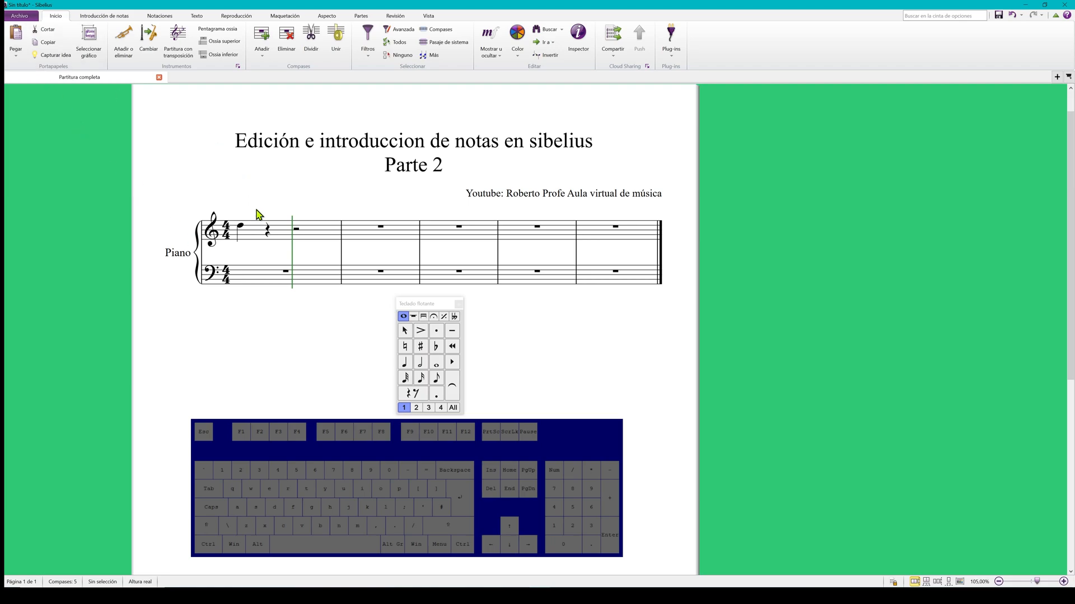
- Paste the copied first bar as a cue into bar 2 of the treble staff
click(278, 240)
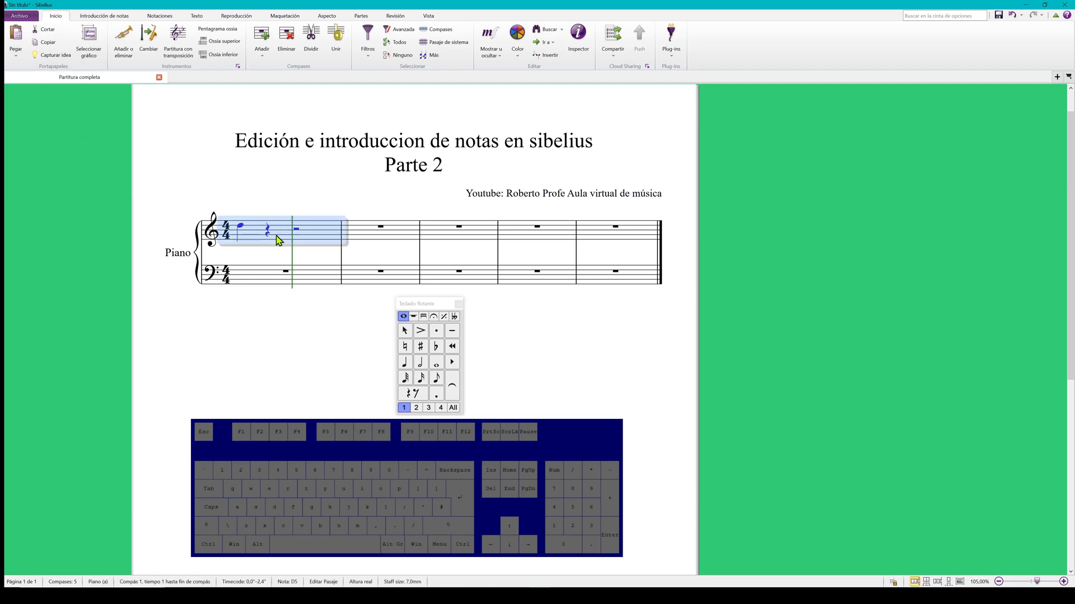
click(16, 55)
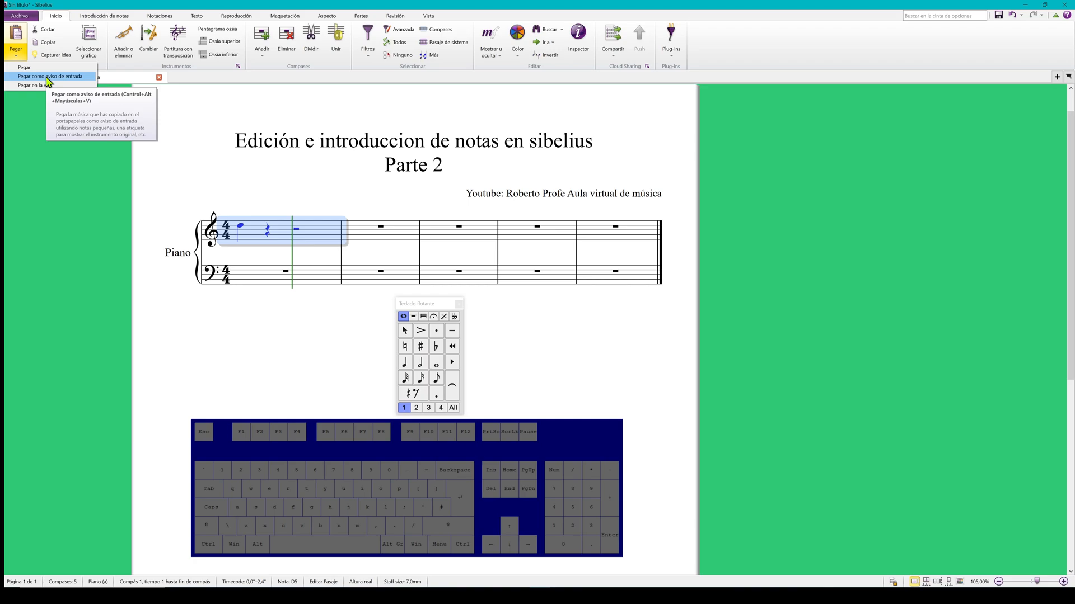
click(305, 237)
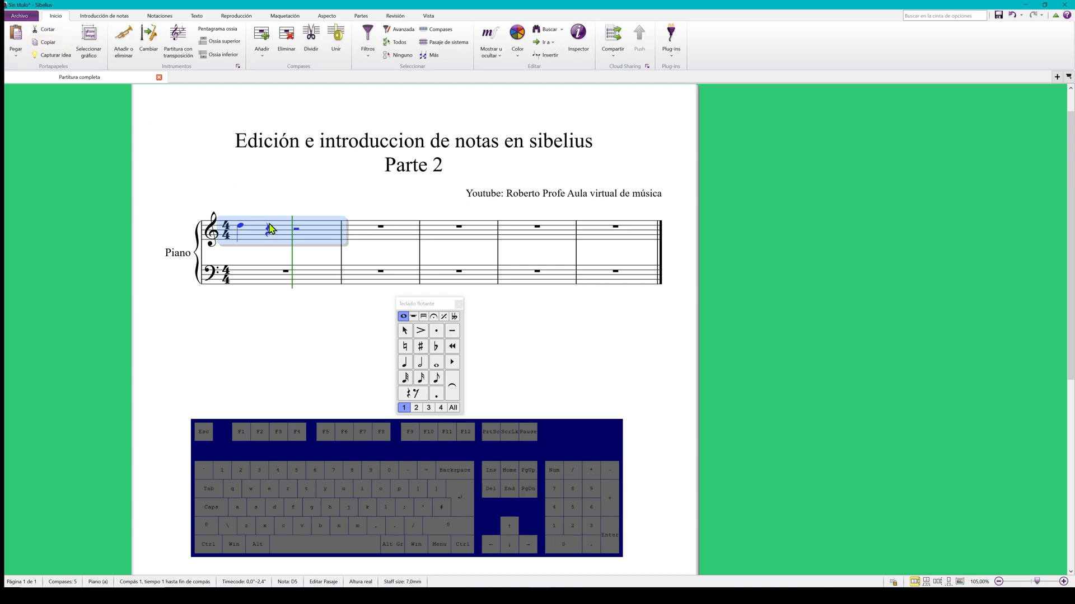
click(327, 365)
click(407, 237)
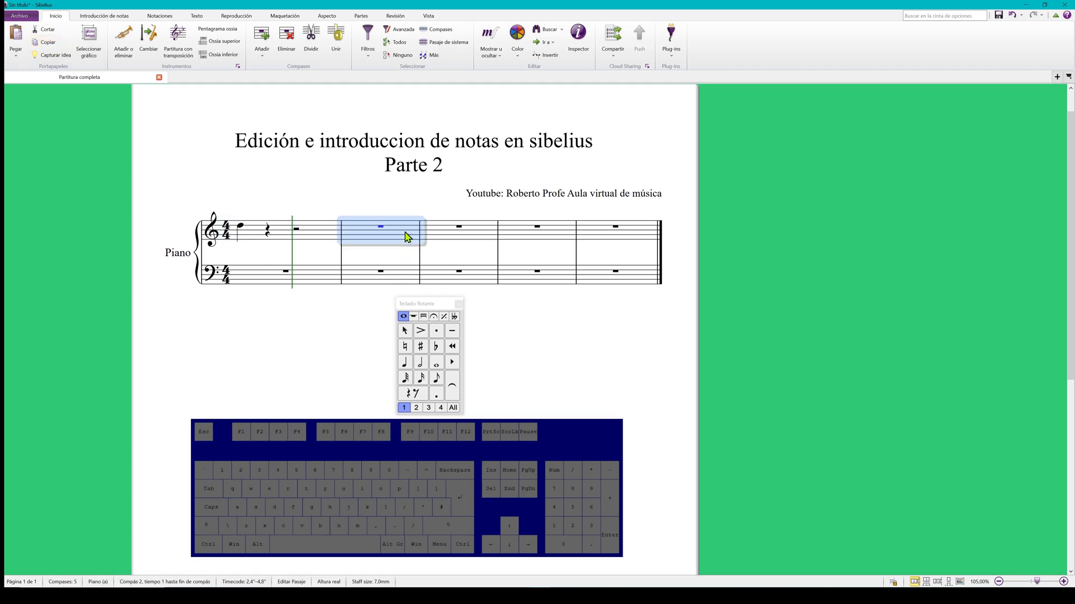
click(16, 55)
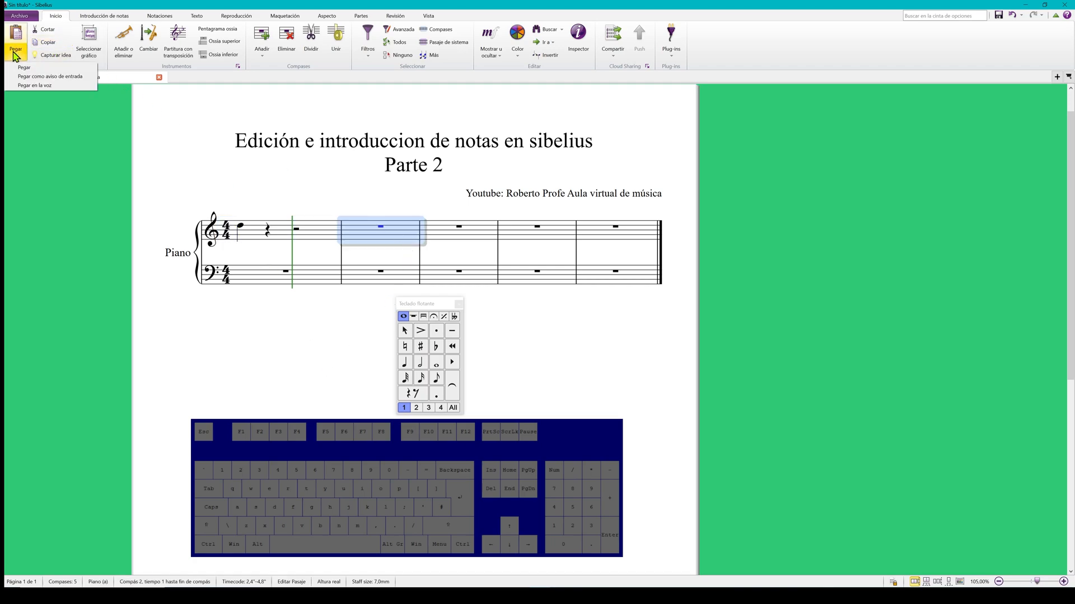
click(41, 79)
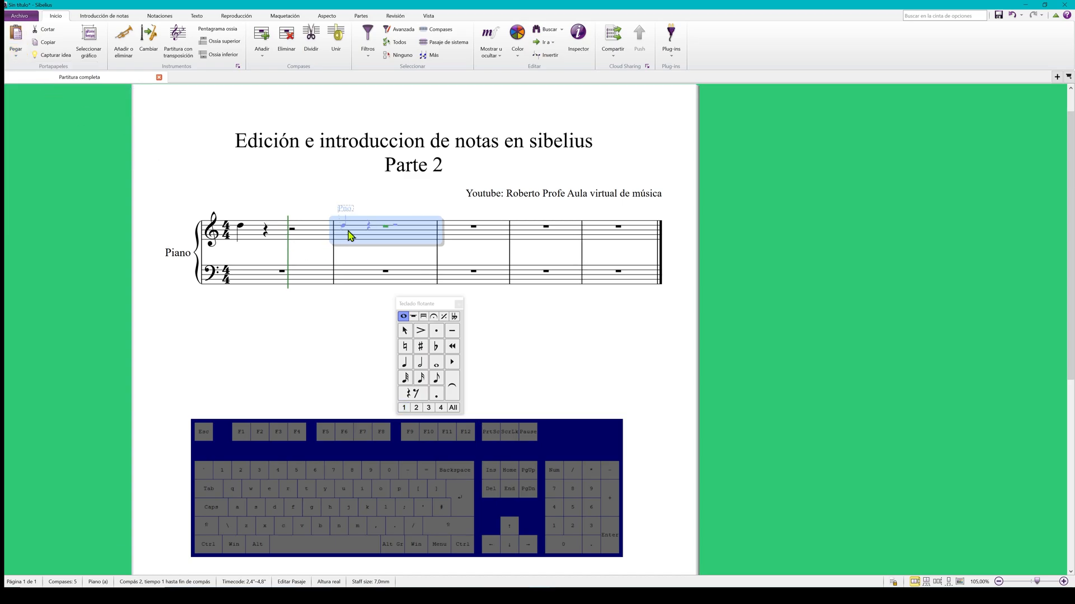
- Examine how the pasted cue displays in bar 2 by selecting and deselecting different treble-staff bars
key(ctrl+z)
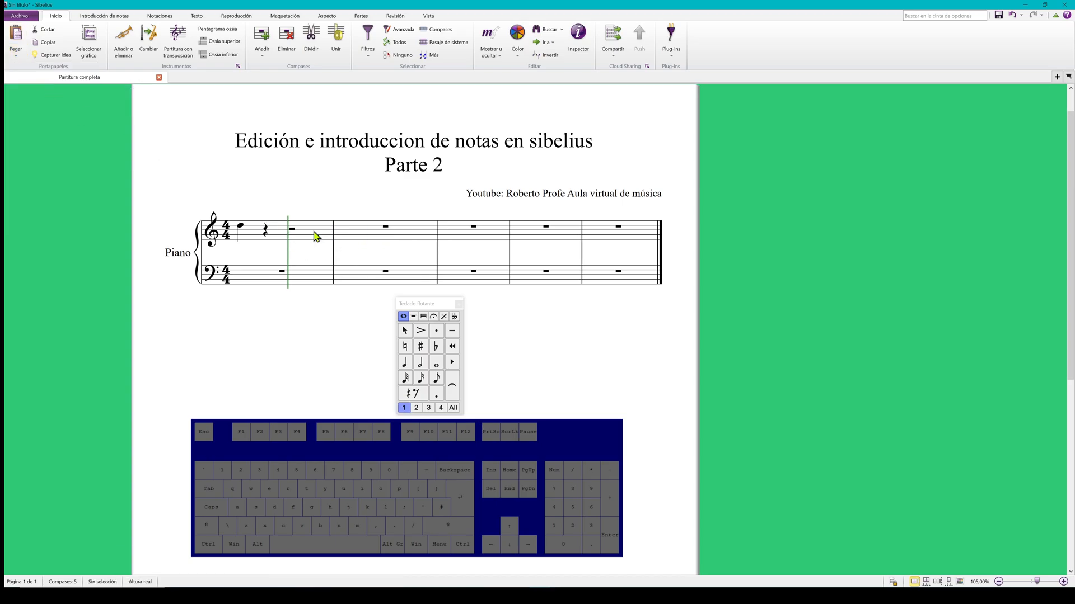
click(314, 237)
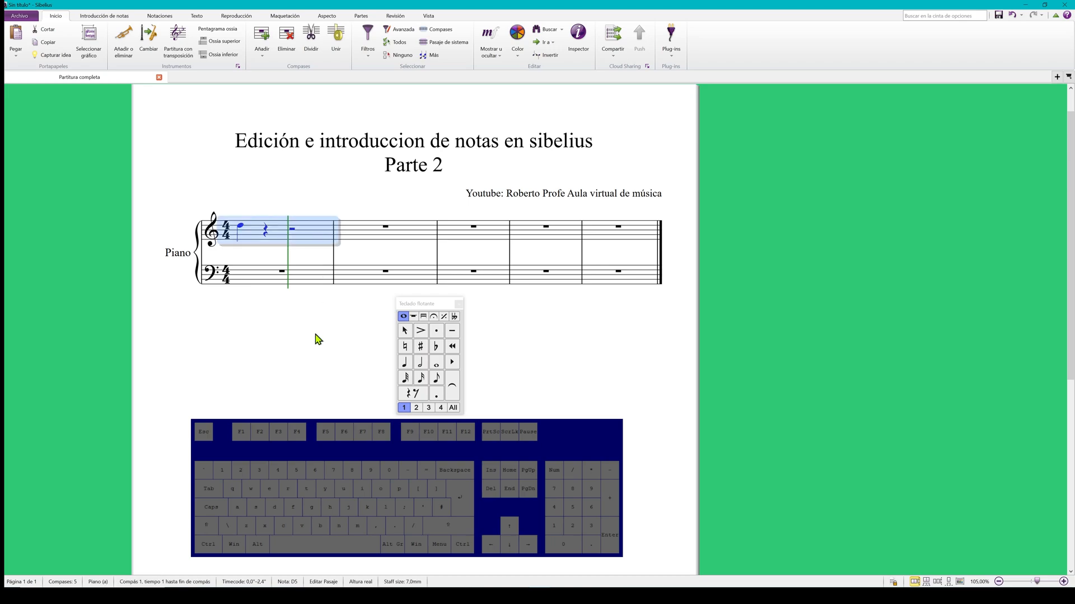
key(Escape)
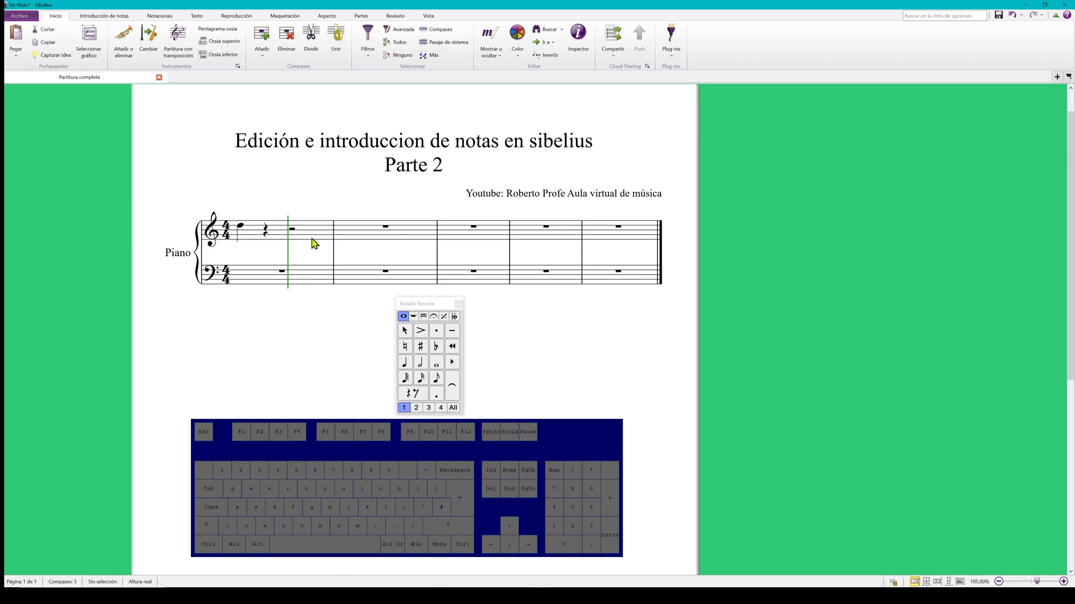
key(ctrl+y)
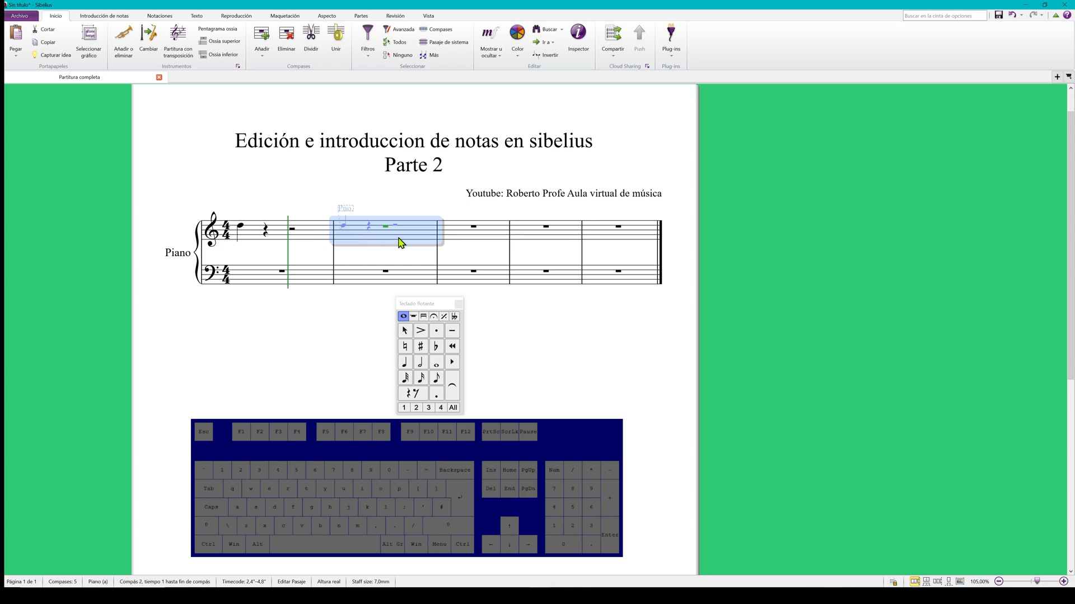
click(448, 242)
click(531, 245)
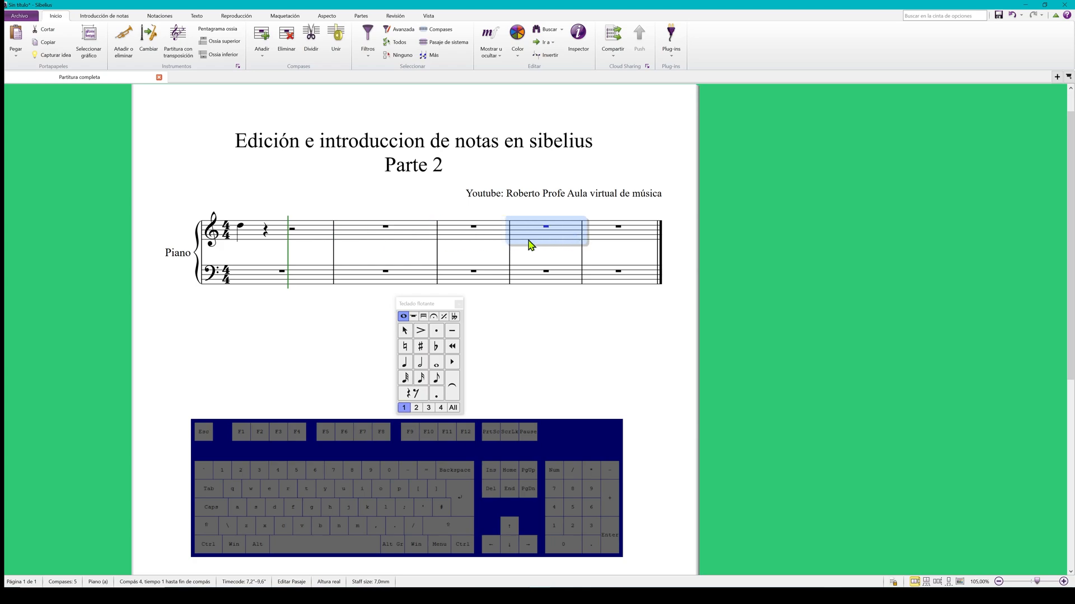
click(477, 235)
click(396, 231)
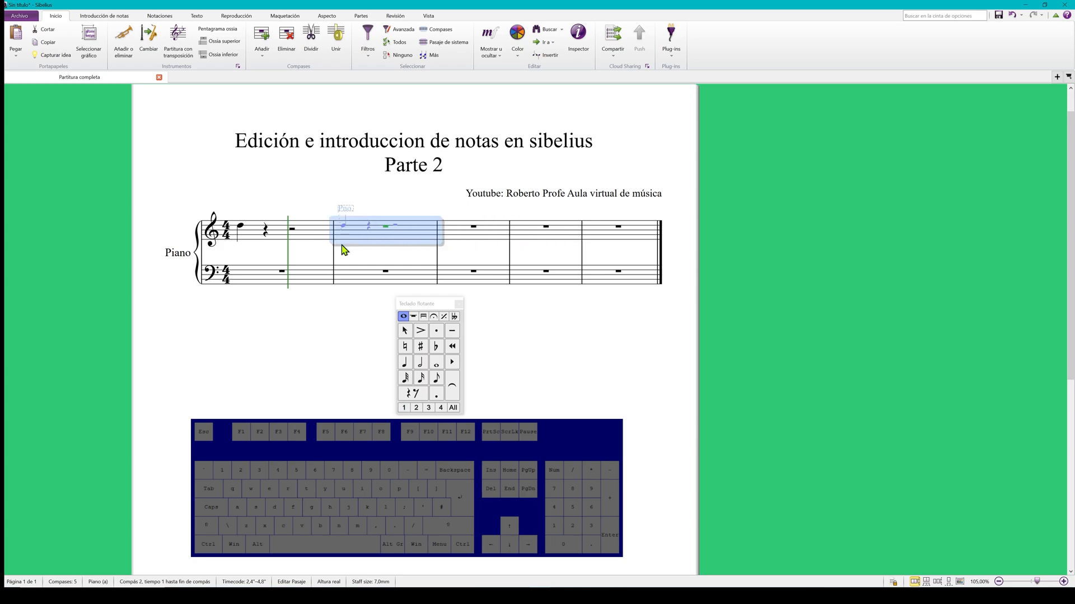
click(303, 261)
- Play back the score from the first treble bar into bar 2, and stop playback
click(247, 237)
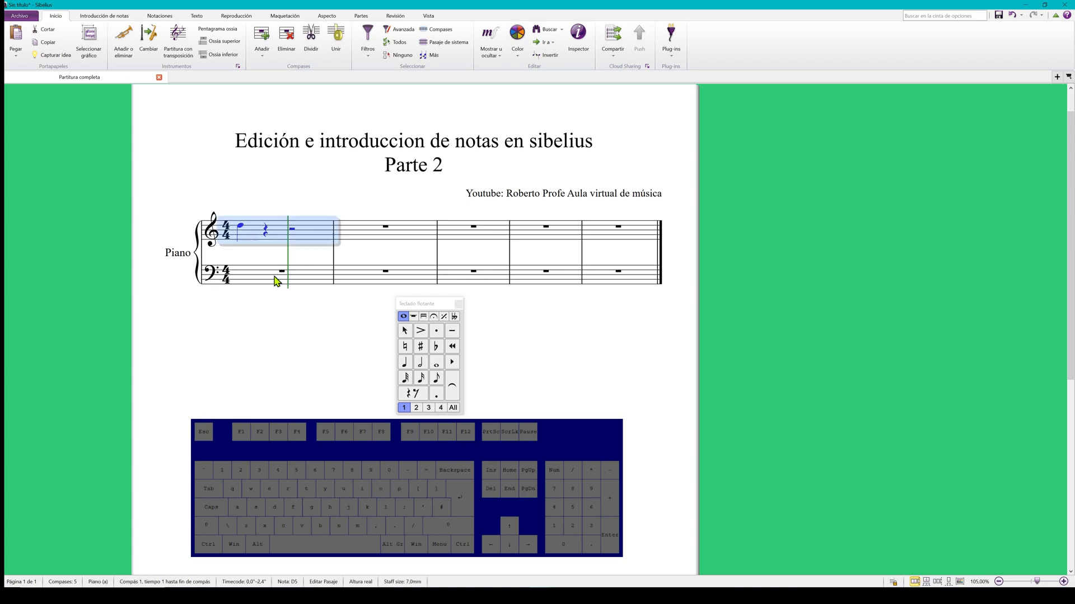
key(space)
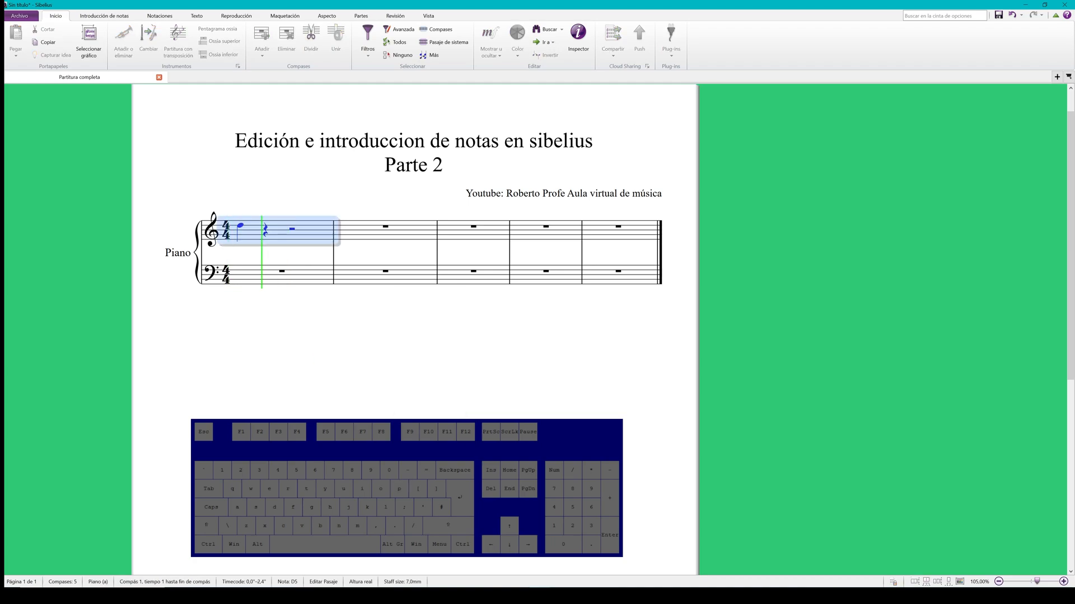
key(space)
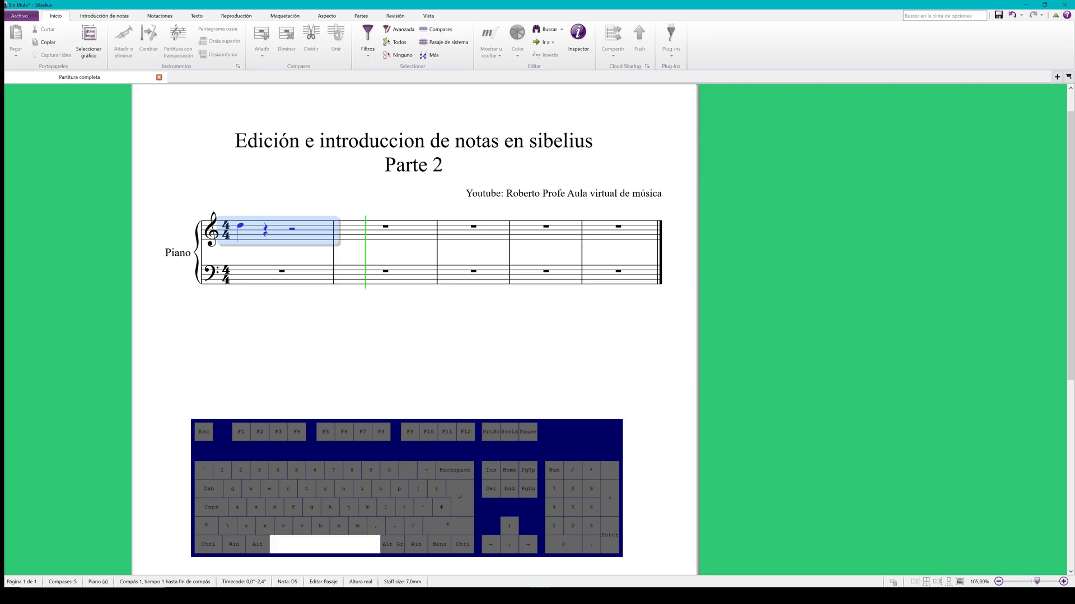
key(Escape)
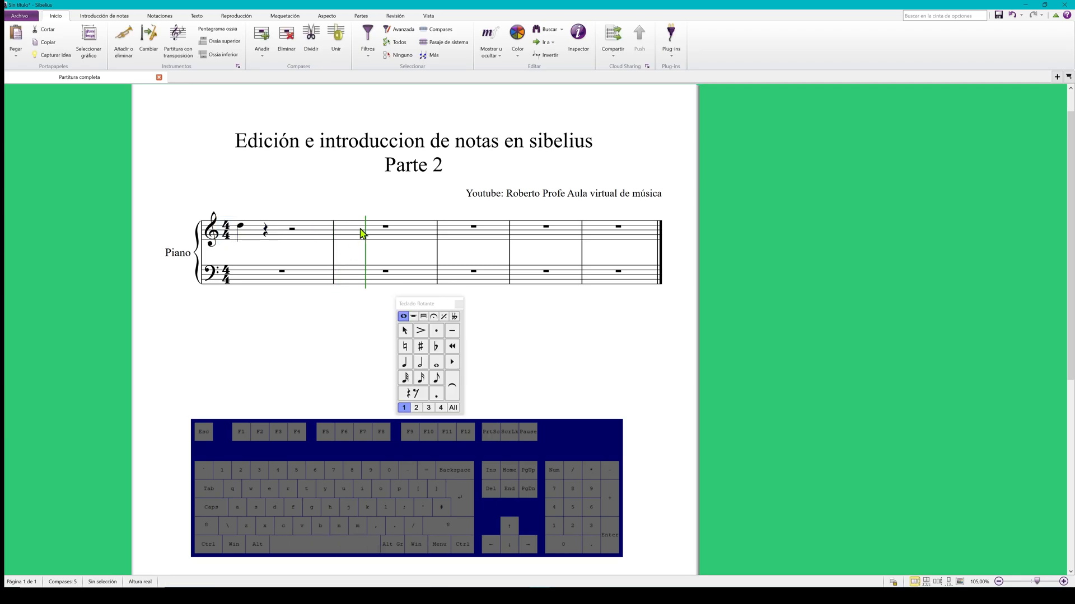
- Delete the pasted cue from bar 2 of the treble staff and clear the selection
click(361, 232)
key(Delete)
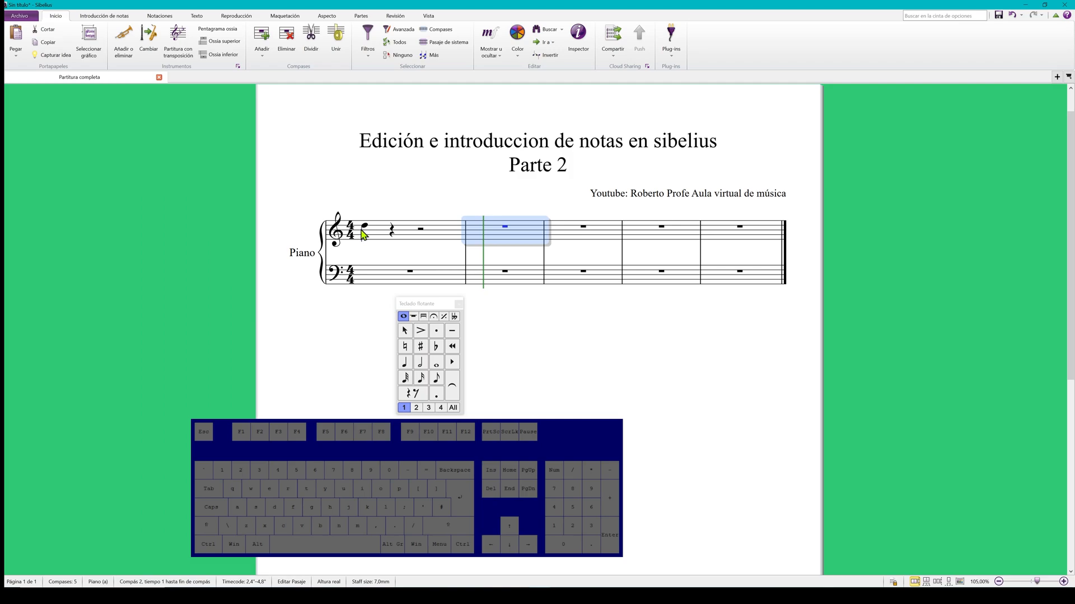
click(548, 354)
click(494, 241)
click(529, 333)
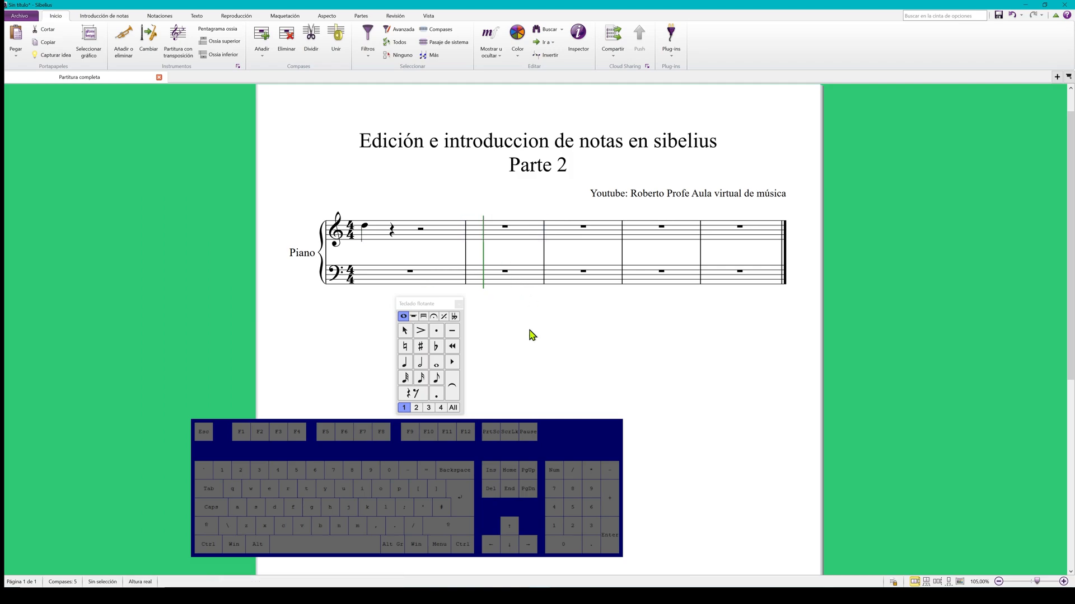
- Copy the first treble-staff bar and read the description of the paste-into-voice option
click(415, 240)
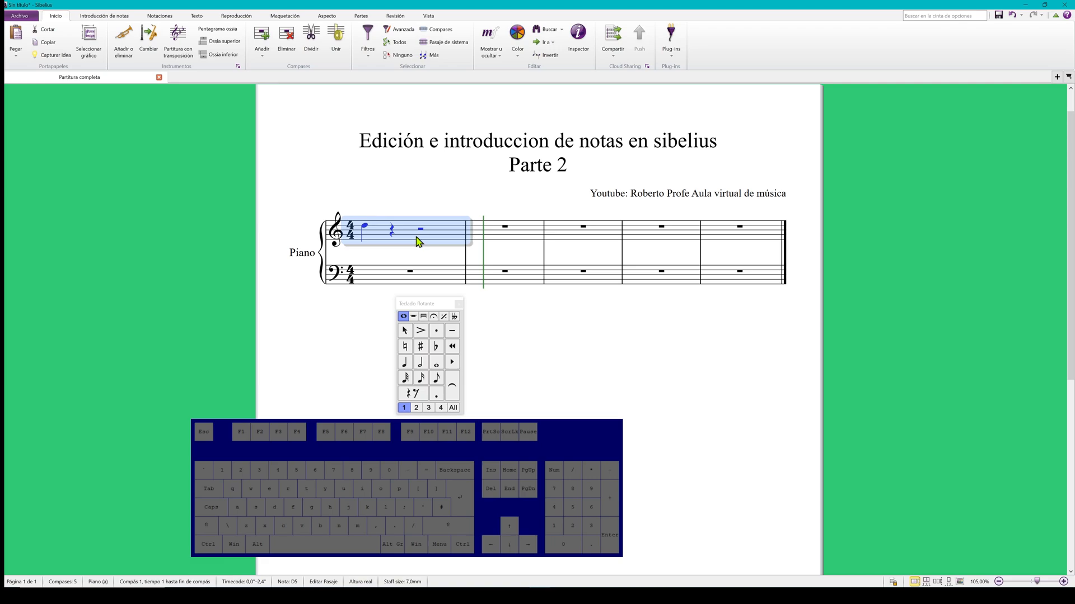
click(60, 45)
click(22, 57)
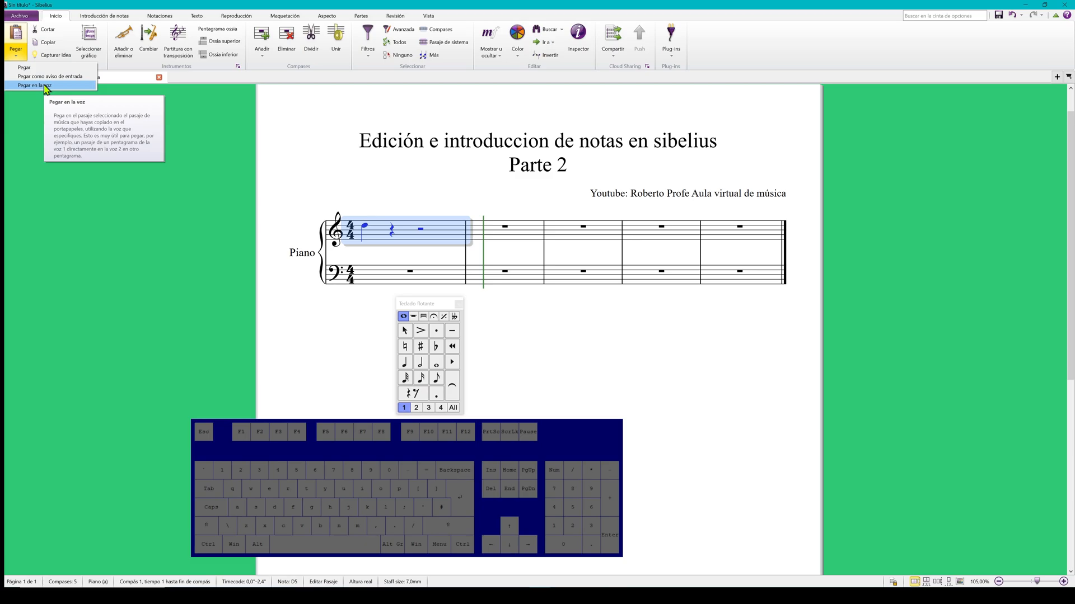
key(Escape)
key(Escape)
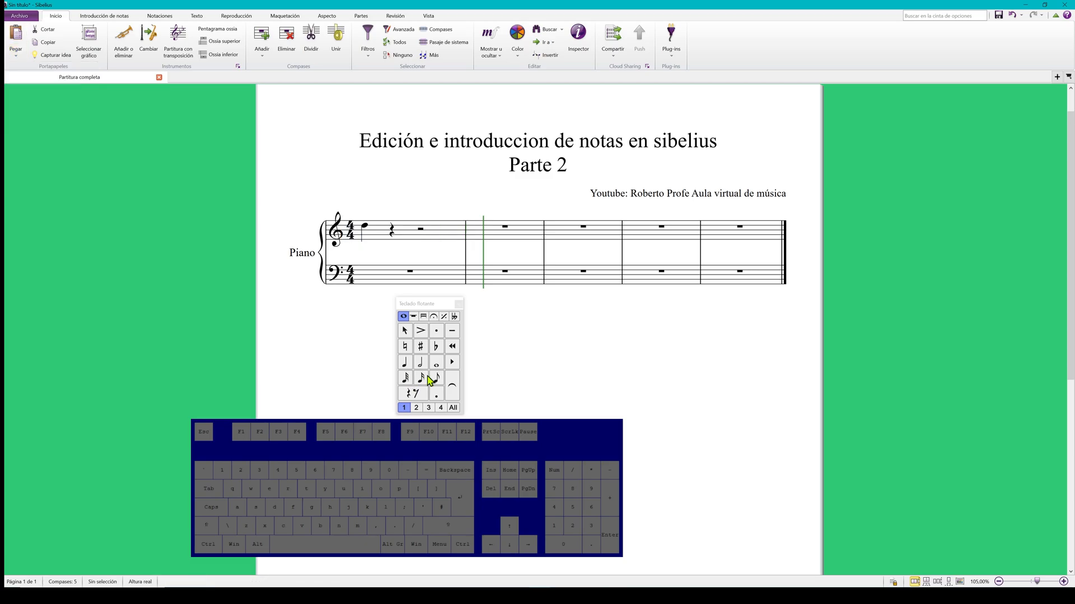
- Complete bar 1 of the treble staff with eighth notes C5 and B4 followed by a half note C5
click(436, 377)
click(393, 230)
key(b)
key(5)
key(b)
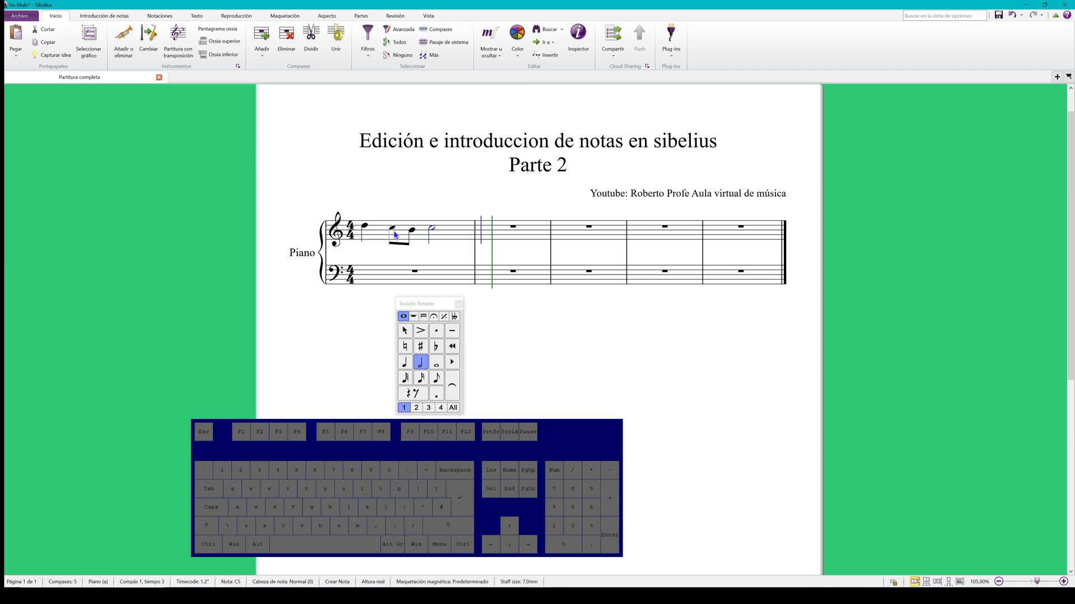
click(511, 316)
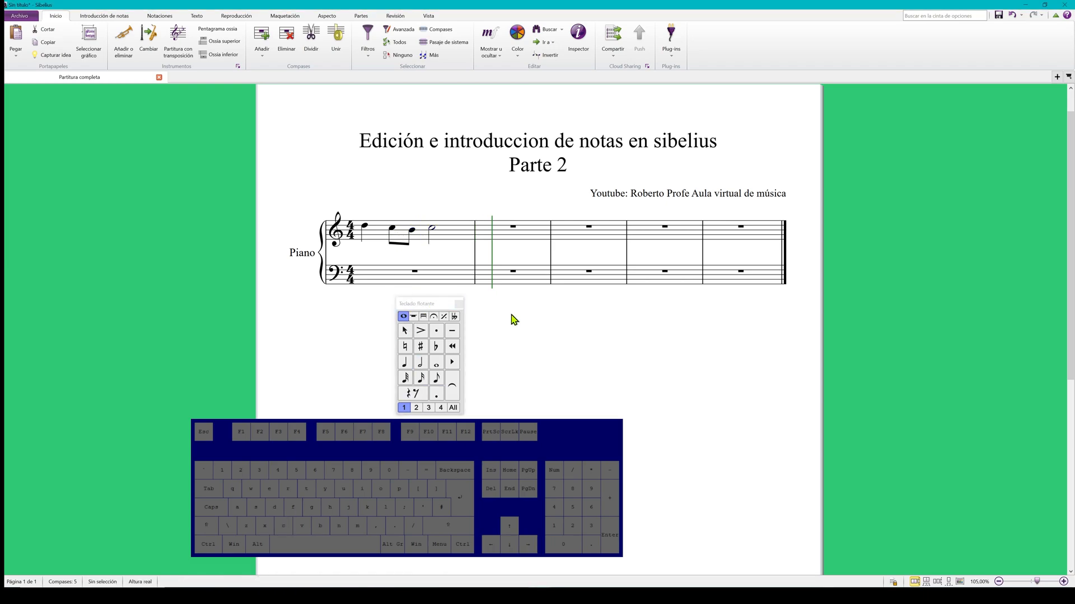
- Copy bar 1 of the treble staff and paste it from voice 1 into voice 2 of bar 2
click(443, 237)
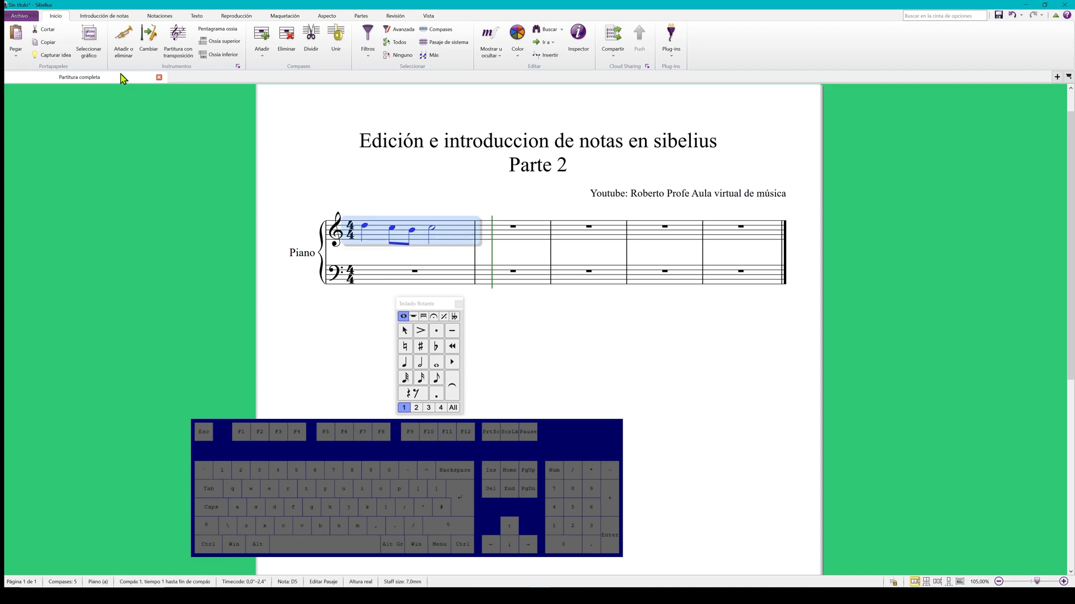
click(48, 44)
click(524, 235)
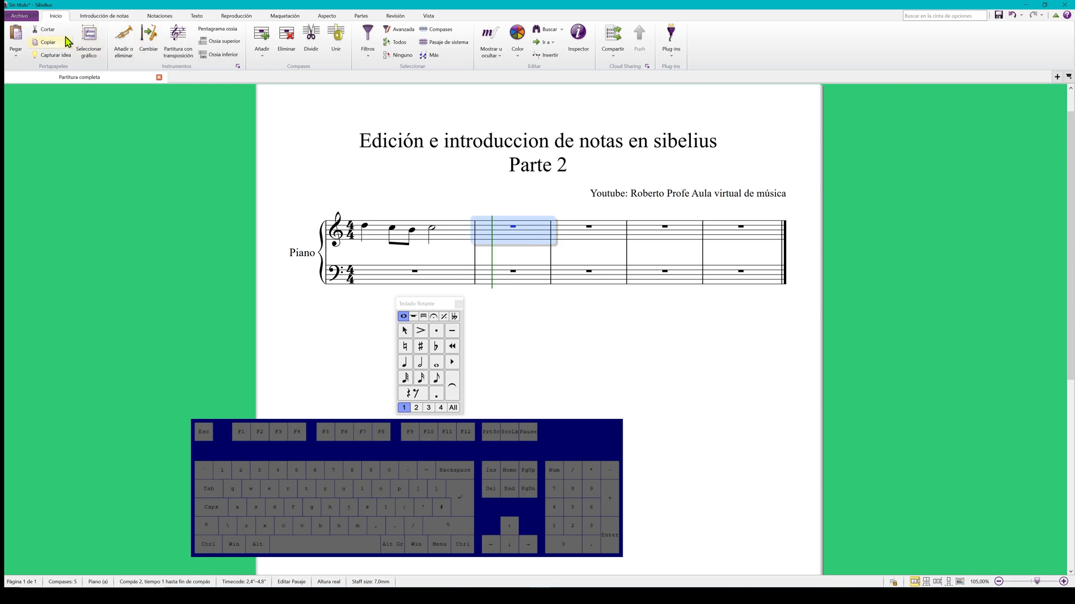
click(16, 53)
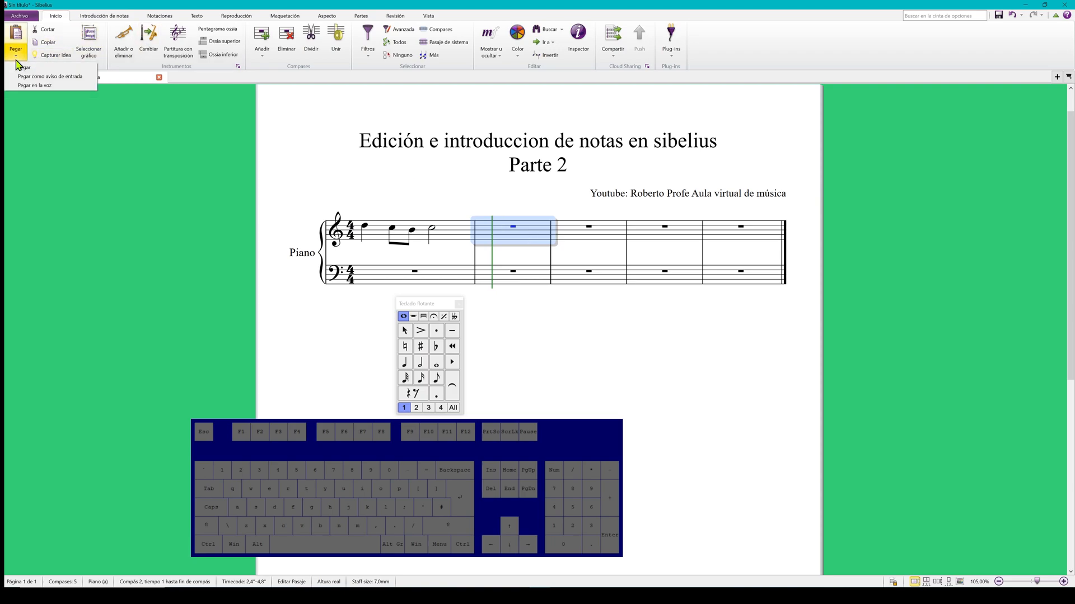
click(49, 86)
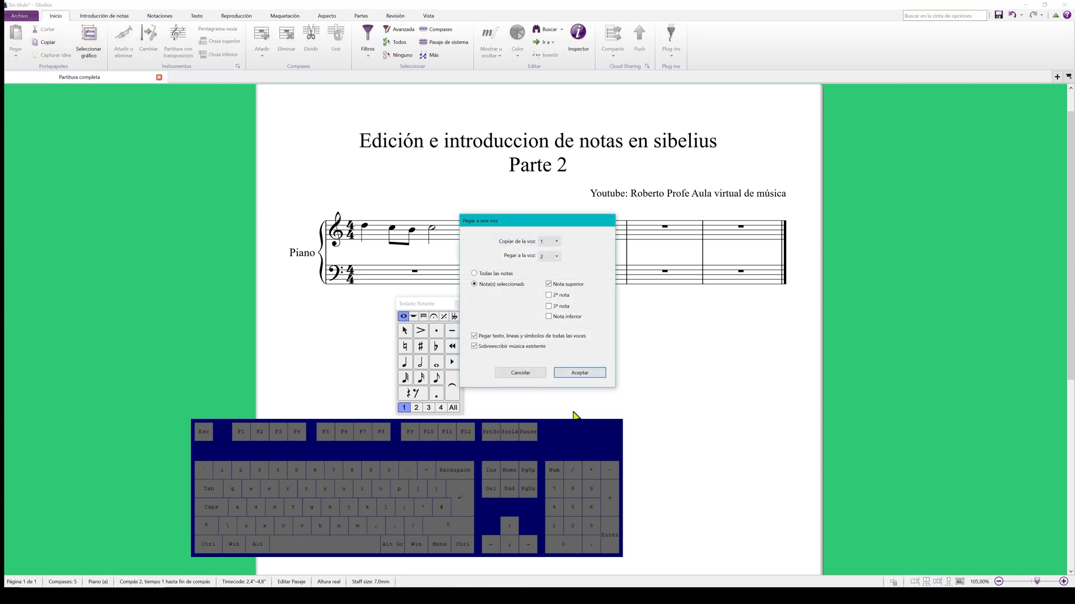
click(556, 257)
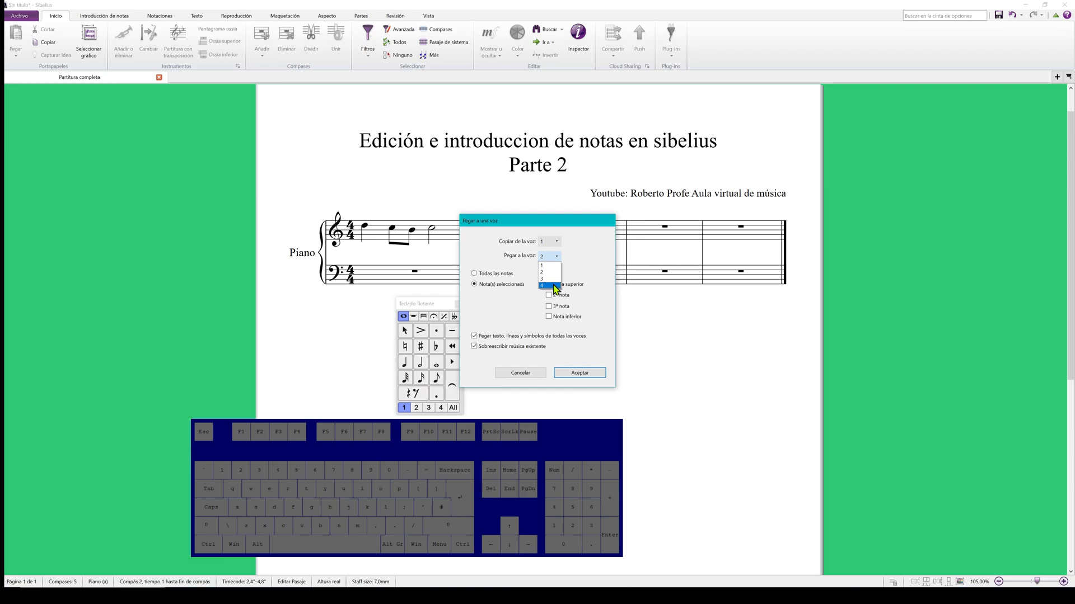
click(552, 272)
click(580, 375)
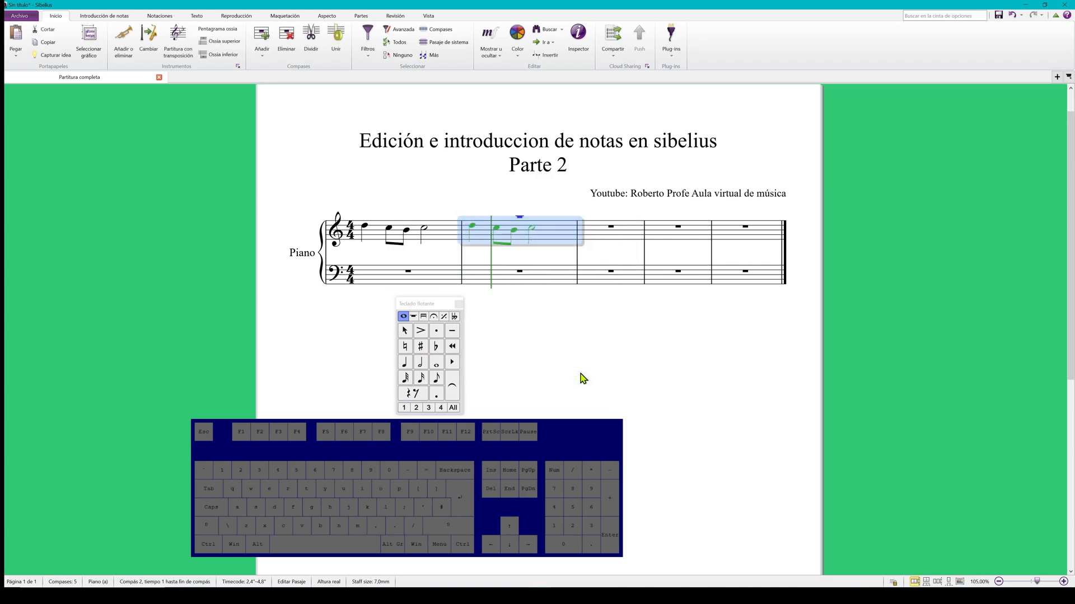
click(557, 334)
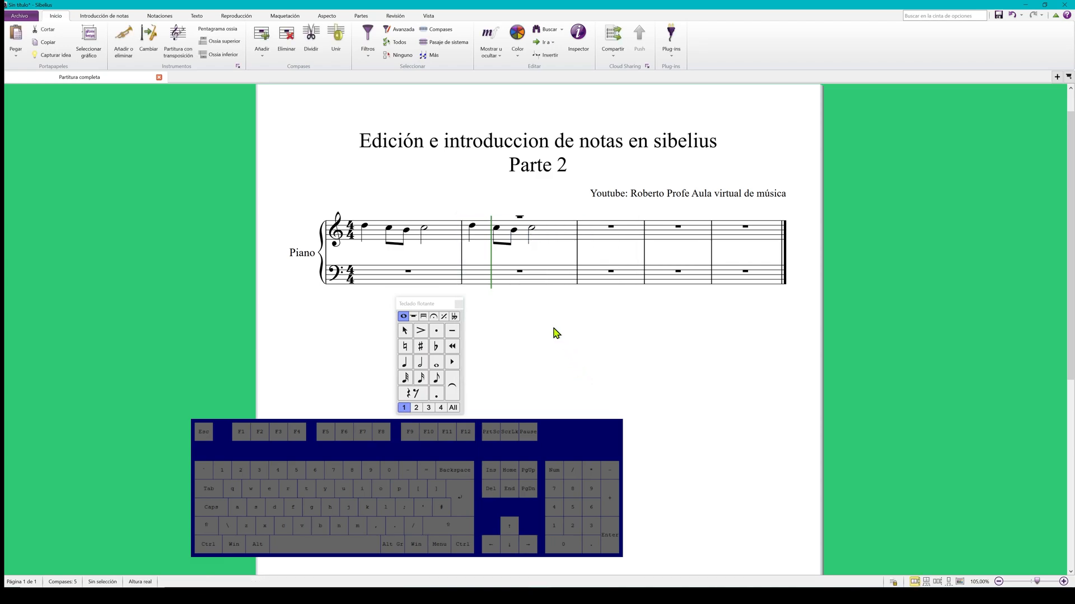
- Compare the voices of treble bars 1 and 2, reapply voice 2 to the whole of bar 2, and clear the selection
click(437, 244)
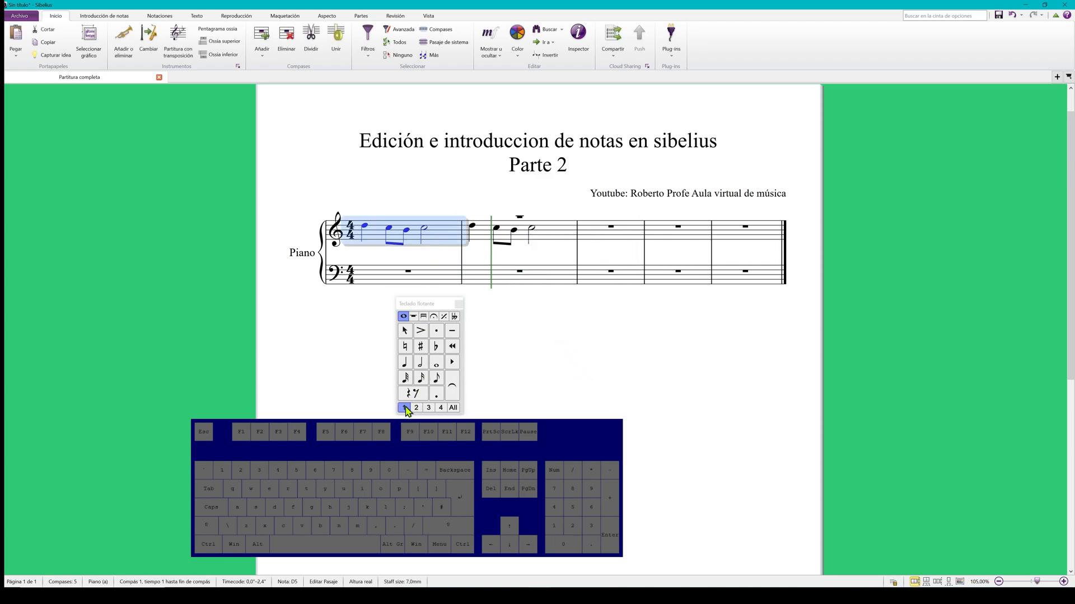
click(540, 238)
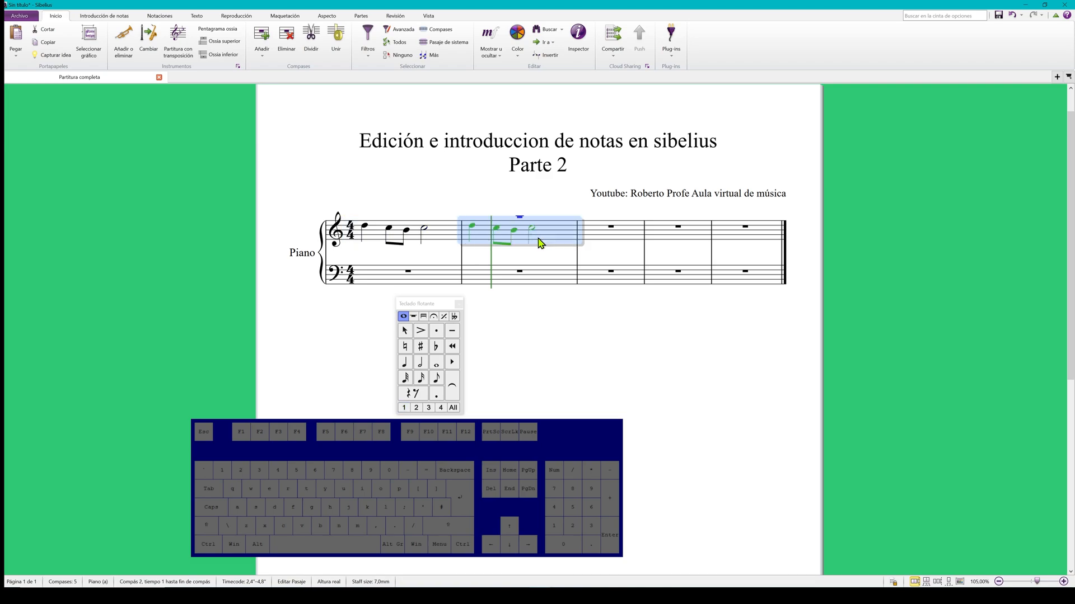
click(417, 412)
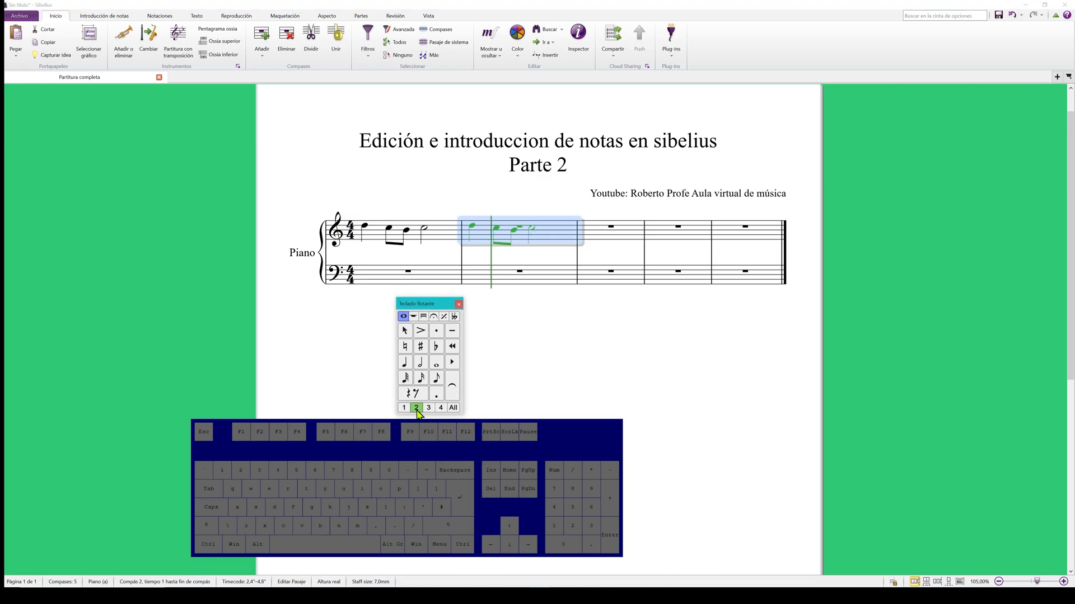
click(559, 360)
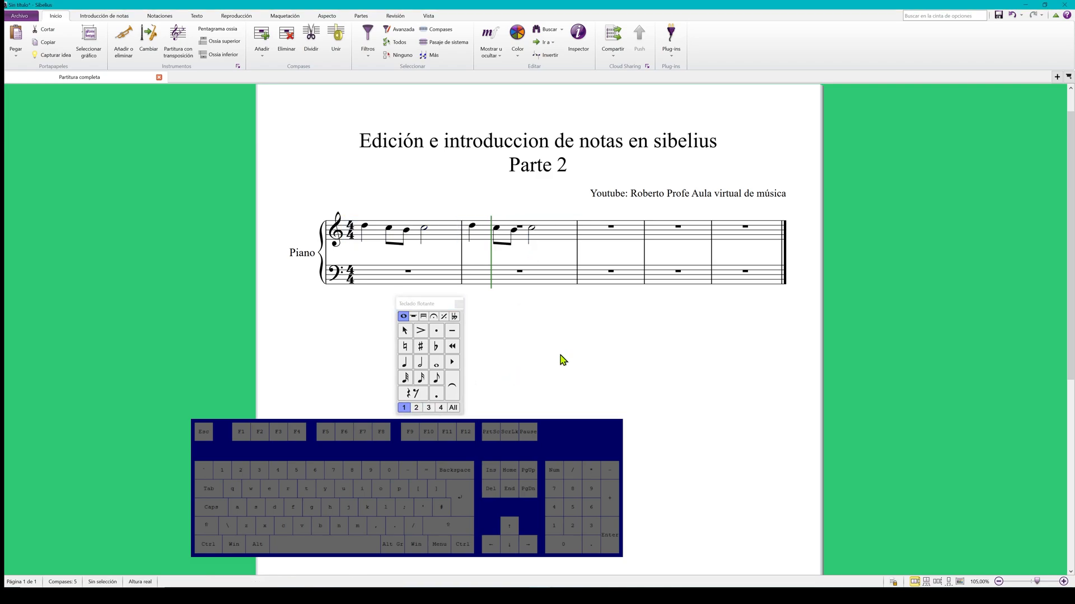
- Delete the music from bars 2 and 1 of the treble staff and clear the selection
click(542, 228)
key(Delete)
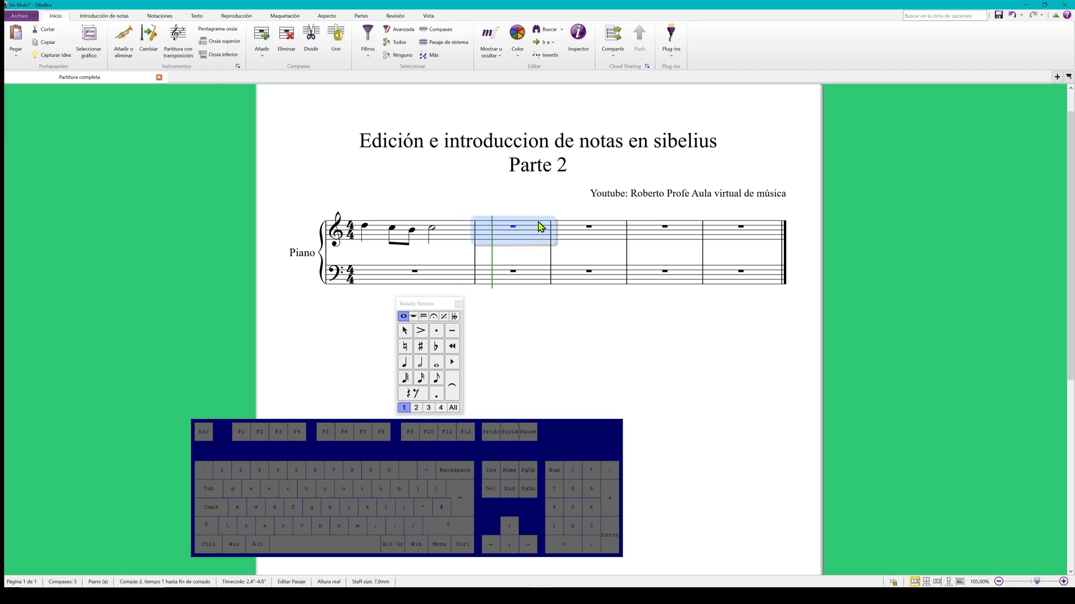
click(463, 241)
key(Delete)
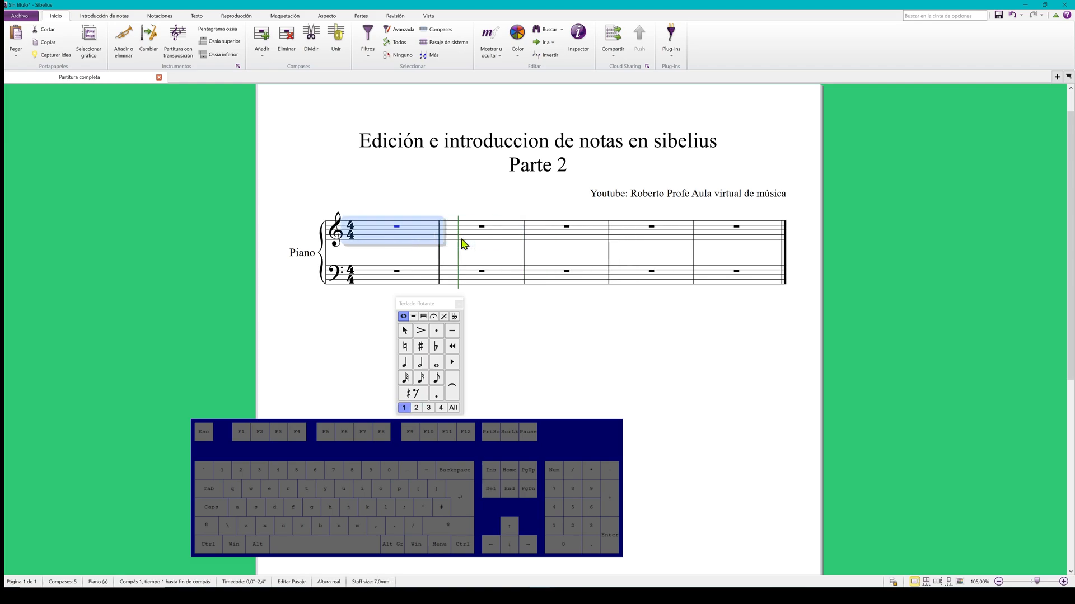
click(511, 351)
click(437, 363)
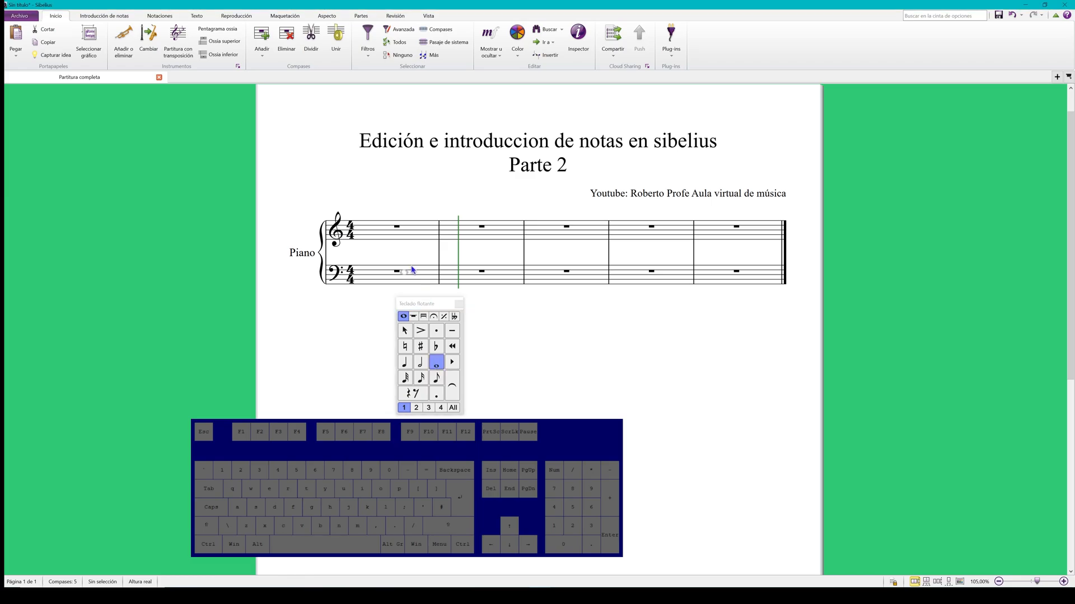
key(Escape)
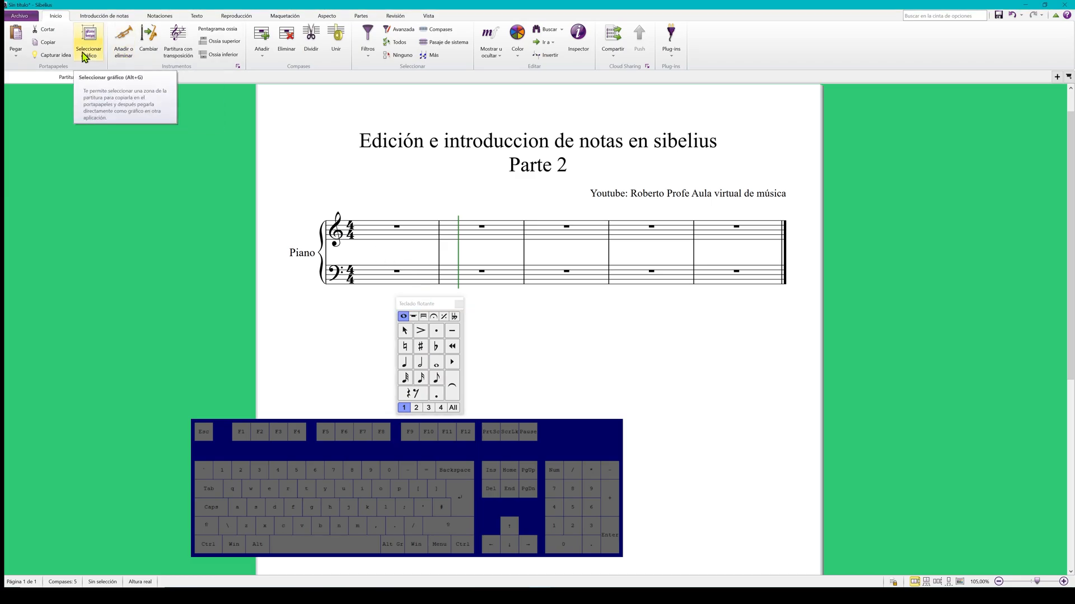
- View the dialog for adding or removing instruments, and close it without changing the score
click(124, 41)
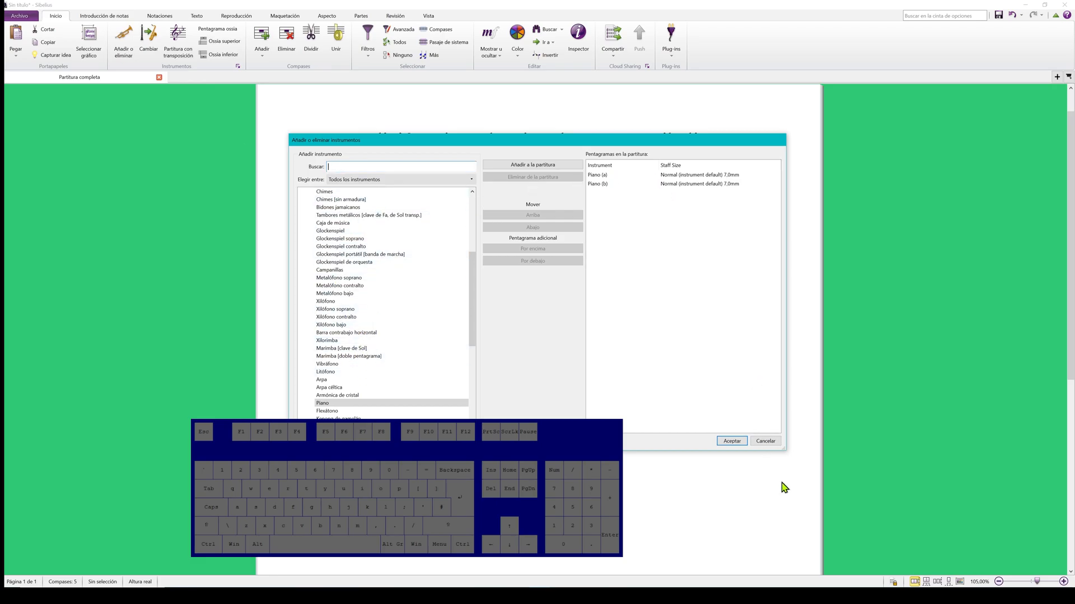
click(764, 442)
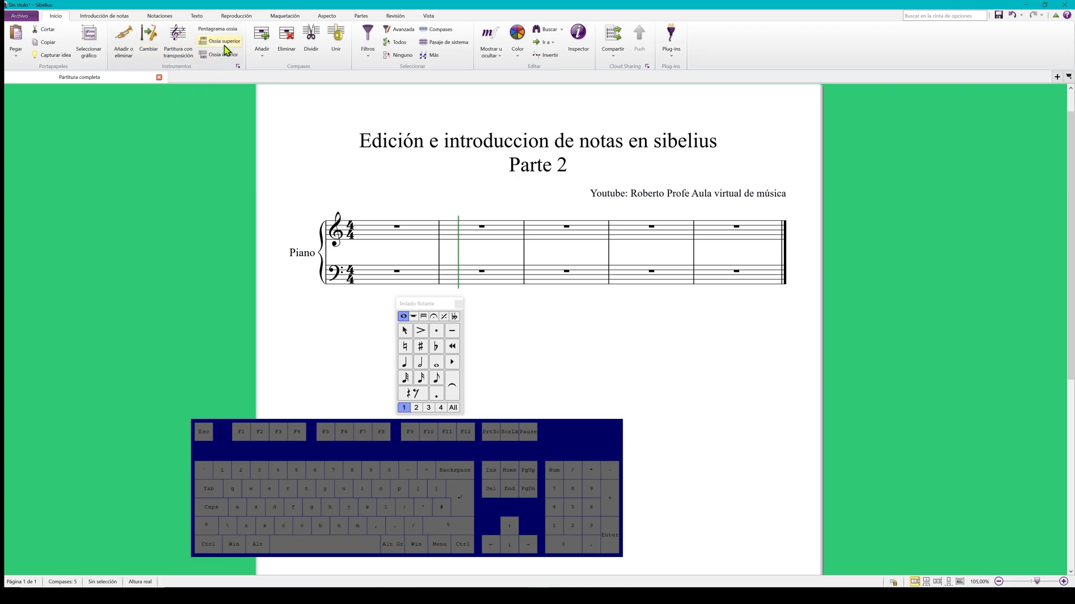
- Move the floating keypad lower, away from the piano staves, and leave nothing selected in the score
drag(420, 304, 397, 332)
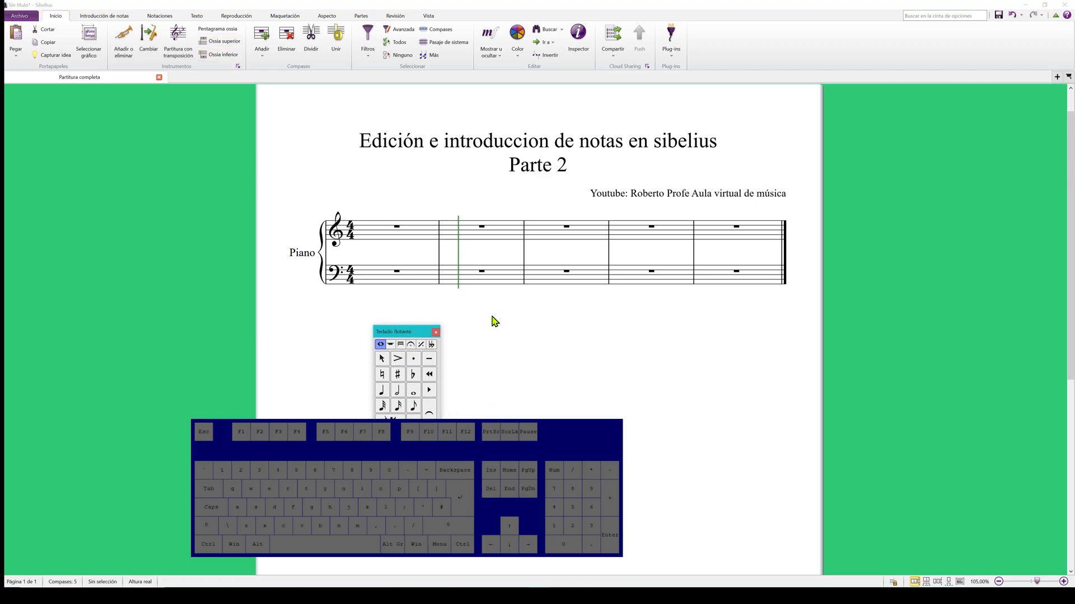
click(496, 240)
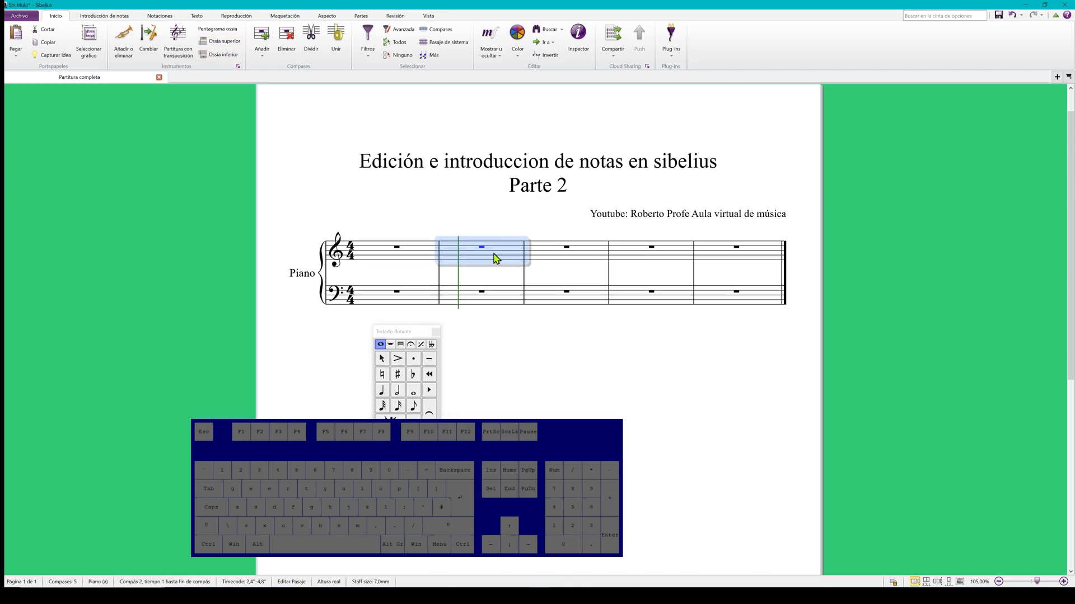
key(XF86AudioLowerVolume)
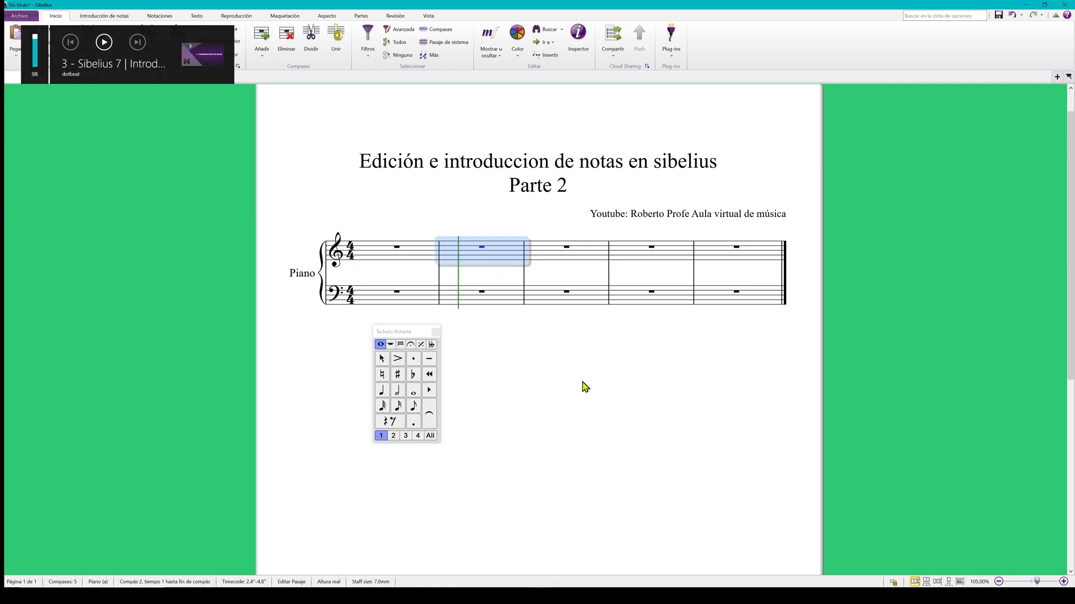
click(585, 412)
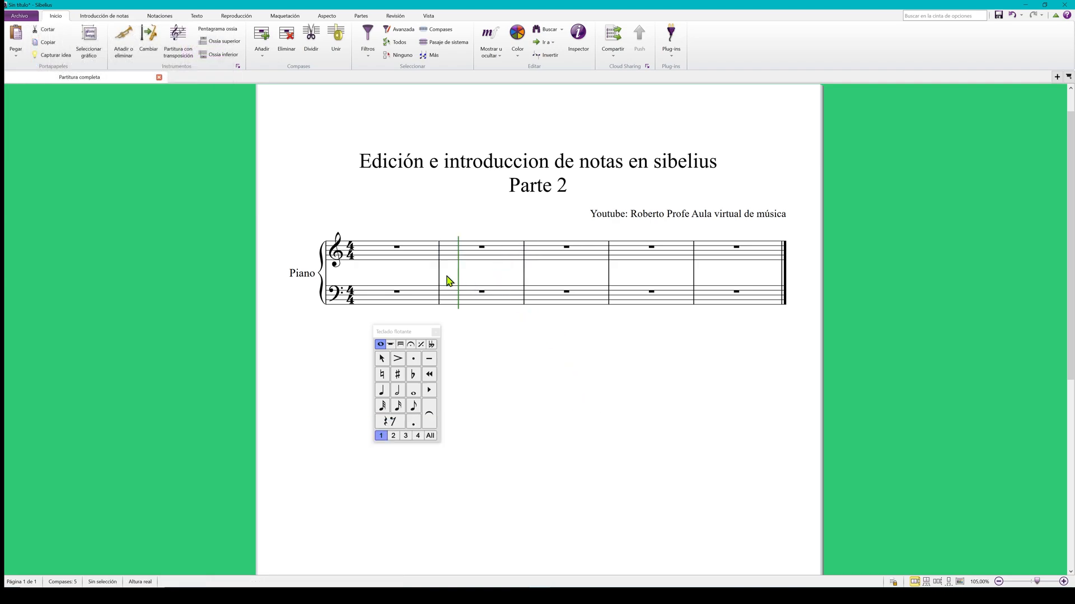
- Add an ossia staff above bar 1 of the treble staff and move the floating keypad below the bass staff
click(411, 265)
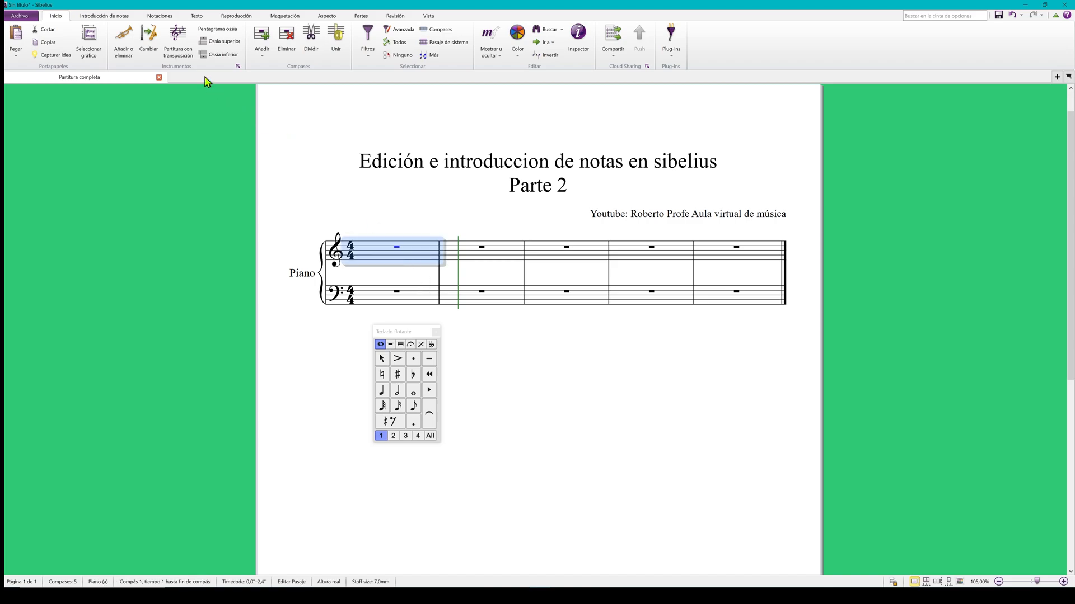
click(220, 42)
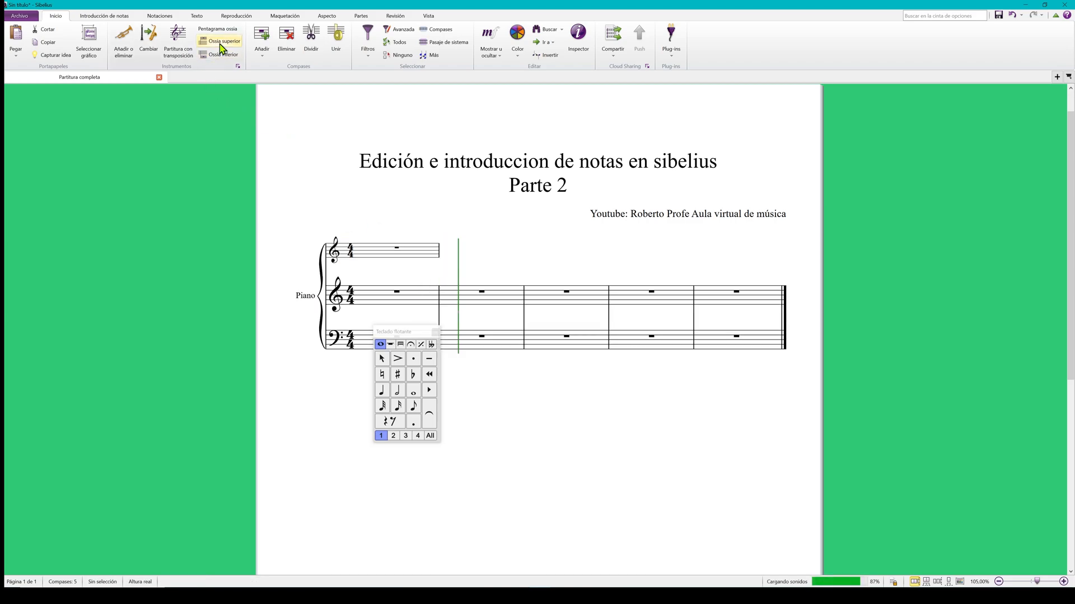
drag(393, 331, 392, 366)
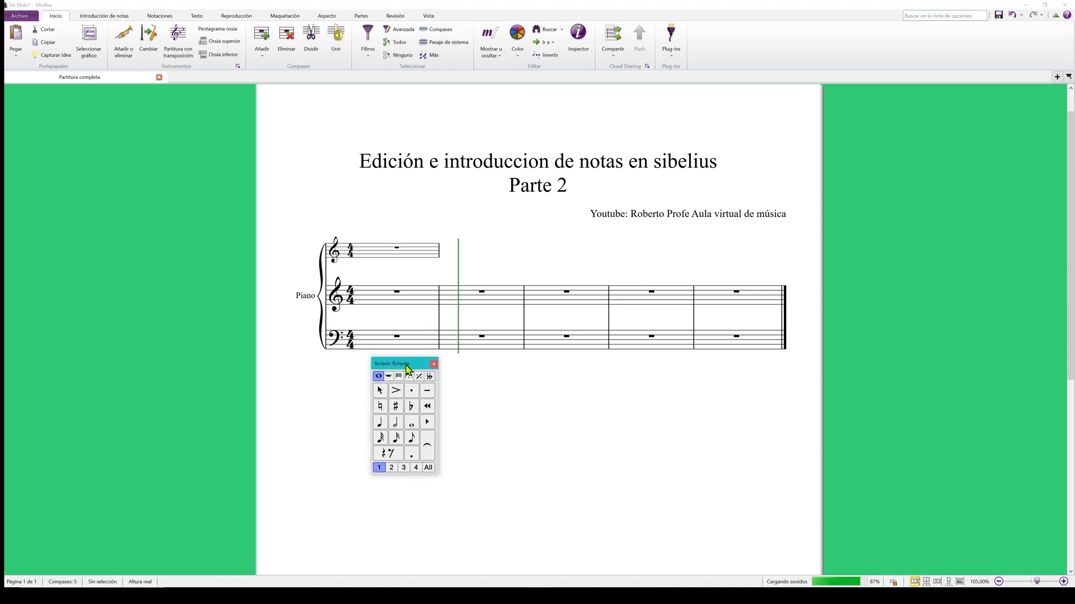
- Enter quarter notes C4, A4 and F4 in the ossia staff above bar 1
click(381, 428)
click(364, 261)
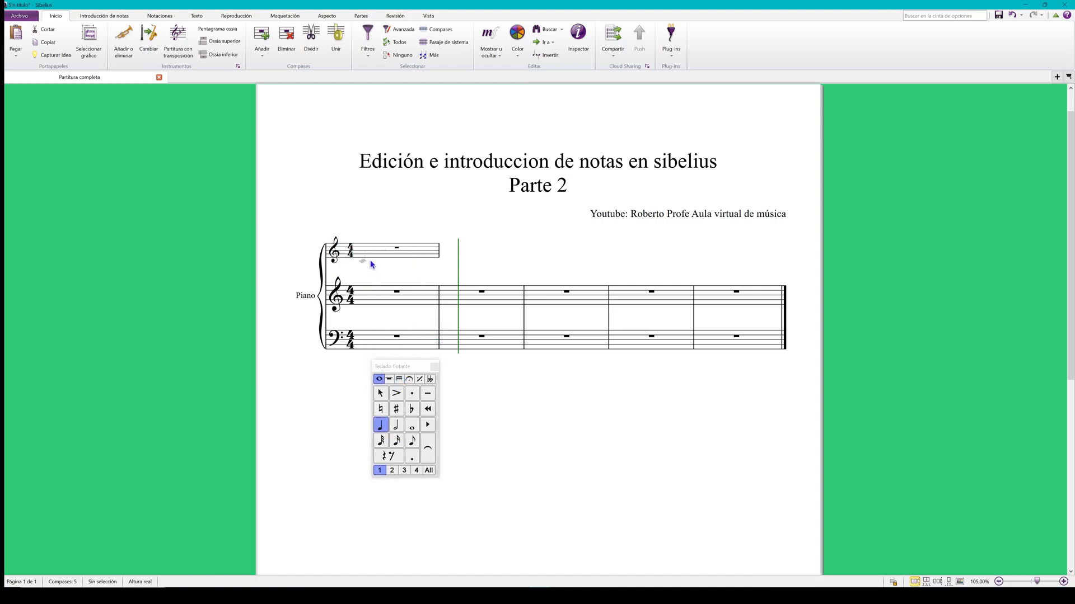
click(391, 252)
click(419, 256)
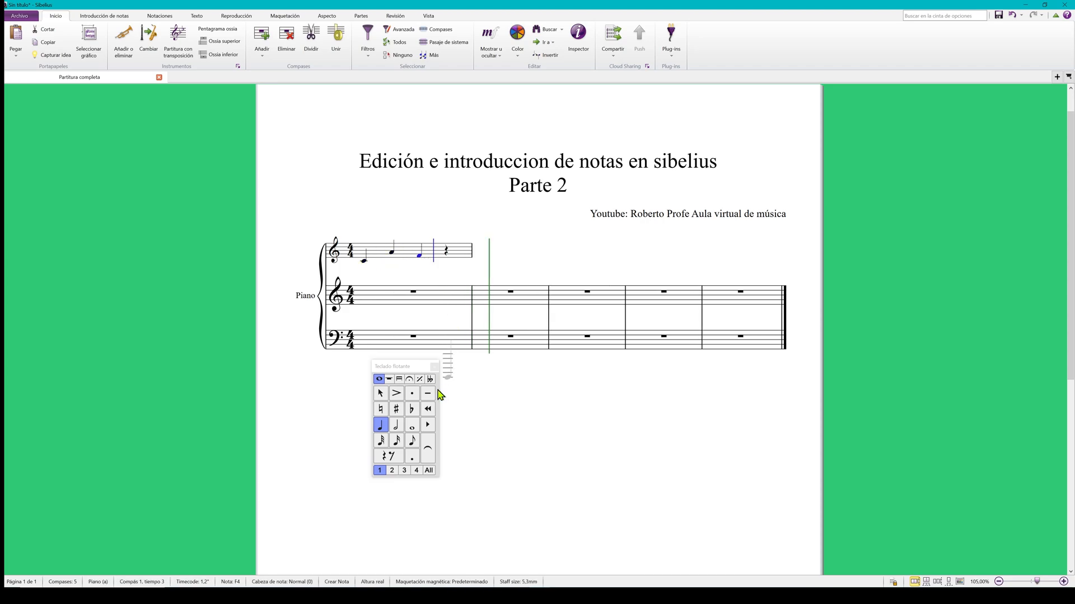
- Undo the ossia notes and the ossia staff above bar 1, and clear the selection
key(ctrl+z)
key(ctrl+z)
key(ctrl+z)
key(ctrl+z)
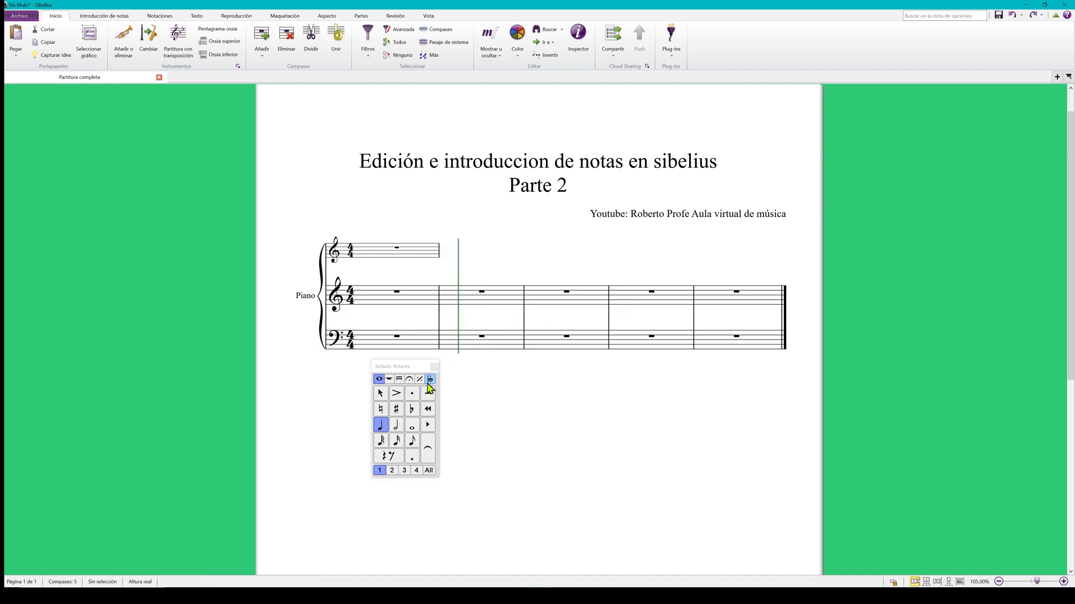
key(Escape)
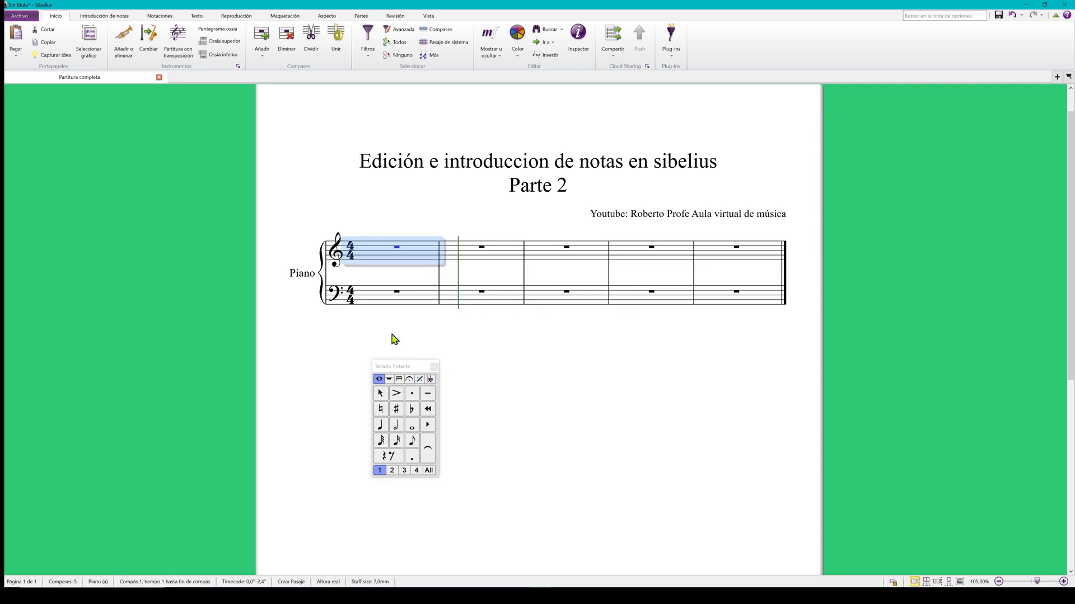
key(Escape)
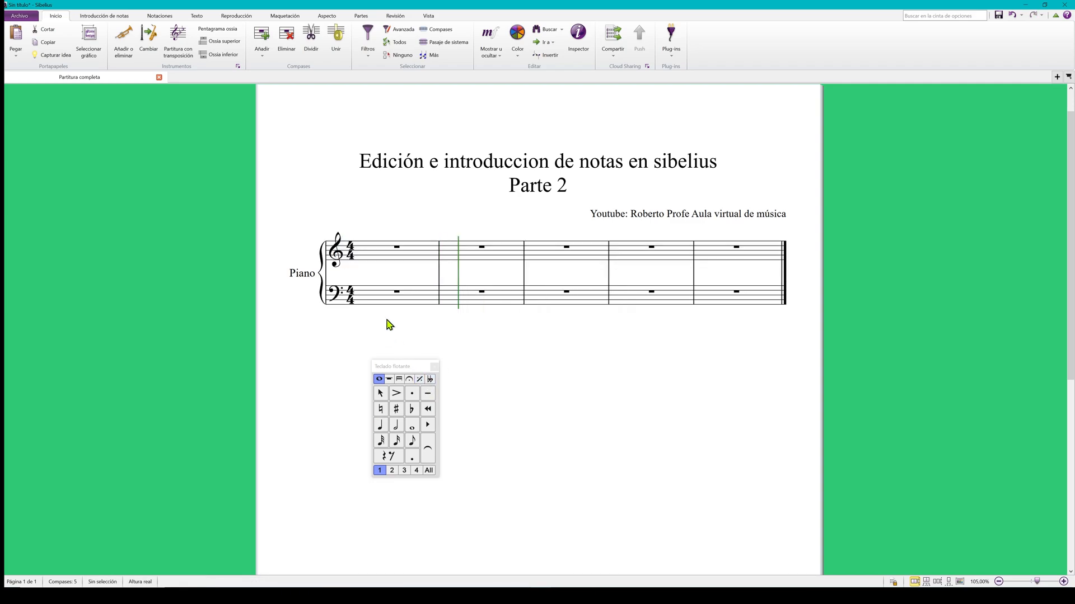
- Add an ossia staff below bar 1 of the treble staff, and undo the addition
click(222, 56)
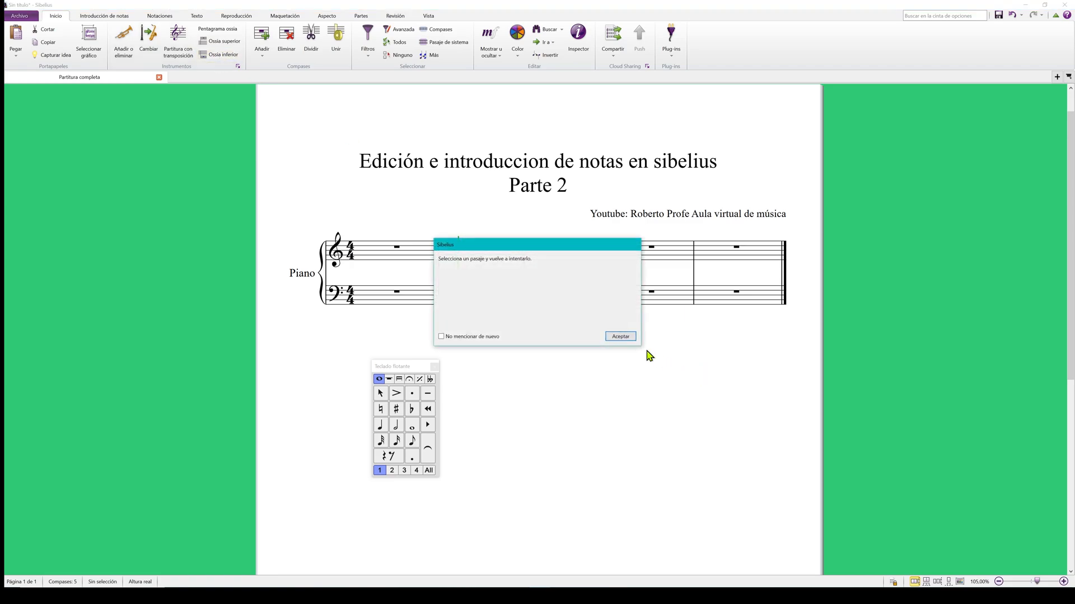
click(622, 340)
click(391, 257)
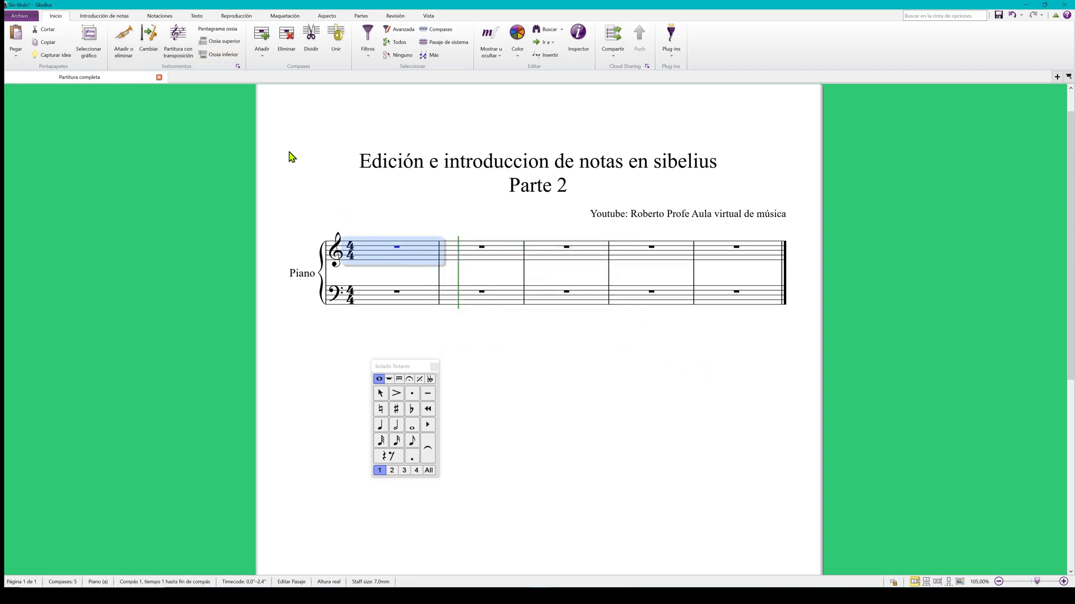
click(222, 58)
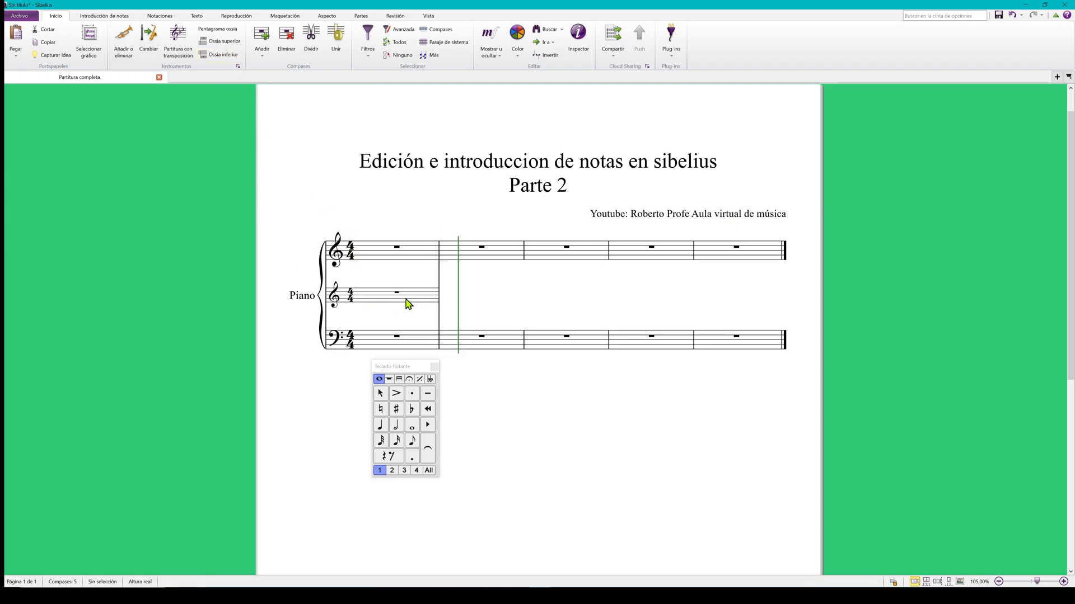
key(ctrl+z)
click(469, 346)
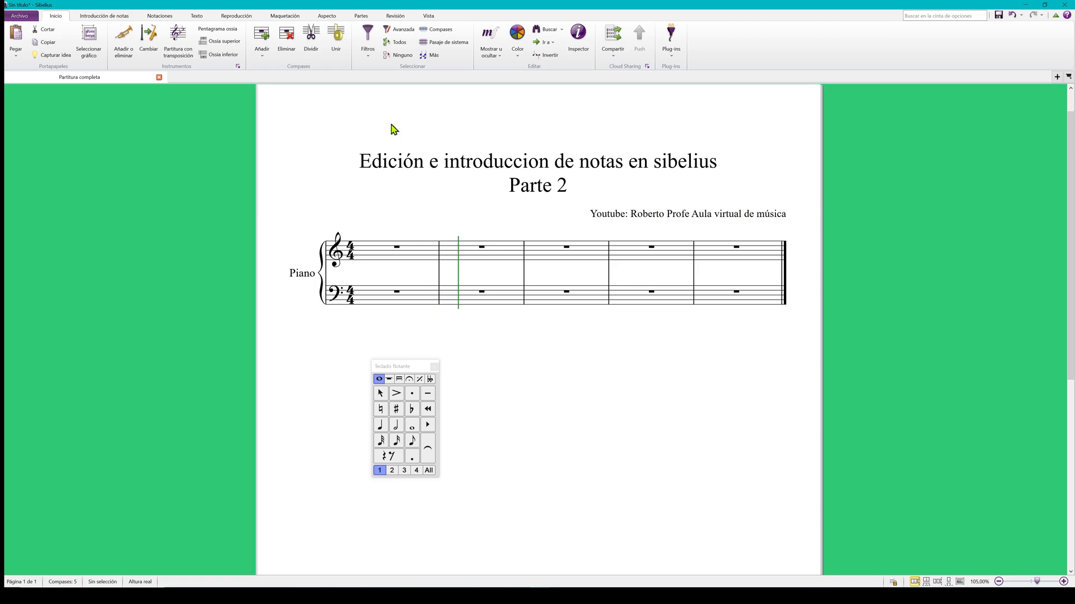
- Fill bar 1 of the treble staff with quarter notes C4, D4, E4 and C4
click(380, 426)
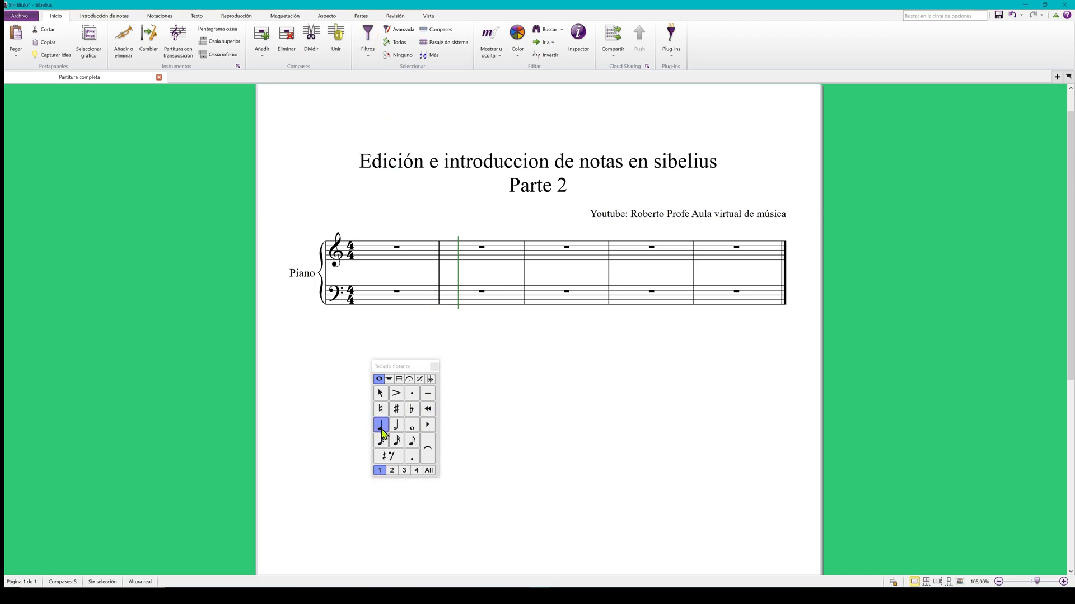
click(363, 264)
click(392, 261)
click(420, 259)
click(447, 264)
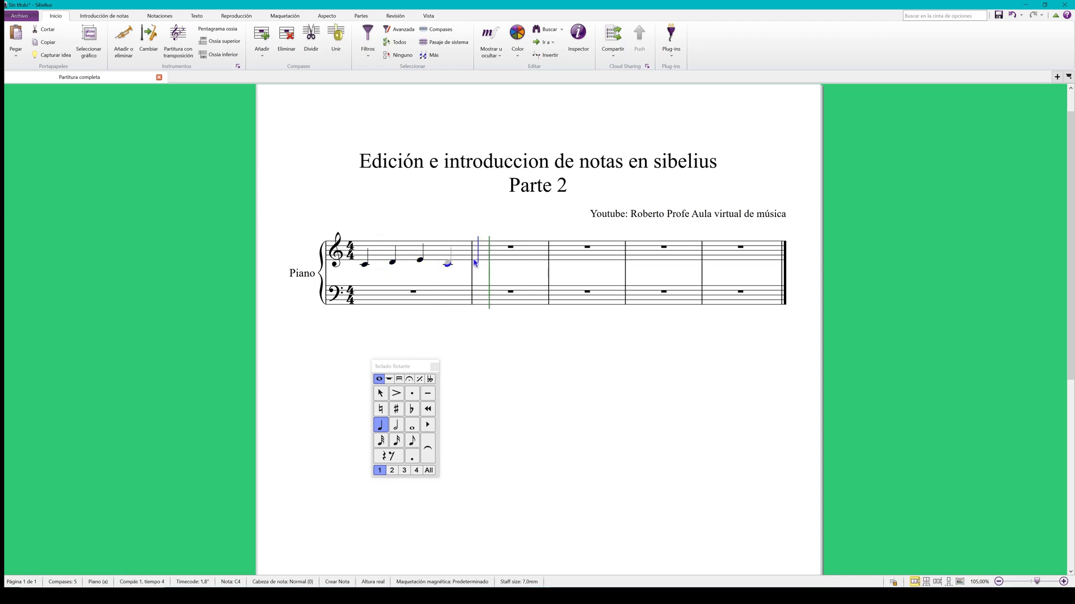
- Fill bar 2 of the treble staff with quarter notes G4, A4, B4 and D5, and leave note input
click(484, 256)
click(501, 252)
click(523, 248)
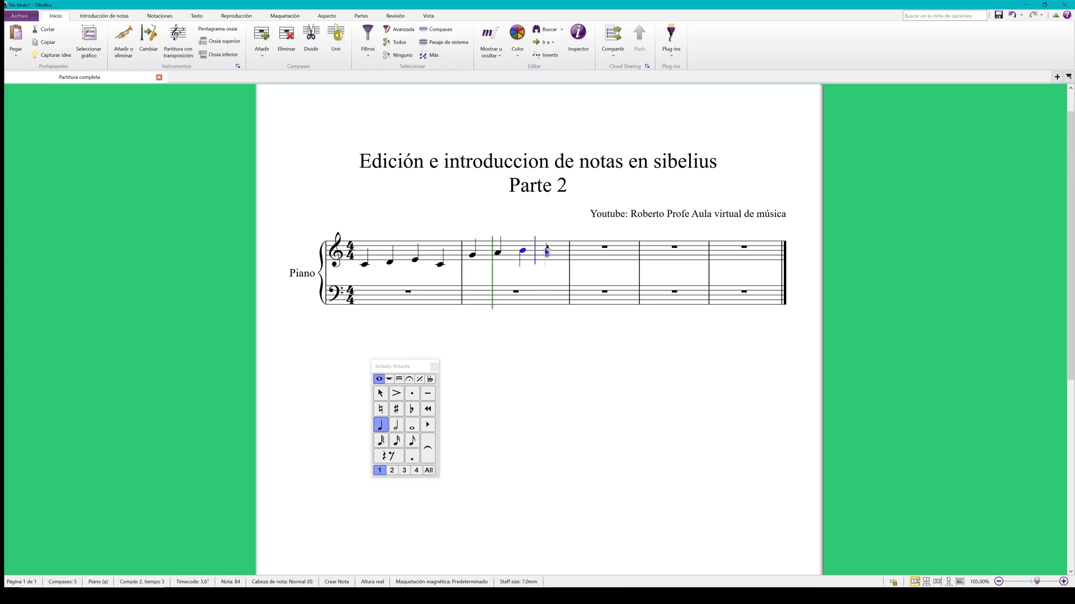
click(547, 247)
key(Escape)
key(Escape)
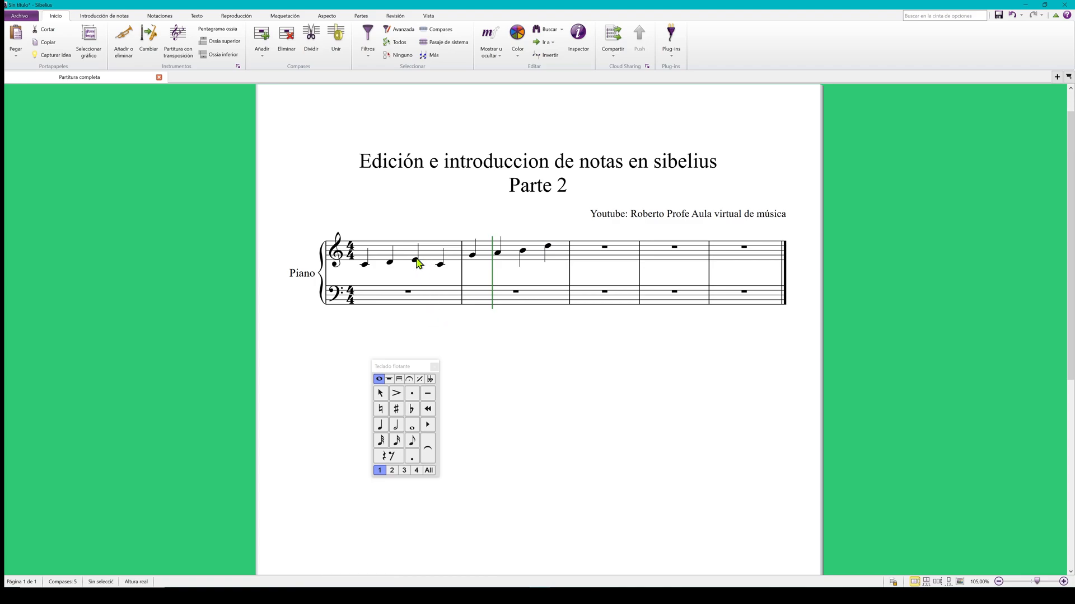
- Color the first note of bar 1 in the treble staff orange (#ff5500)
click(364, 267)
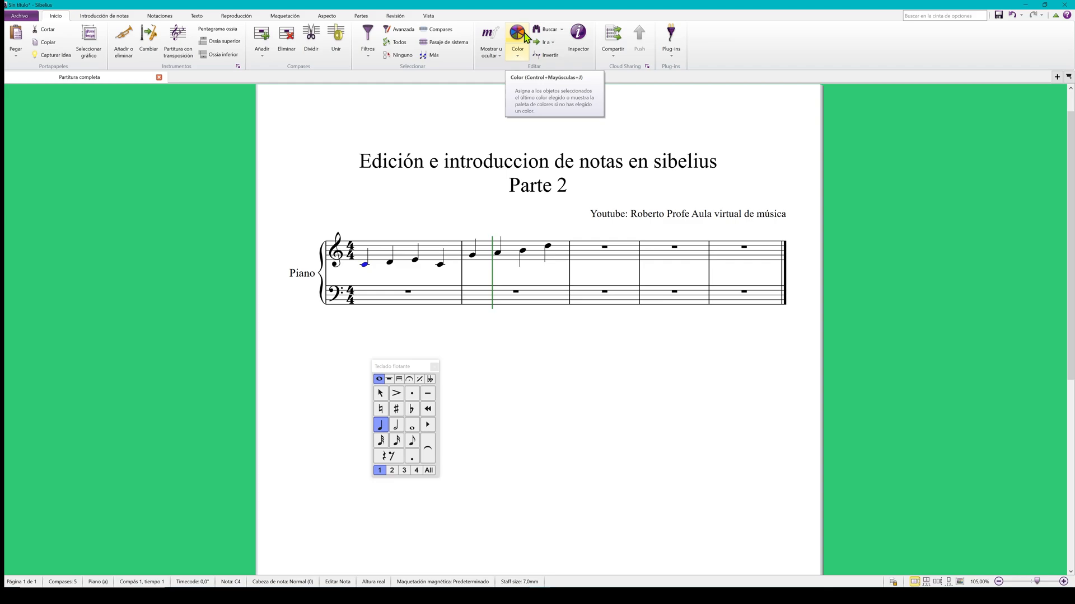
click(519, 56)
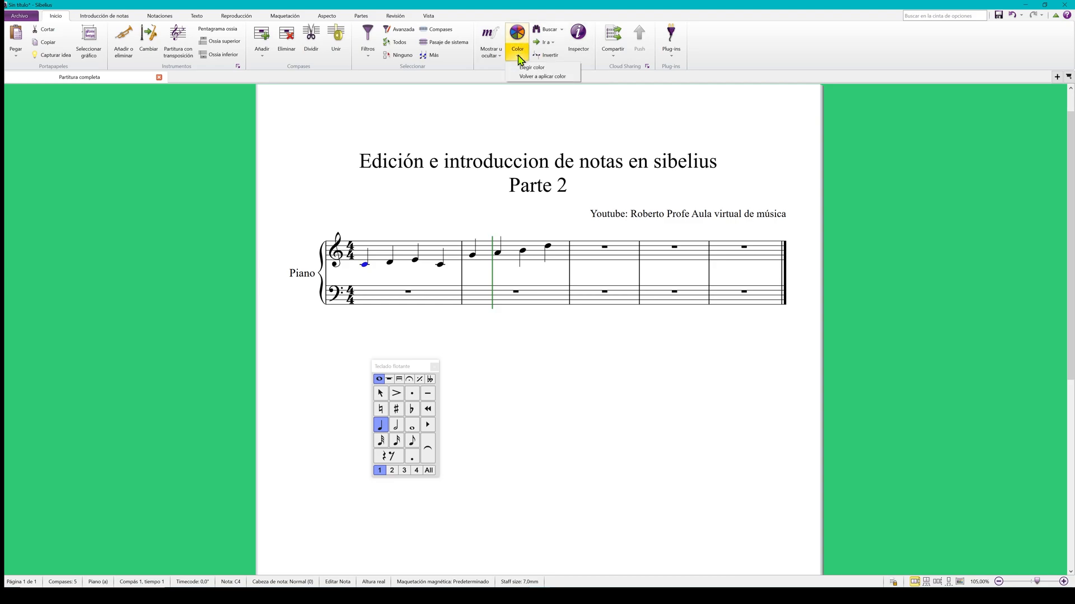
click(526, 67)
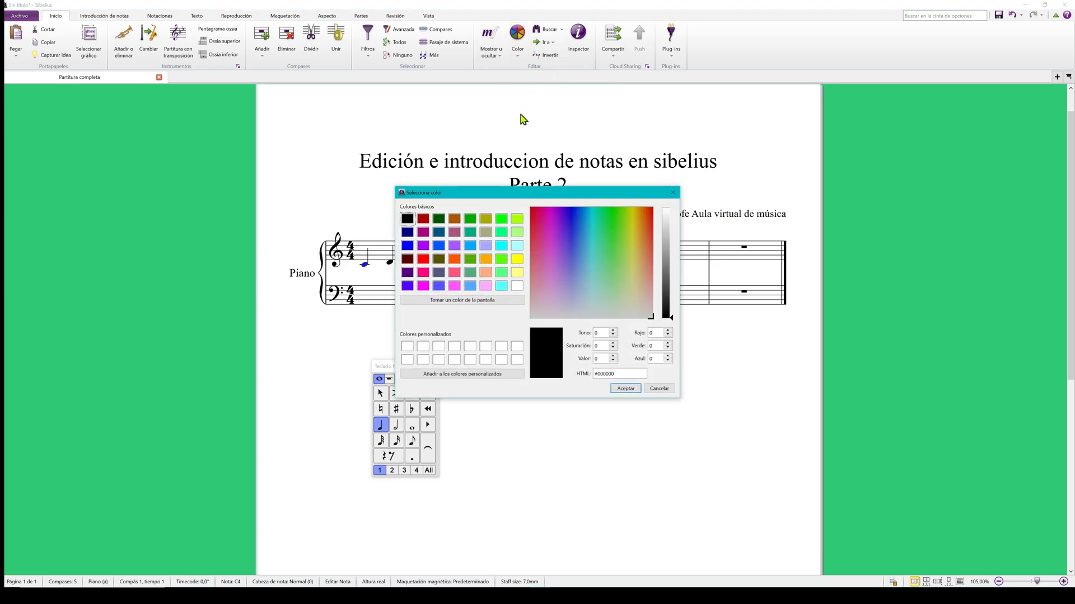
click(454, 258)
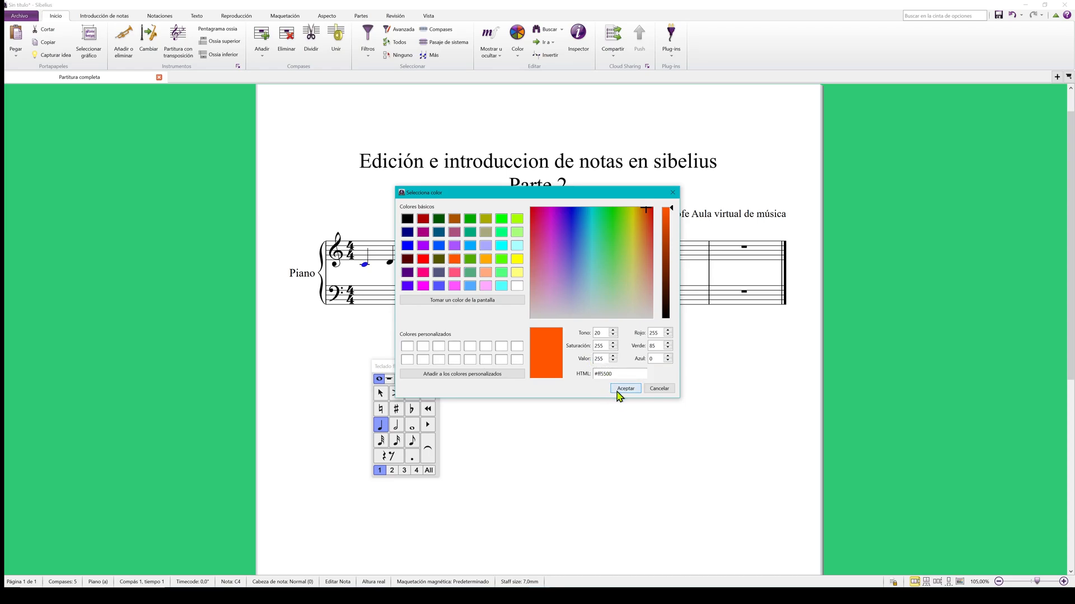
click(619, 390)
- Color the second note of bar 1 in the treble staff bright green (#55ff00), and clear the selection
click(391, 266)
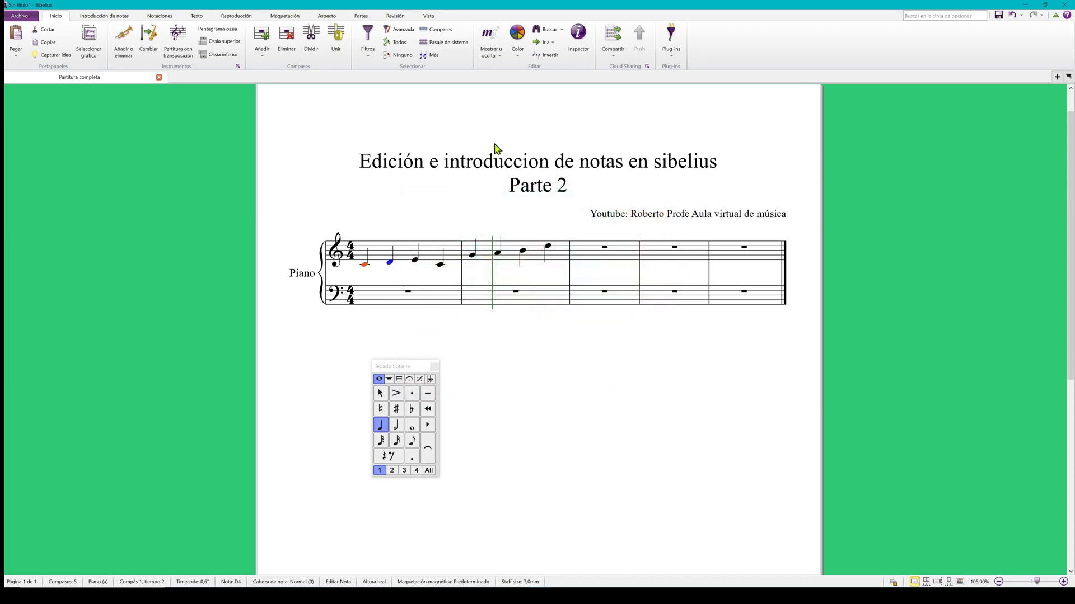
click(517, 55)
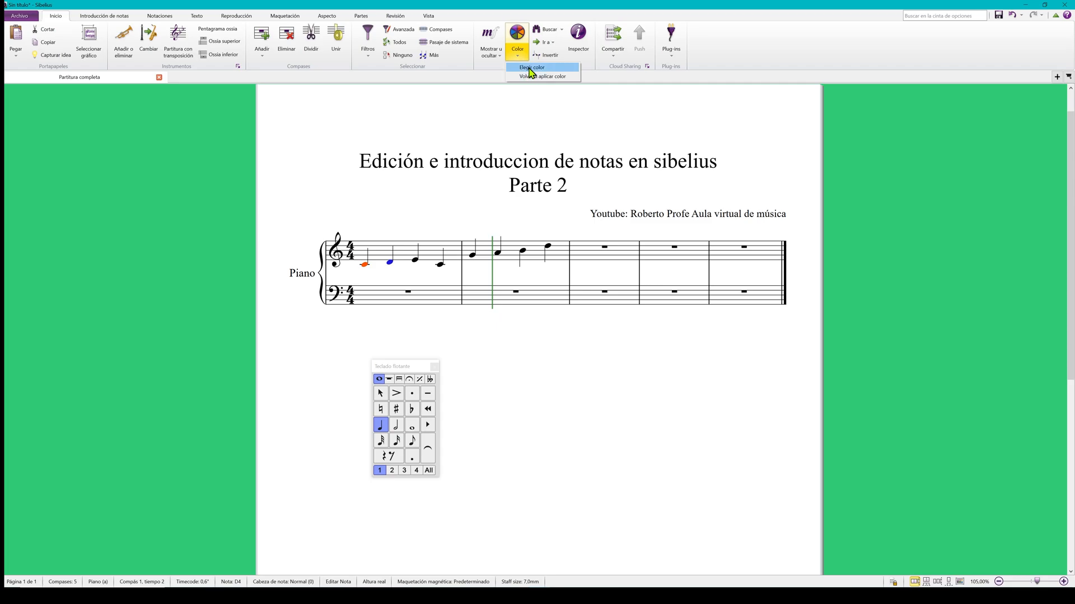
click(532, 68)
click(502, 261)
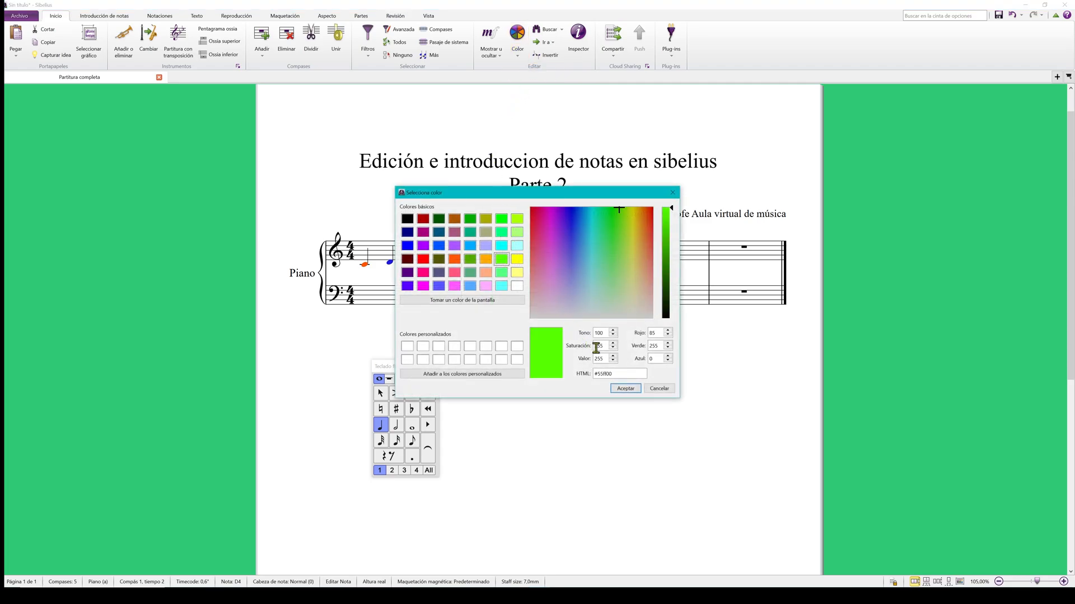
click(625, 388)
key(Escape)
- Color the third note of bar 1 in the treble staff blue, and clear the selection
click(415, 260)
click(524, 55)
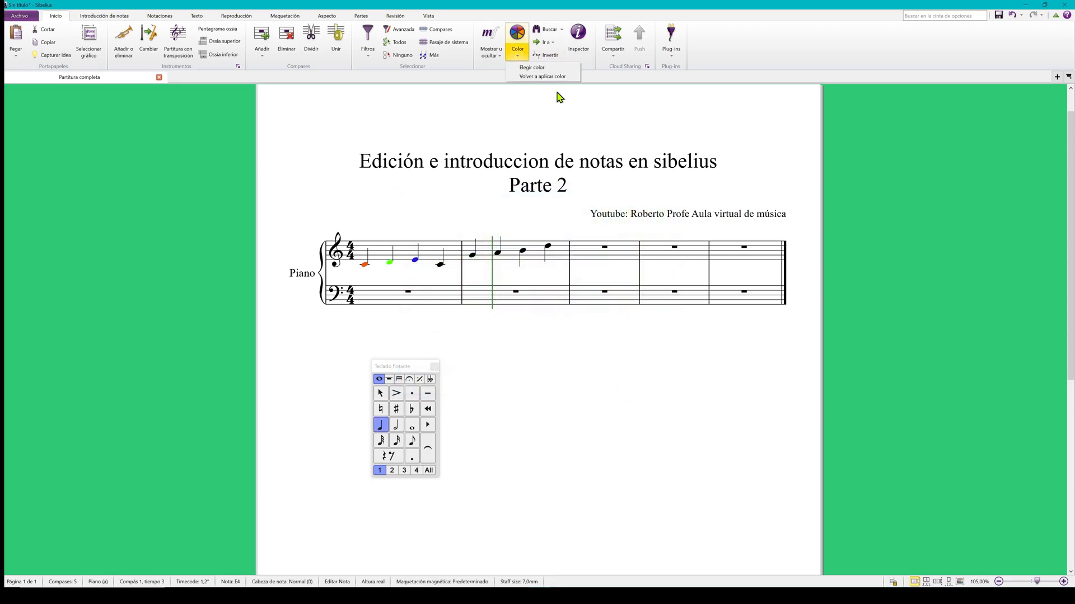
click(546, 76)
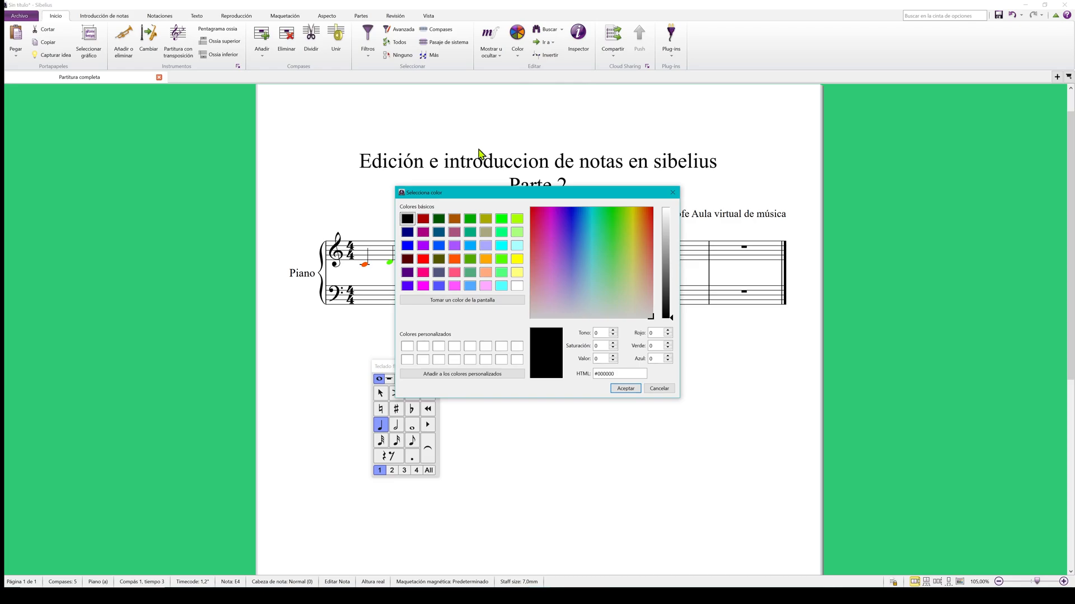
click(407, 245)
click(625, 388)
key(Escape)
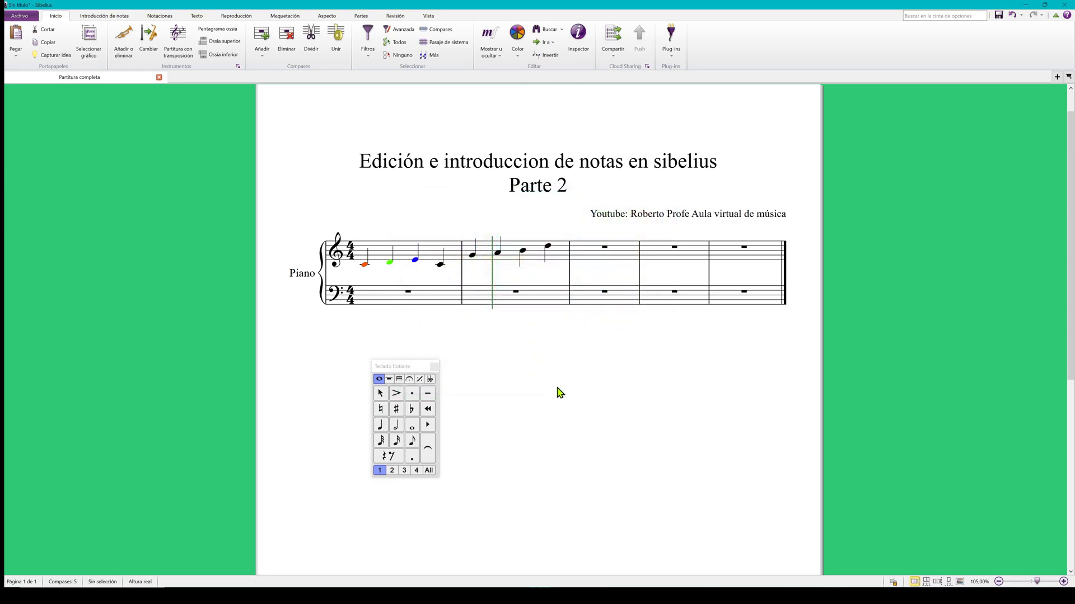
- Color all the notes of bar 2 in the treble staff pink (#ff557f), and clear the selection
click(531, 263)
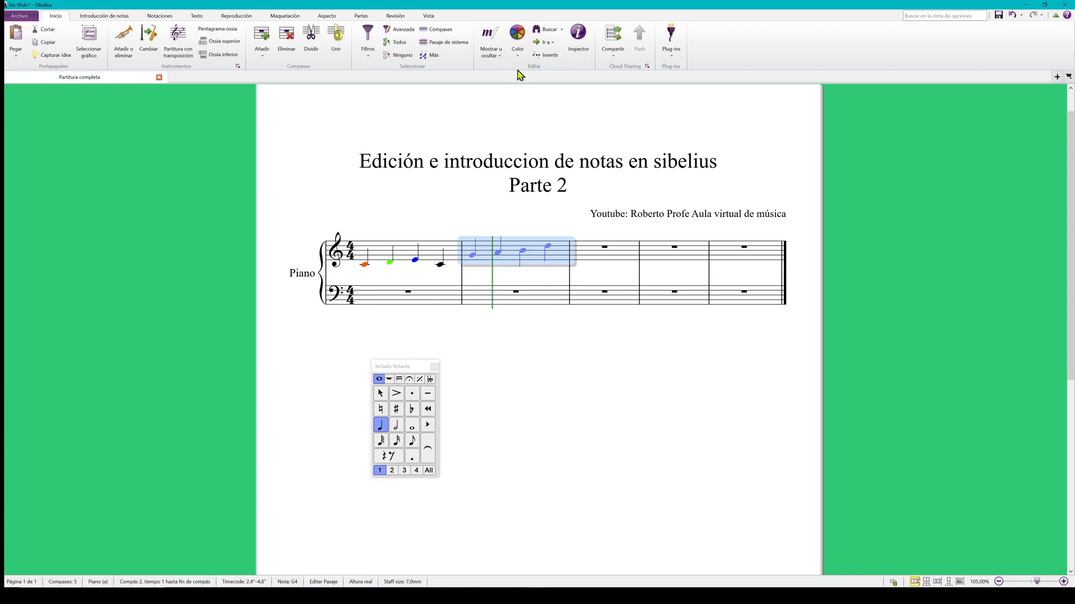
click(518, 52)
click(526, 68)
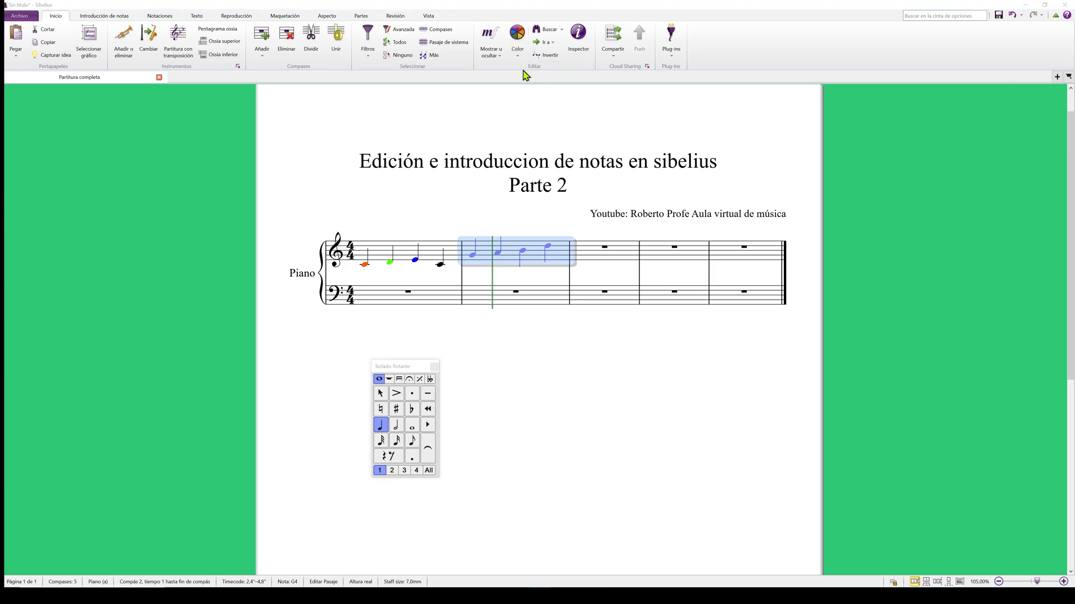
click(457, 276)
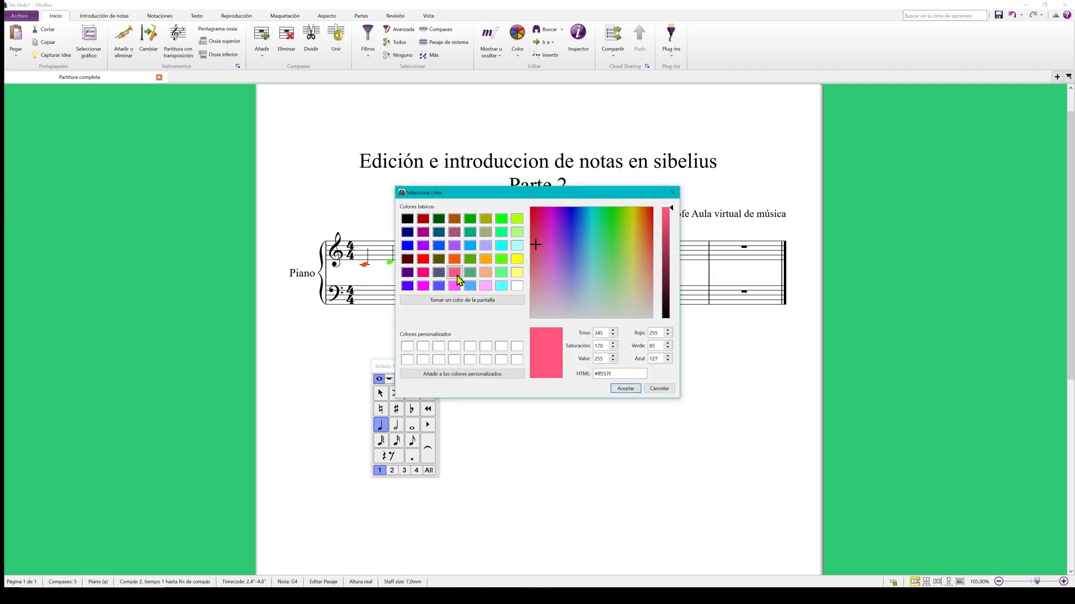
click(624, 389)
key(Escape)
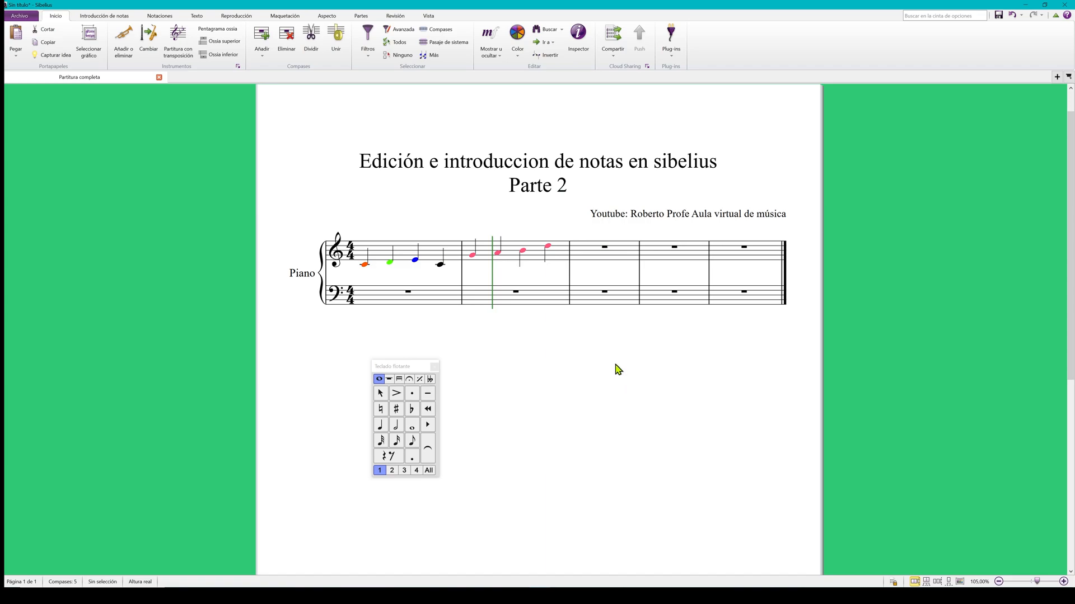
- Delete all the notes in bars 1 and 2 of the treble staff, and clear the selection
click(452, 256)
shift+click(560, 259)
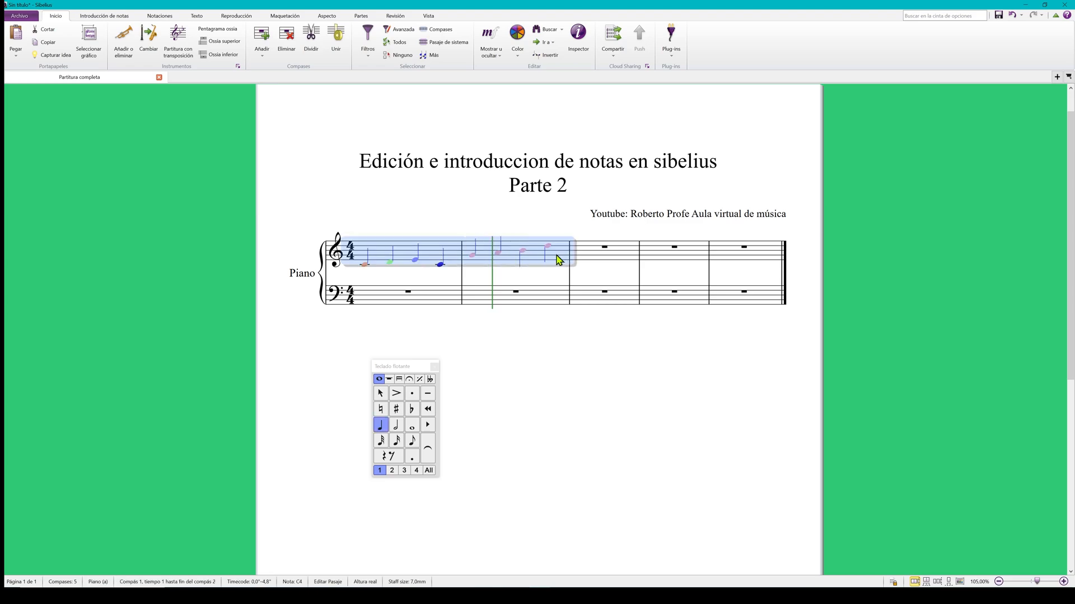
key(Delete)
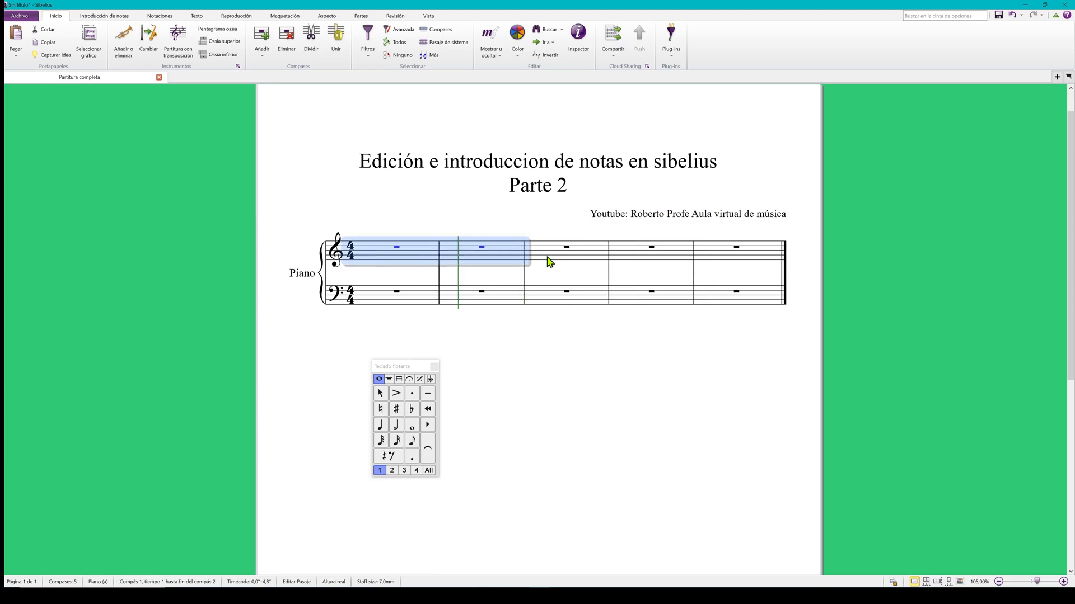
click(530, 408)
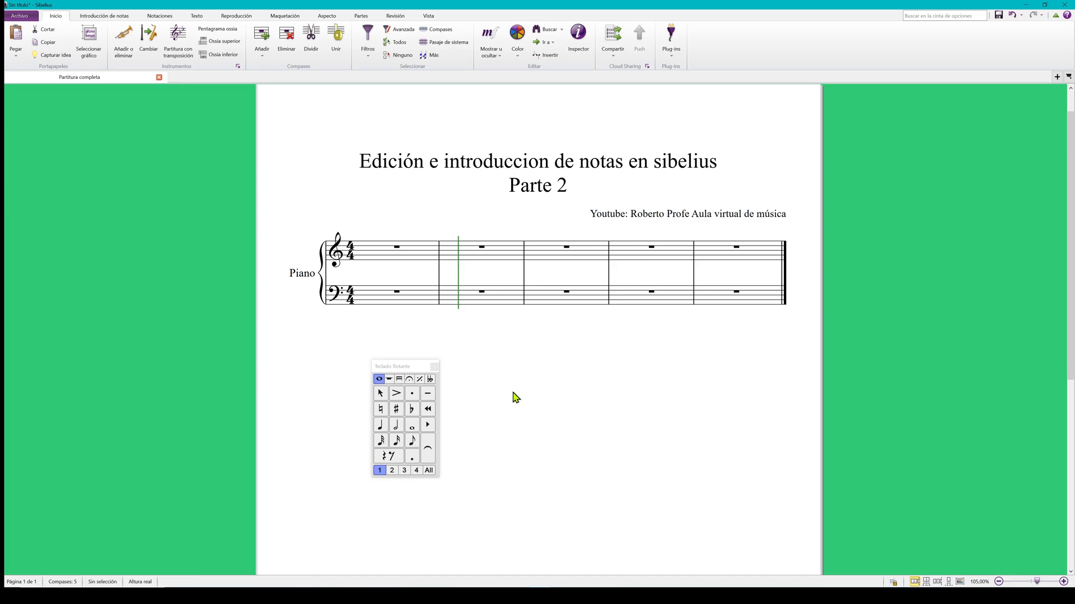
- Bring up the note input tools and turn on note input mode
click(420, 195)
ctrl+scroll(377, 202, down, 2)
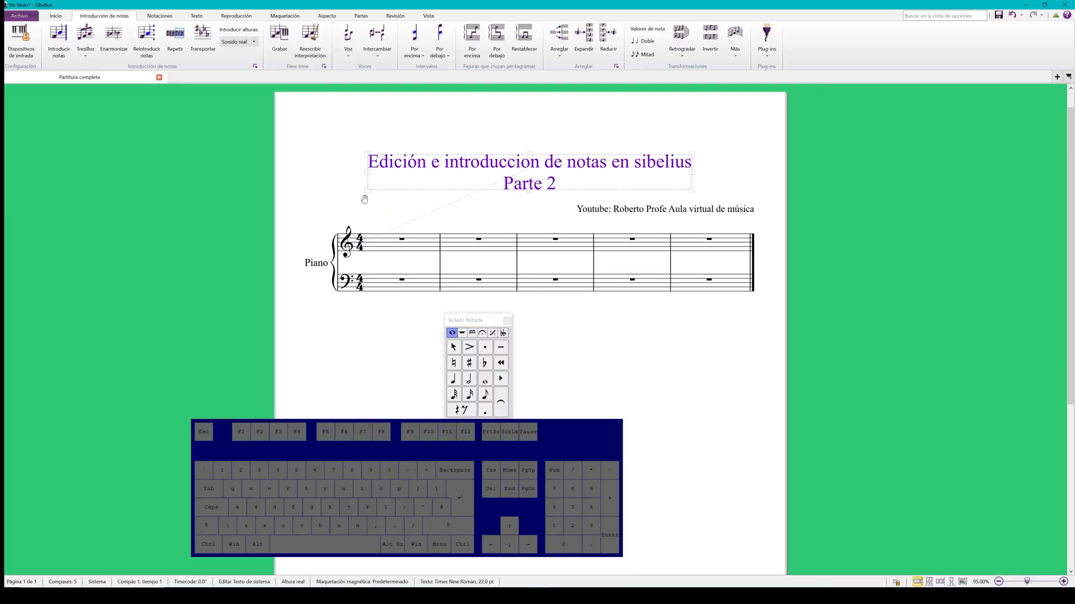
drag(478, 328, 455, 310)
click(313, 324)
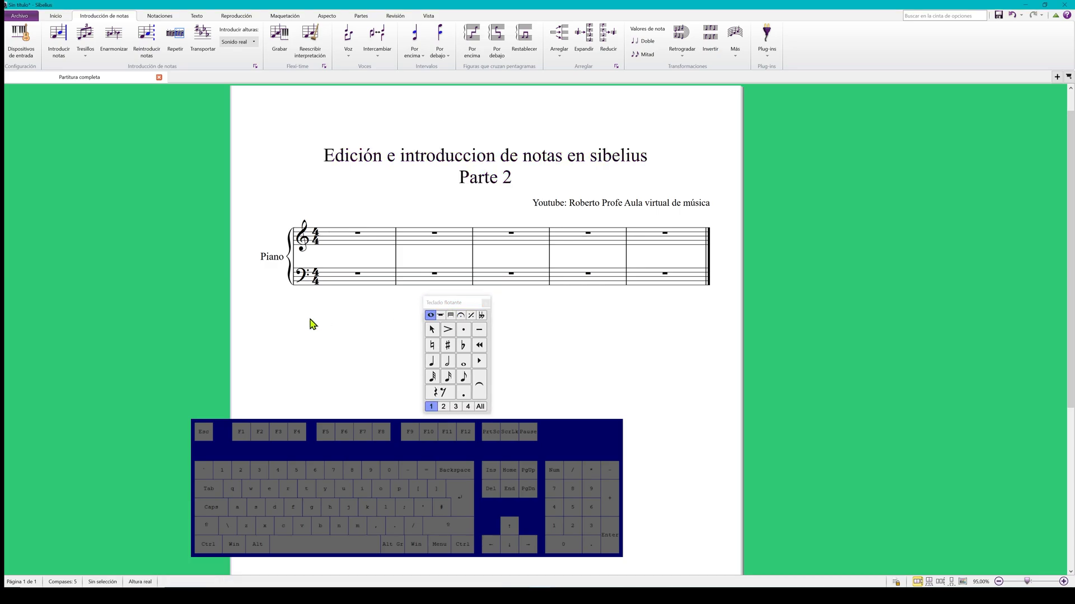
click(63, 40)
click(241, 348)
key(n)
key(n)
- Enter a quarter-note triplet beginning with A4 and B4 at the start of bar 1 in the treble staff
click(437, 366)
click(339, 239)
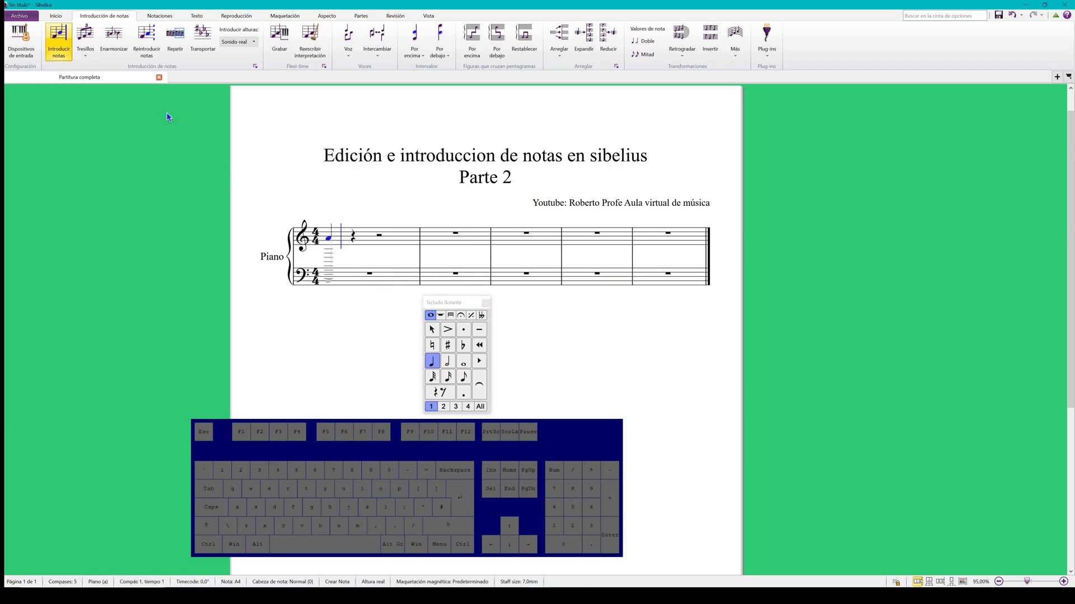
click(84, 37)
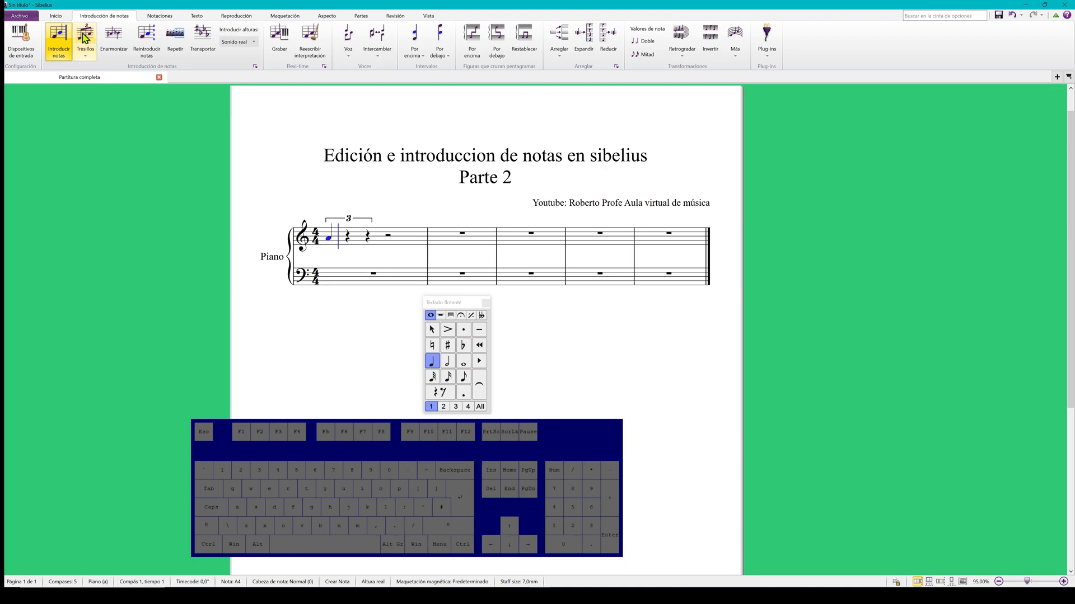
click(346, 237)
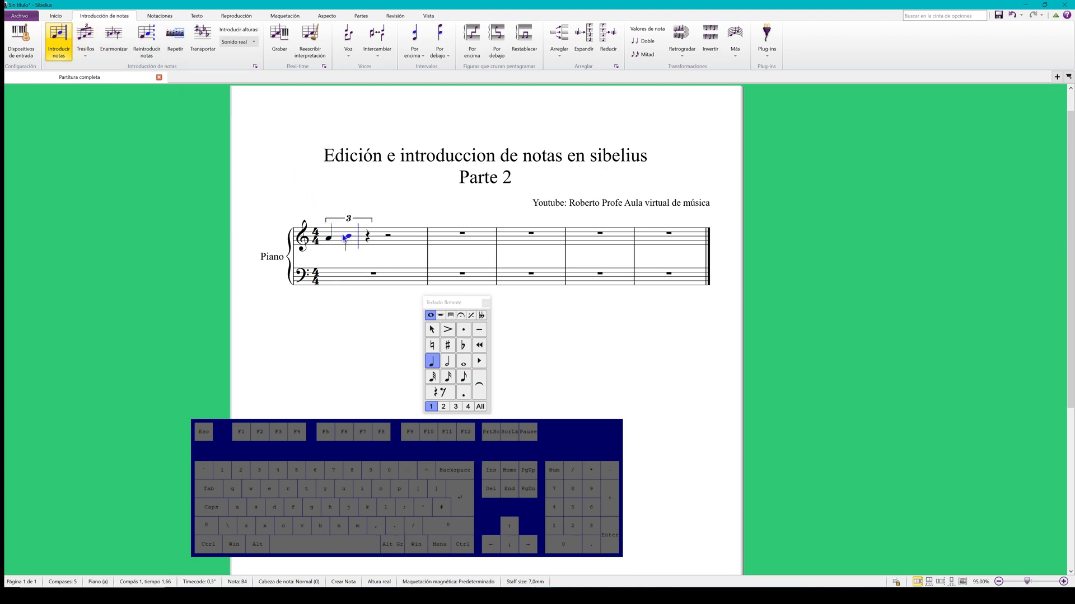
click(368, 236)
- Undo the quarter-note triplet and all its notes in bar 1
key(ctrl+z)
key(ctrl+z)
key(ctrl+z)
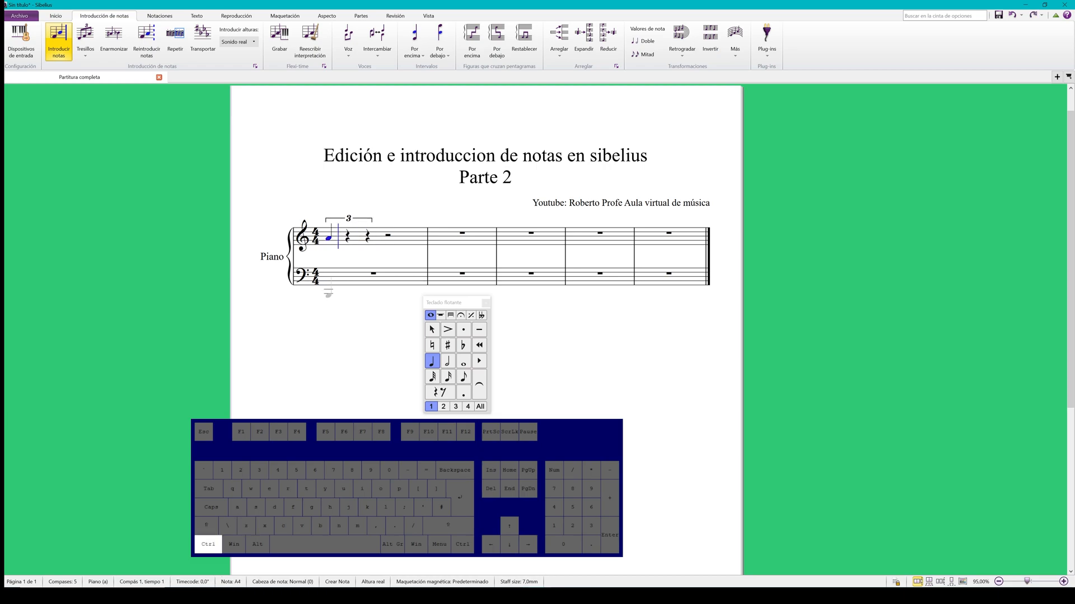
key(ctrl+z)
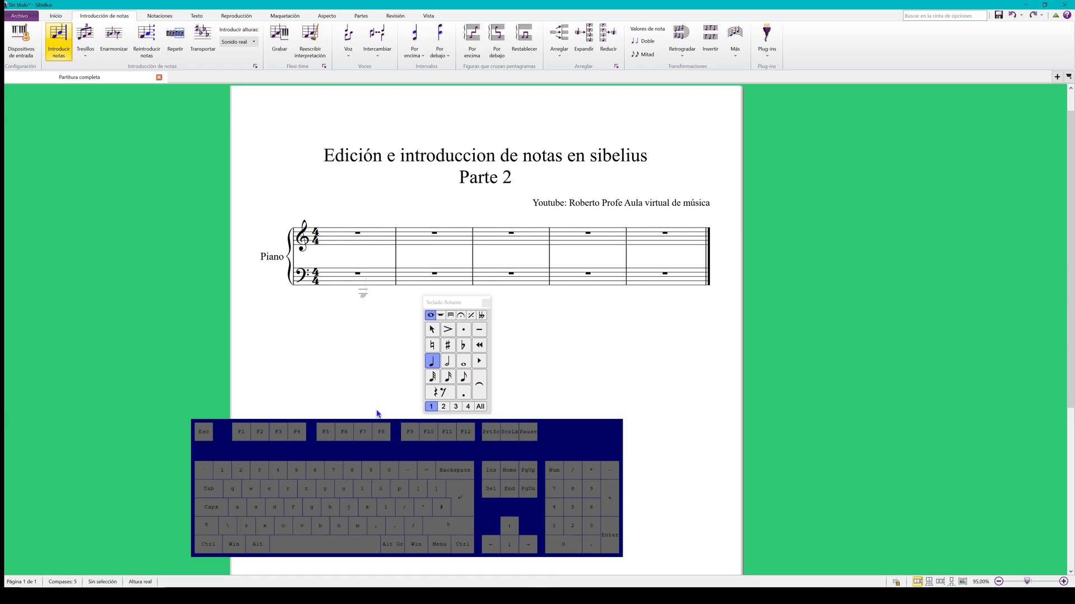
- Enter an eighth-note triplet of G5, C5 and E5 at the start of bar 1 in the treble staff
click(466, 383)
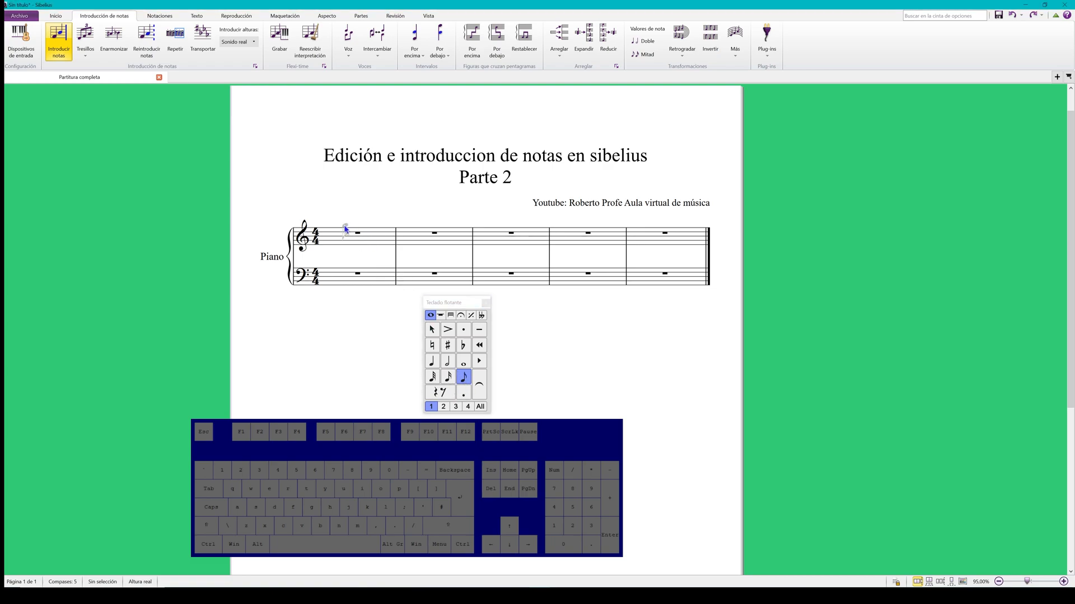
click(328, 229)
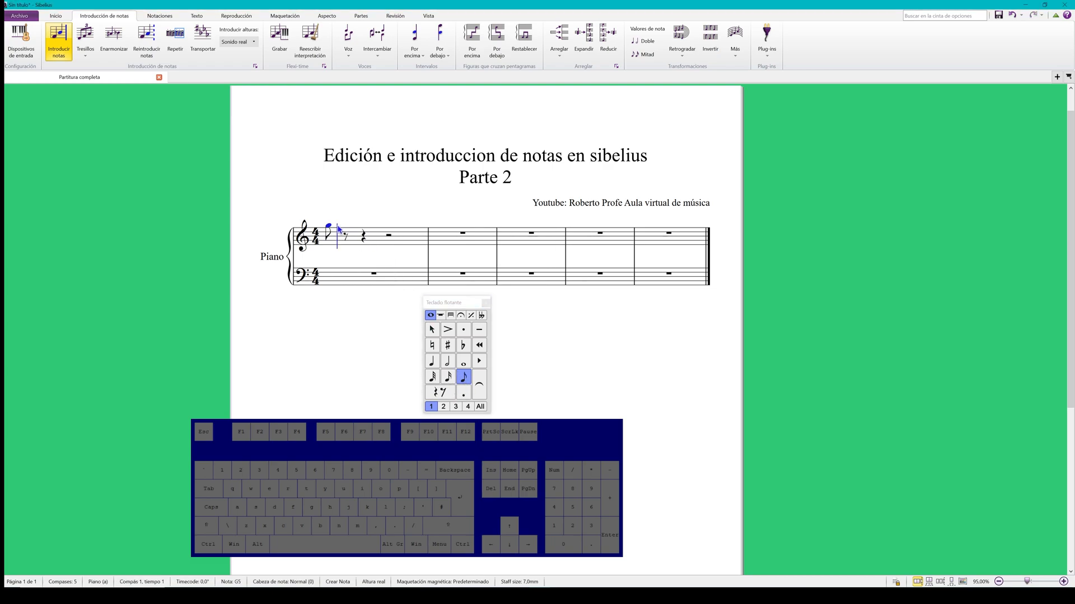
click(83, 37)
click(343, 235)
click(355, 230)
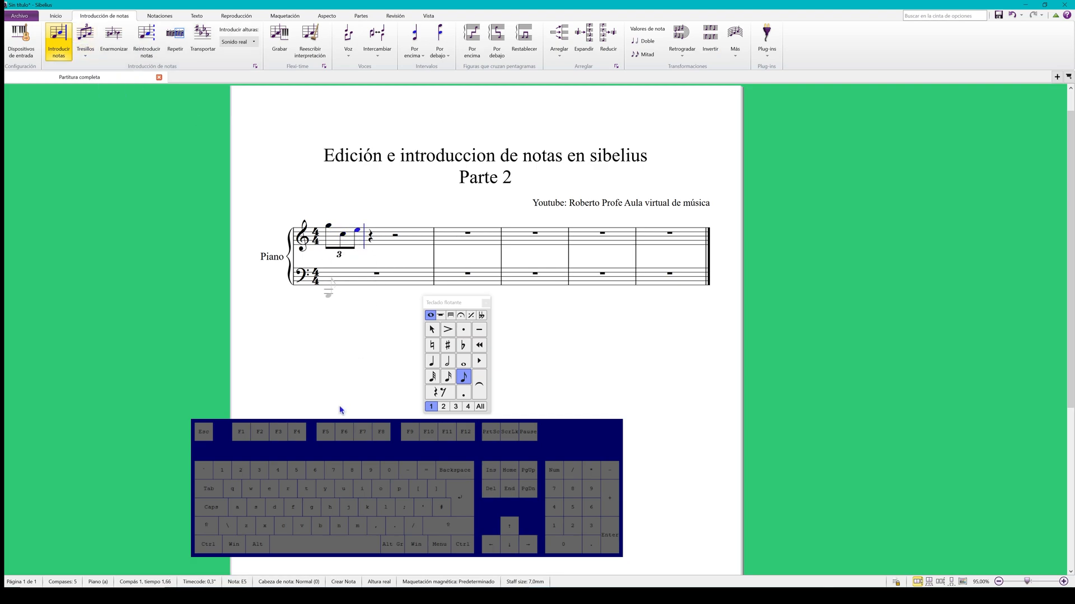
- Undo the eighth-note triplet in bar 1
key(ctrl+z)
key(ctrl+z)
key(ctrl+z)
- Enter an eighth-note quintuplet of C5, B4, B4, C5 and A4 at the start of bar 1, and leave note input
click(331, 235)
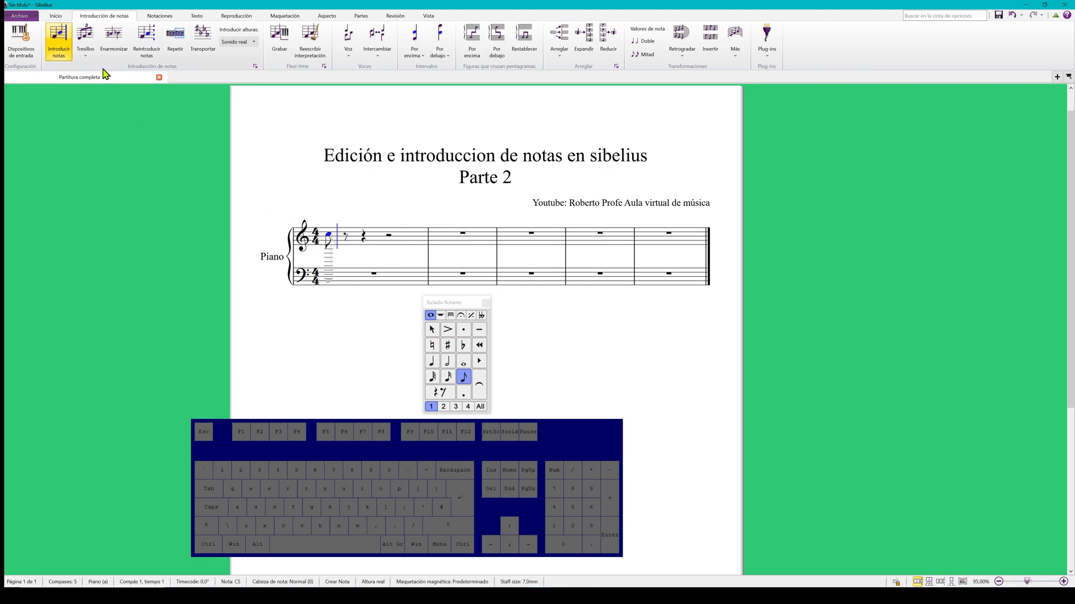
click(91, 56)
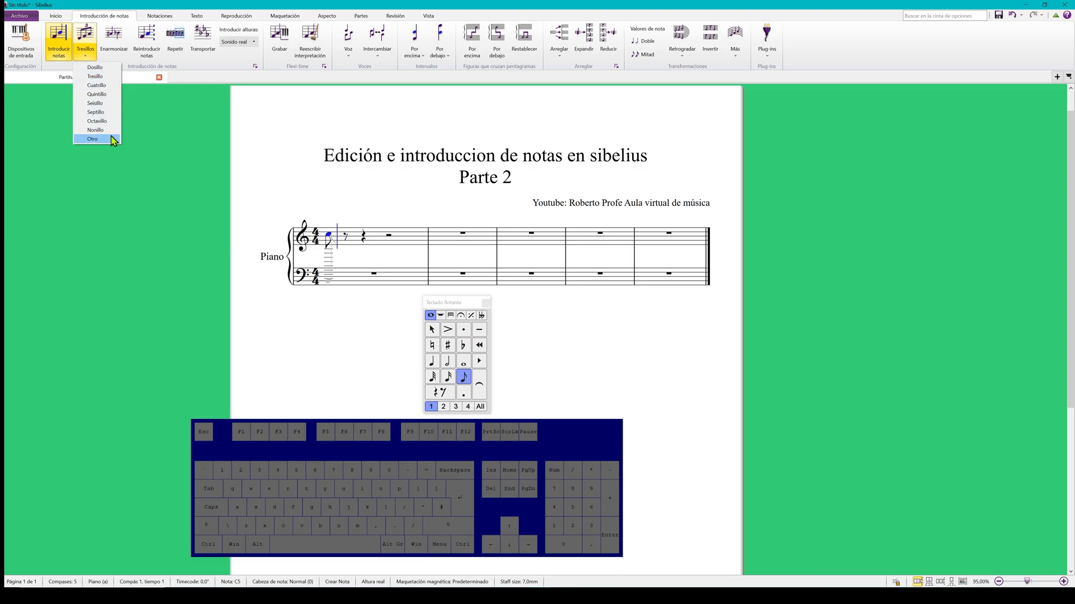
click(108, 97)
click(349, 238)
click(359, 238)
click(374, 234)
click(389, 239)
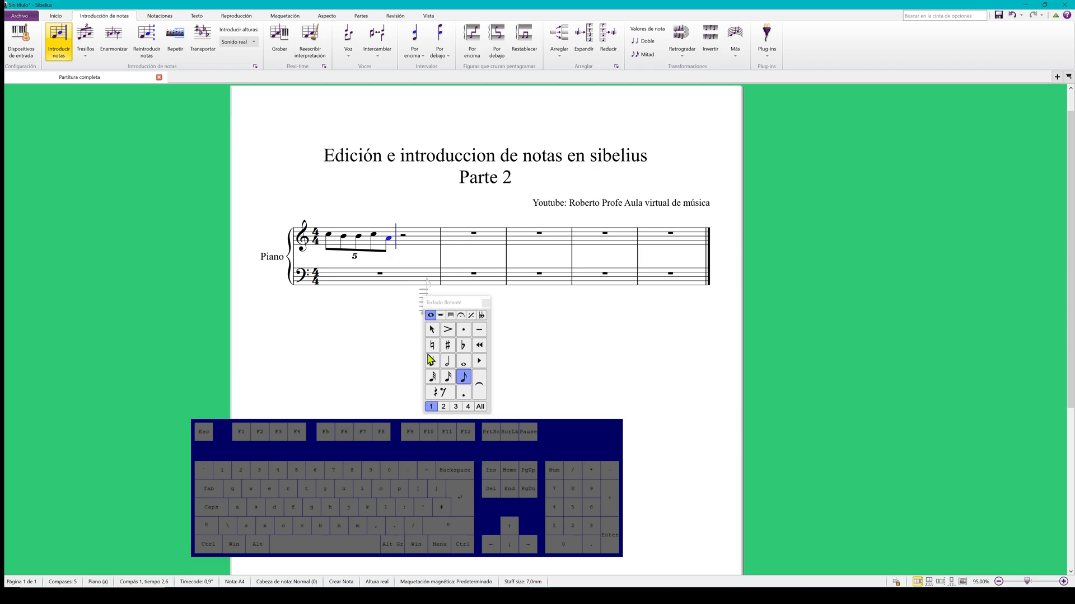
key(Escape)
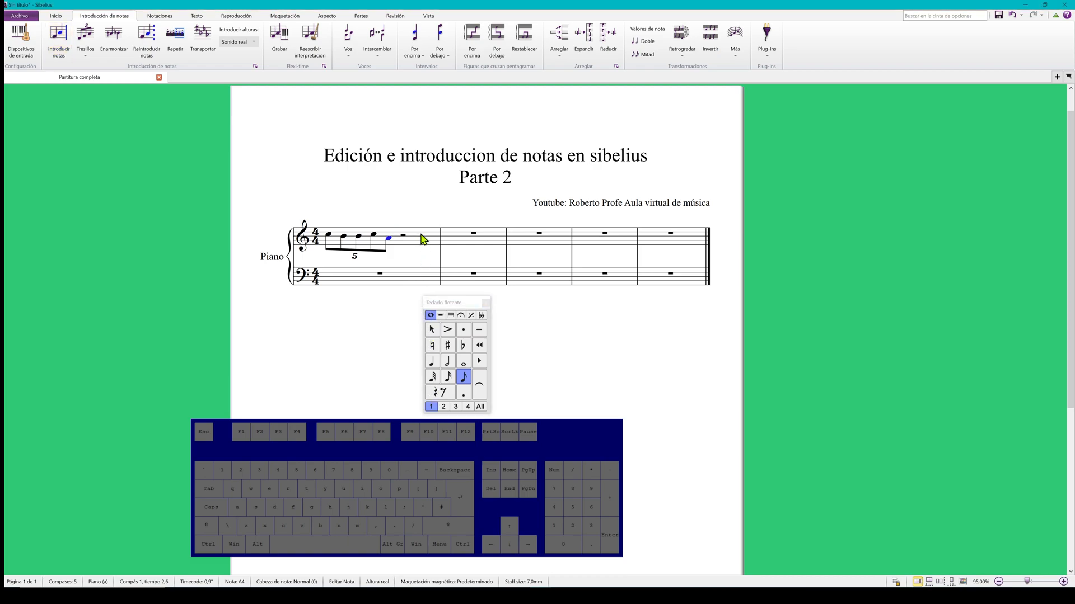
- Clear bar 1 of the treble staff, and enter and undo a quarter note C5 there
click(426, 248)
key(Delete)
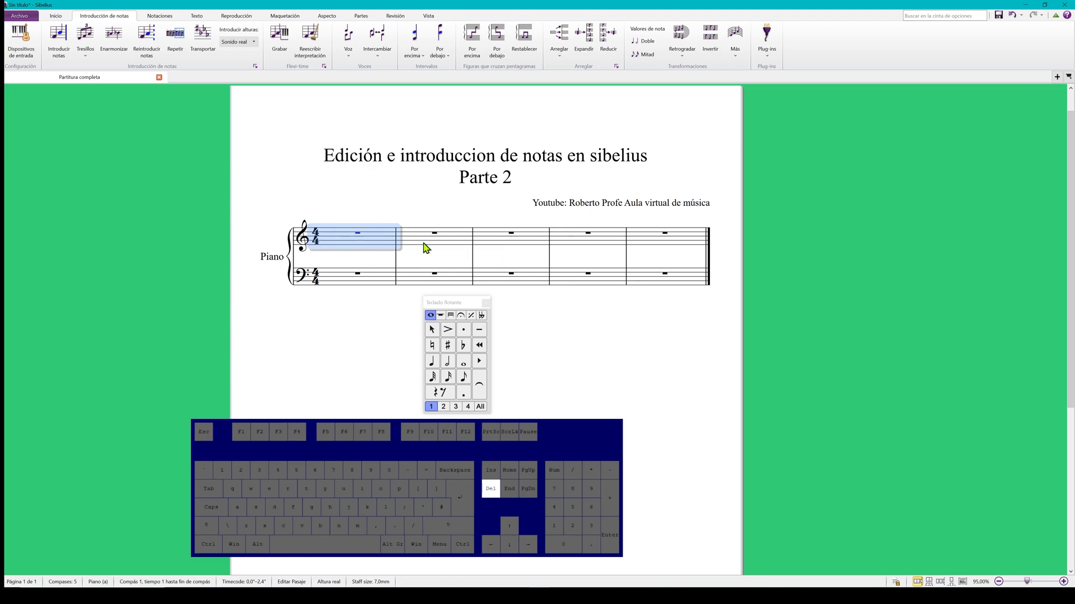
key(c)
key(ctrl+z)
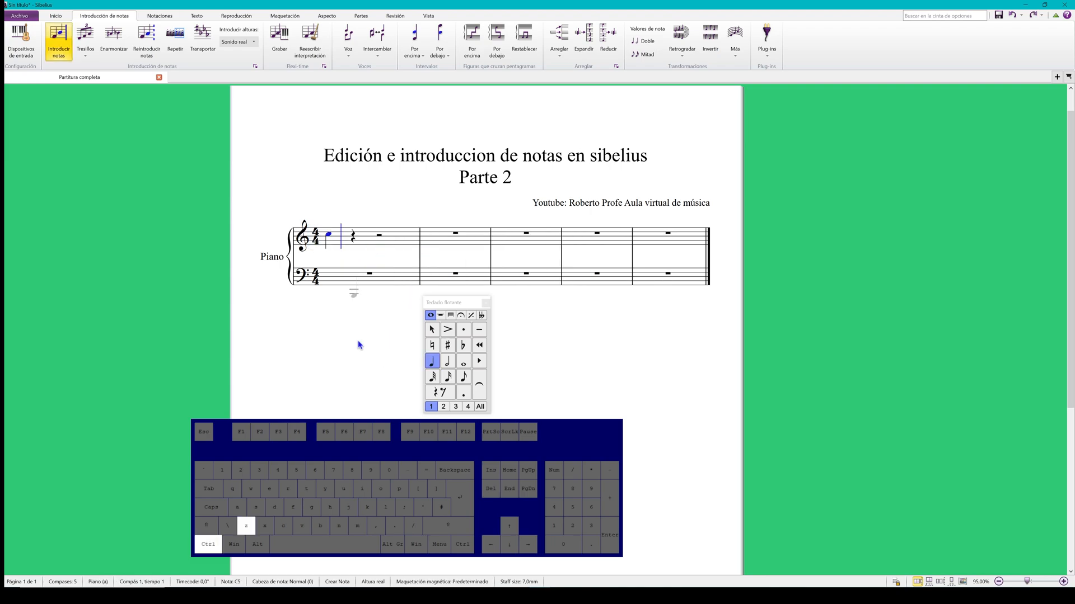
- Enter a quarter-note triplet of C5, B4 and C5 at the start of bar 1 in the treble staff, and leave note input
key(c)
key(ctrl+3)
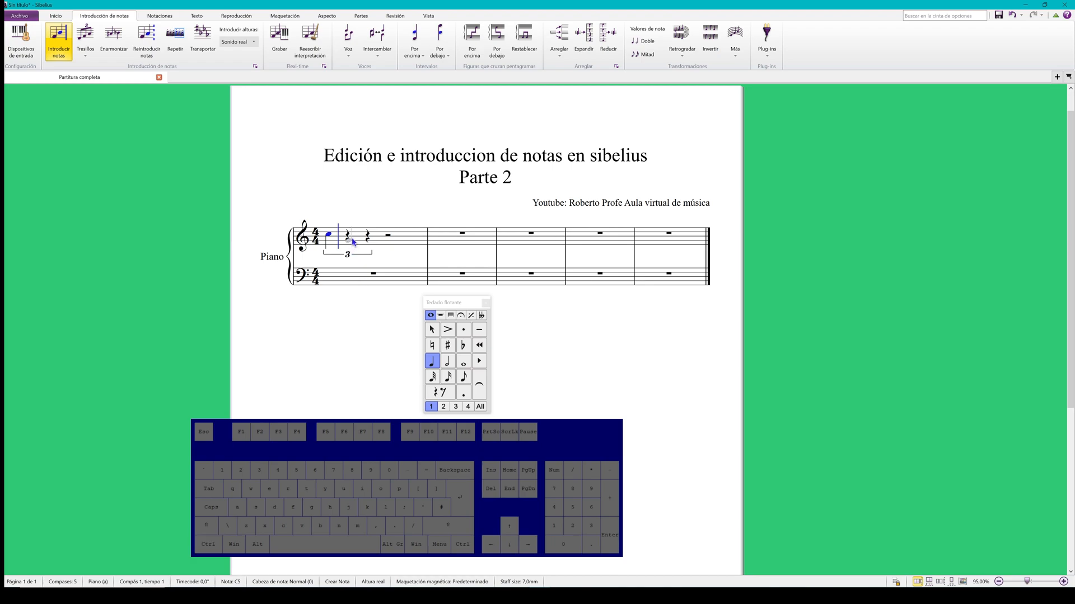
key(b)
key(c)
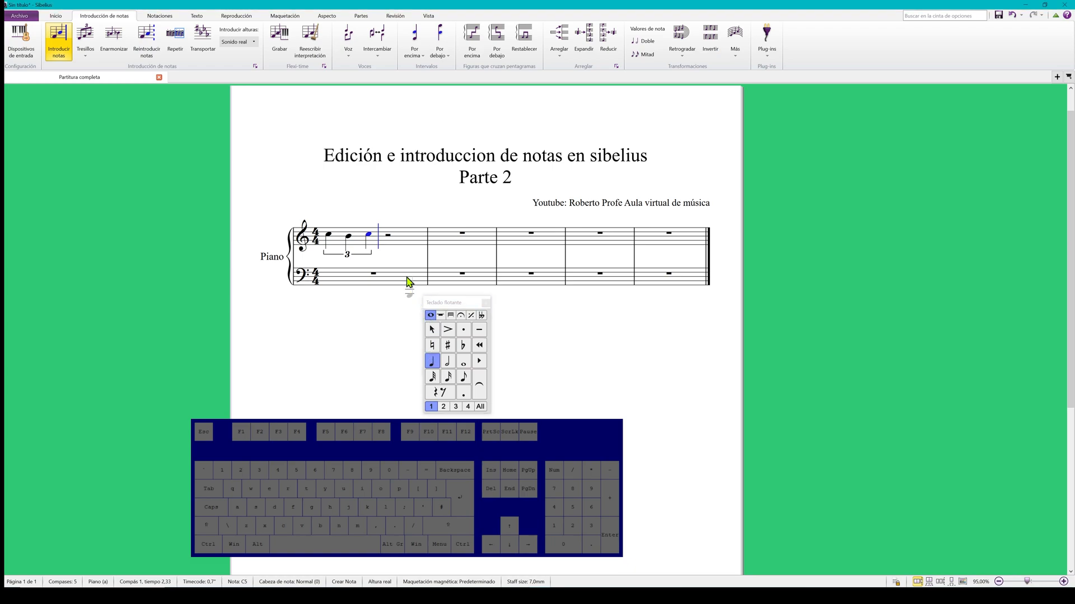
key(Escape)
- Clear the quarter-note triplet from bar 1 of the treble staff
click(405, 249)
key(Delete)
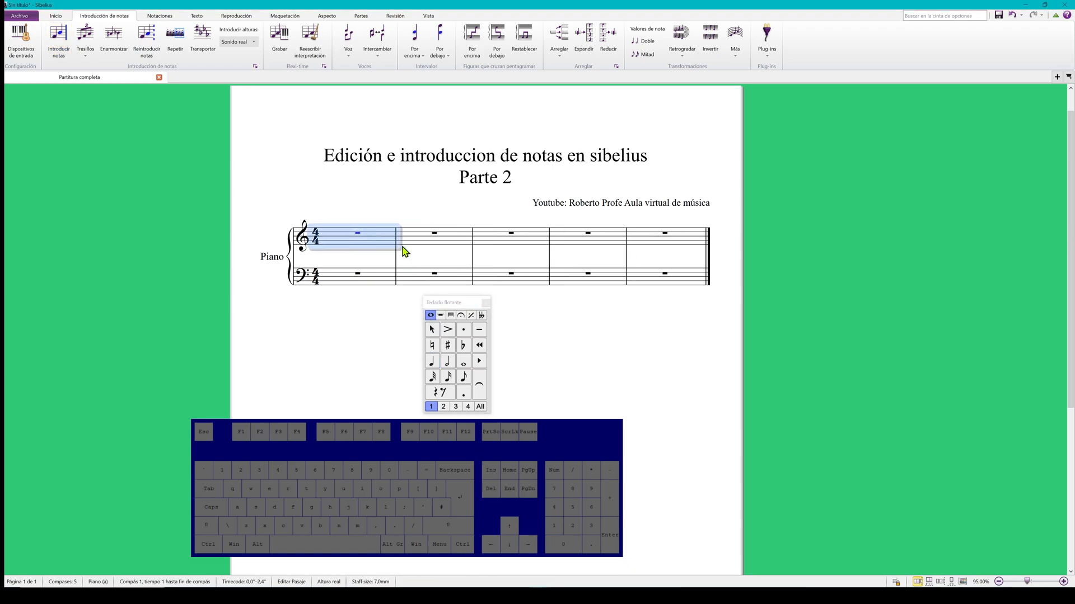
key(Escape)
- Enter a quarter-note quintuplet of C5, C5, C5, B4 and B4 in bar 1 of the treble staff, and leave note input
click(432, 361)
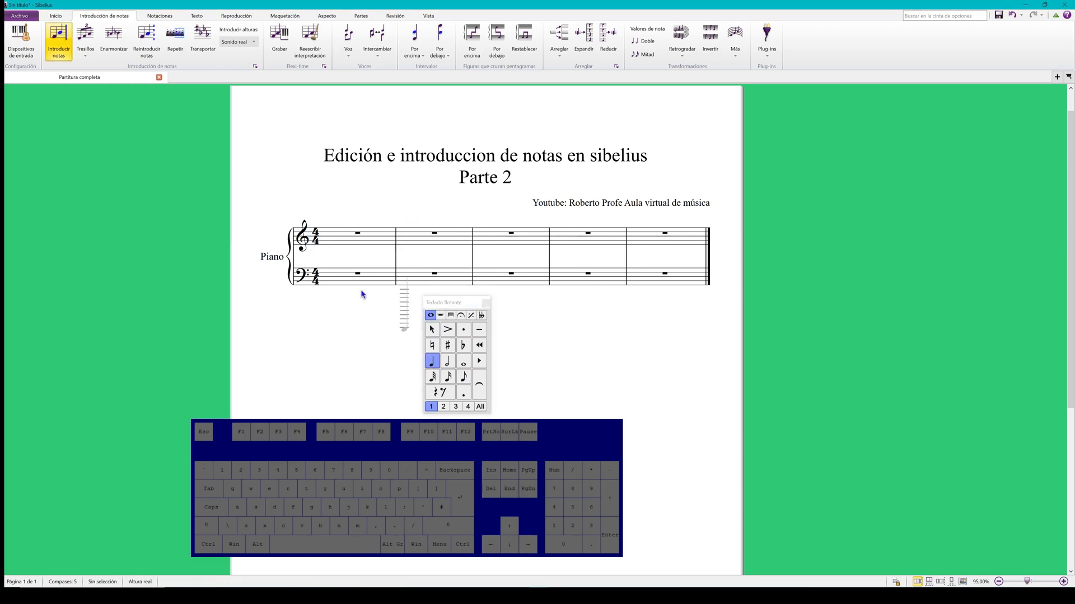
key(c)
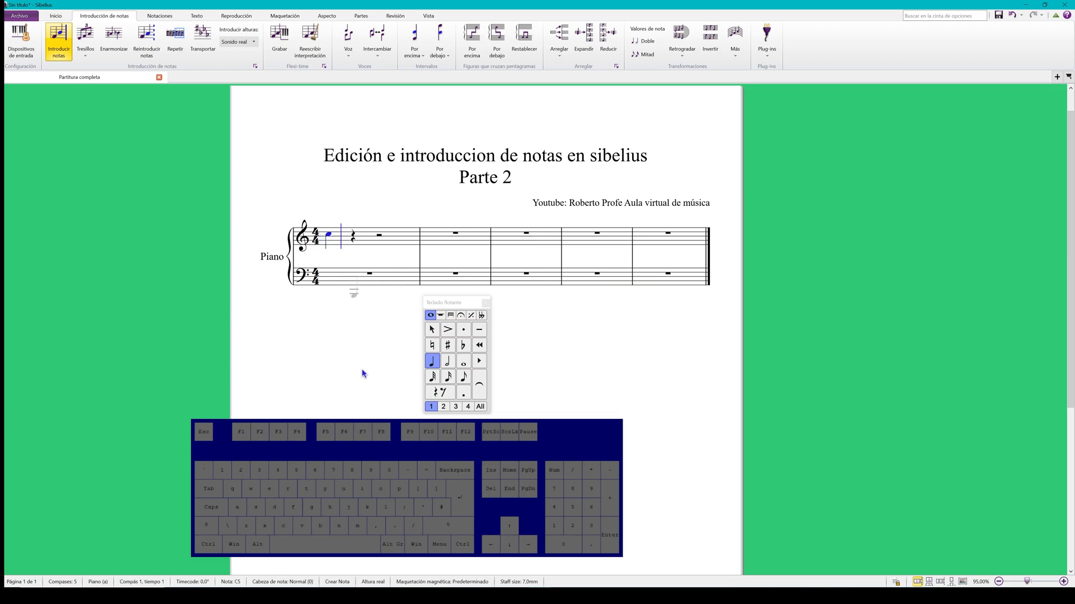
key(ctrl)
key(ctrl+5)
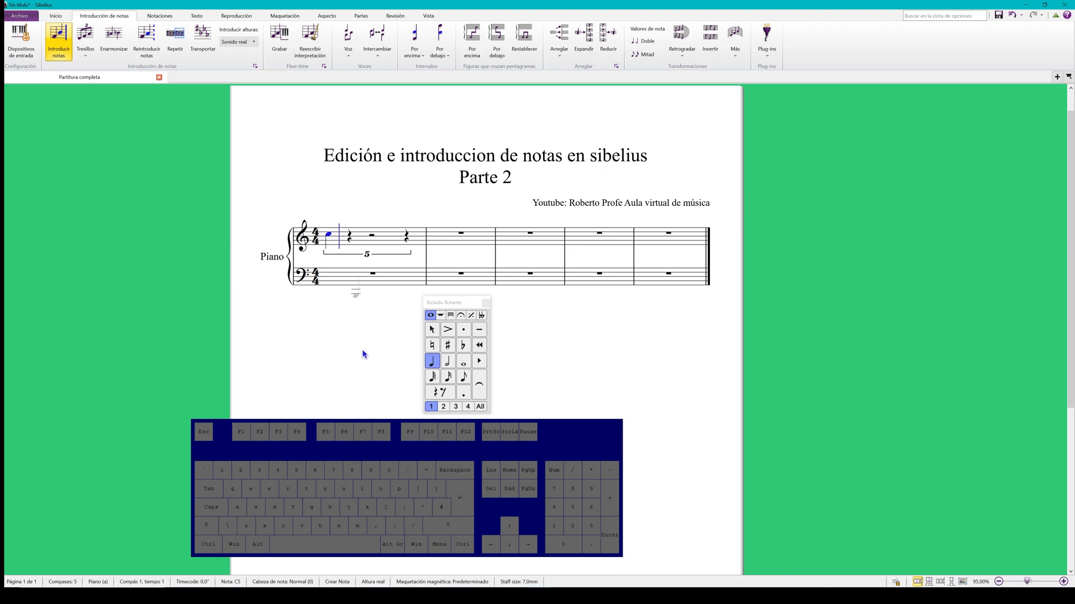
click(357, 236)
click(377, 235)
click(398, 237)
click(406, 237)
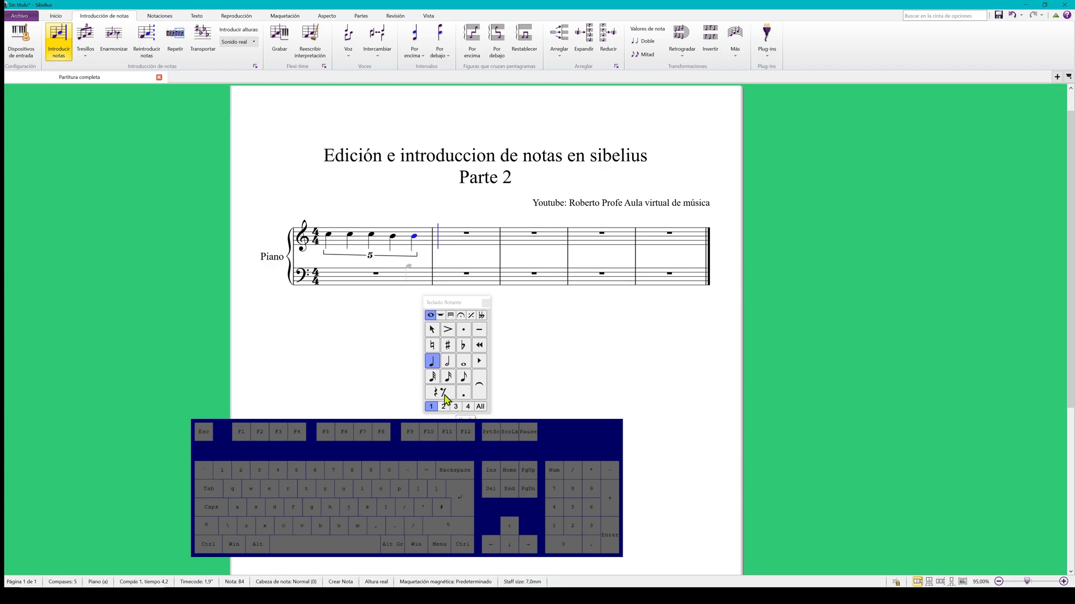
key(Escape)
- Clear the quarter-note quintuplet from bar 1 of the treble staff and deselect the bar
click(408, 250)
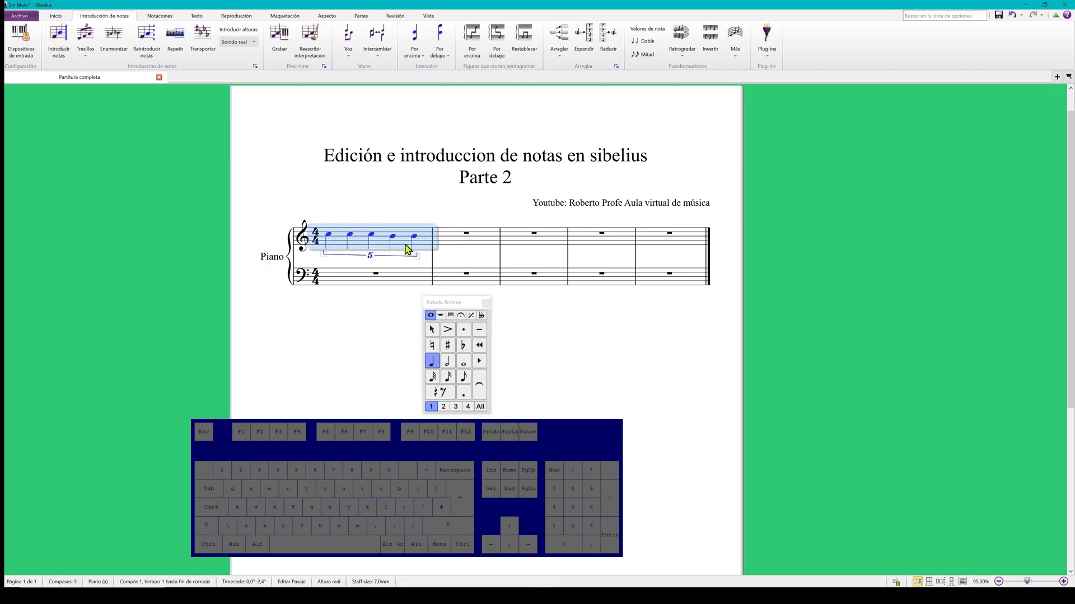
key(Delete)
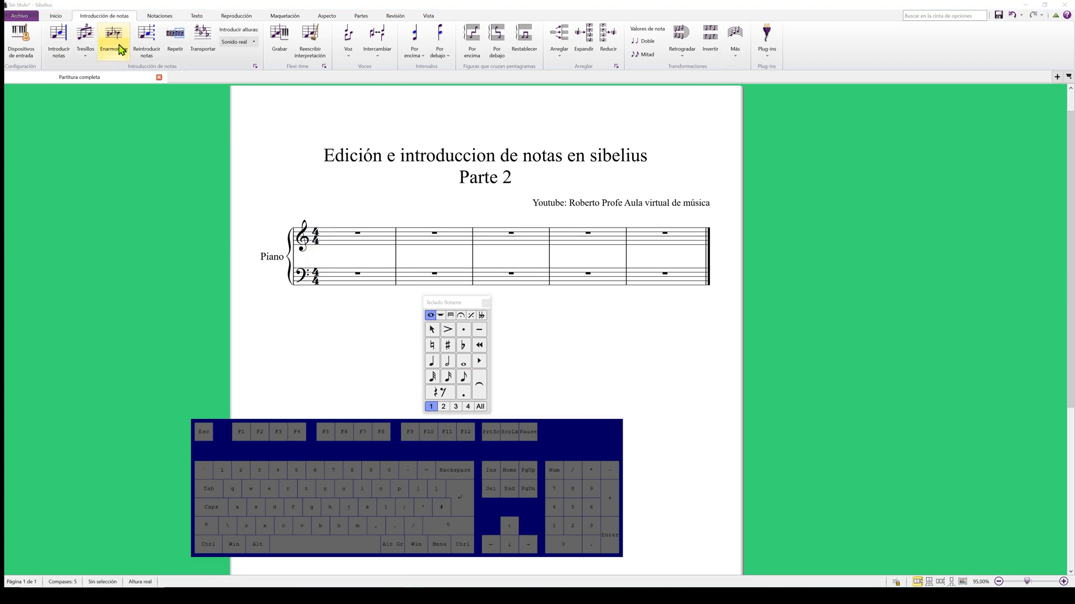
click(273, 298)
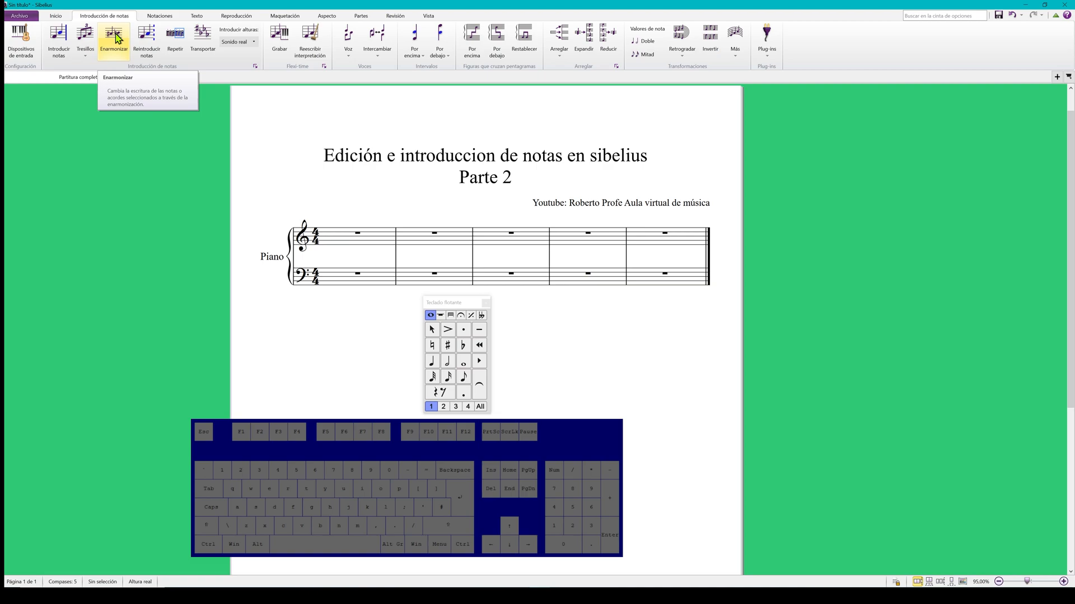
- Enter a whole note C5 in bar 1 of the treble staff, and respell it enharmonically as B♯4 and back to C5
click(330, 234)
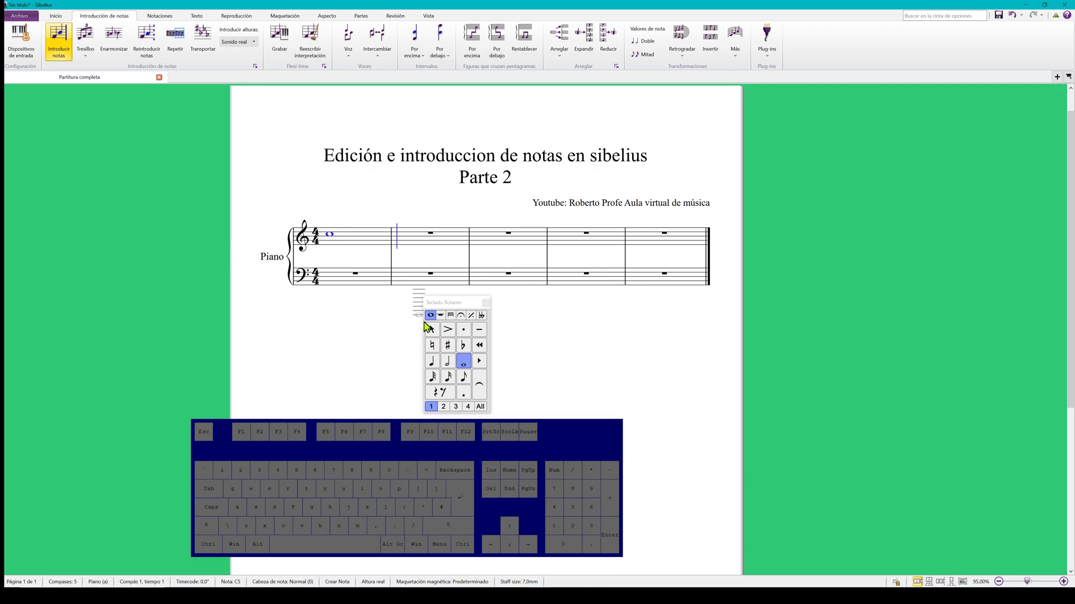
click(370, 333)
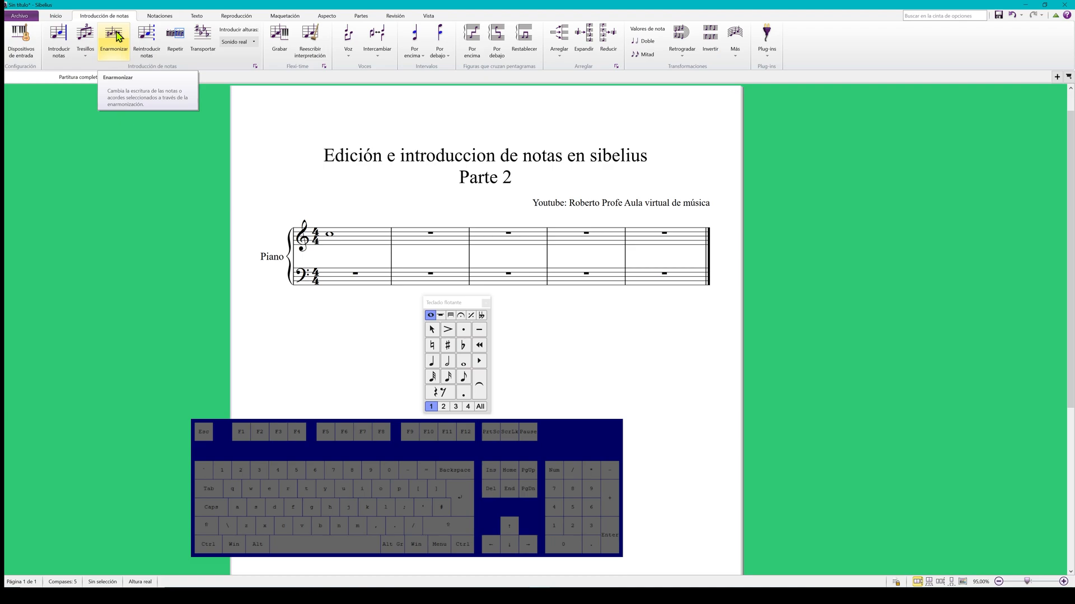
click(330, 235)
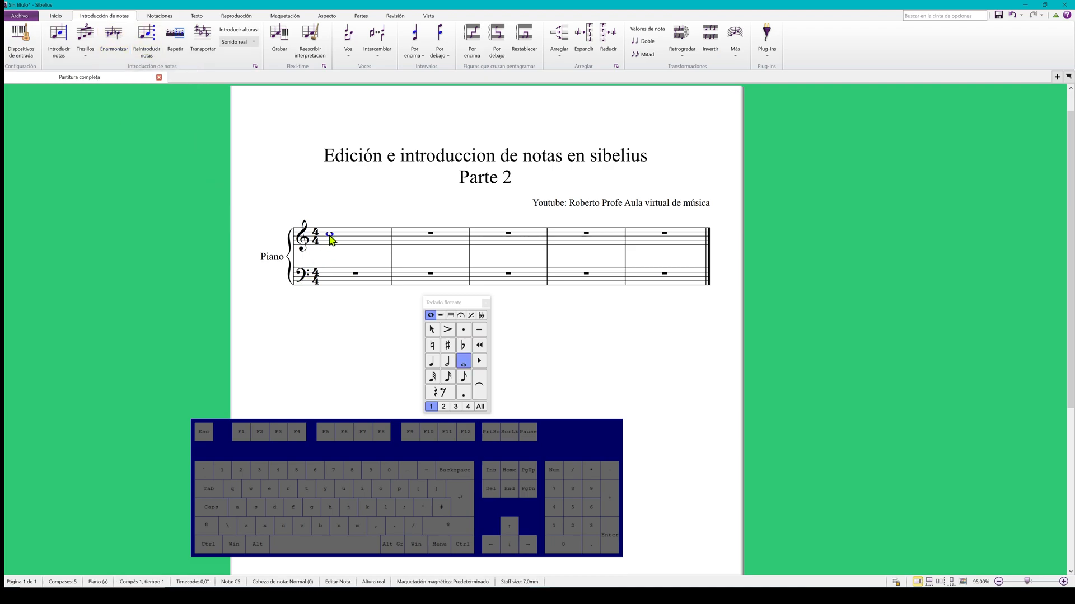
click(118, 40)
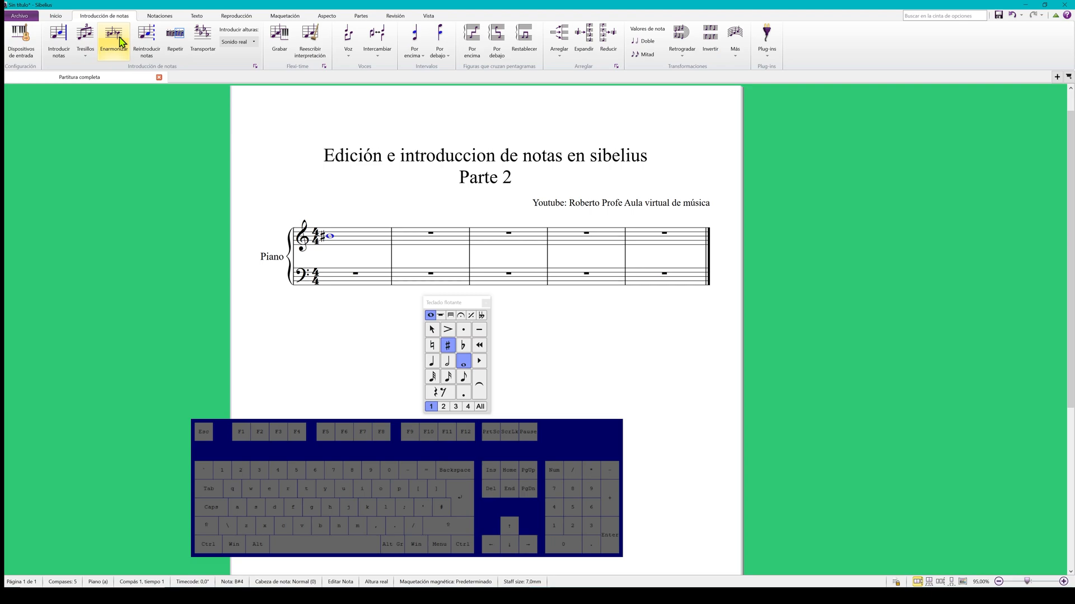
click(119, 41)
click(330, 336)
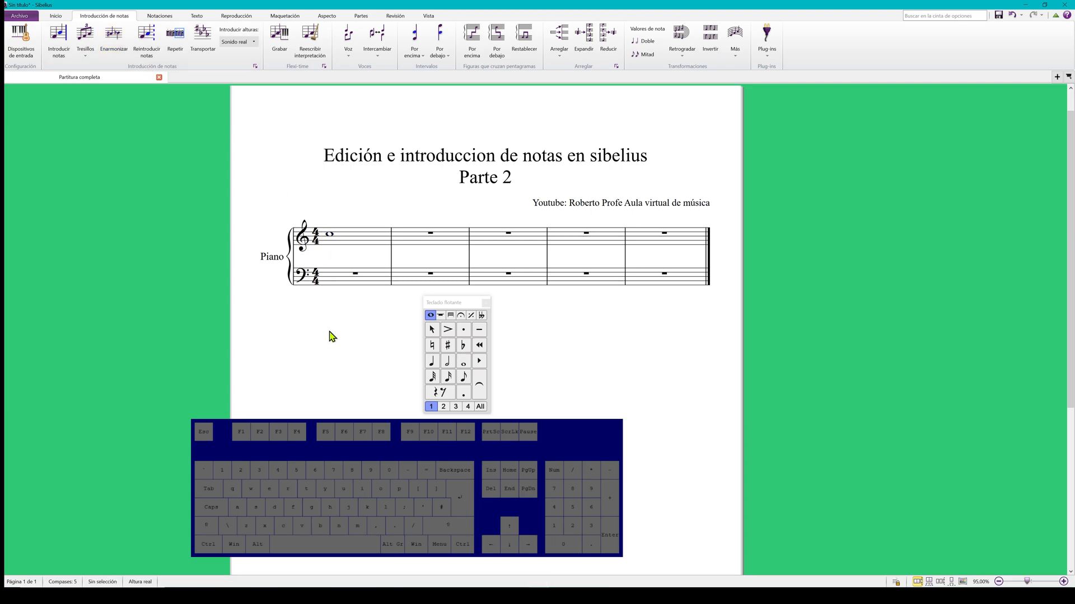
- Lower the whole note in bar 1 to A4, and with Re-input Pitches active make it a quarter note raised to B4
click(330, 236)
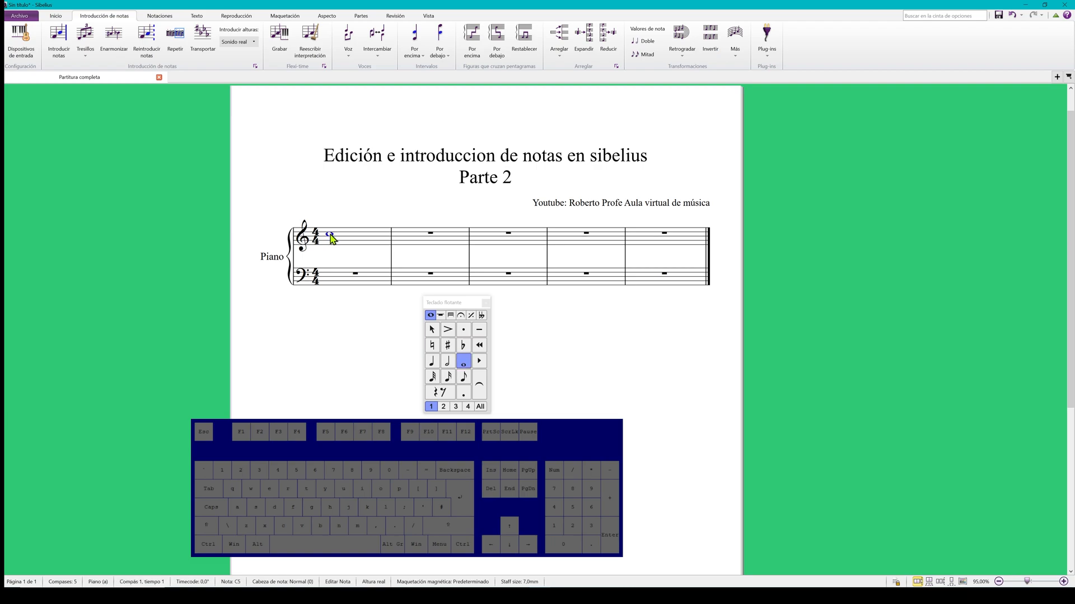
click(330, 316)
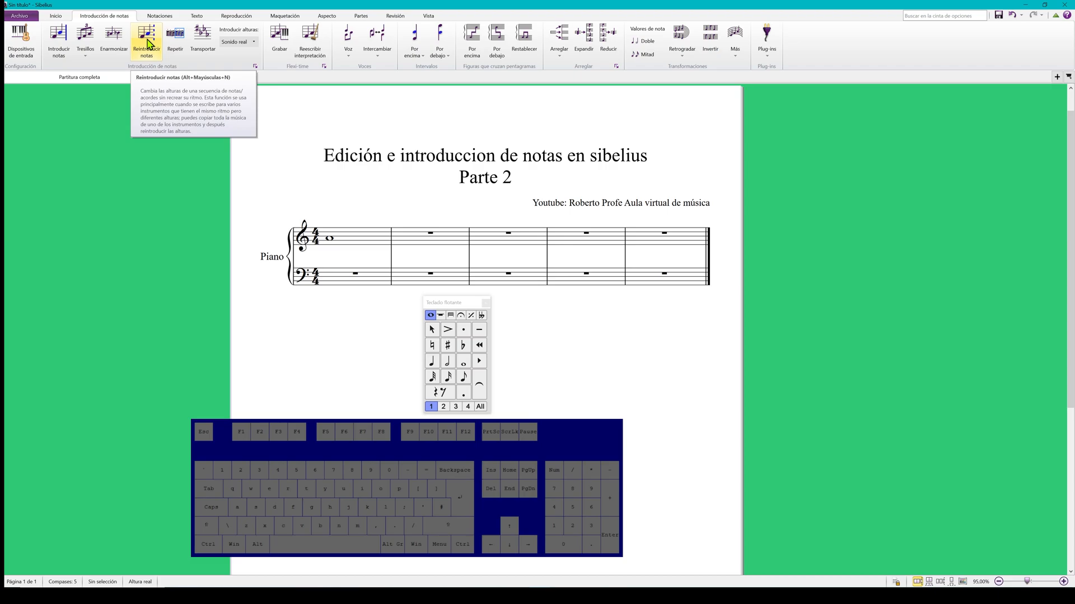
click(148, 44)
click(432, 361)
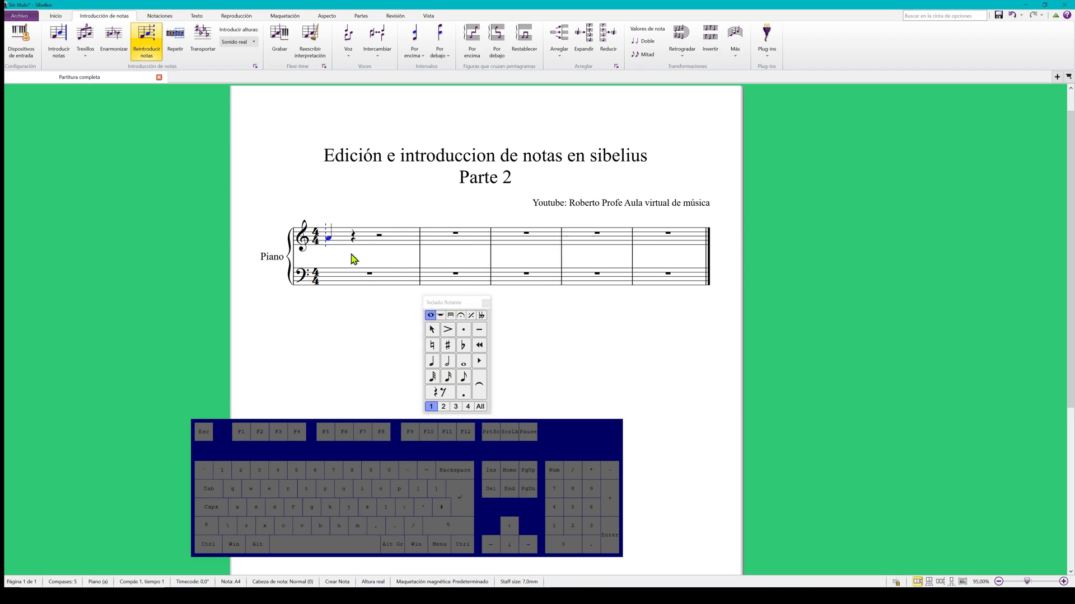
key(Up)
key(Down)
key(Up)
key(Right)
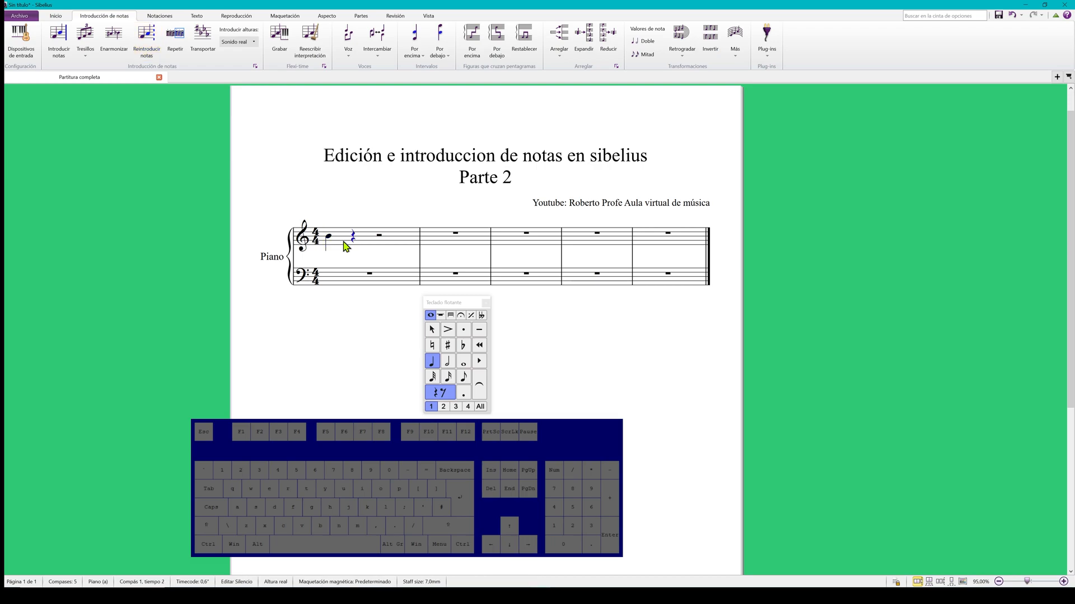
click(304, 365)
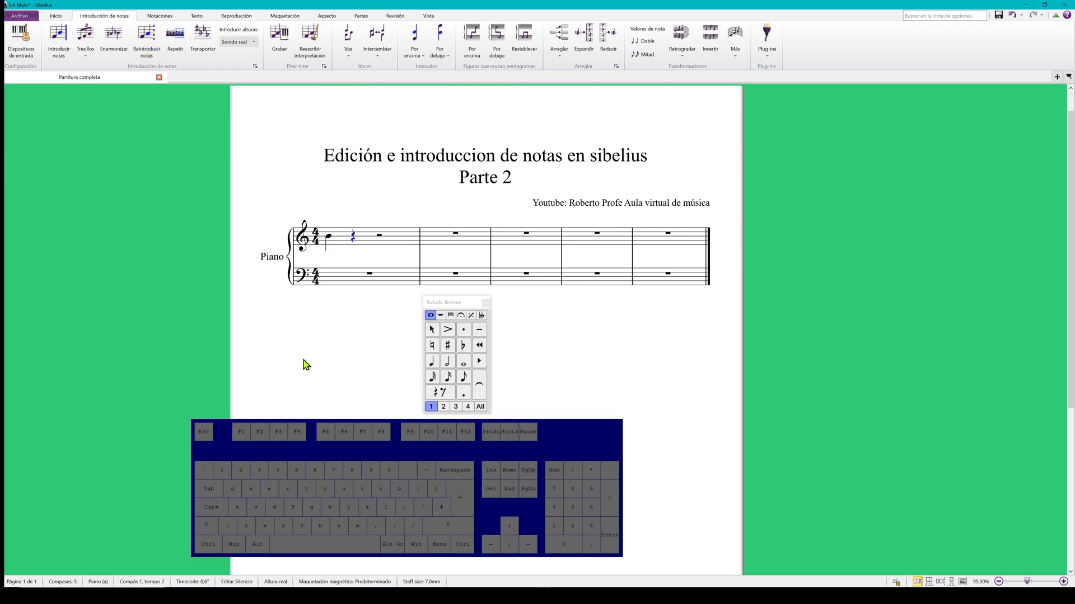
- Repeat bar 1 of the treble staff four times to fill bars 2 to 5
click(390, 247)
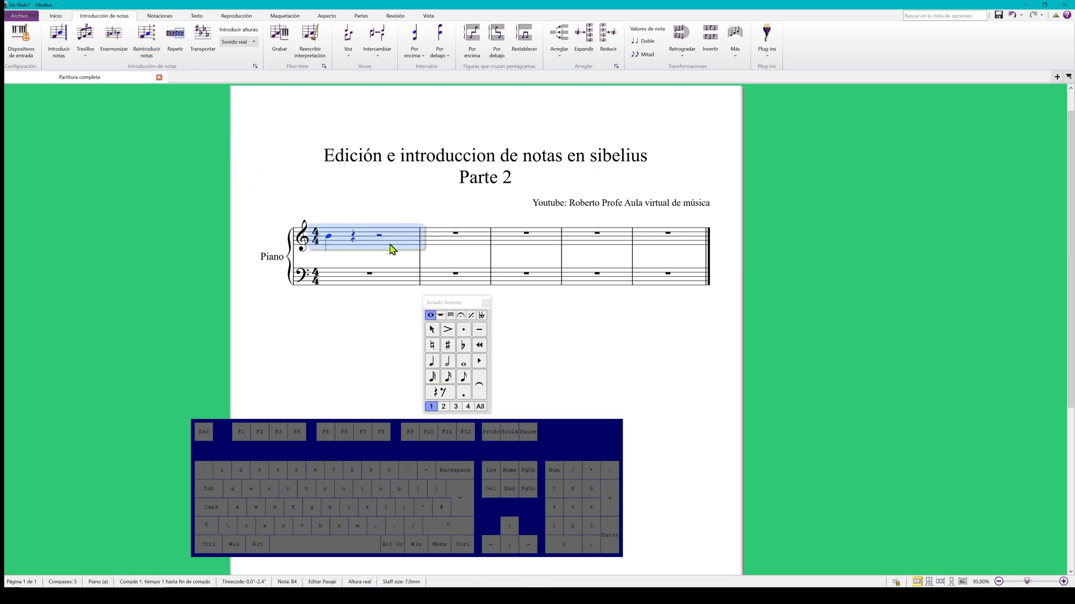
click(174, 46)
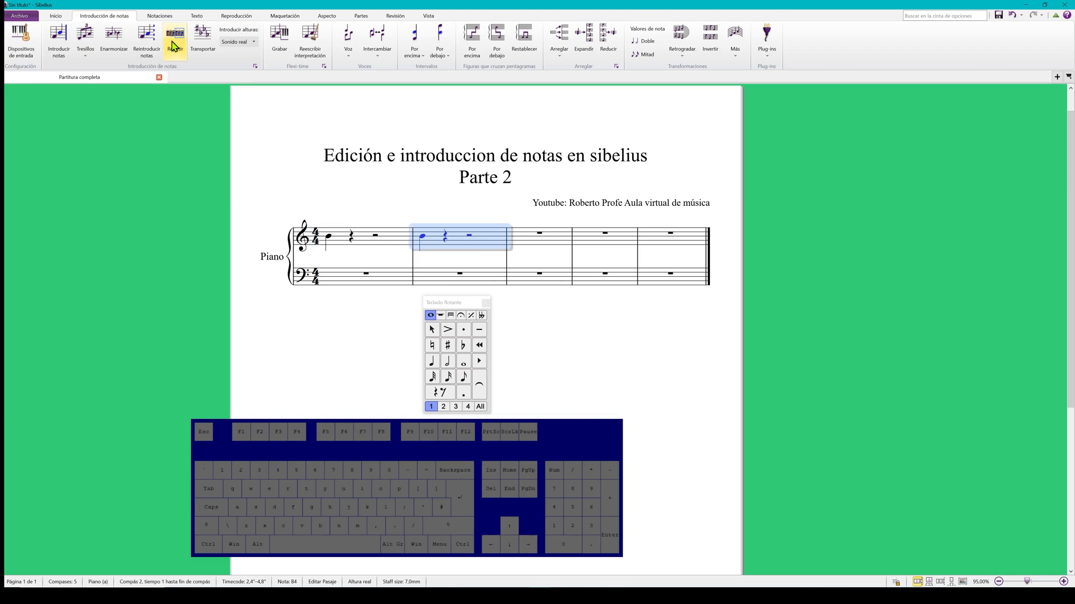
click(174, 47)
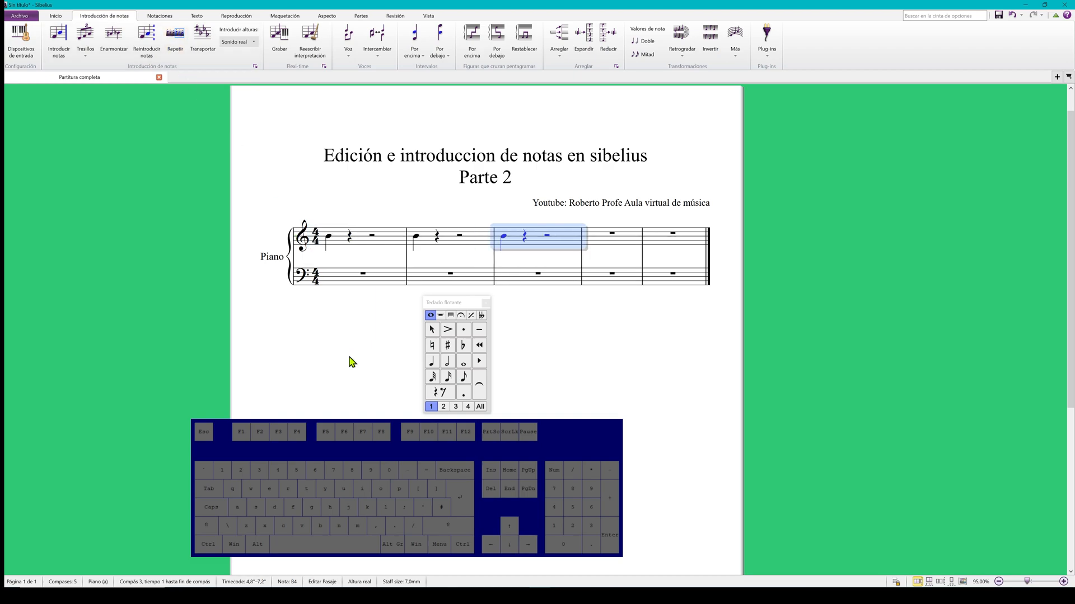
key(r)
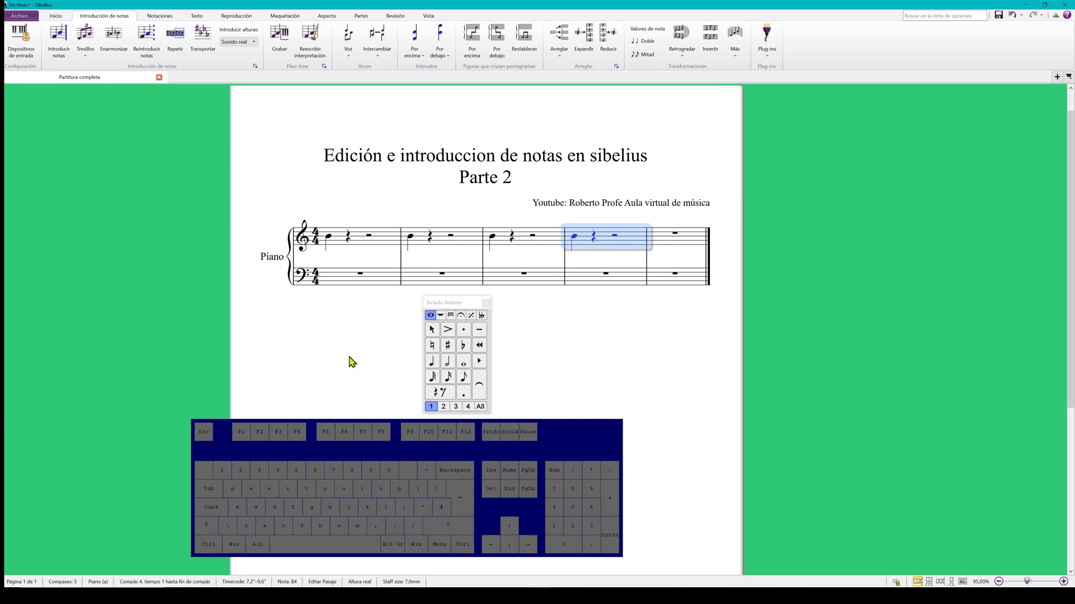
key(r)
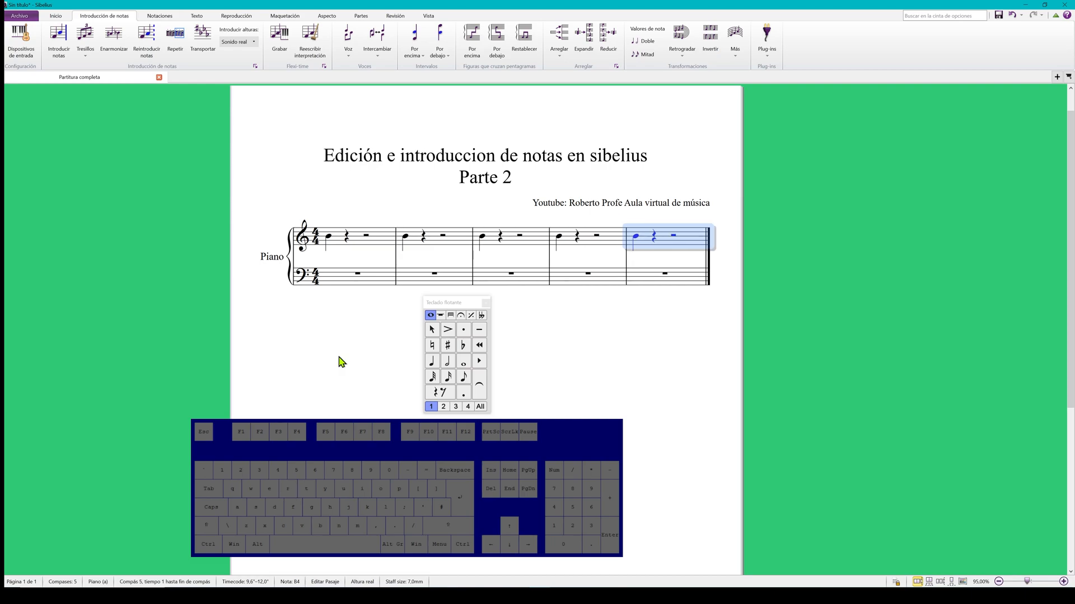
click(337, 361)
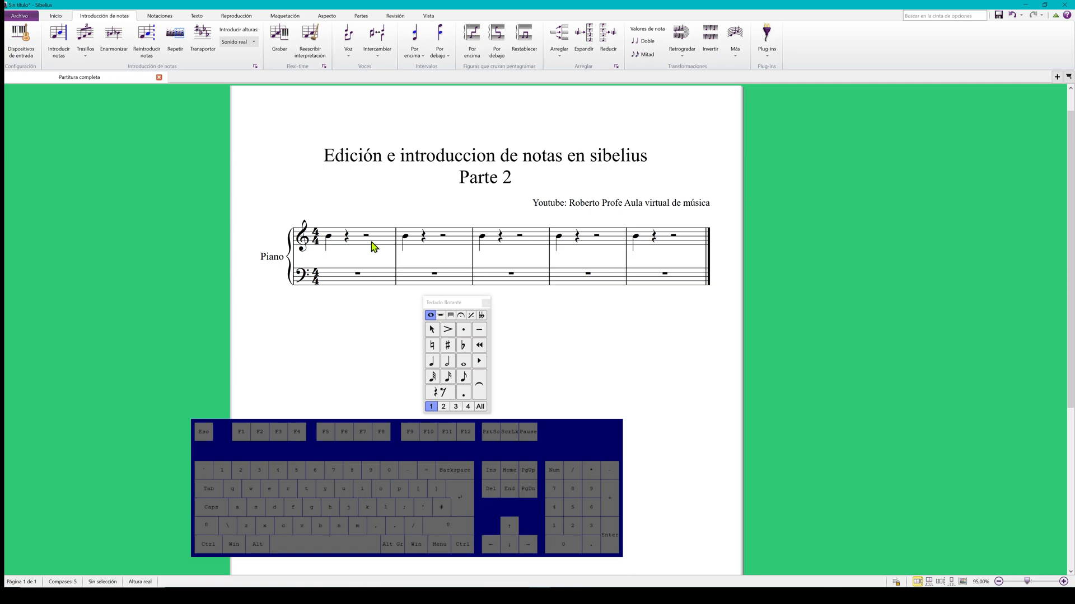
- Clear bars 2 to 5 in both piano staves
click(430, 245)
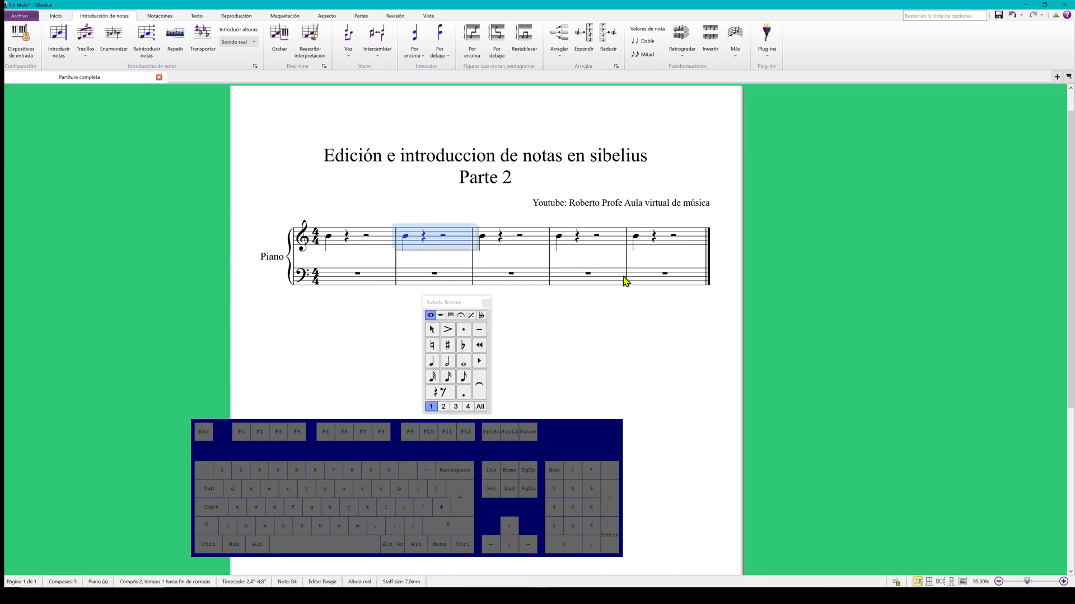
shift+click(683, 285)
key(Delete)
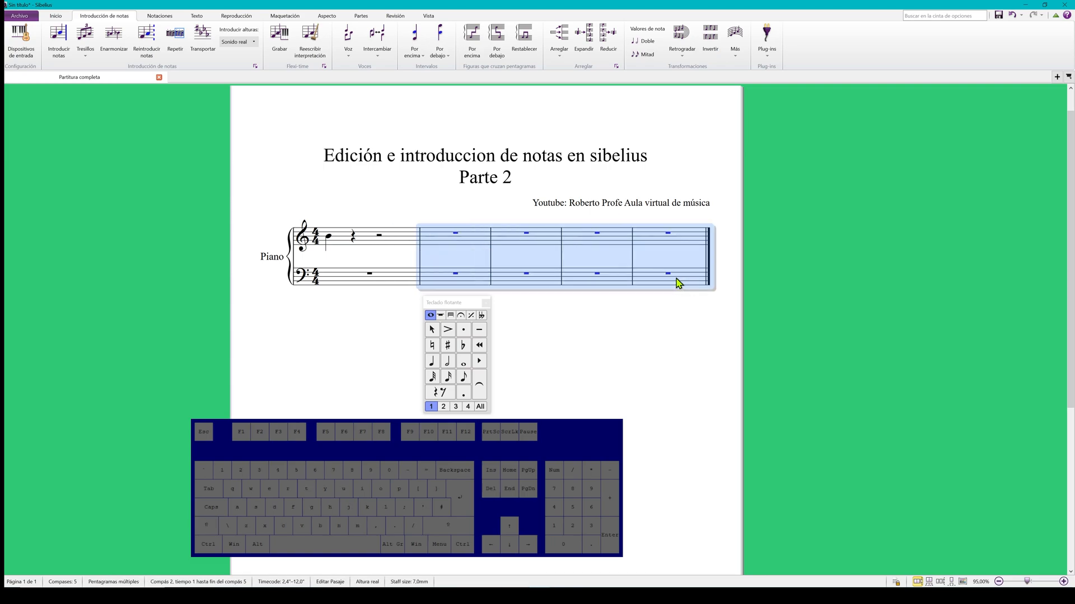
click(662, 359)
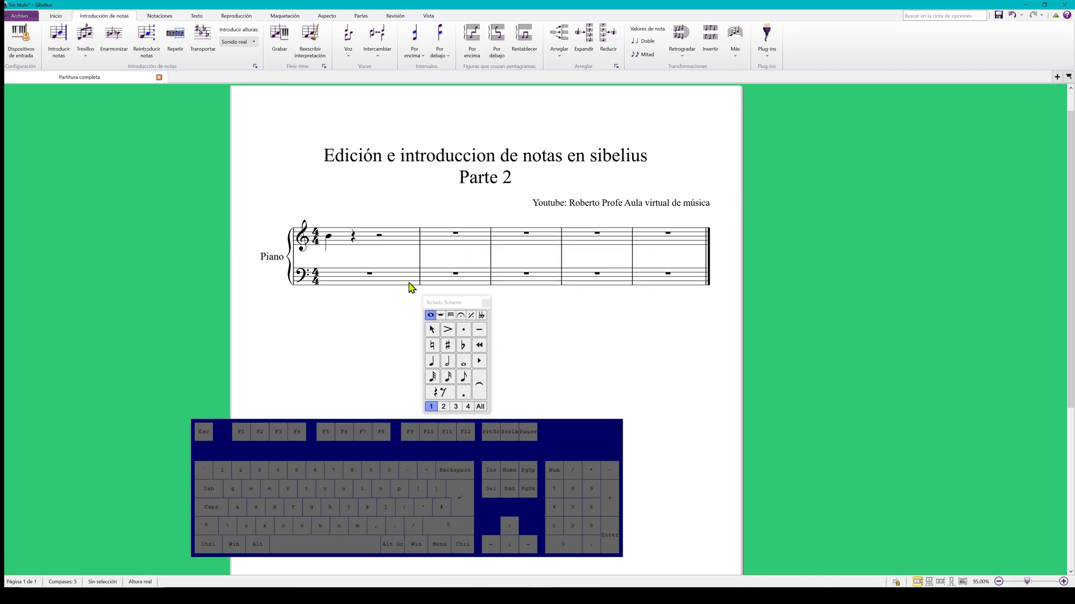
- Open the Transpose settings for bar 1 of the treble staff and close them
click(399, 239)
click(203, 38)
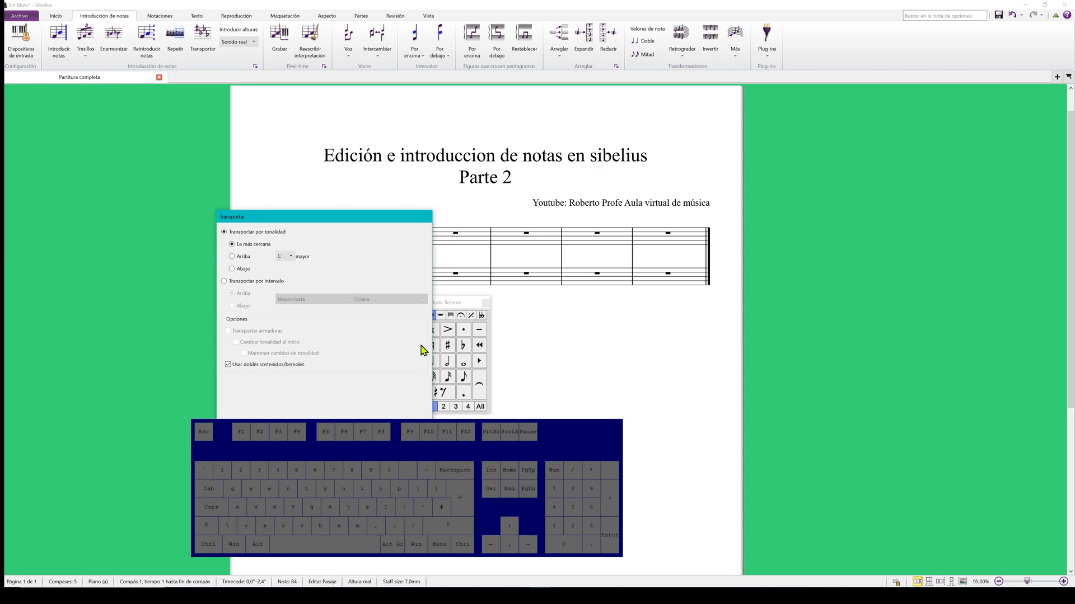
key(Return)
key(Escape)
- Clear the quarter note from bar 1 of the treble staff
click(381, 247)
key(Delete)
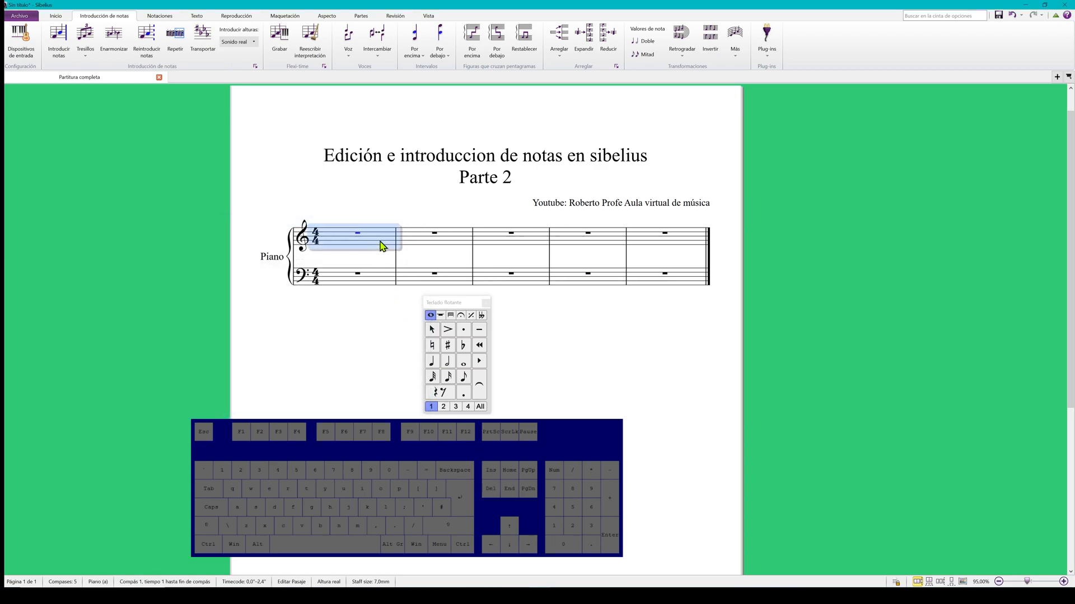
key(Escape)
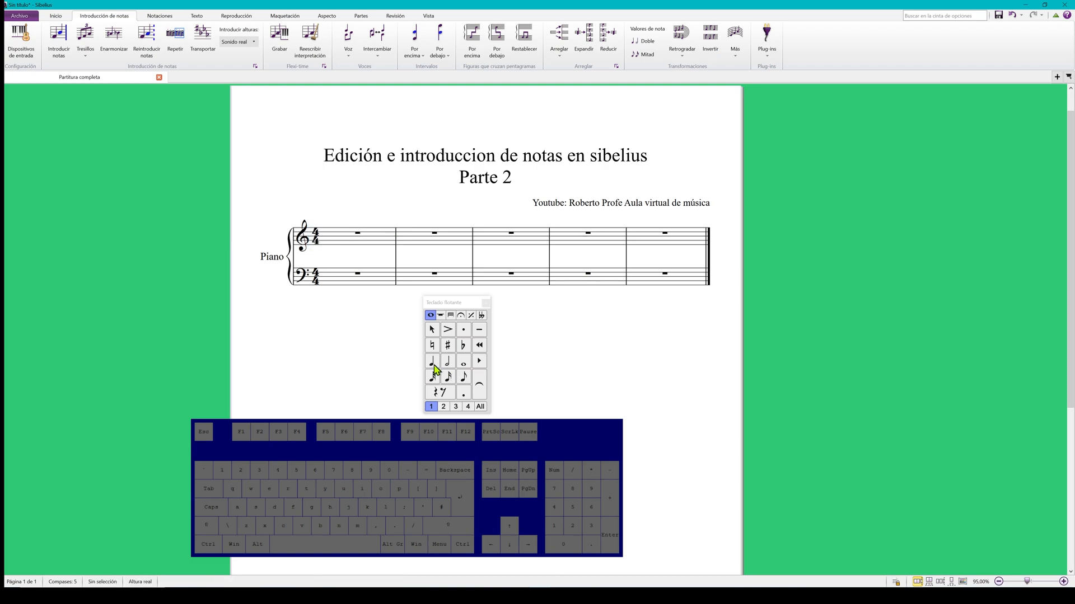
- Enter the quarter notes G4, A4, B4 and G4 in bar 1 of the treble staff
click(433, 363)
click(331, 241)
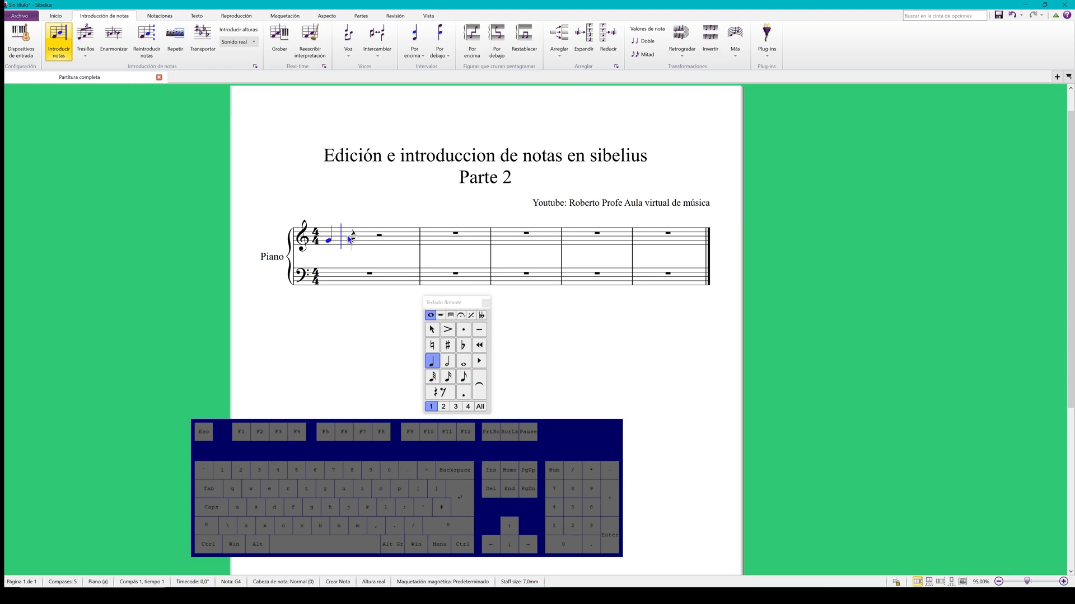
click(353, 238)
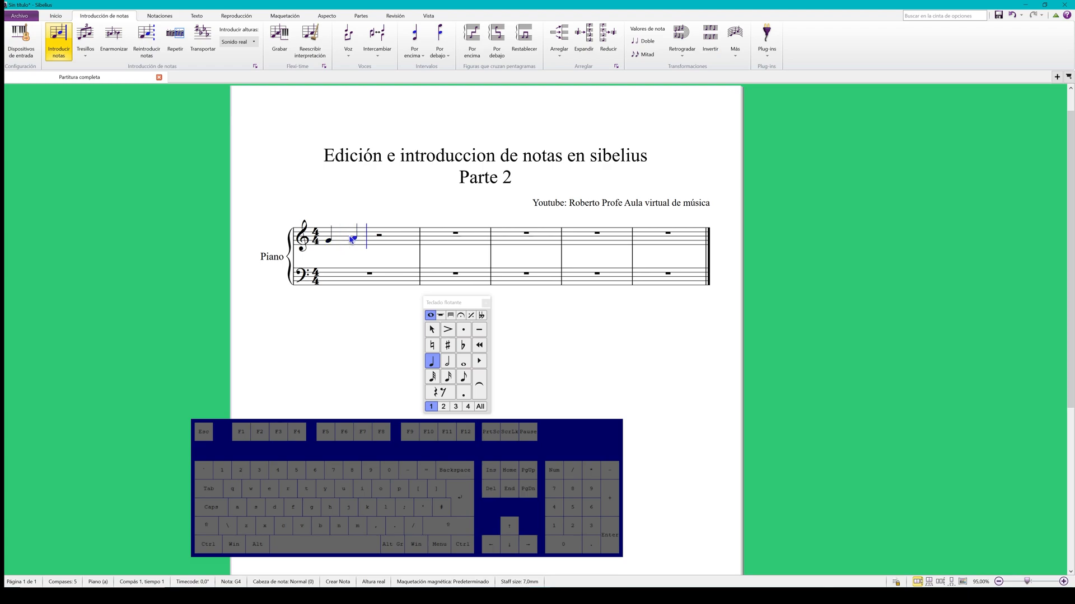
click(378, 236)
click(403, 240)
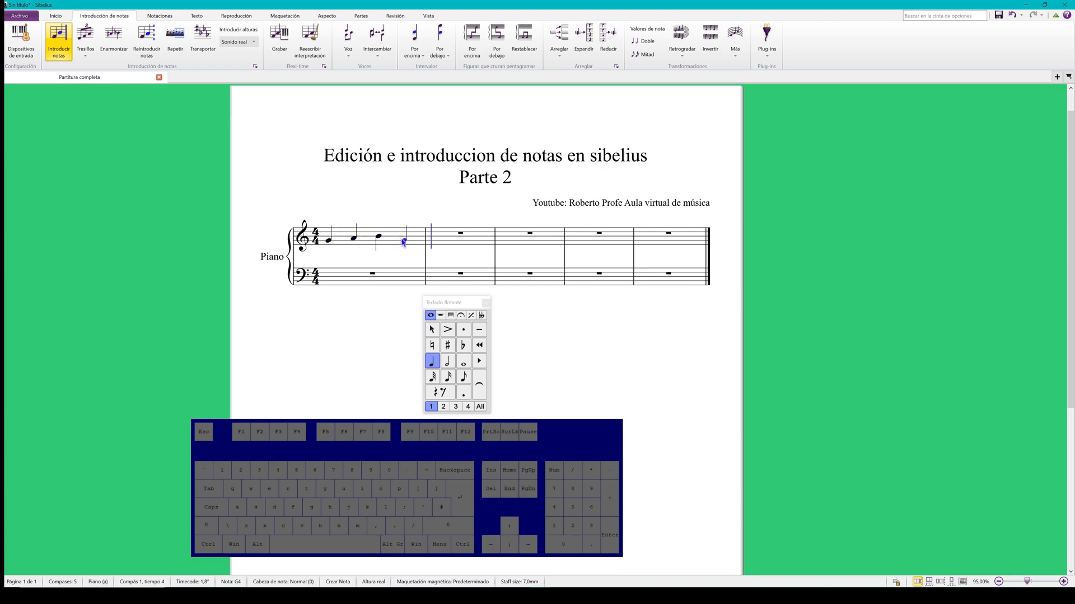
- Copy bar 1 of the treble staff into bar 2 of the same staff
click(435, 329)
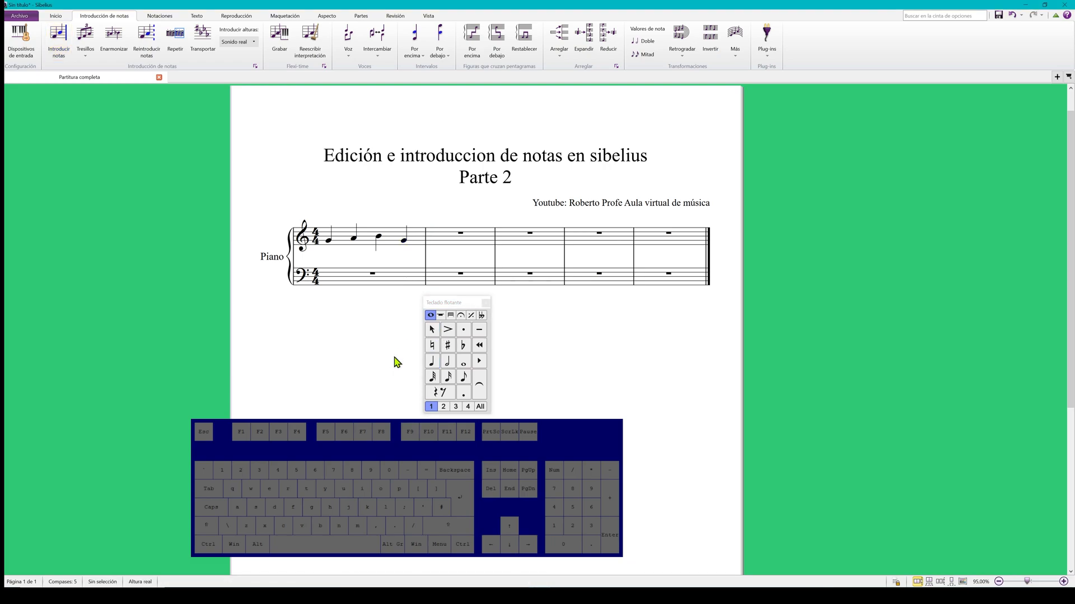
click(391, 247)
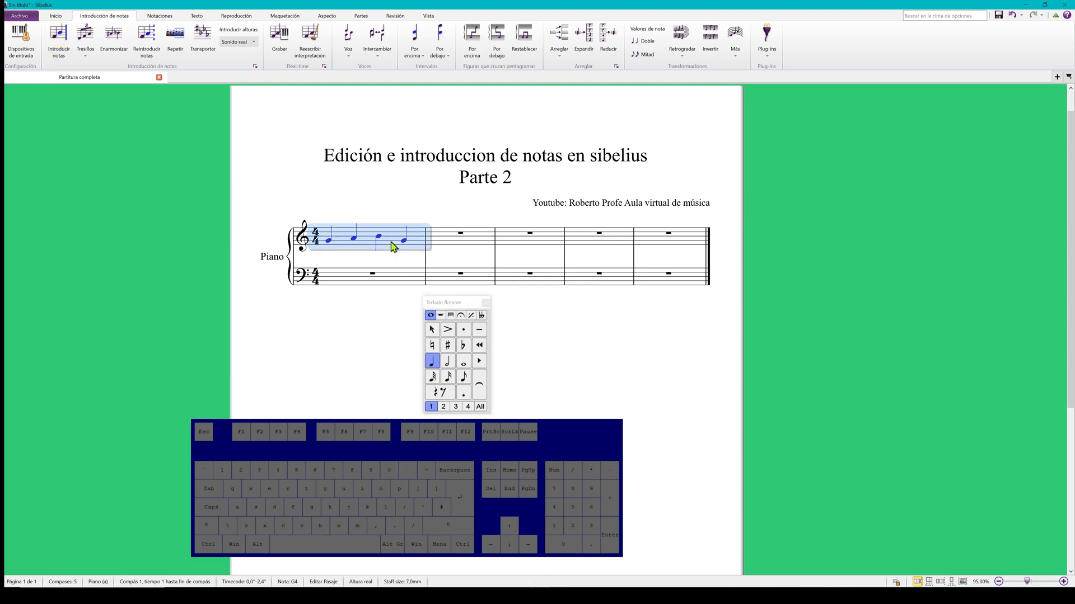
key(ctrl+c)
click(462, 246)
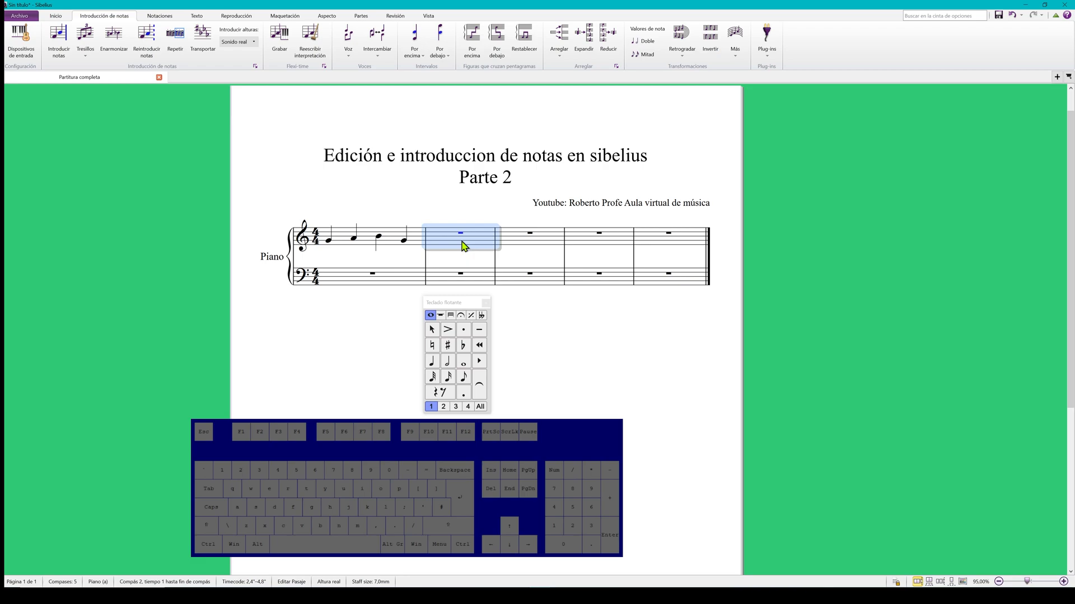
key(ctrl+v)
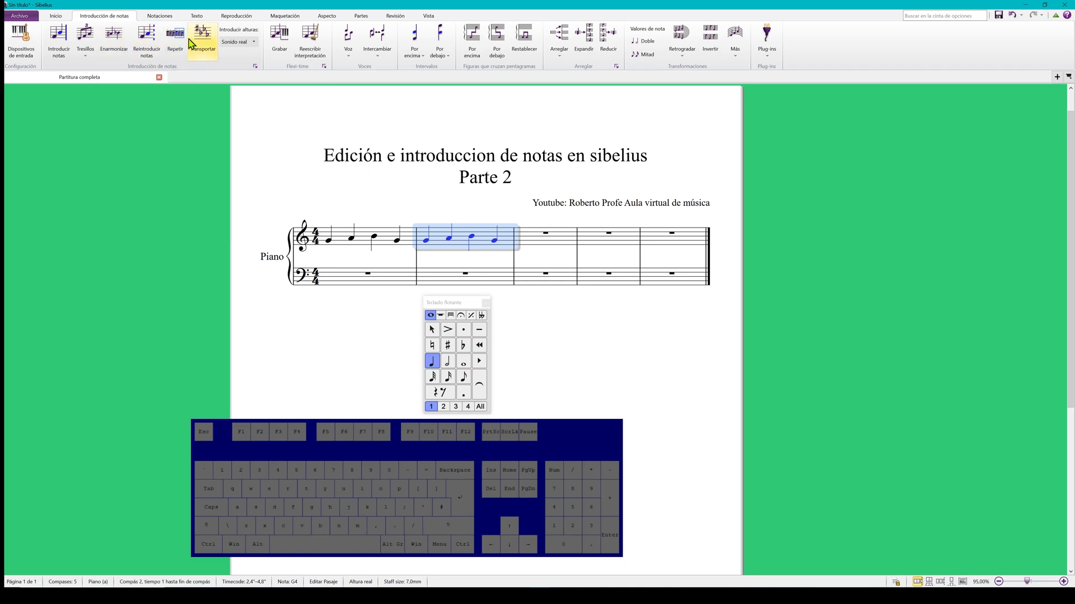
- Transpose bar 2 of the treble staff by key to the closest D major
click(212, 49)
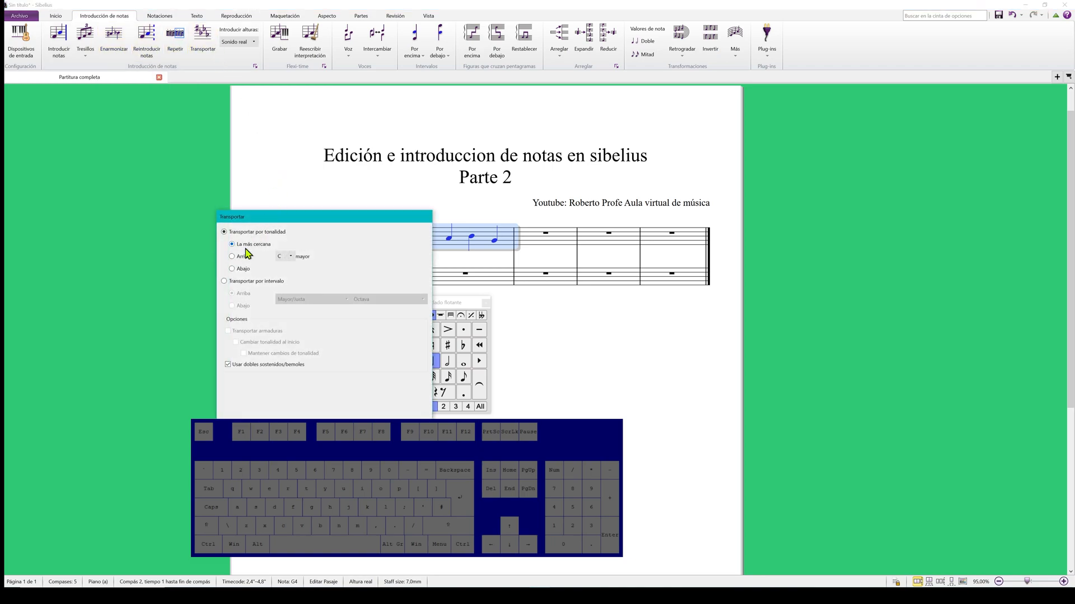
click(290, 257)
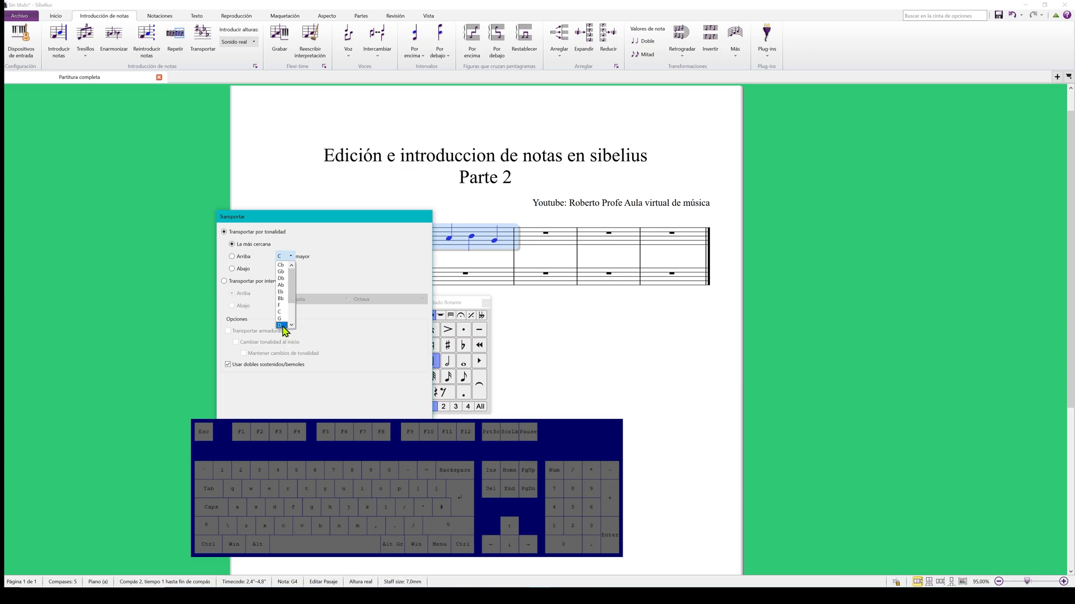
click(282, 326)
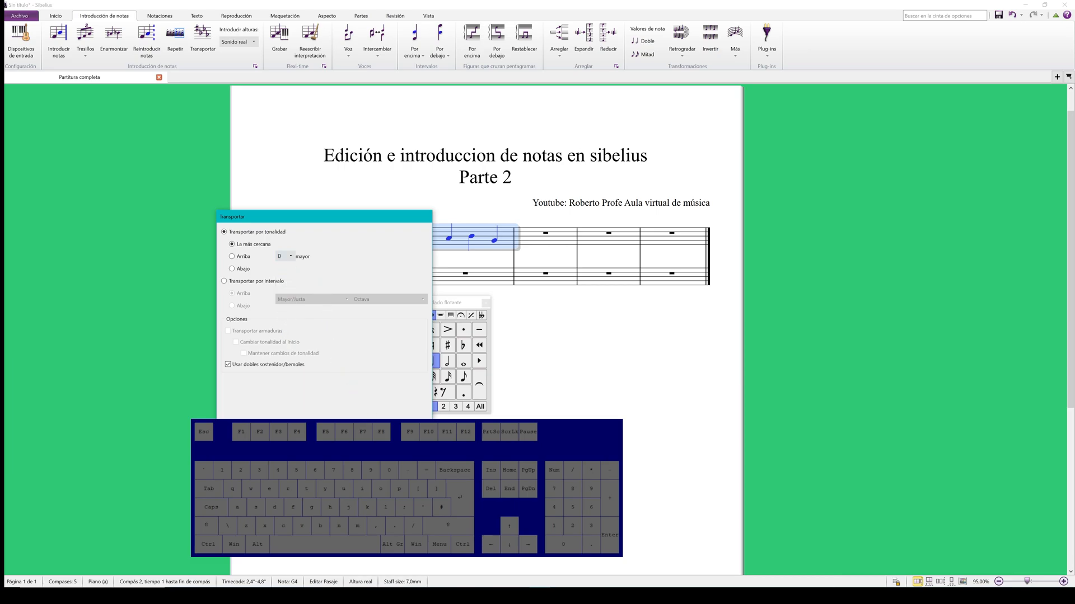
click(358, 430)
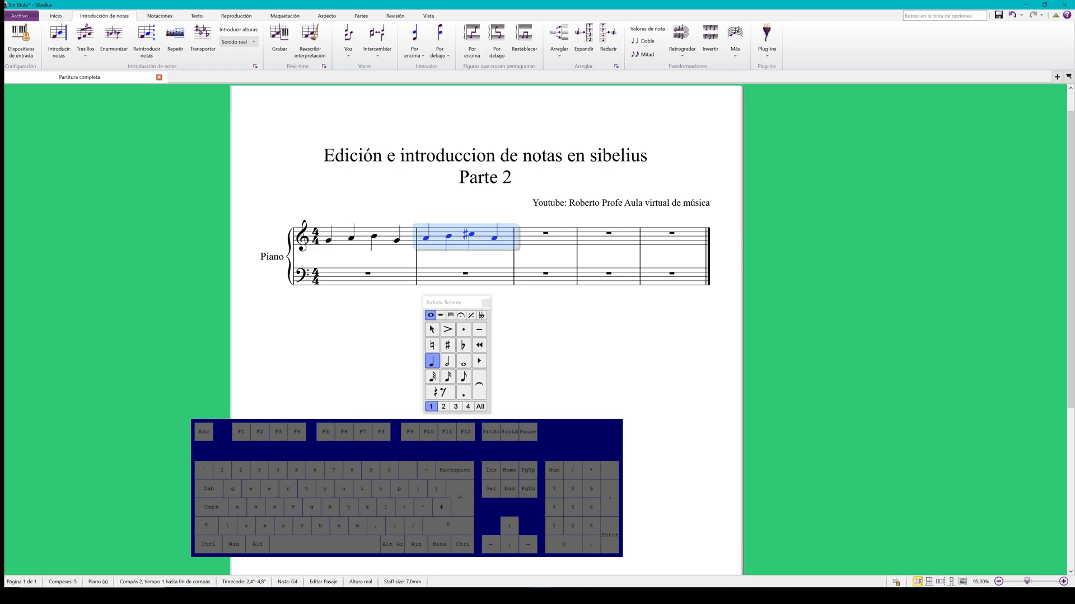
key(Escape)
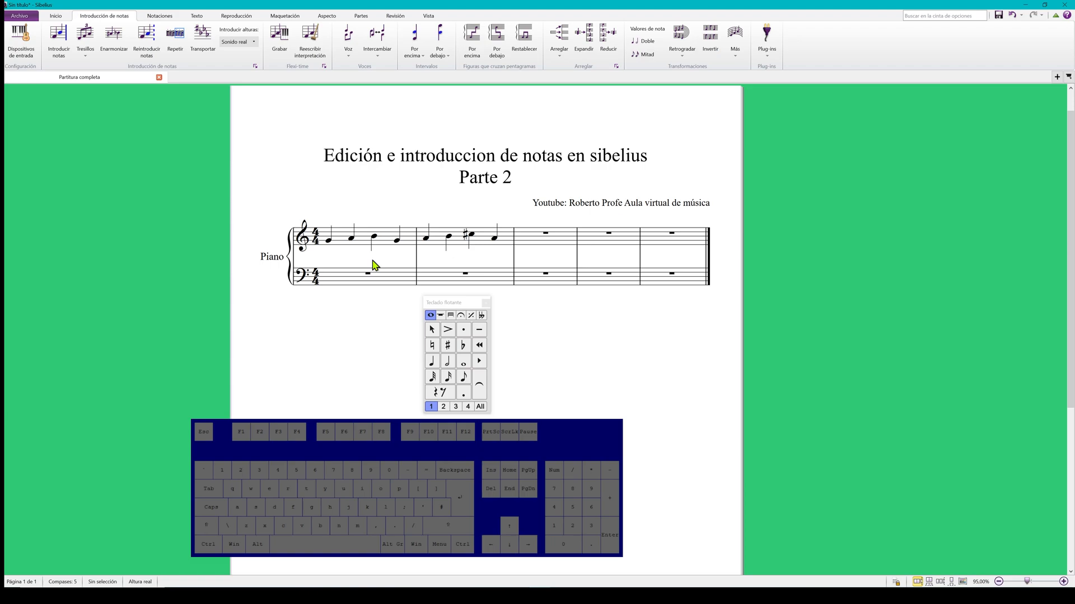
- Select bar 1 of the treble staff and check the input pitch options, keeping Sonido real
click(412, 242)
click(242, 43)
click(252, 42)
click(254, 56)
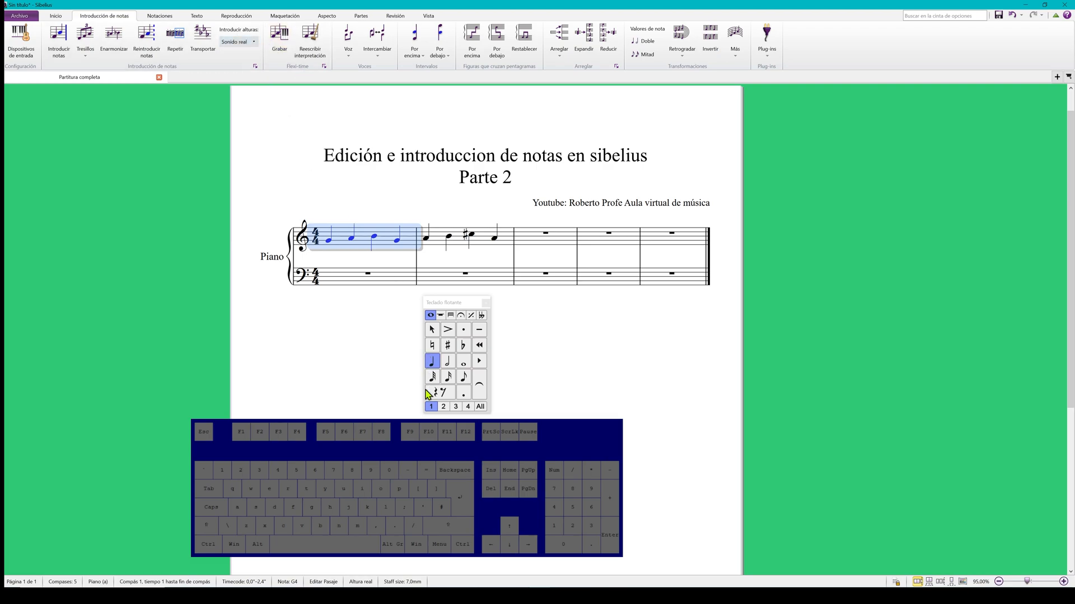
click(420, 405)
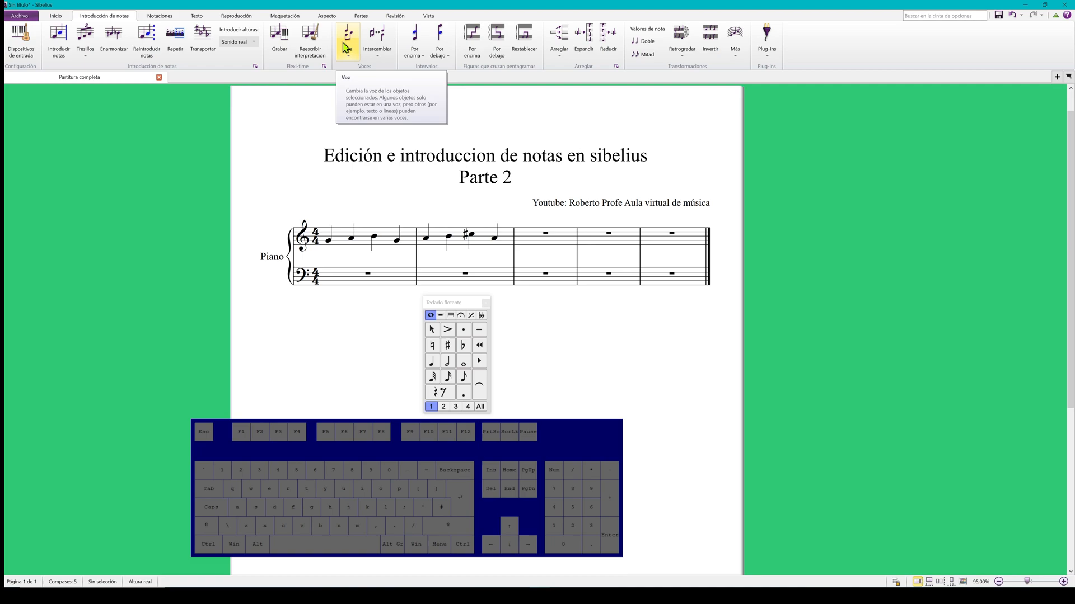
- Move the A4 quarter note in bar 1 of the treble staff to voice 2
click(352, 238)
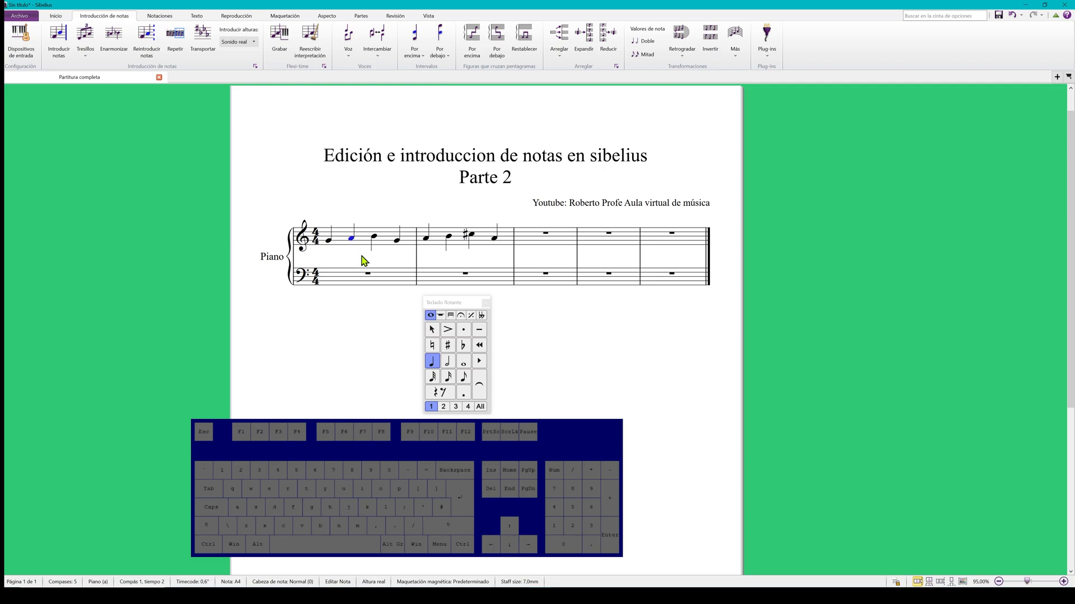
click(348, 40)
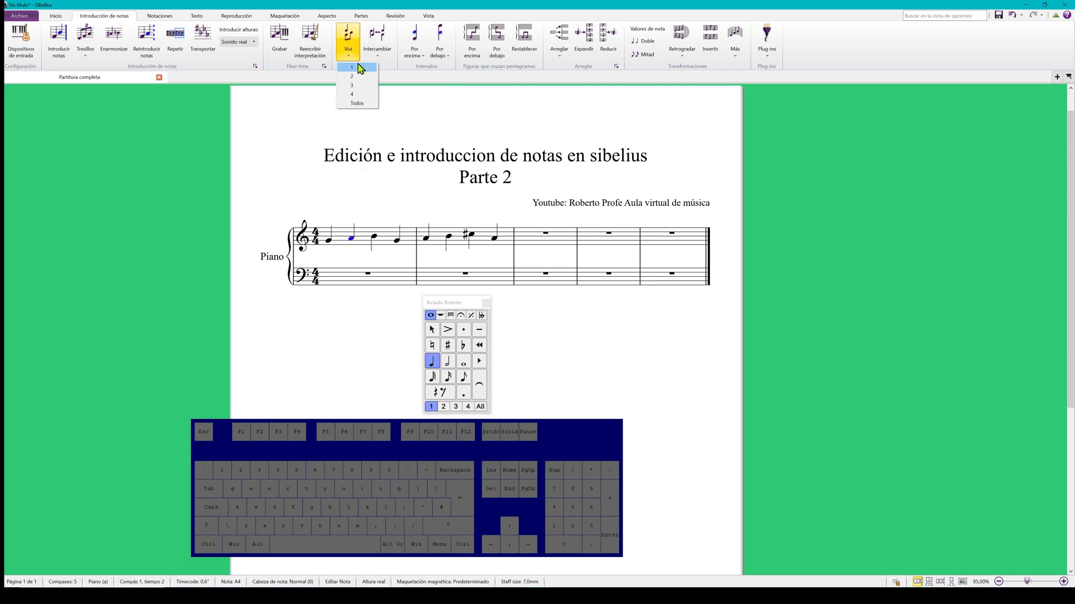
click(359, 76)
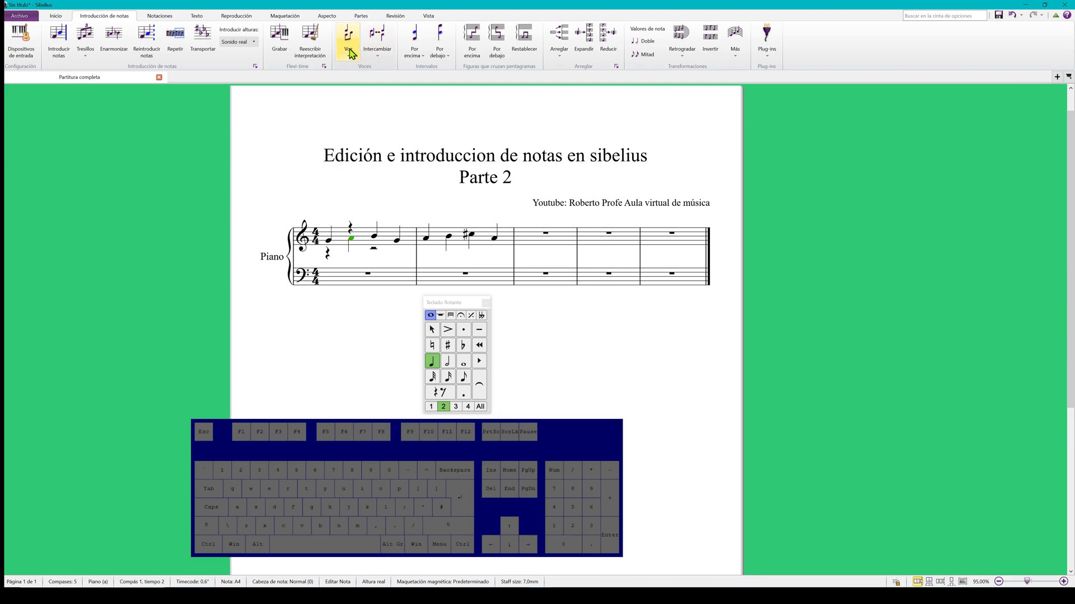
click(359, 367)
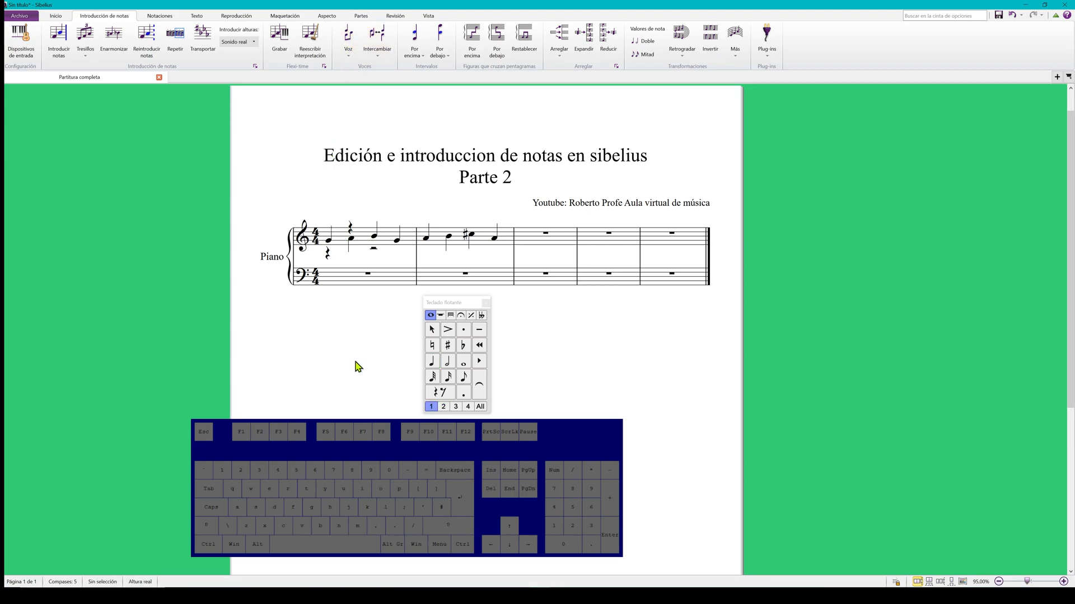
- Return the A4 quarter note in bar 1 of the treble staff to voice 1
click(352, 239)
click(350, 45)
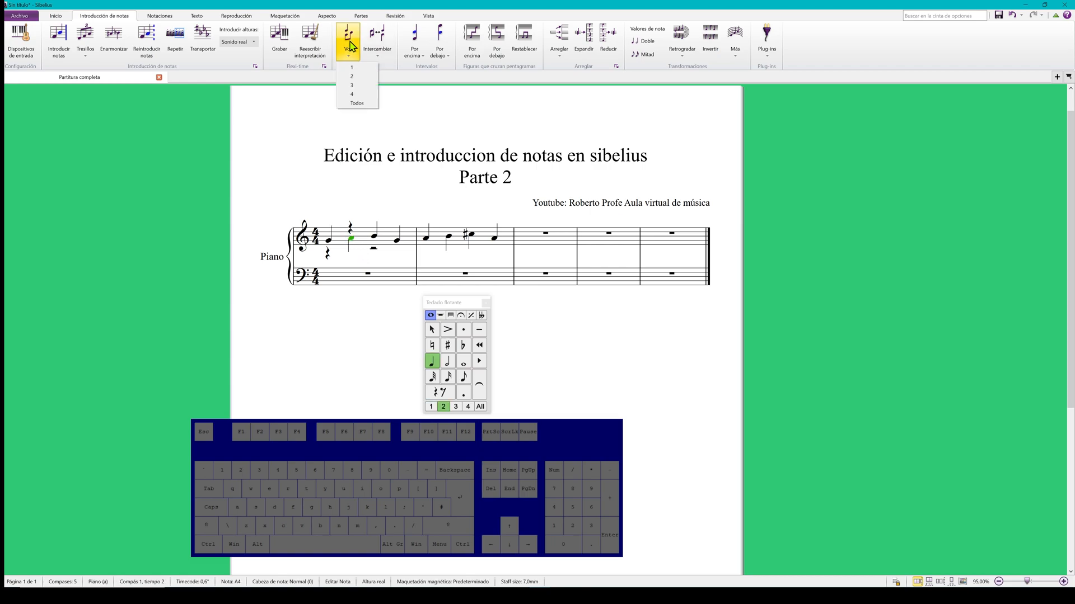
click(351, 67)
click(369, 339)
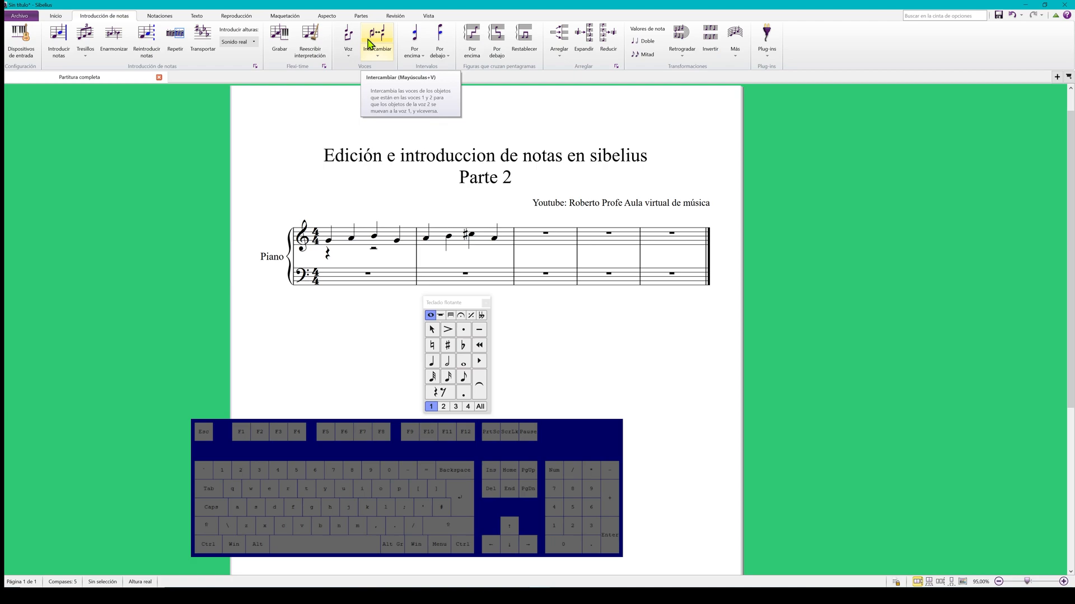
- Clear bars 1 and 2 of the treble staff
click(405, 249)
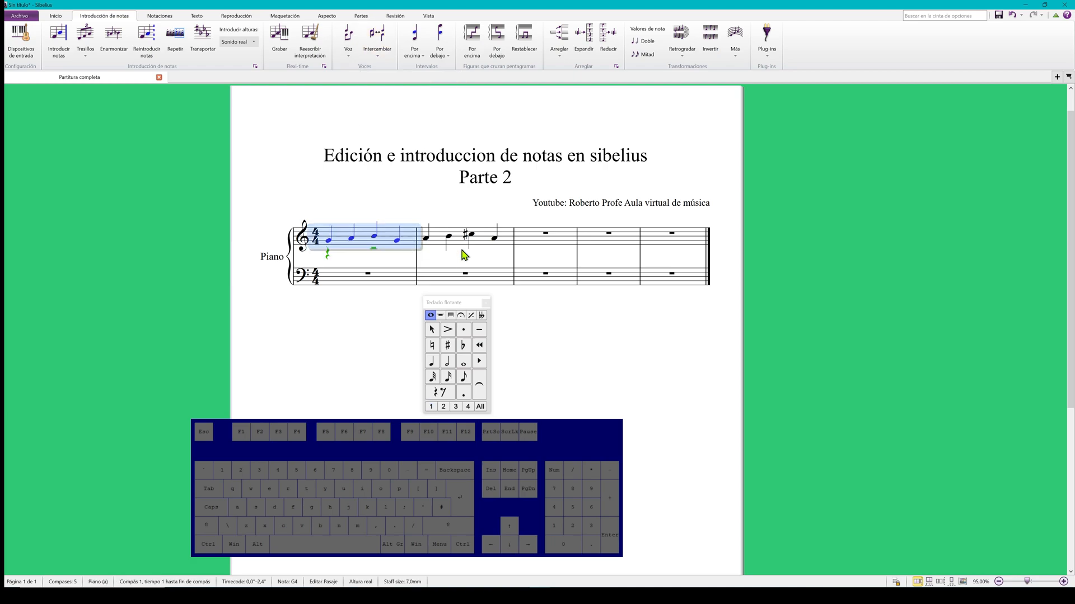
shift+click(507, 244)
key(Delete)
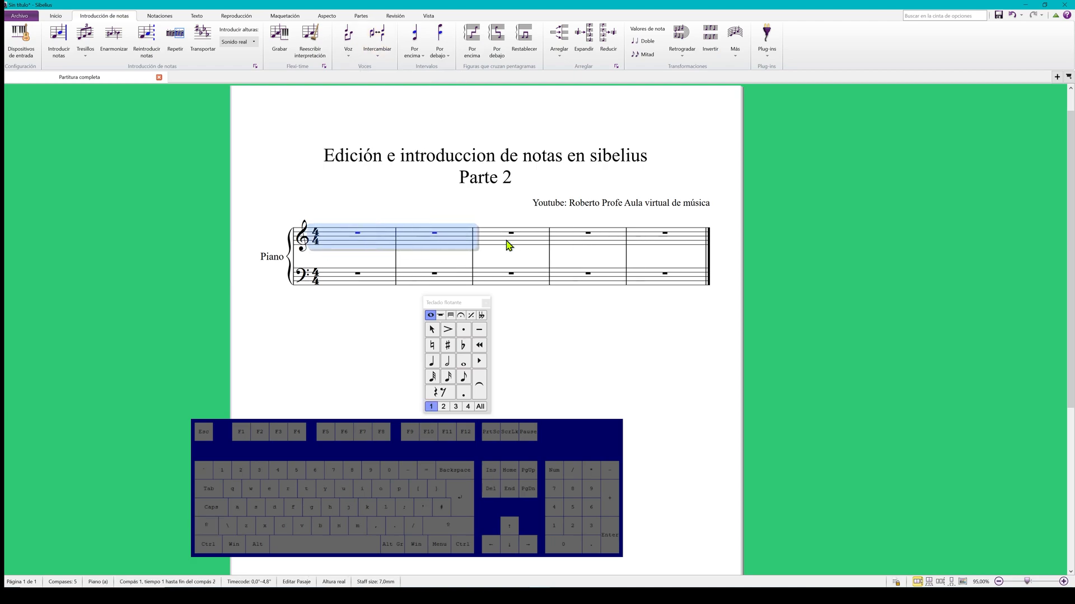
key(Escape)
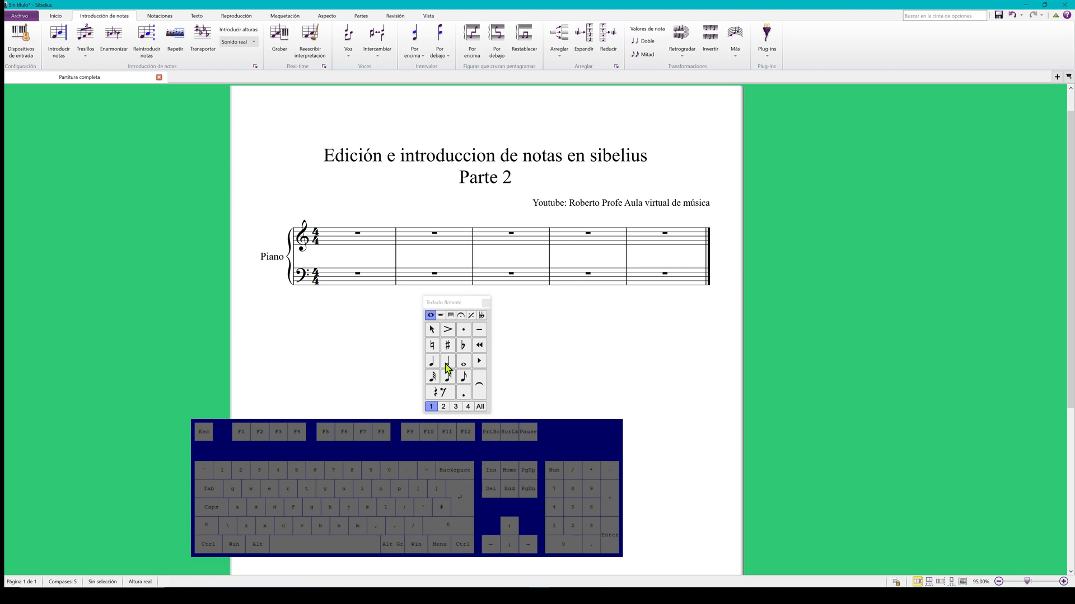
- Enter half notes on beat 1 of the treble staff's first bar: C5 in voice 1 and E4 in voice 2
click(448, 362)
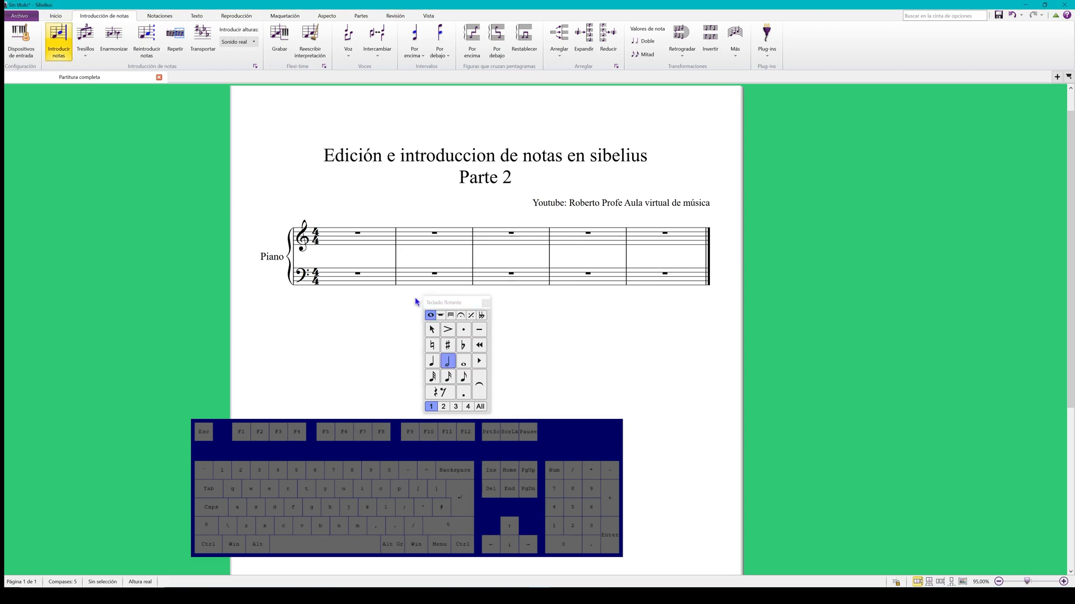
click(335, 235)
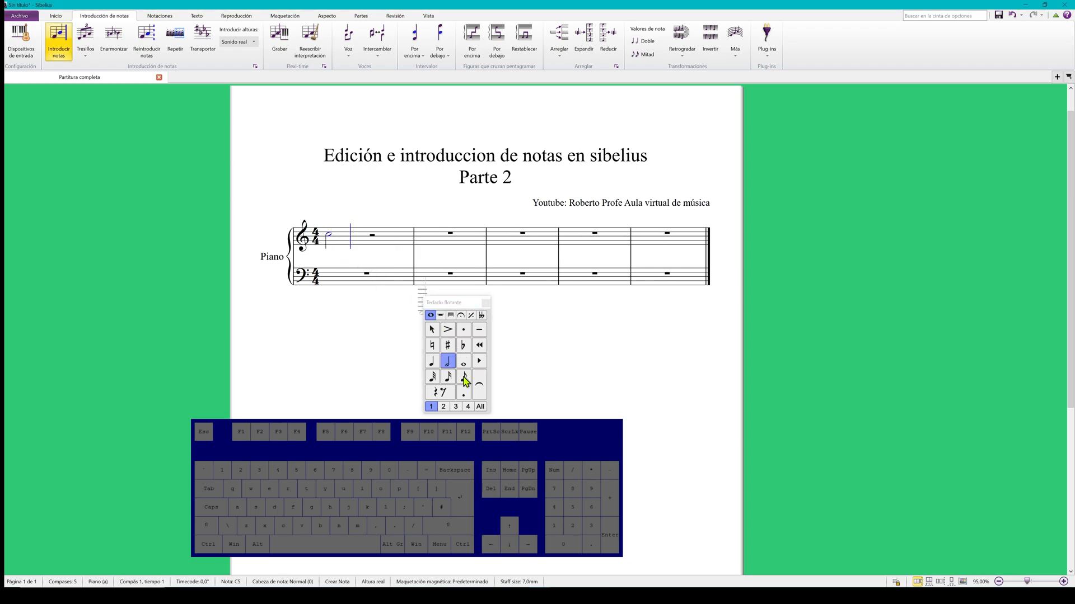
click(444, 406)
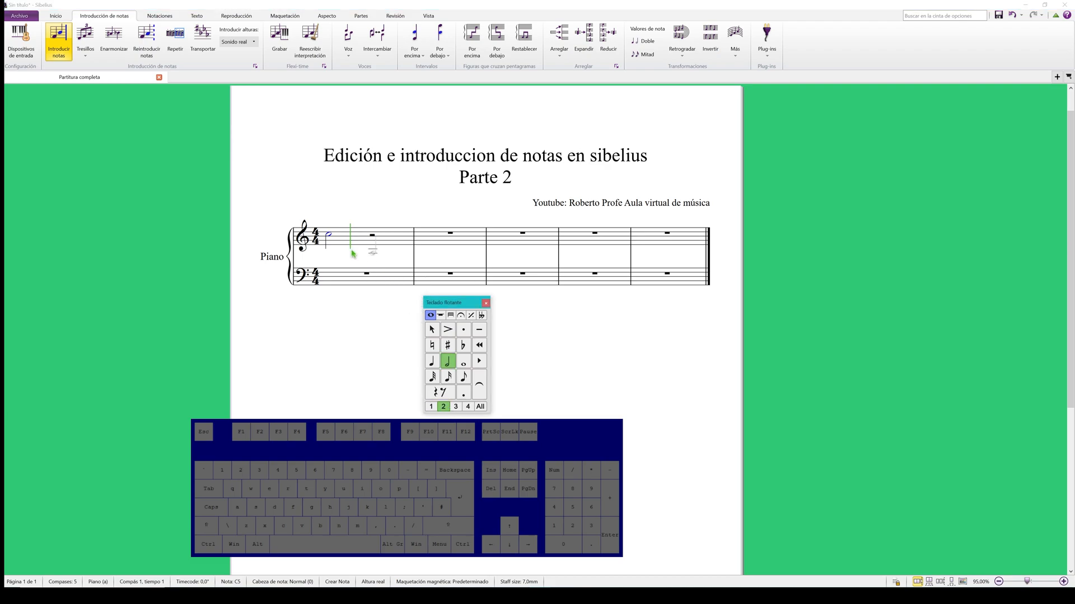
click(334, 247)
click(334, 248)
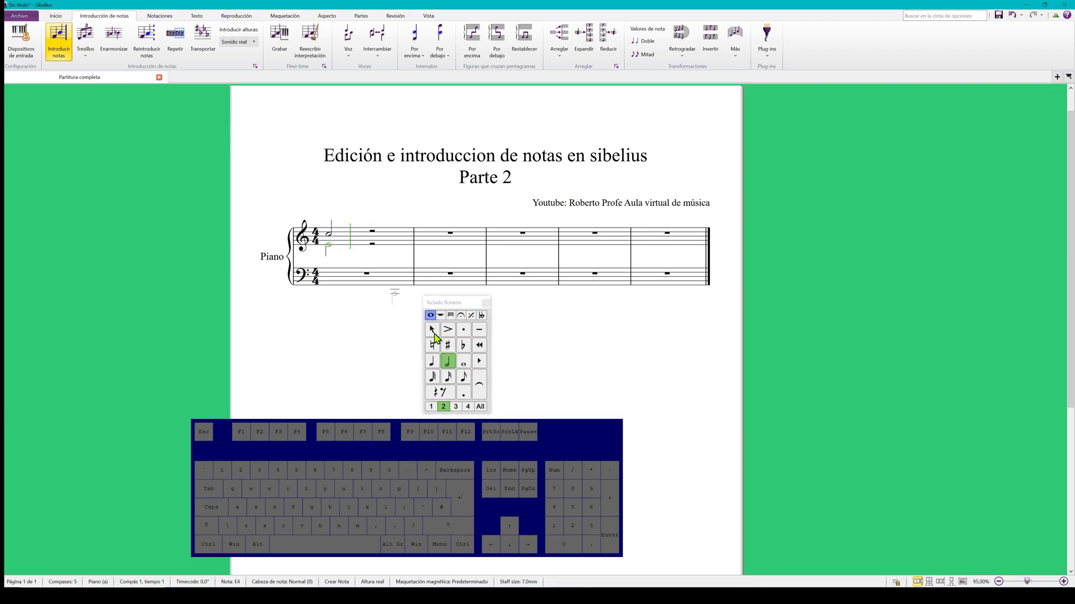
key(Escape)
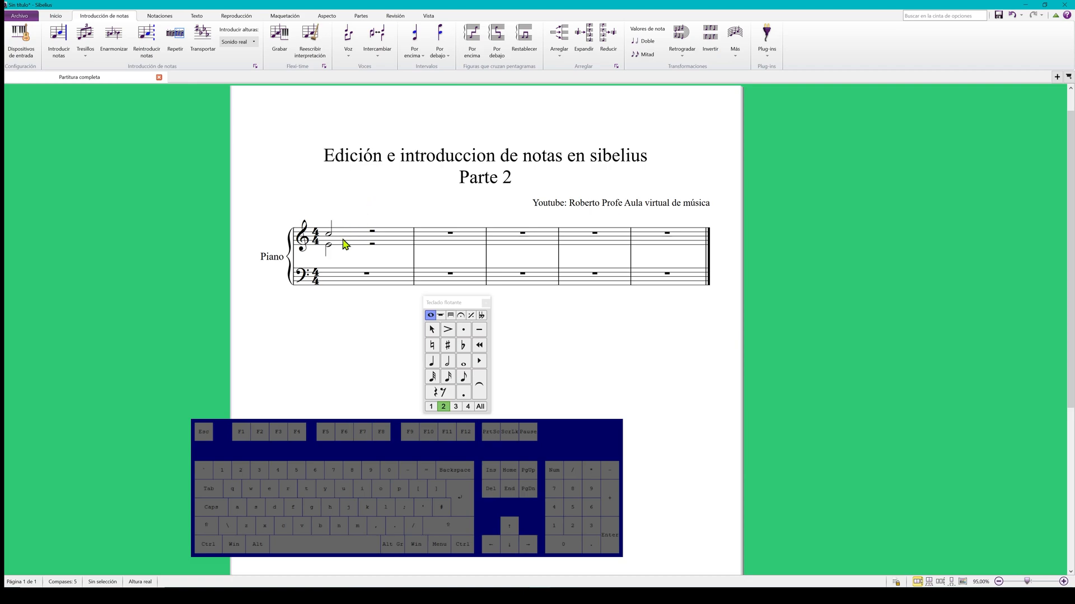
- Swap voices 1 and 2 in bar 1 of the treble staff, and swap them back
click(343, 242)
click(375, 38)
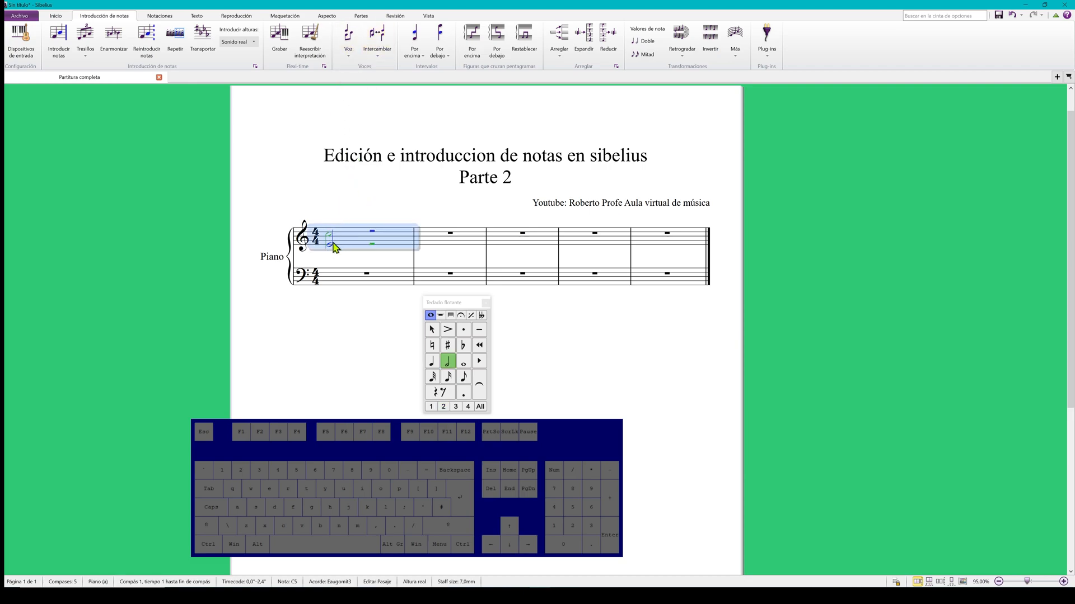
click(373, 40)
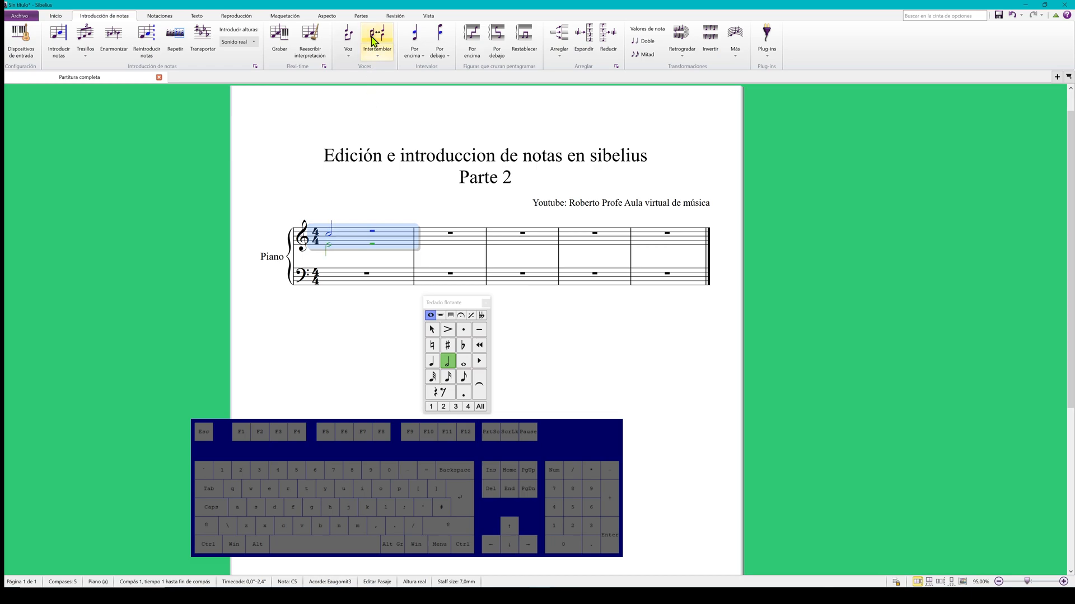
click(347, 339)
- Enter half notes on beat 1 of the bass staff's first bar: G3 in voice 3 and C3 in voice 4
click(456, 408)
click(447, 361)
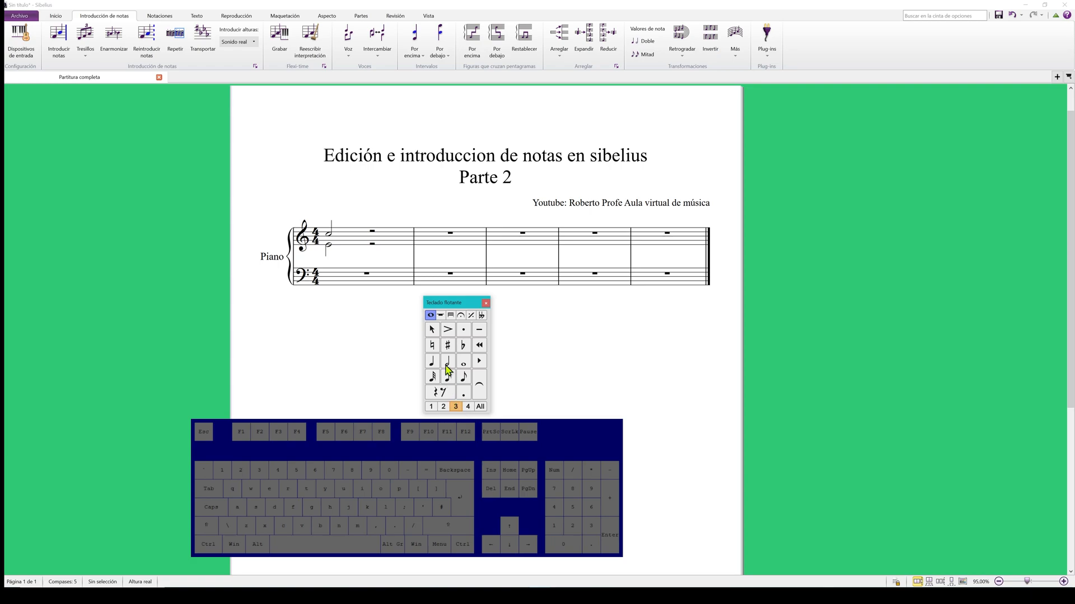
click(332, 273)
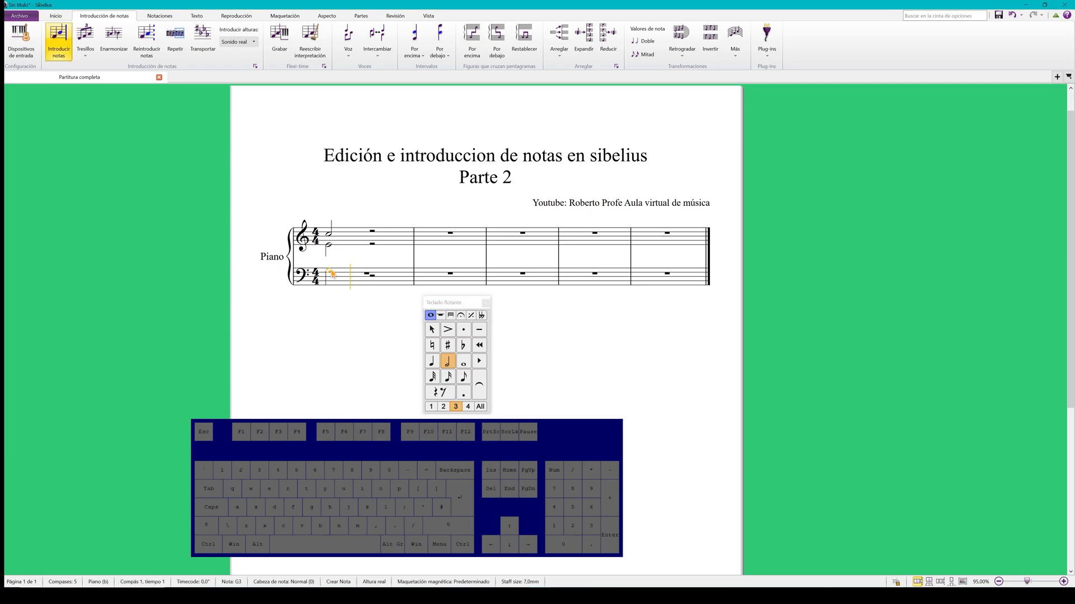
click(468, 407)
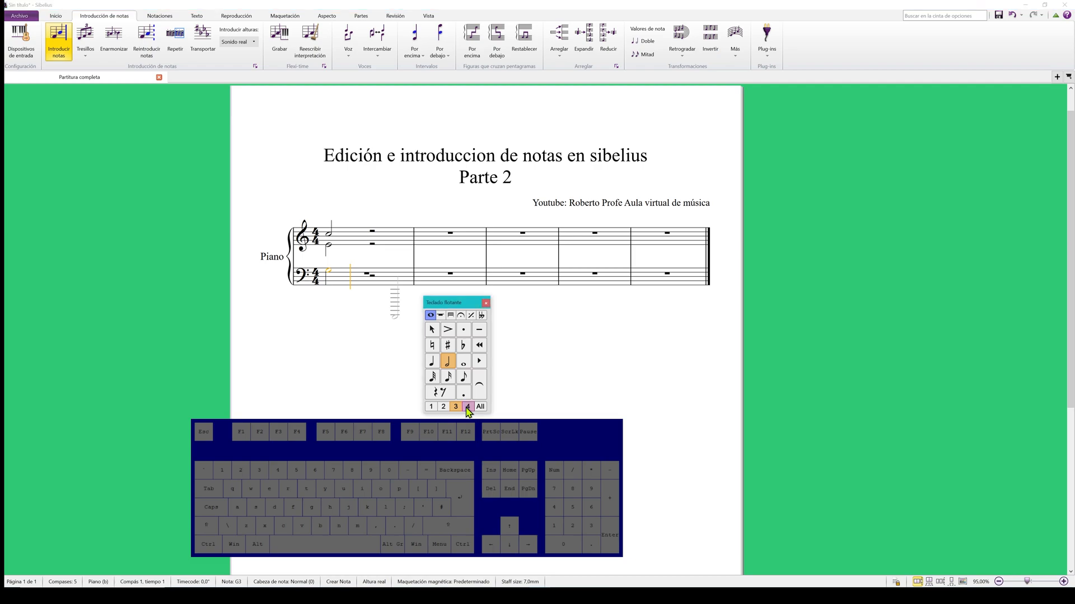
click(331, 279)
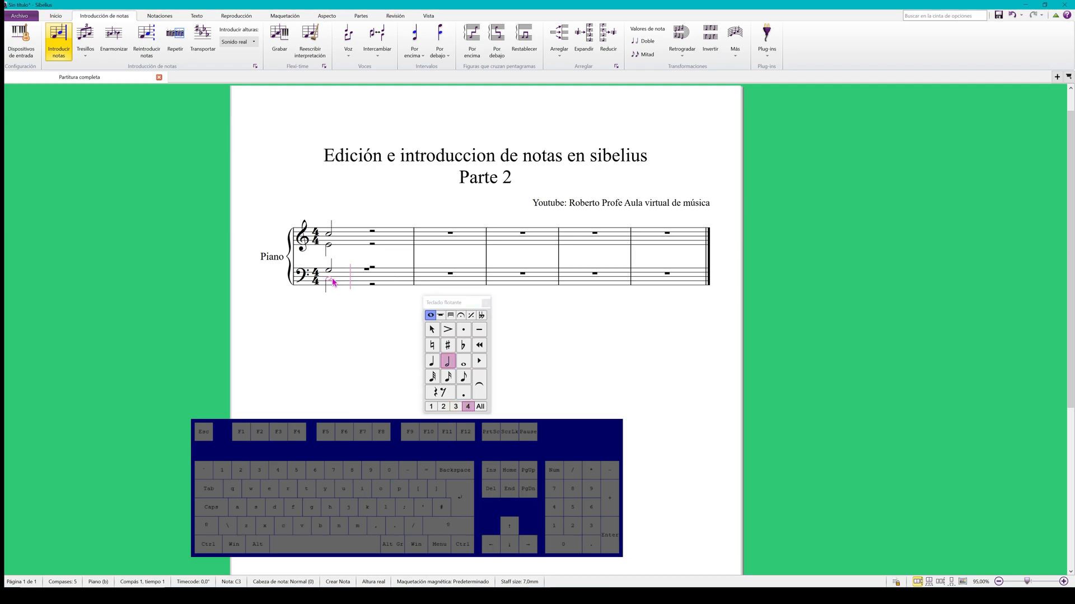
key(Escape)
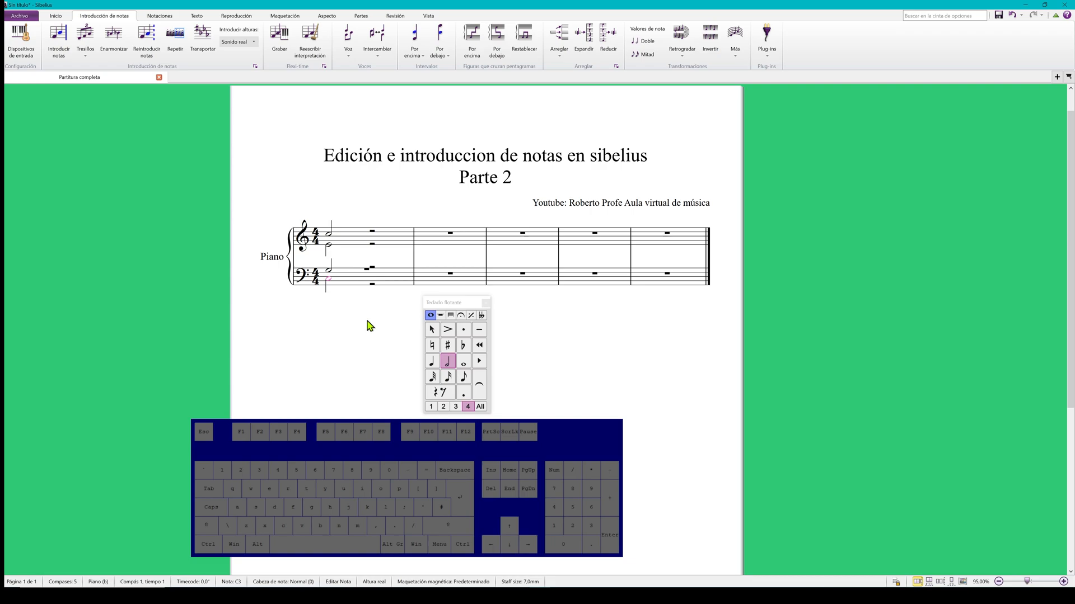
- Swap voices 1 and 3 in bar 1 of both piano staves
click(354, 242)
shift+click(385, 282)
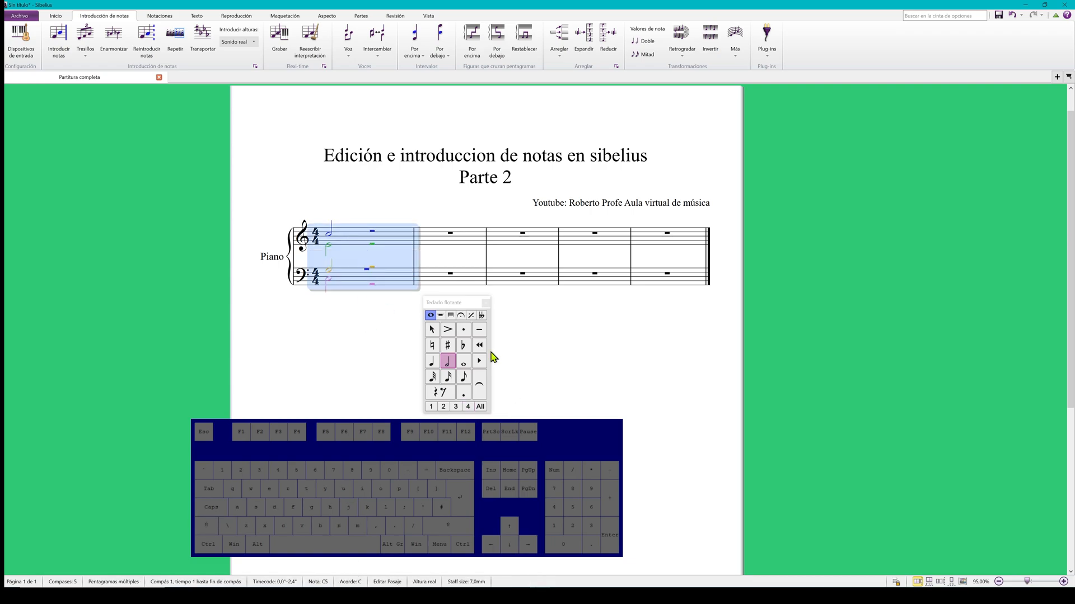
click(382, 53)
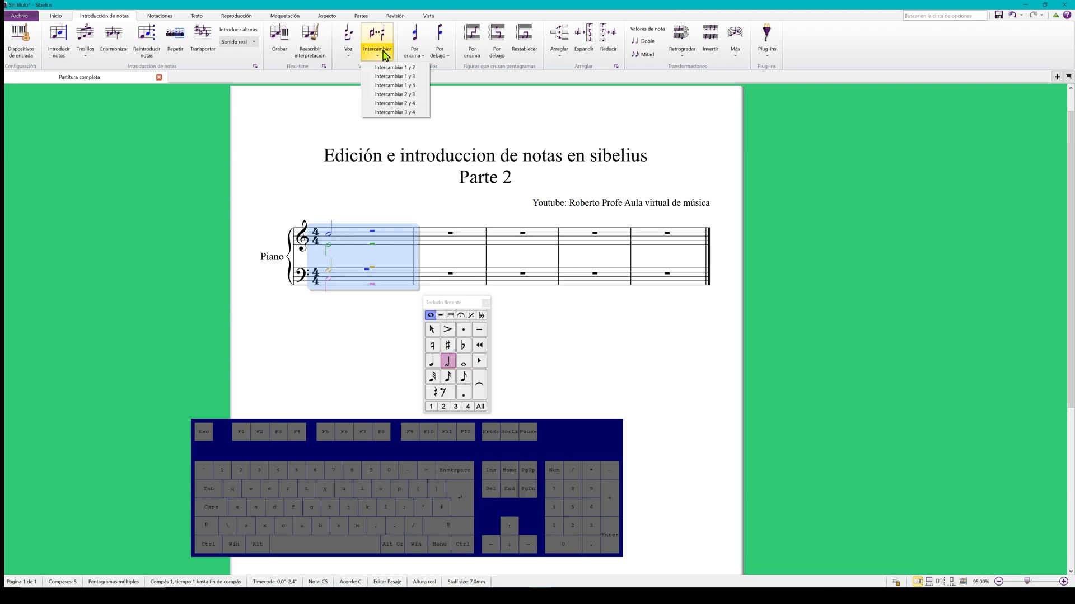
click(410, 76)
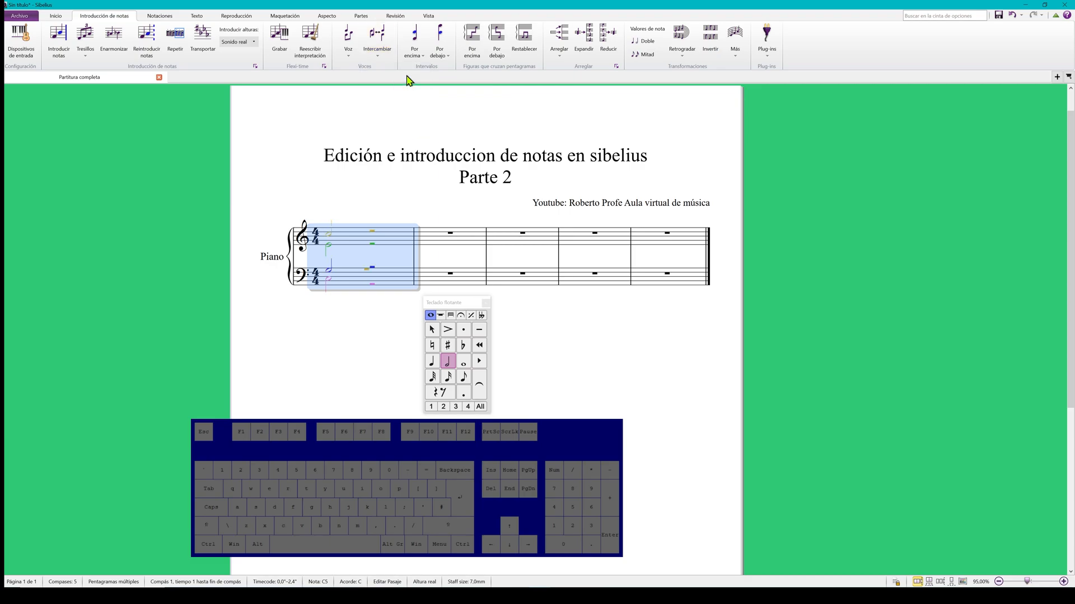
- Swap voices 1 and 3 back in bar 1 of both piano staves, and swap voices 1 and 4 there and back
click(390, 56)
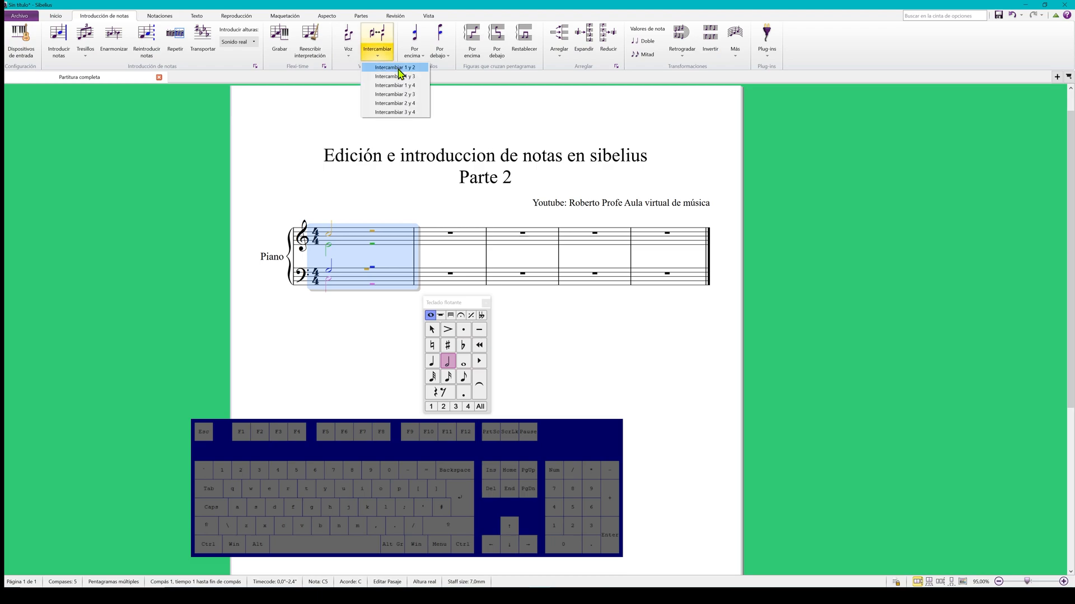
click(403, 77)
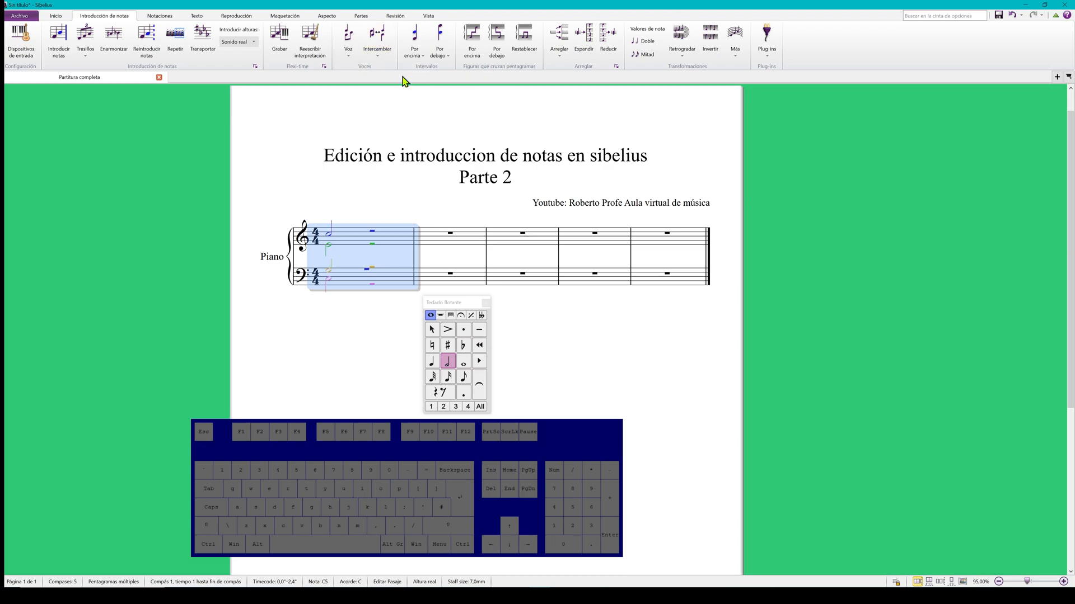
click(392, 56)
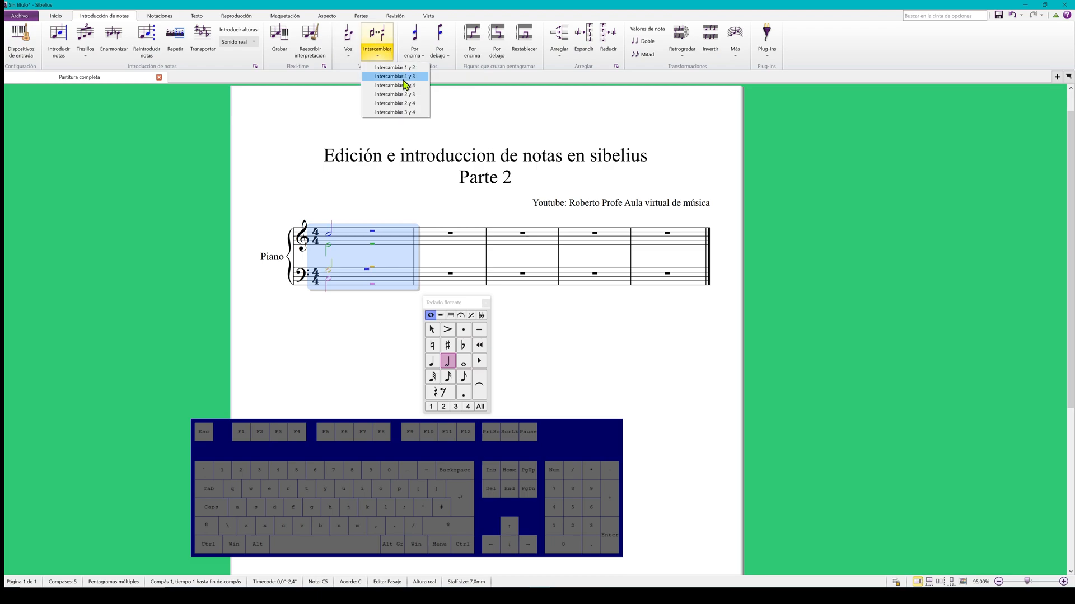
click(390, 86)
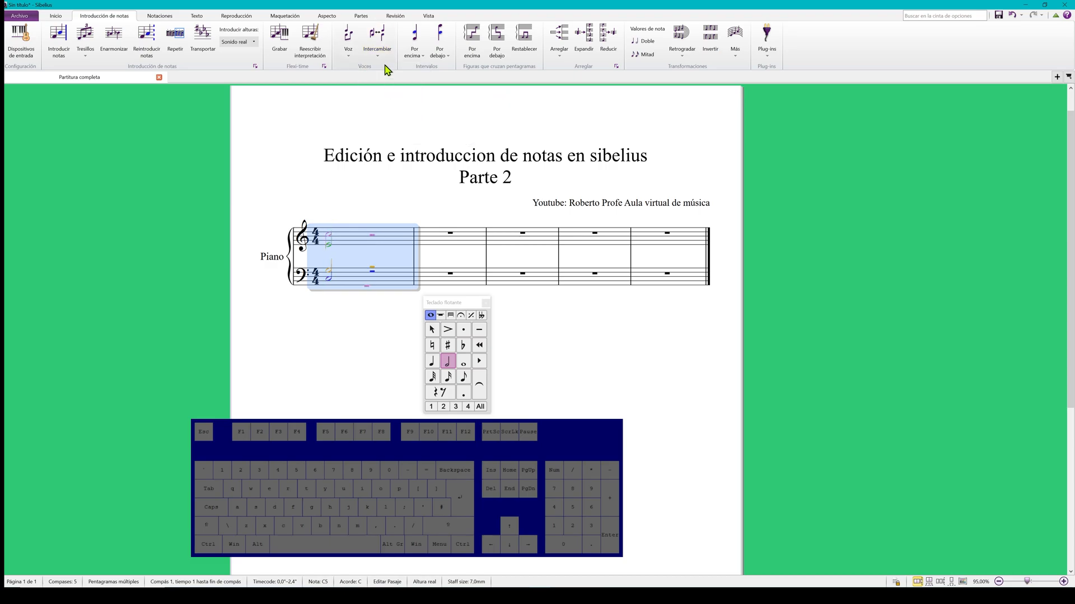
click(386, 56)
click(396, 86)
click(382, 317)
- Clear the contents of bar 1 in both piano staves
click(375, 246)
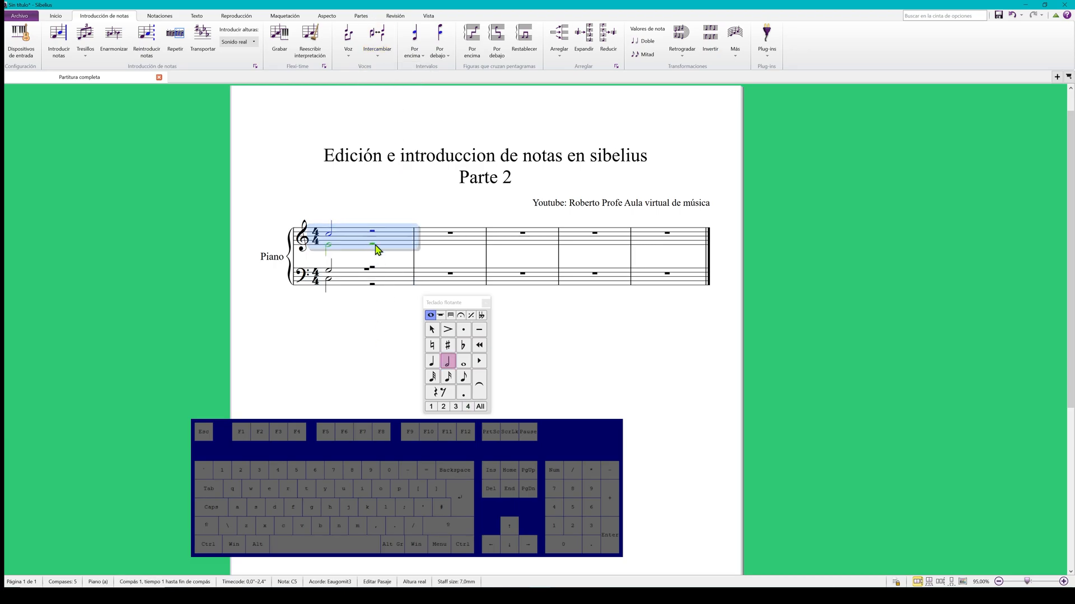
shift+click(405, 286)
key(Delete)
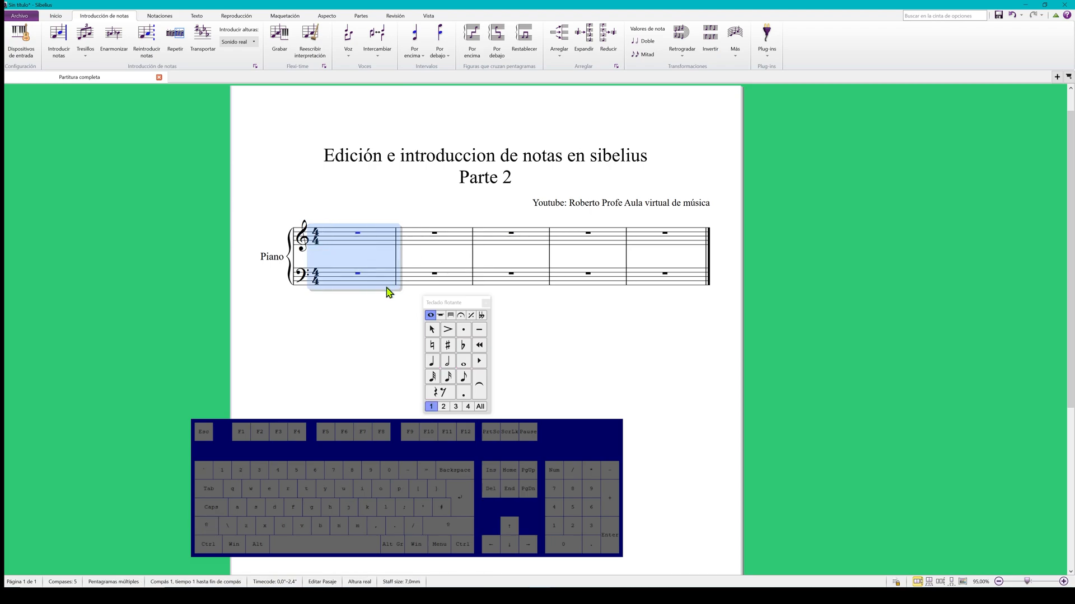
click(358, 356)
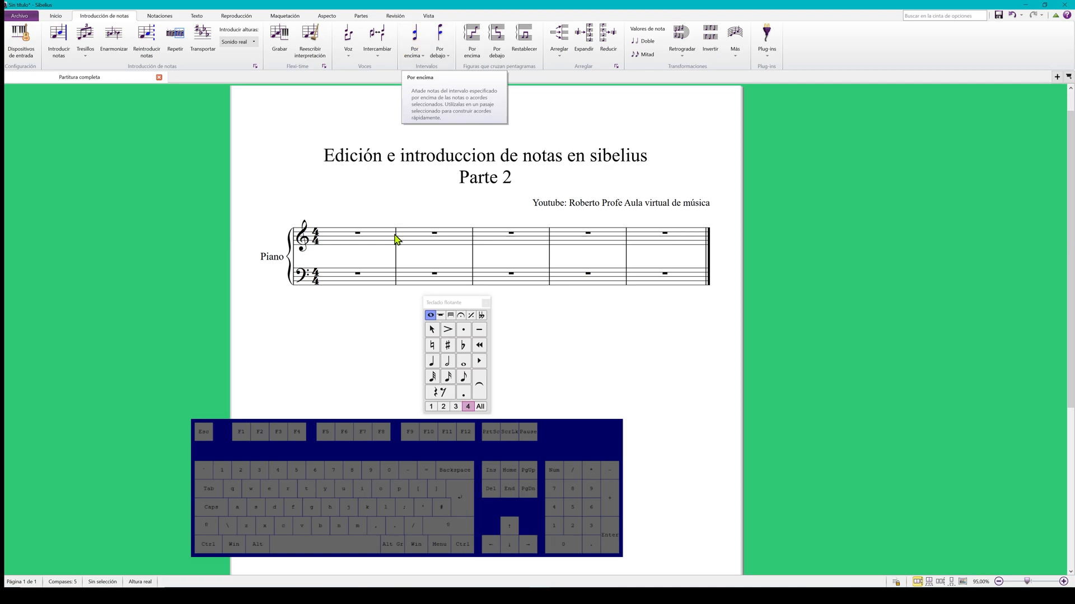
click(463, 363)
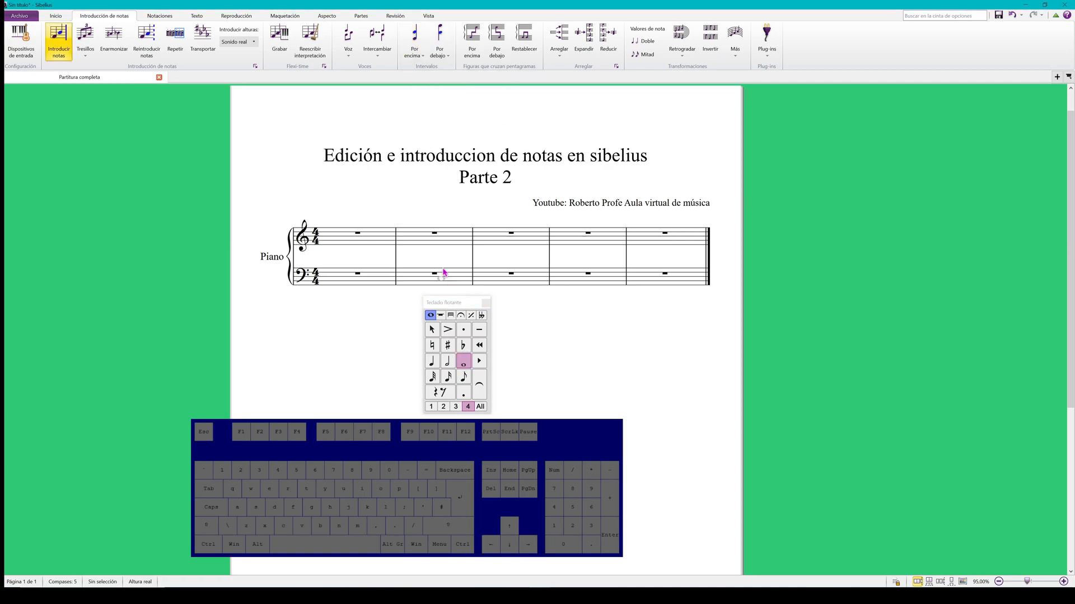
click(412, 252)
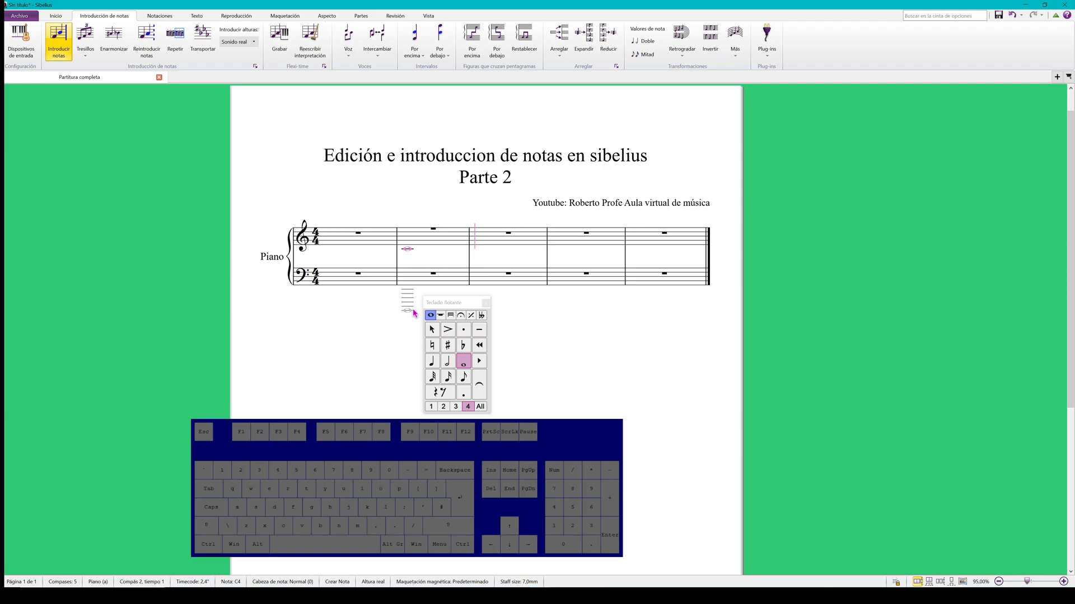
click(432, 408)
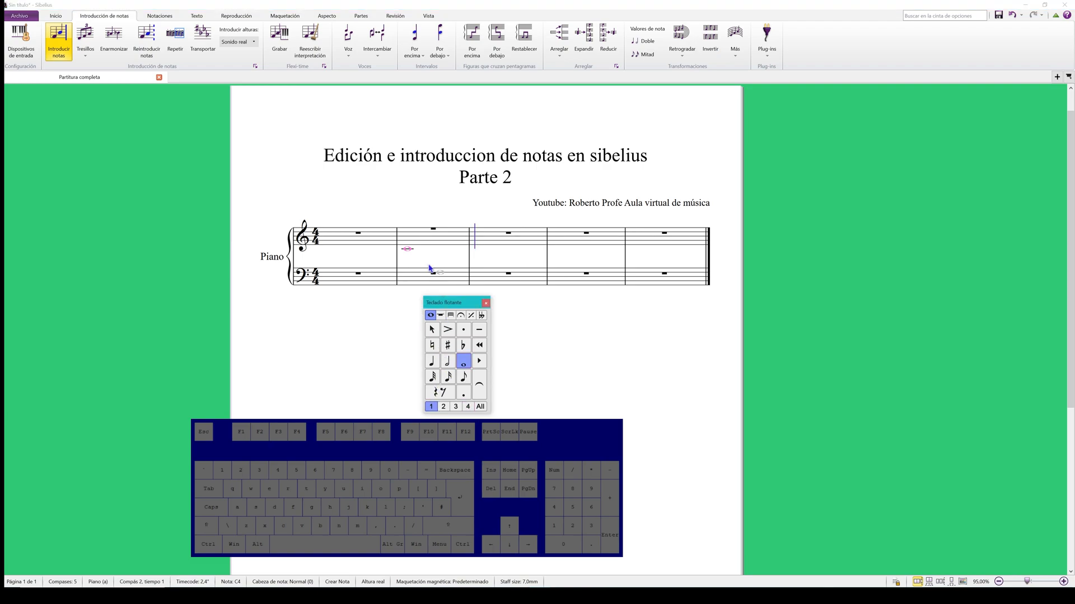
key(Escape)
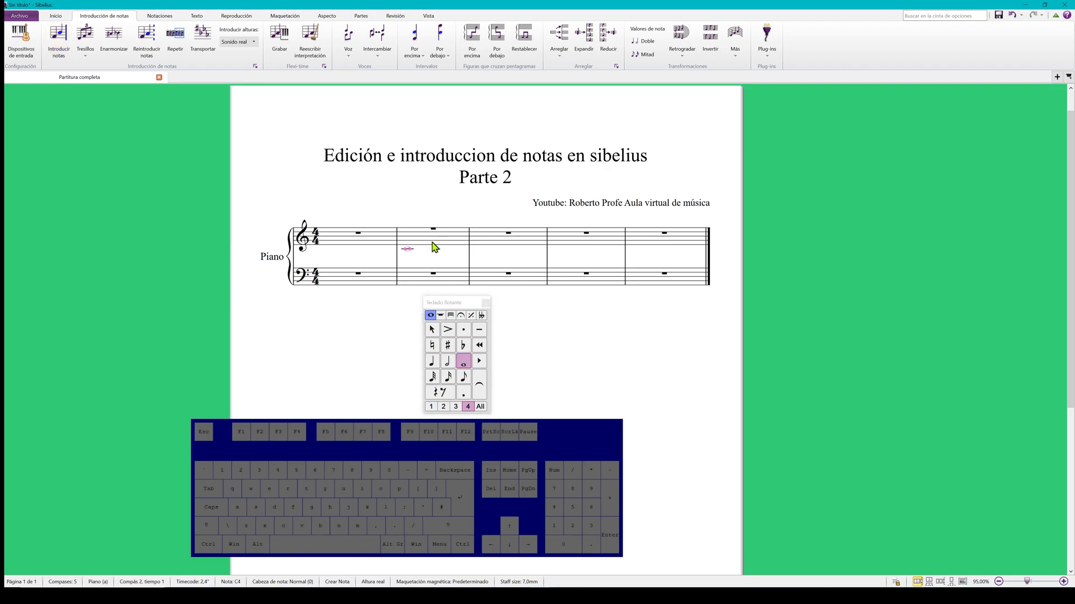
click(435, 247)
key(Delete)
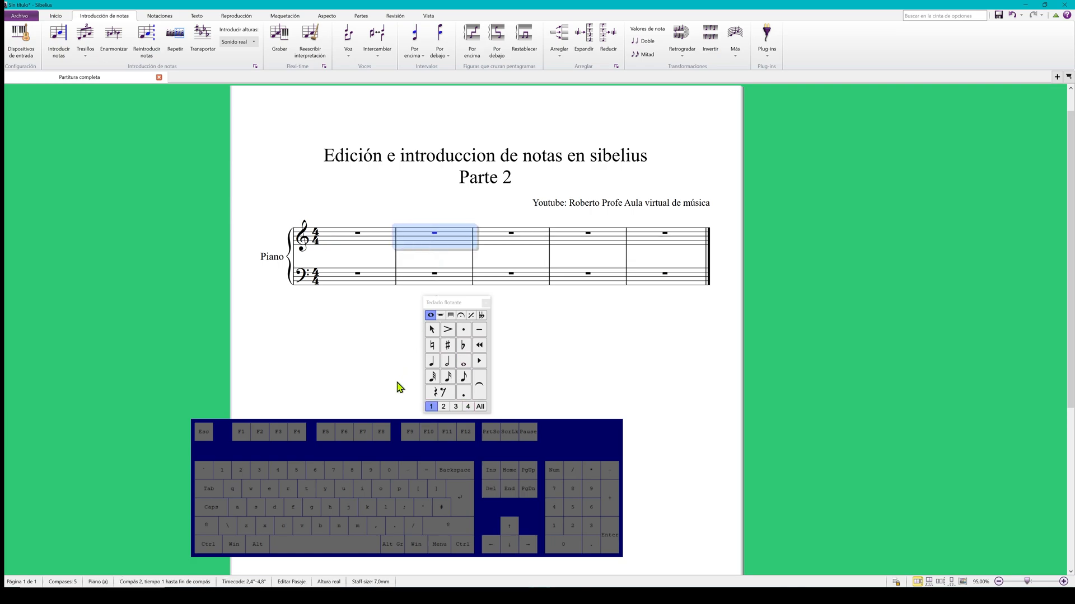
key(Escape)
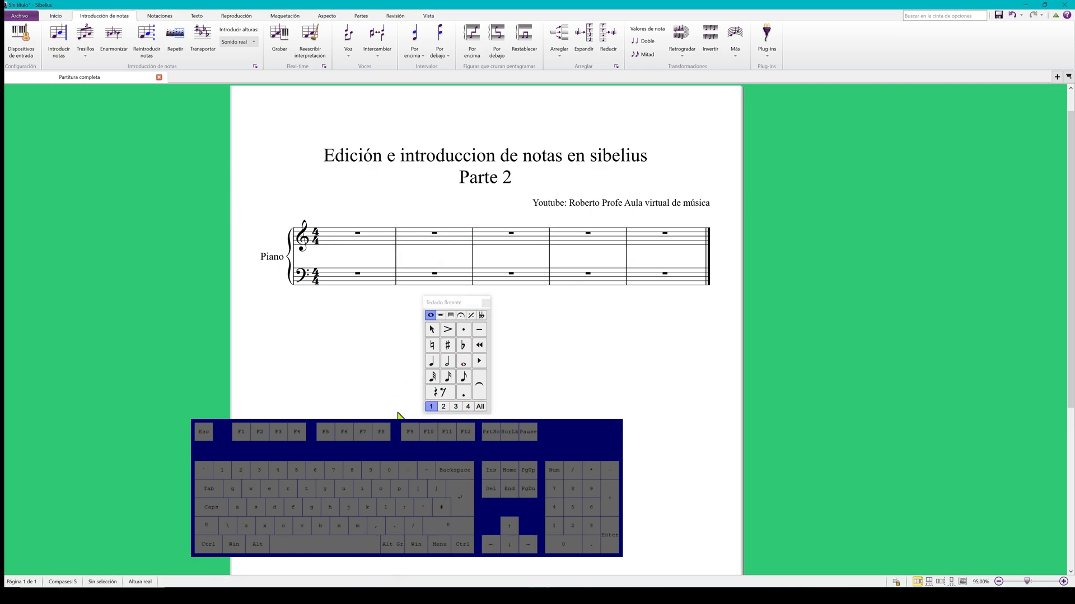
- Enter a whole note C4 in voice 1 in the treble staff's second bar, and add a third above it
click(463, 362)
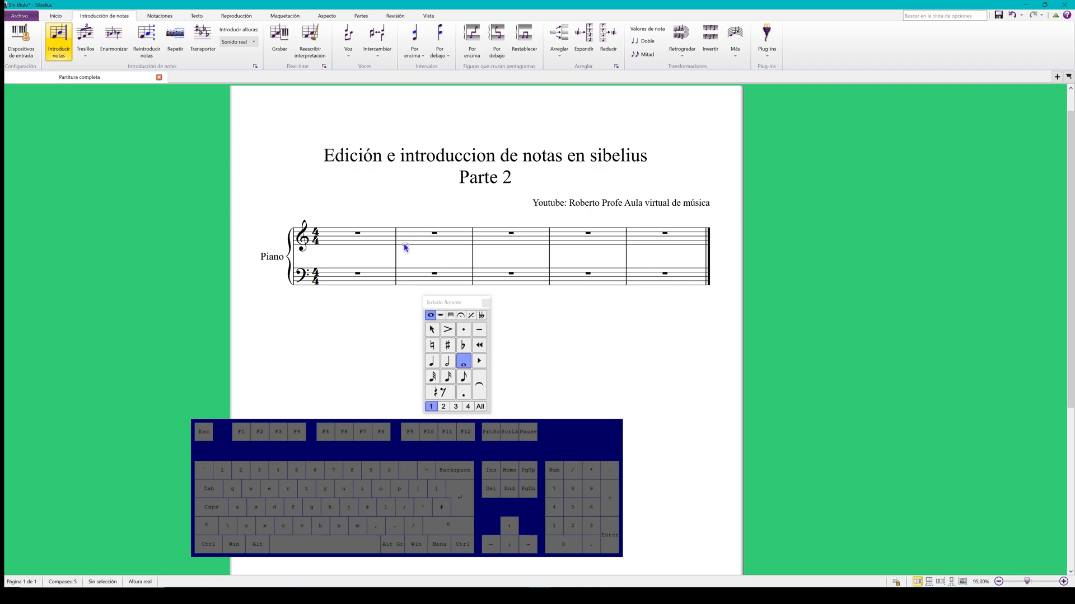
click(406, 251)
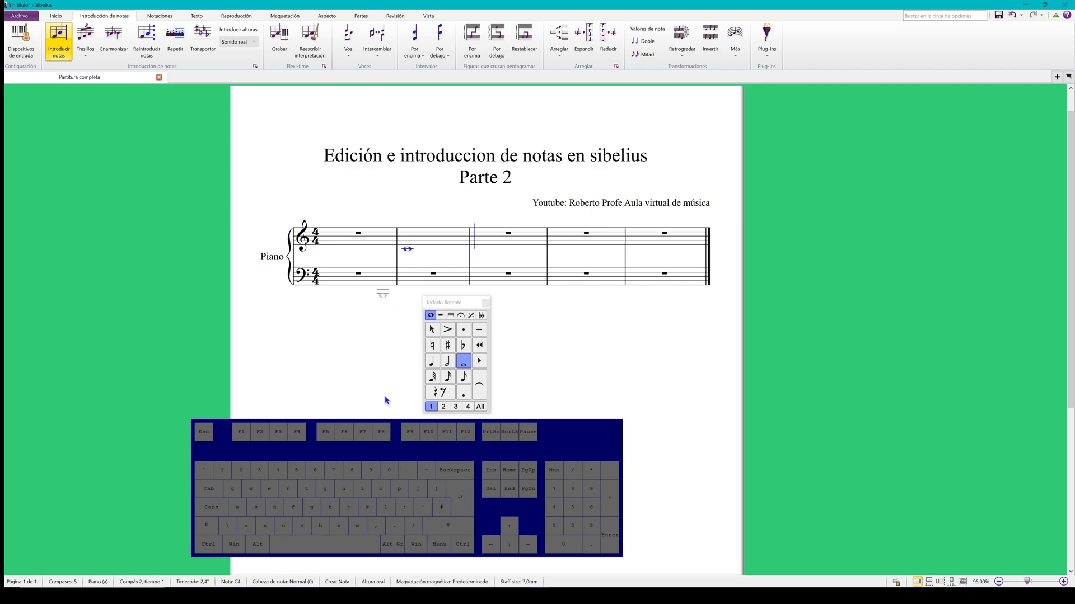
click(417, 58)
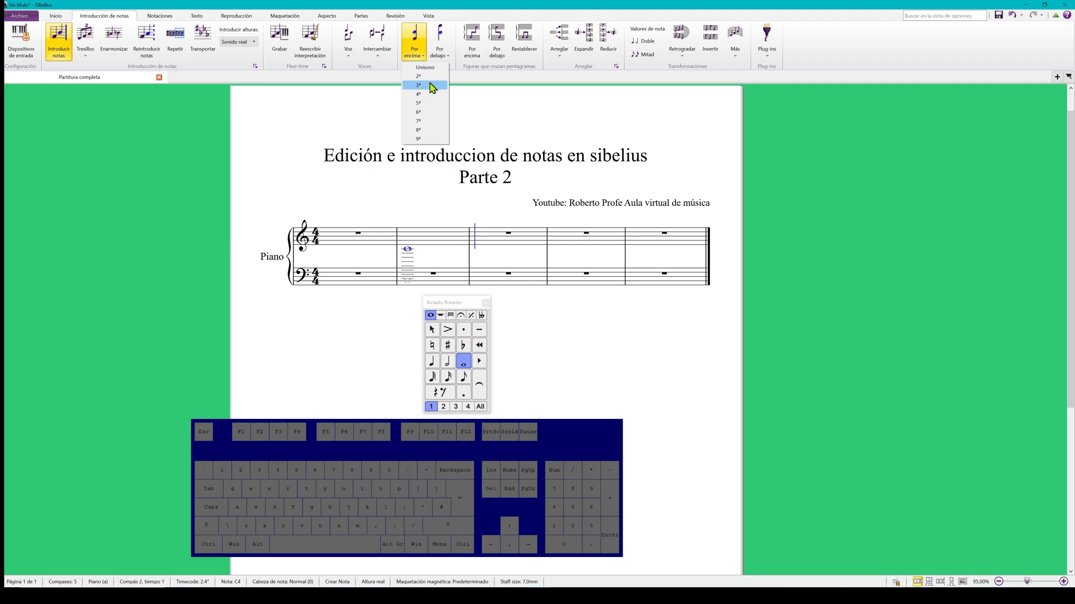
click(431, 85)
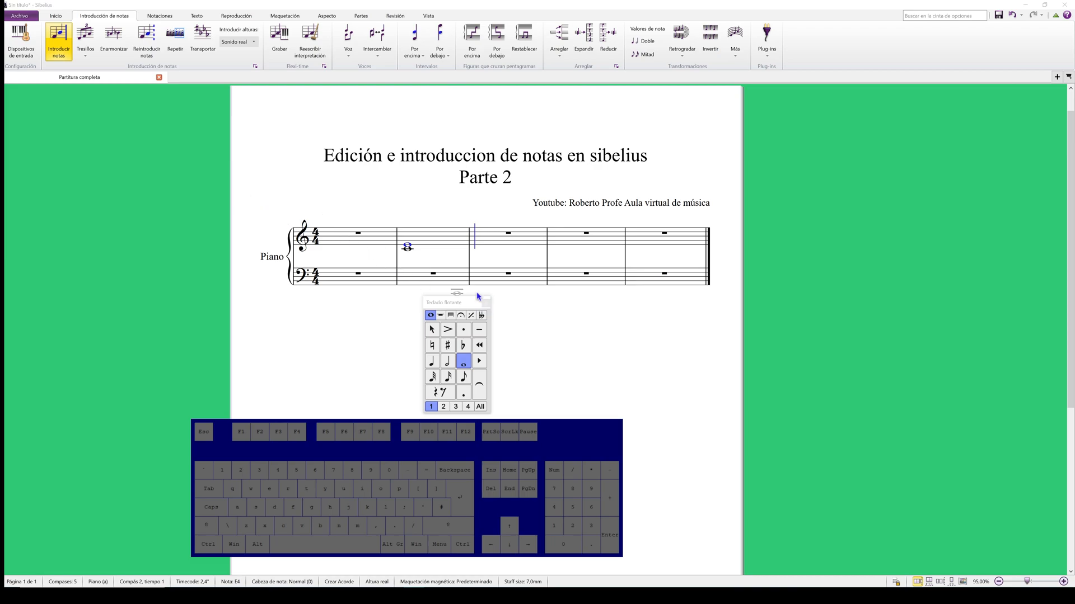
- Remove the added third from the chord in the treble staff's second bar, leaving only C4
key(ctrl+z)
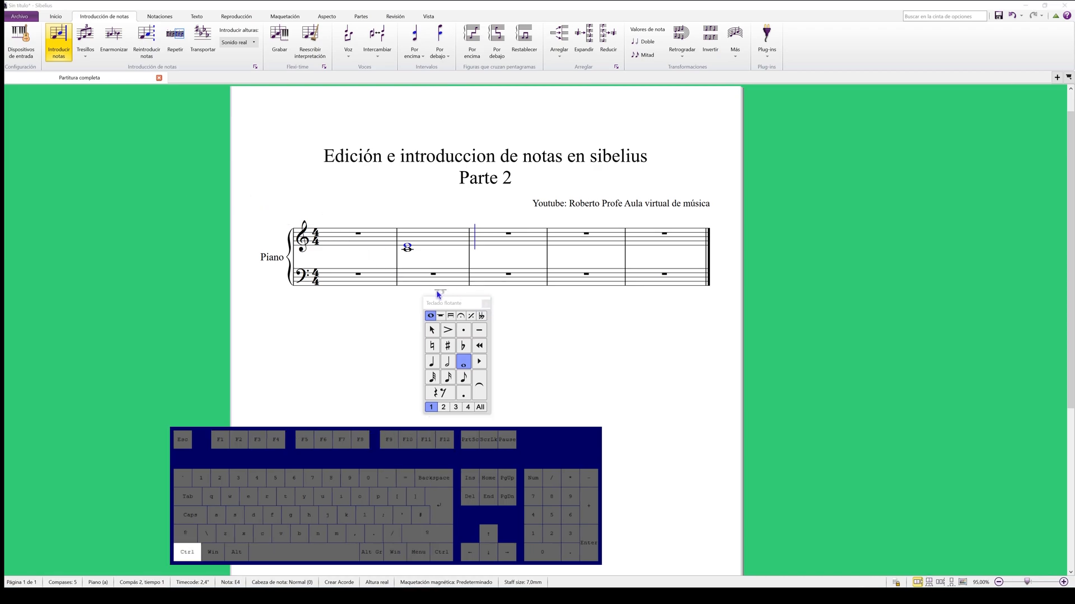
key(Escape)
key(Escape)
key(Escape)
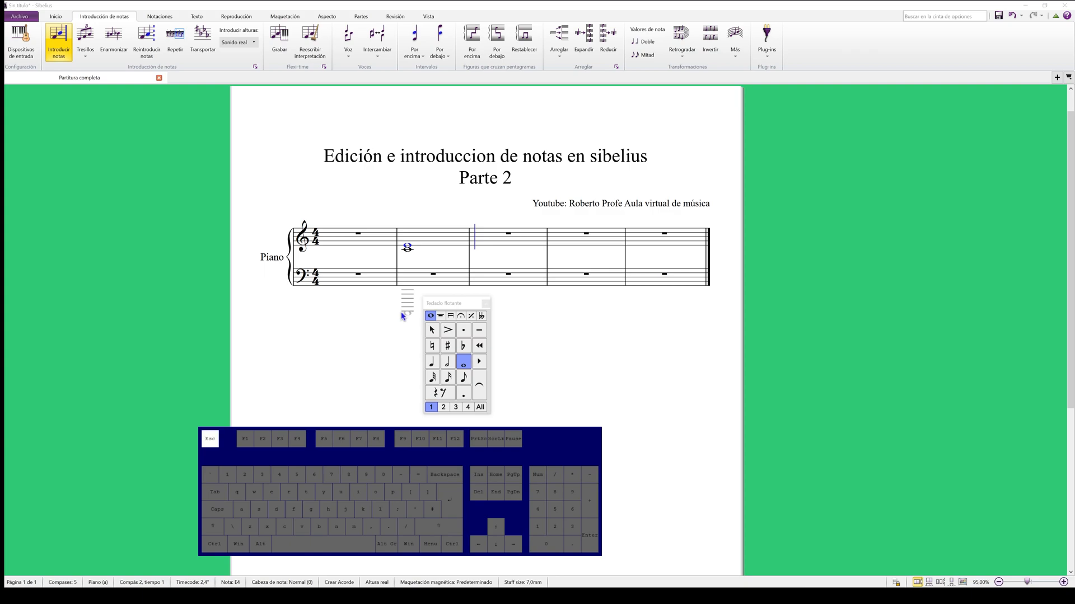
click(402, 313)
key(ctrl+z)
click(409, 249)
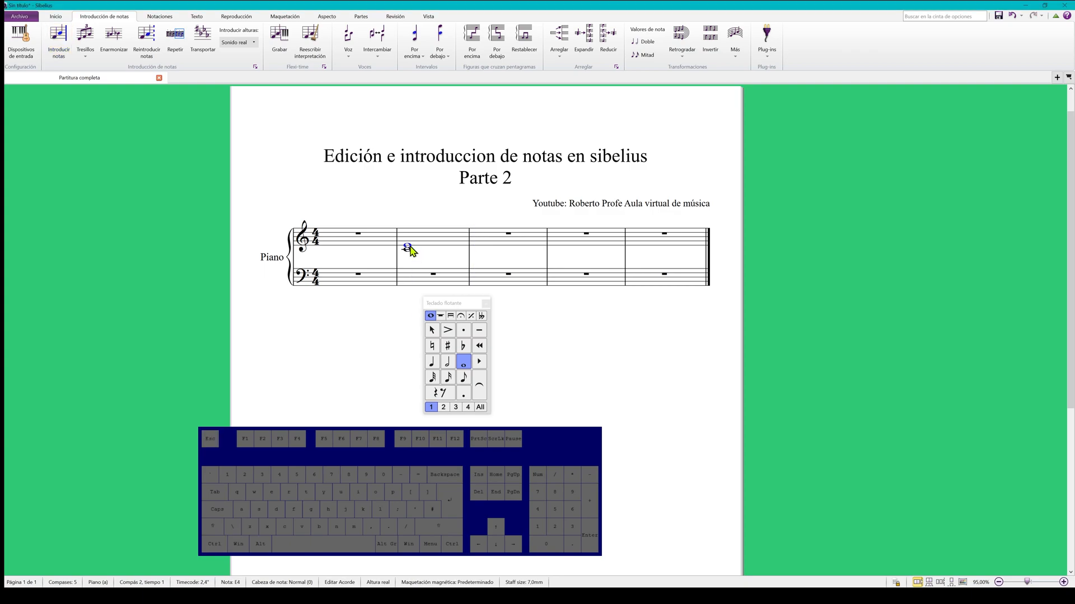
drag(410, 246, 409, 250)
click(384, 330)
- Add a fifth above the C4 in the treble staff's second bar, and undo it
click(409, 251)
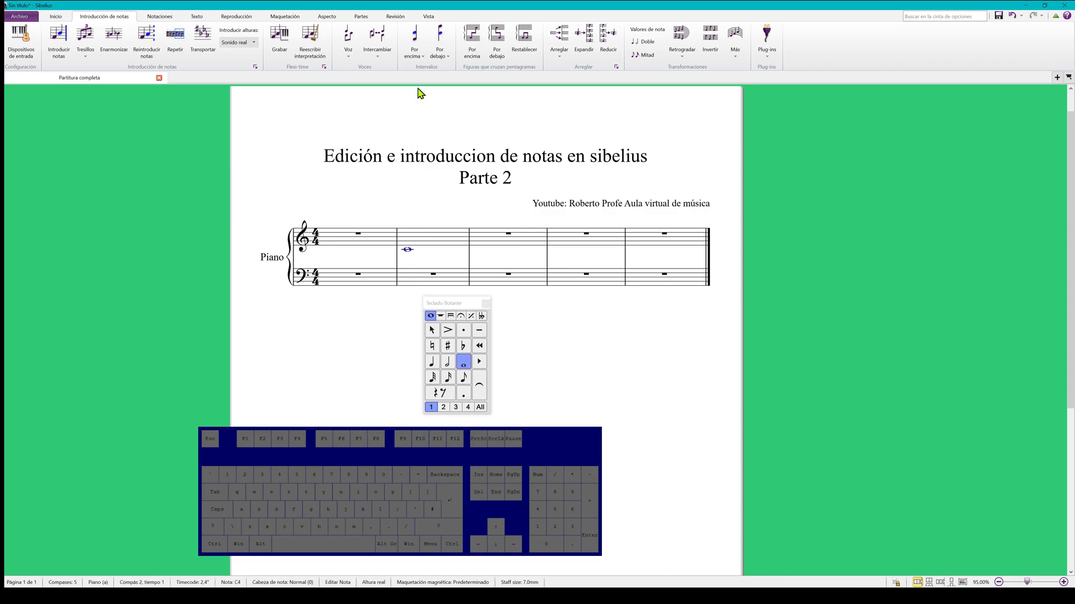
click(417, 58)
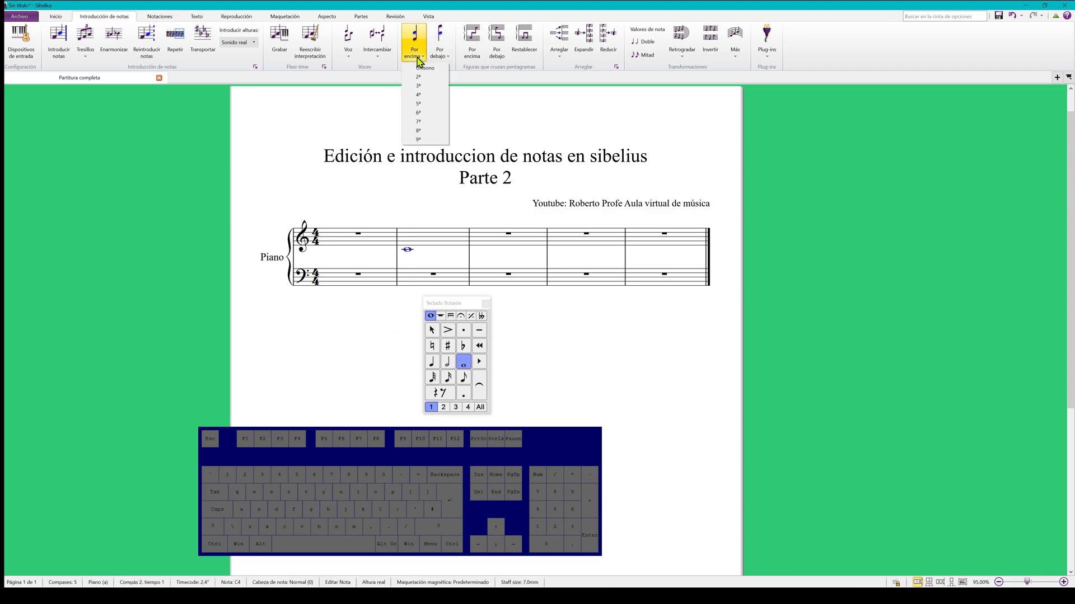
click(423, 104)
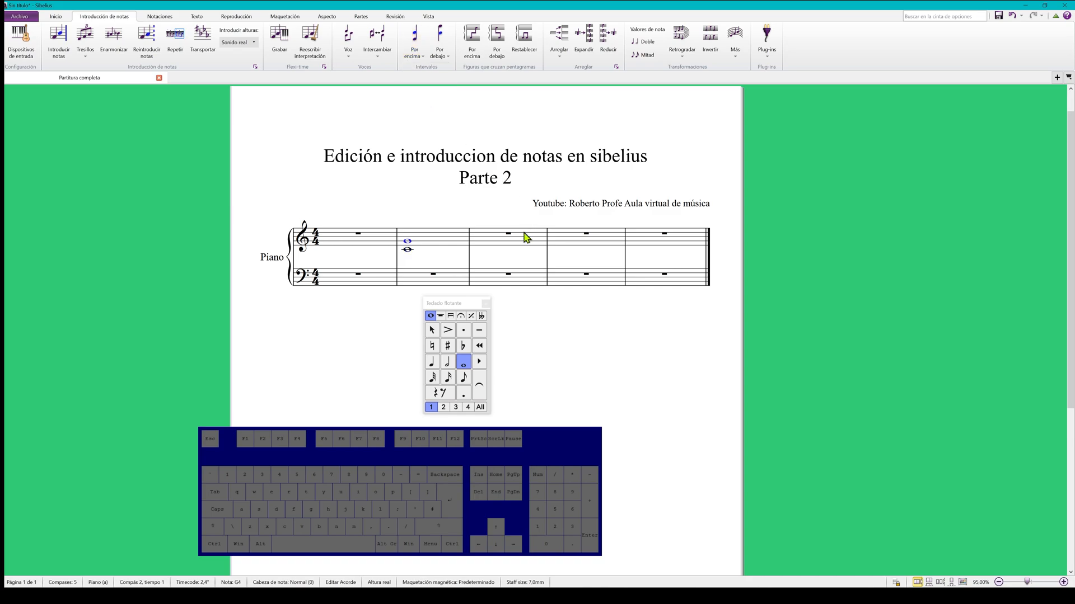
key(ctrl+z)
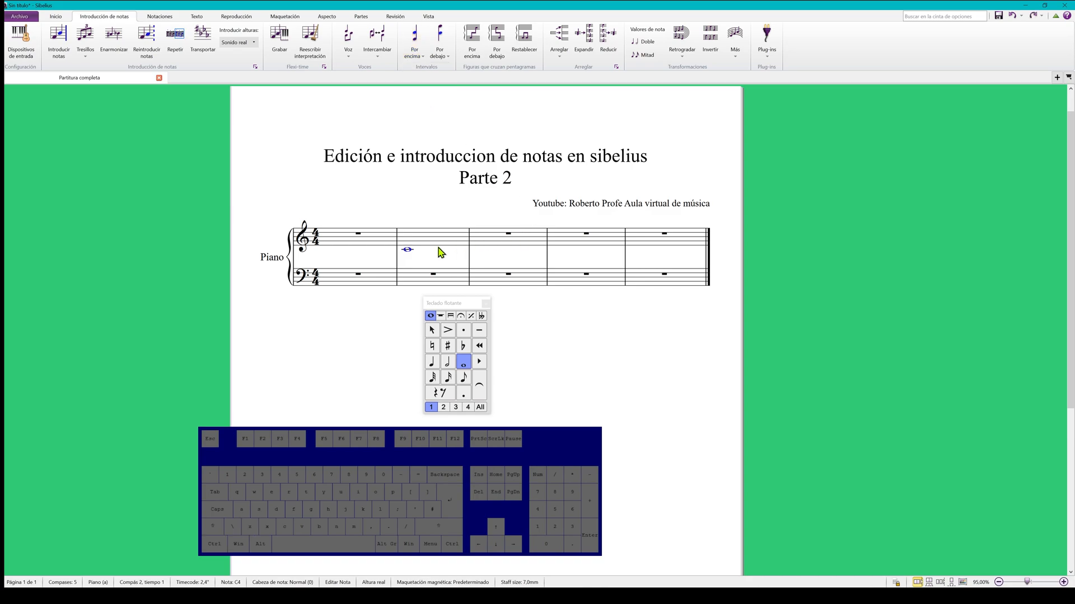
- Raise the whole note in the treble staff's second bar stepwise to C5
key(Up)
key(Up)
key(Up)
key(Up)
key(Up)
key(Up)
key(Up)
- Add a third below the C5 in bar 2 and undo it, and do the same with a fifth below
click(439, 55)
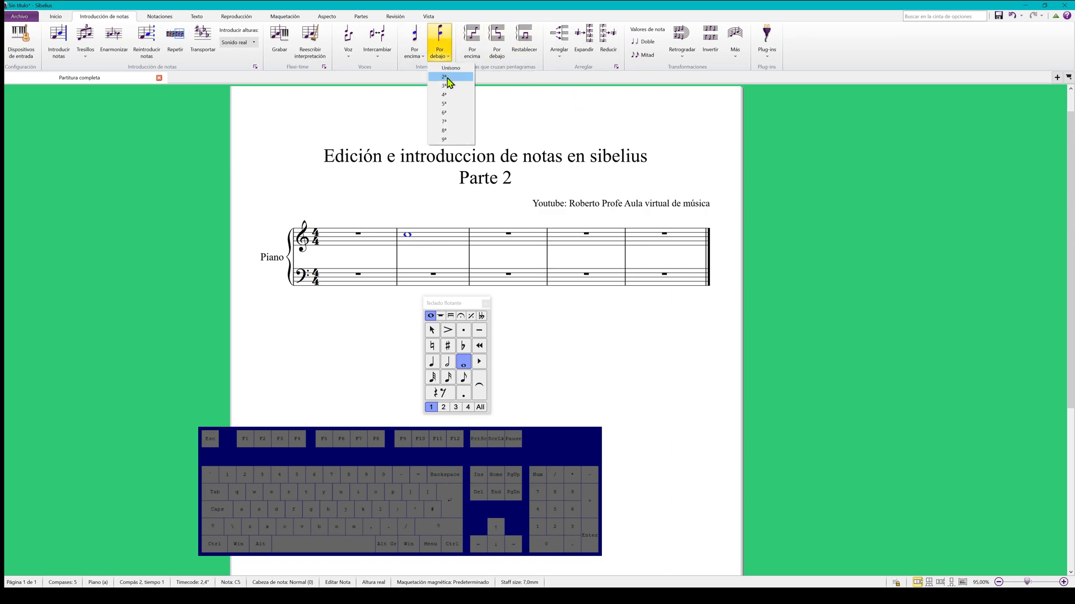
click(450, 86)
key(ctrl+z)
click(440, 55)
click(460, 103)
key(ctrl+z)
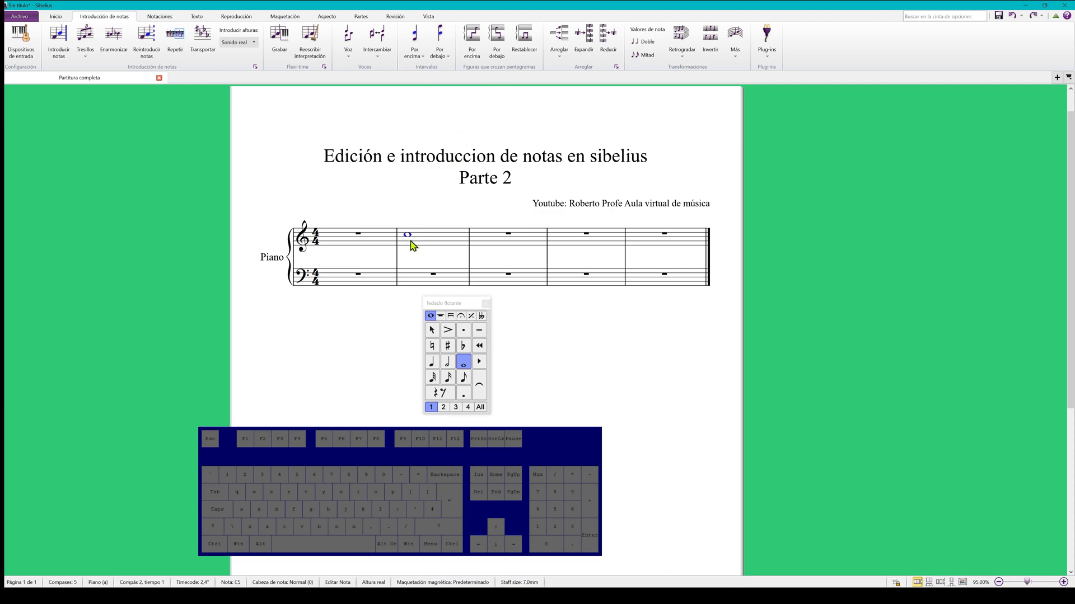
key(Down)
key(Down)
key(Down)
key(Down)
key(Down)
key(Down)
key(Down)
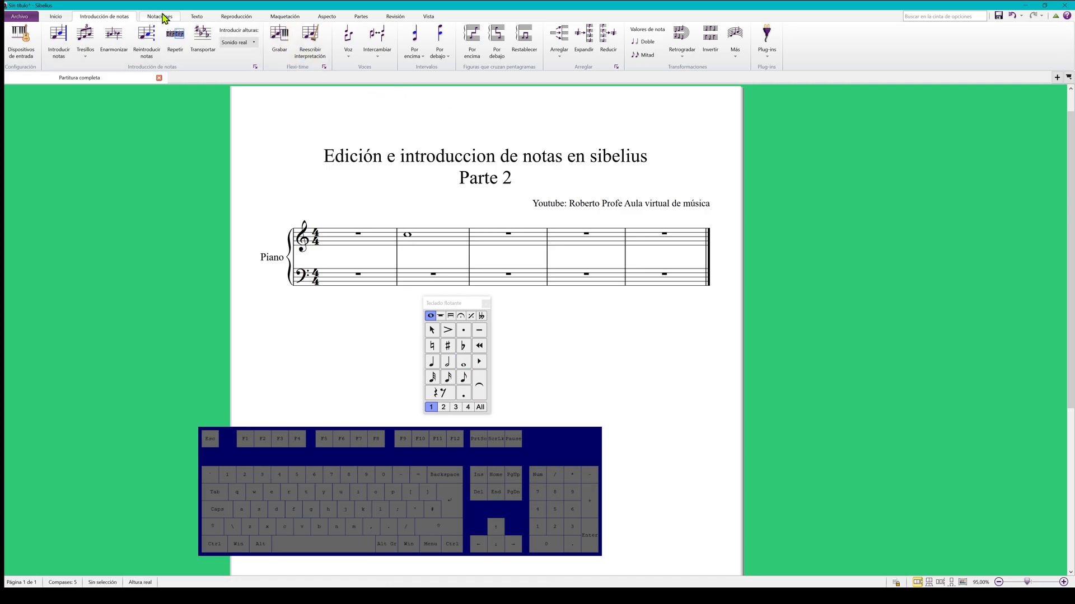
- Insert a treble clef change at the end of the treble staff's second bar, and remove it
click(160, 16)
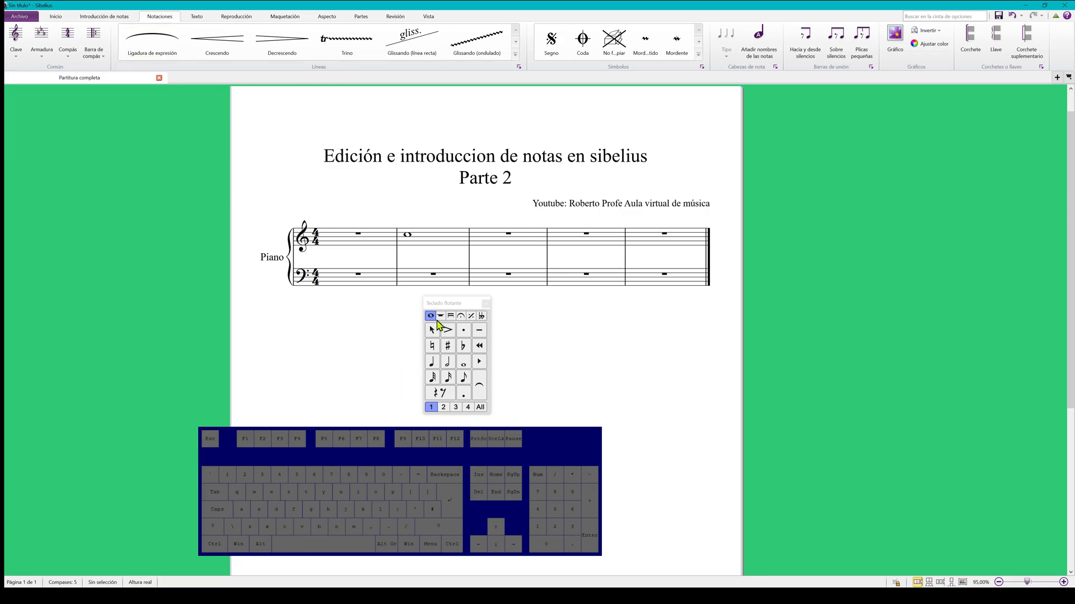
click(17, 39)
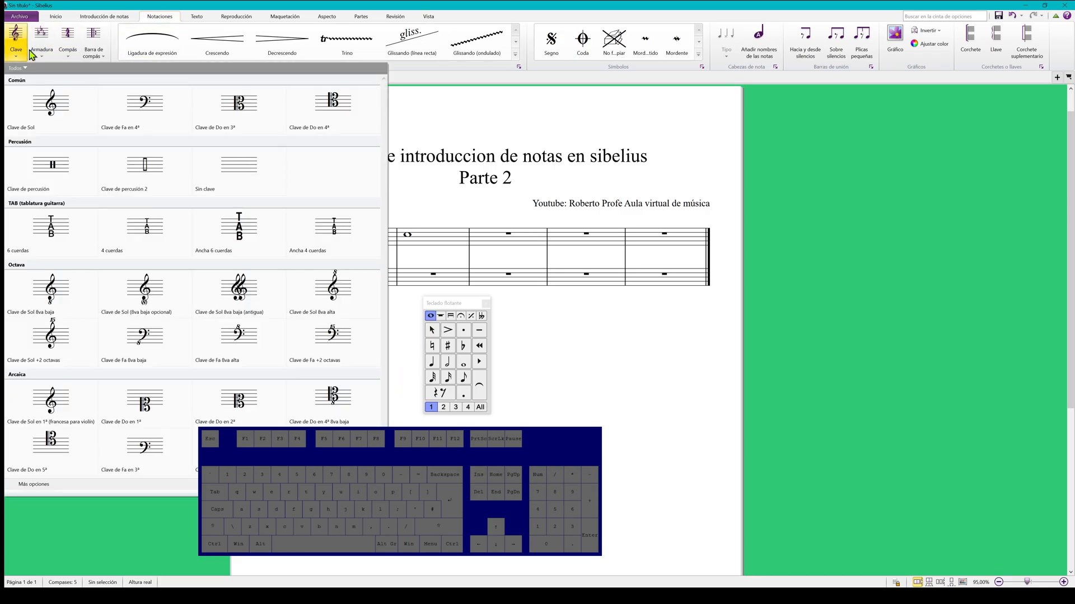
click(62, 104)
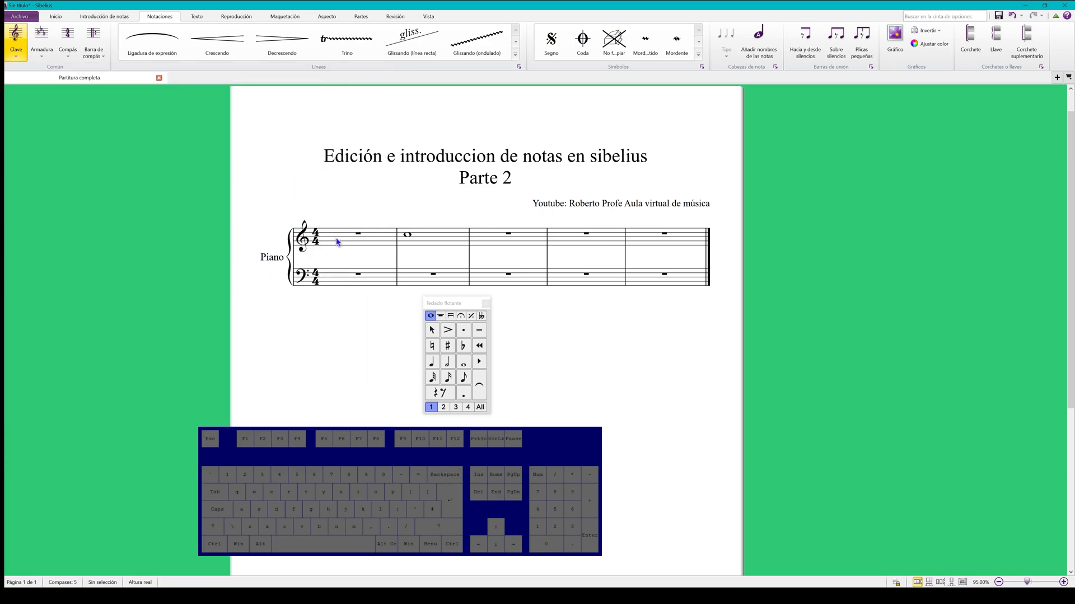
click(407, 252)
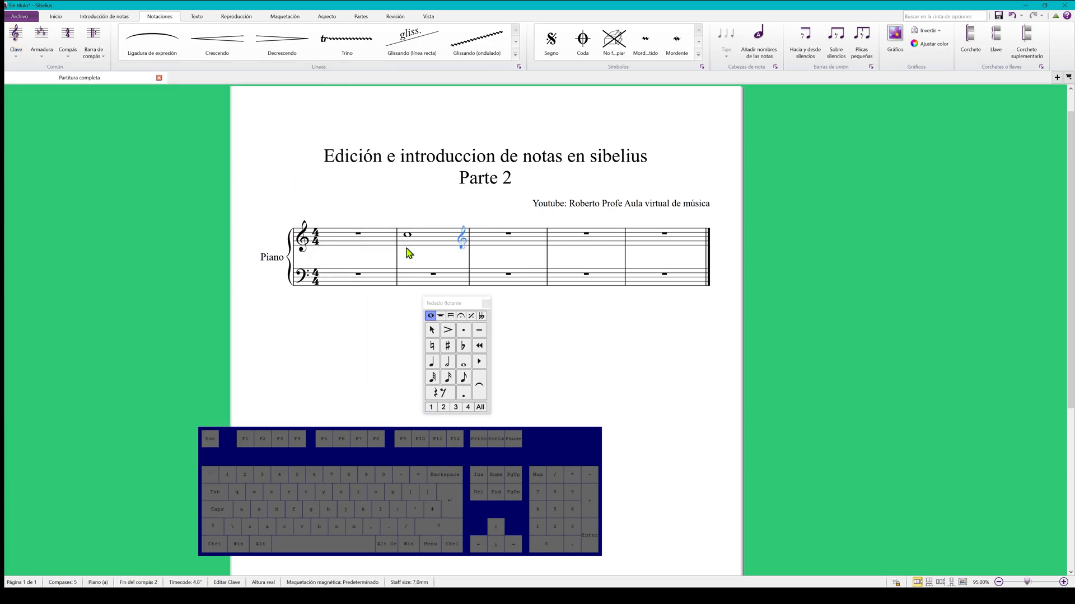
key(Escape)
- Try inserting a bass clef change in the treble staff's third bar, and choose the treble clef again
click(15, 42)
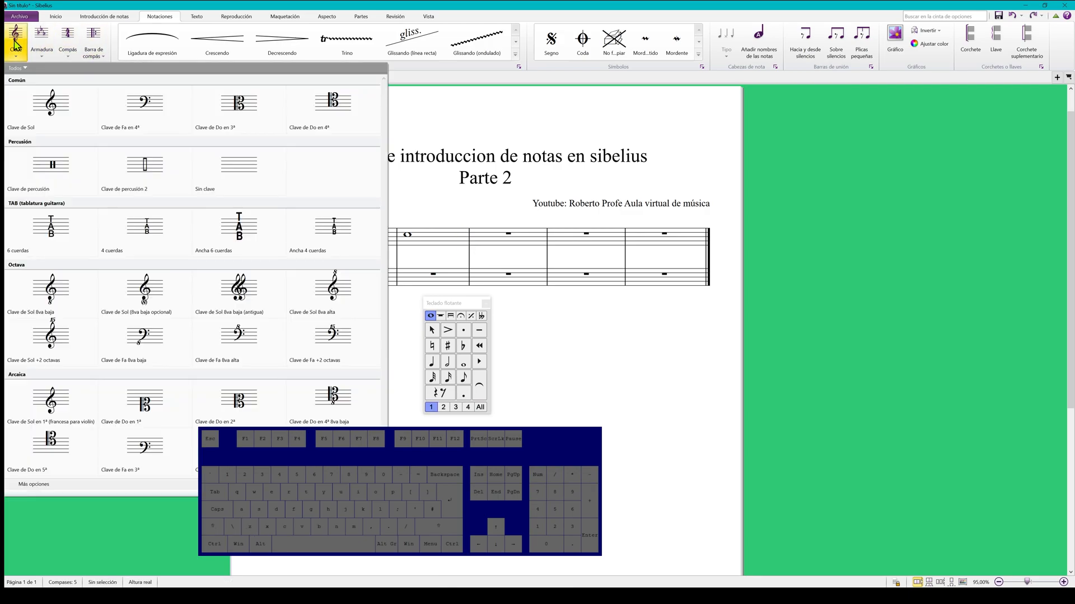
click(146, 111)
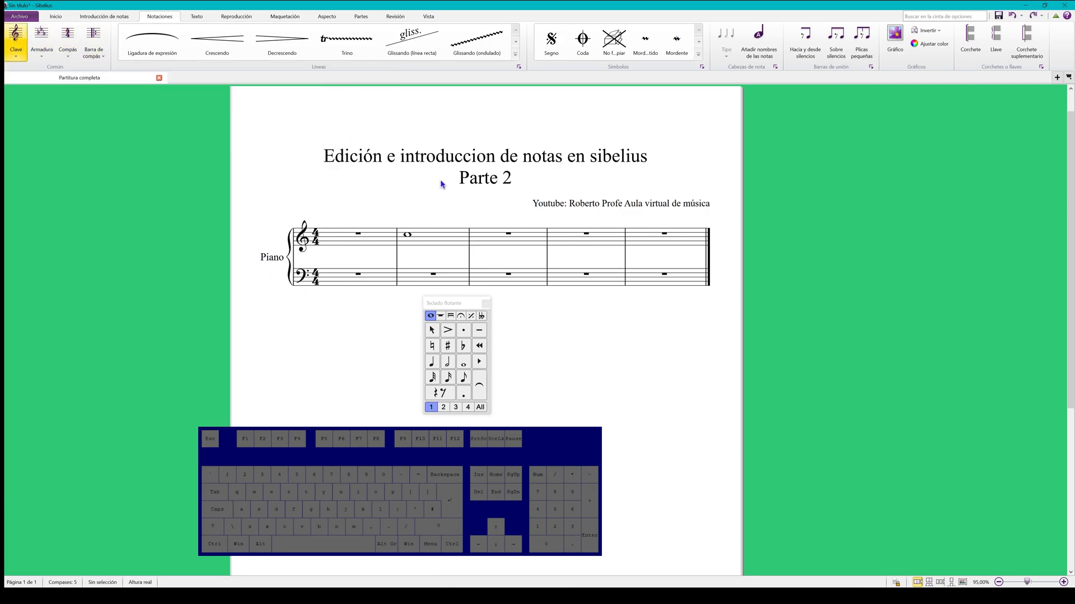
click(481, 245)
key(Escape)
click(24, 40)
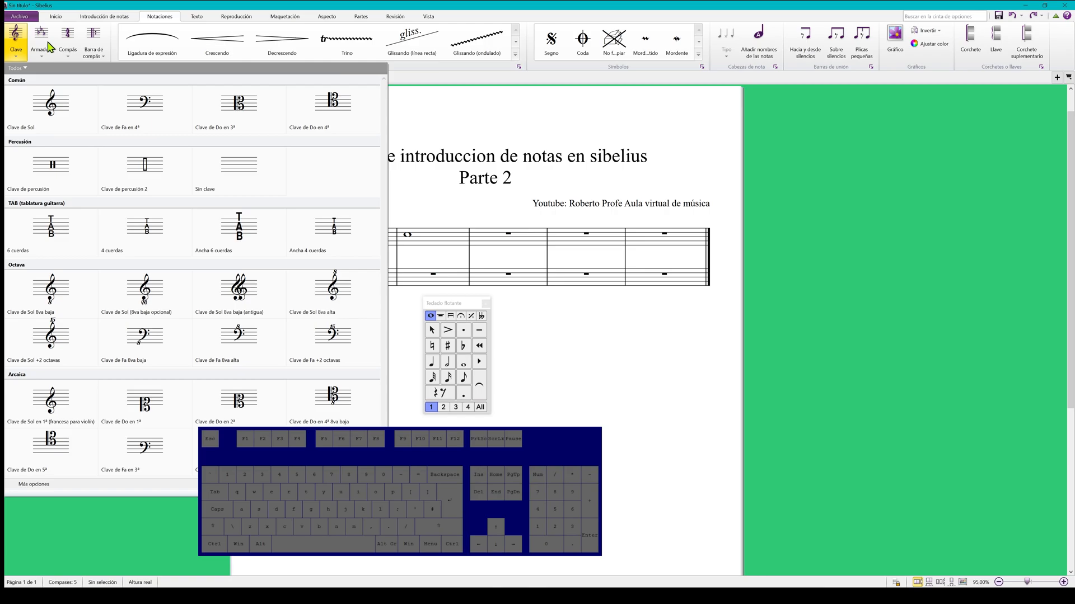
click(59, 107)
- Fill bar 1 of both piano staves with four voice 1 quarter notes each, near the middle of each staff
click(342, 237)
click(354, 241)
click(386, 242)
click(404, 241)
click(335, 279)
click(359, 277)
click(384, 276)
click(403, 279)
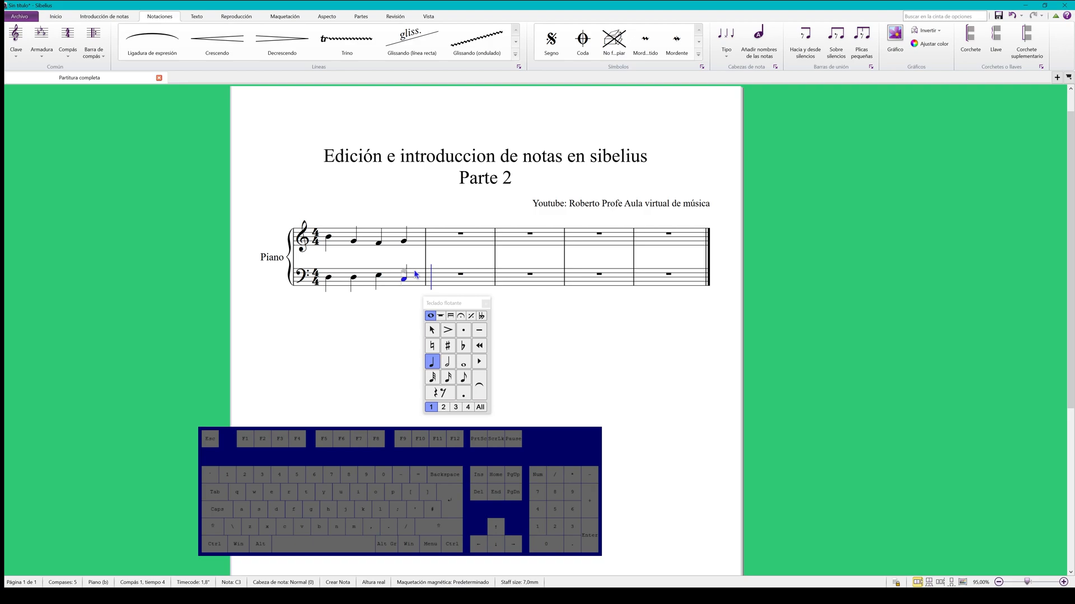
- Fill bar 2 of both staves with voice 1 quarter notes: B4, A4, B4, C5 in treble and four notes from F3 to C3 in bass
click(434, 237)
click(448, 239)
click(471, 237)
click(490, 235)
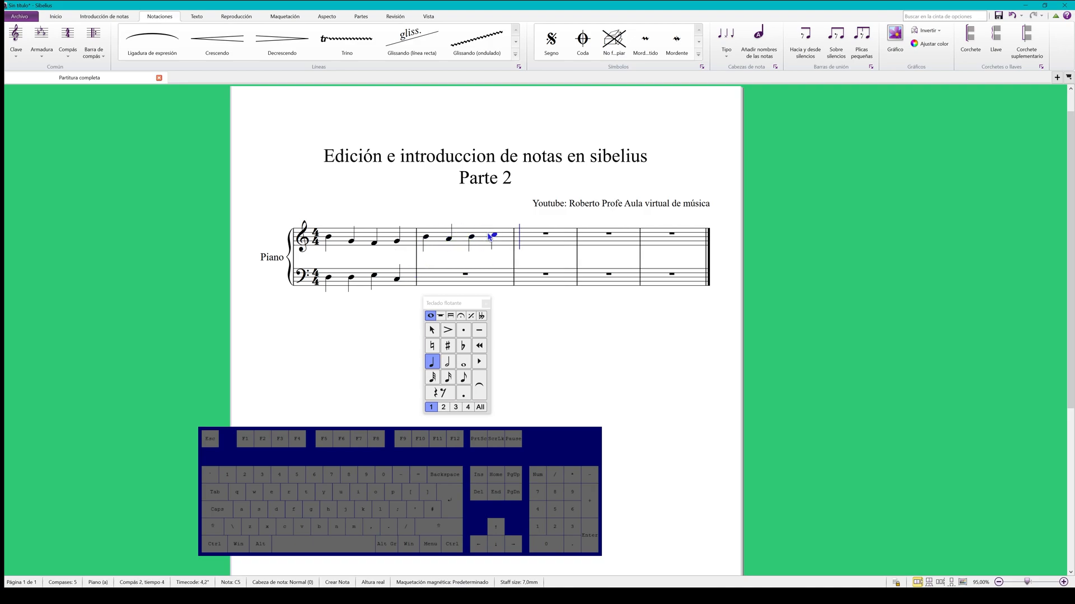
click(426, 275)
click(448, 276)
click(471, 276)
click(488, 280)
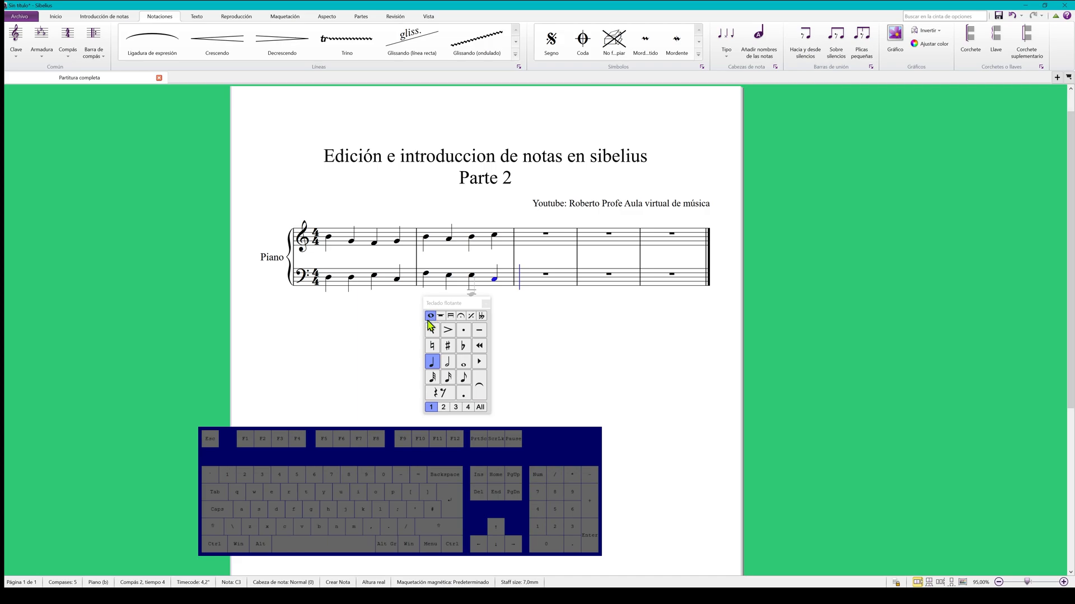
key(Escape)
- Apply a treble clef (Clave de Sol) to bar 2 of the bass staff only
click(432, 289)
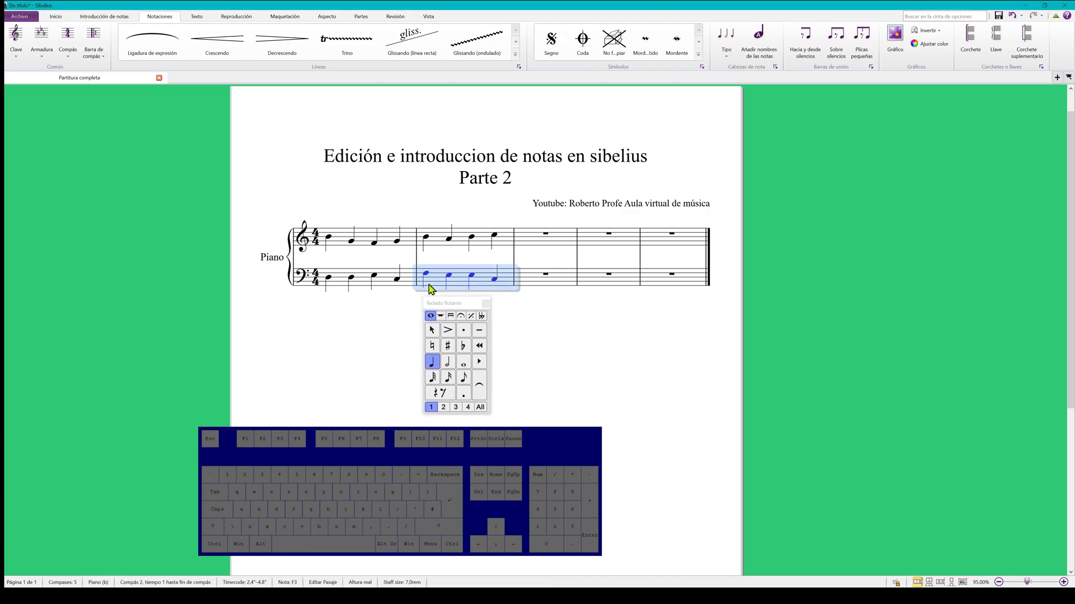
click(16, 39)
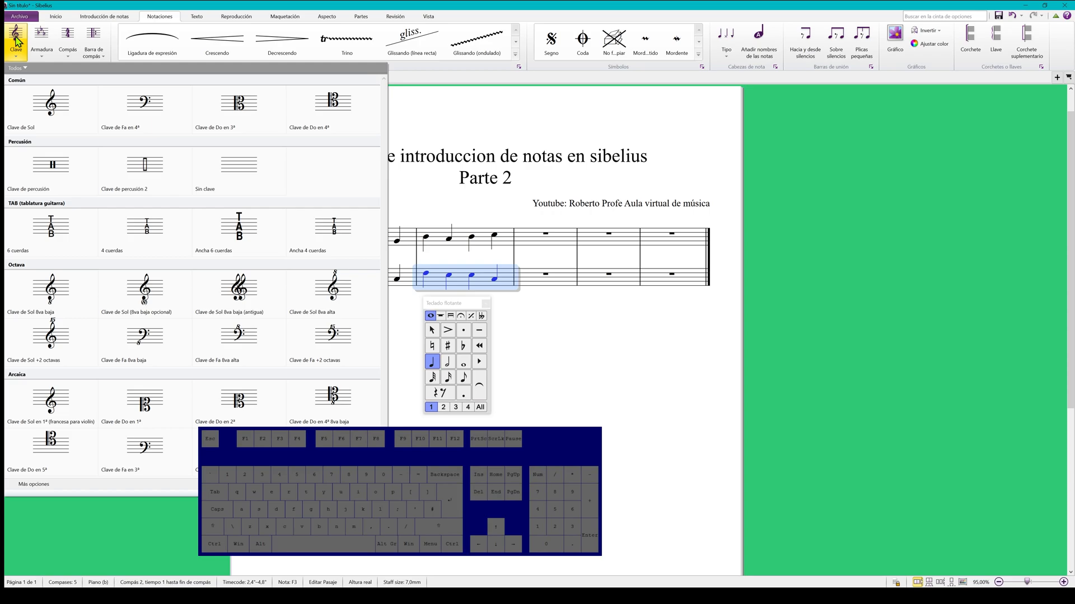
click(64, 105)
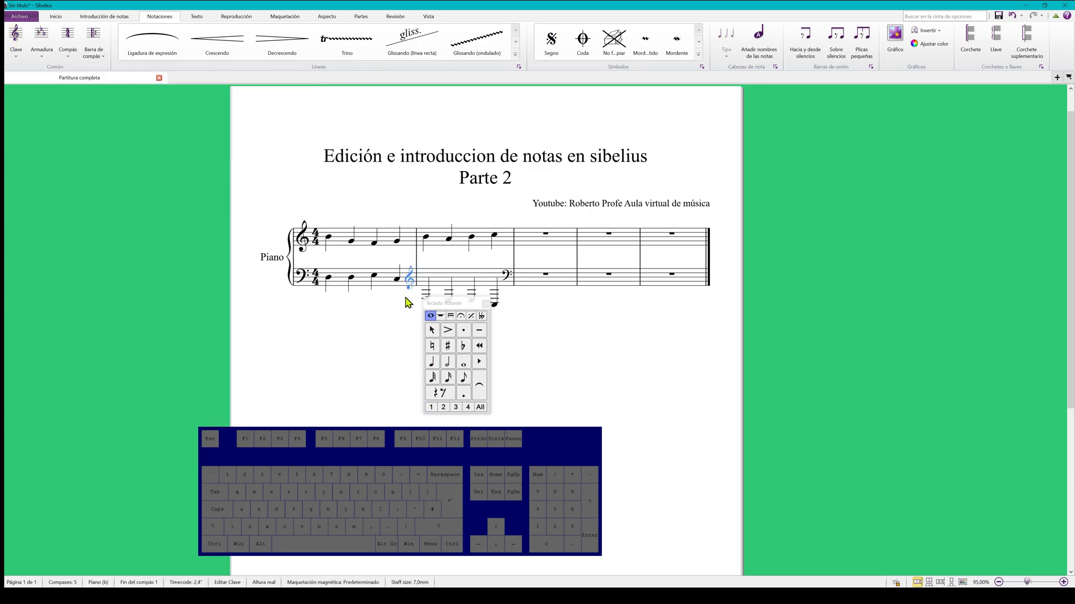
- Move the floating keypad well away from the staves, and undo the clef change and the notes entered in both staves
drag(456, 305, 451, 369)
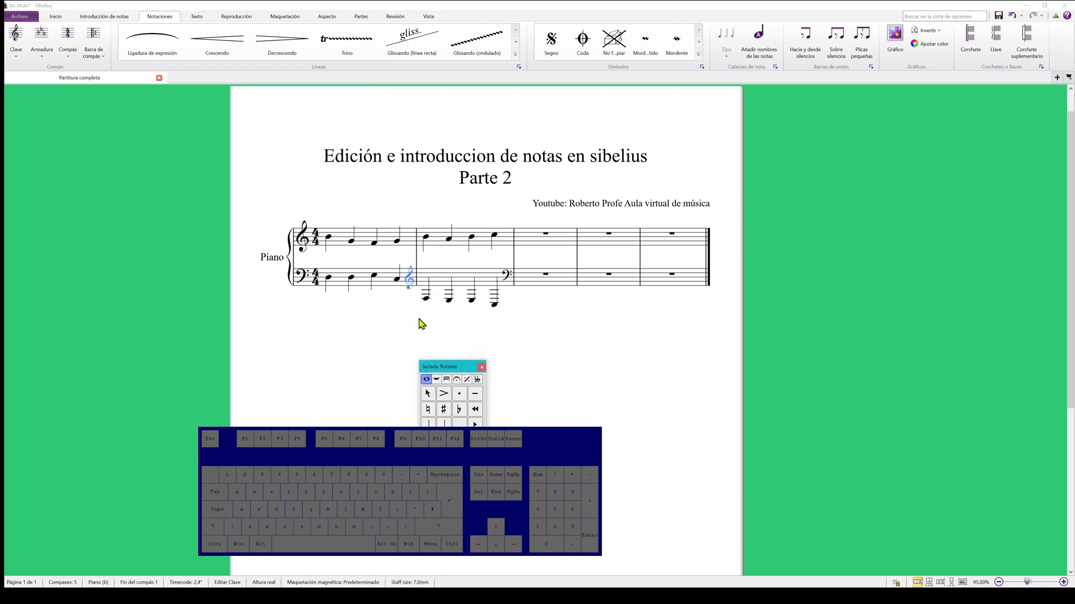
drag(453, 367, 663, 353)
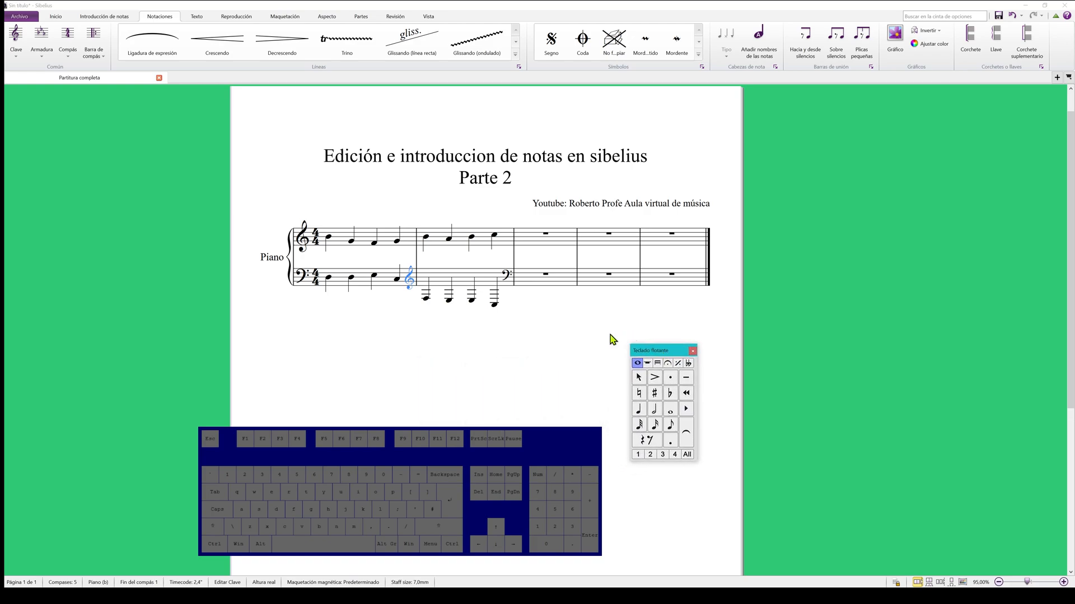
key(ctrl+z)
key(ctrl+z)
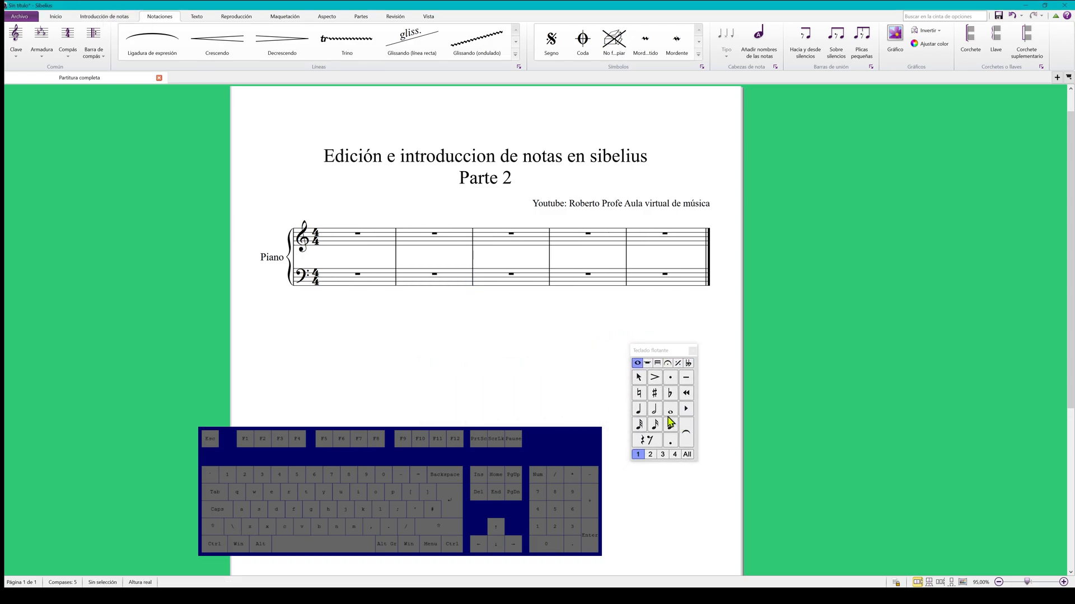
- Enter quarter notes G4, E4, G4, B4 in bar 1 and E5, G5, E5, C5 in bar 2 of the treble staff
click(331, 241)
key(e)
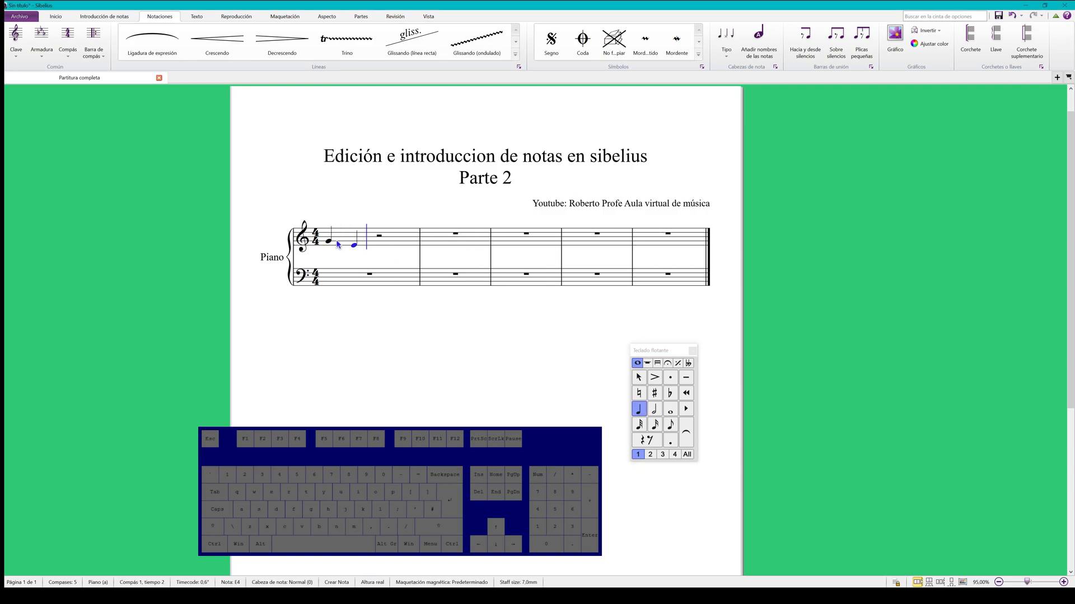
key(g)
key(b)
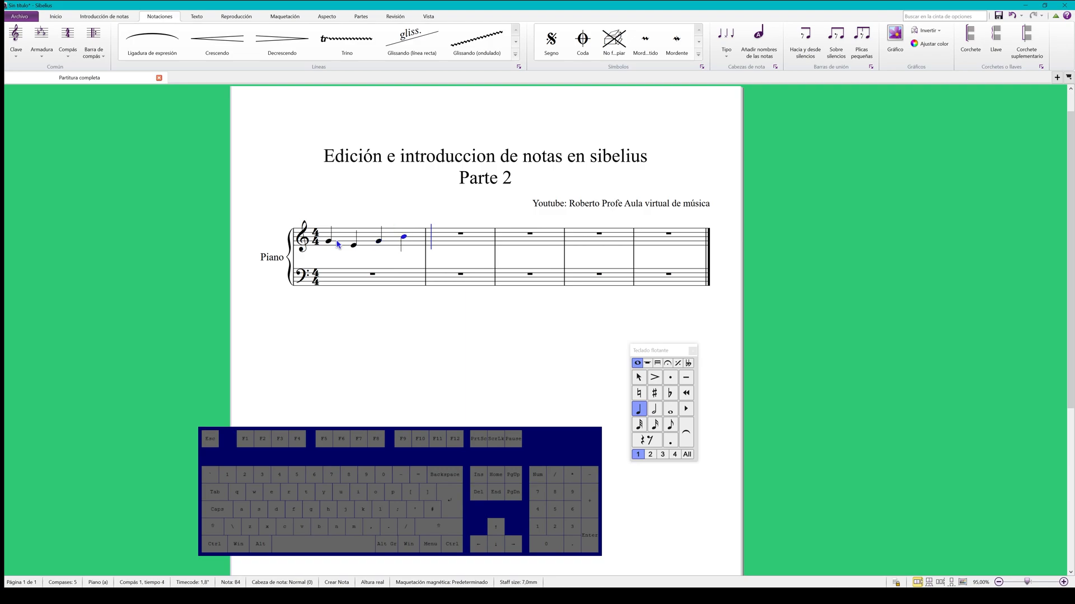
key(e)
key(g)
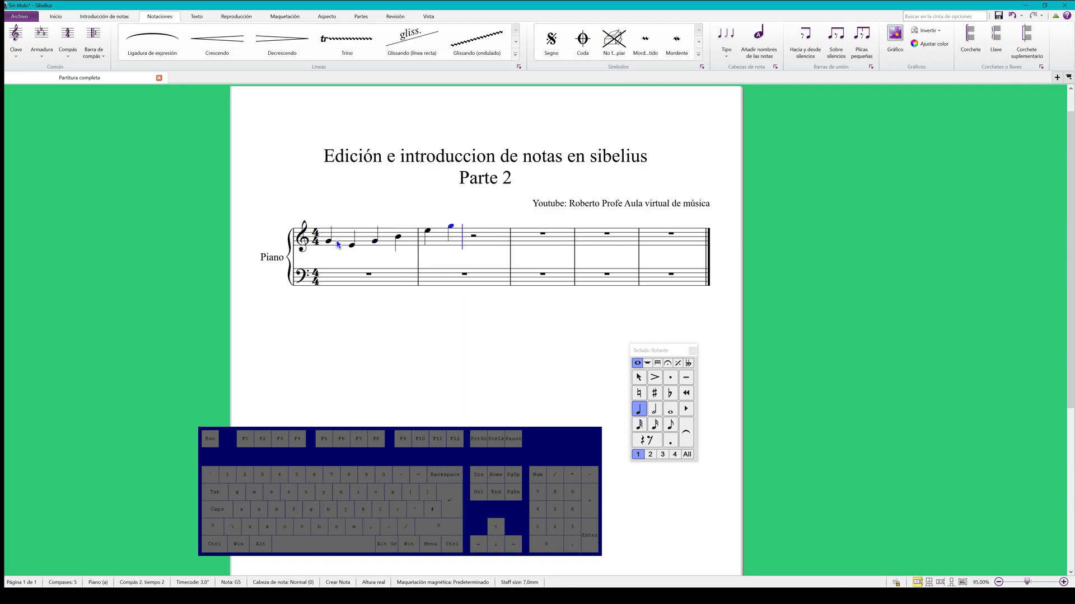
key(e)
key(c)
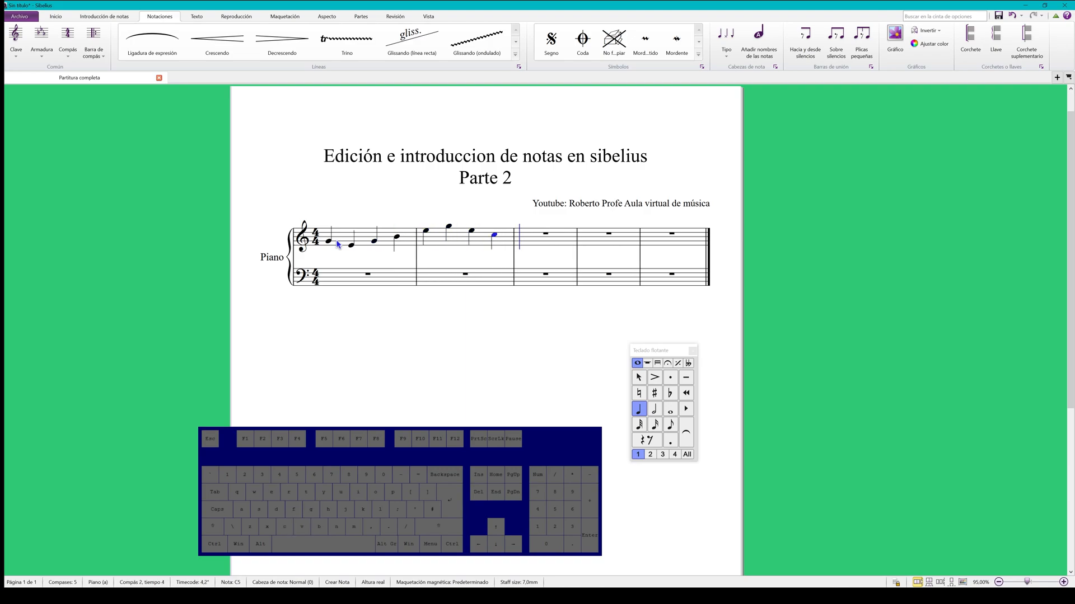
- Enter quarter notes D5, D5, D5, G5 in bar 3 of the treble staff and finish note input
key(d)
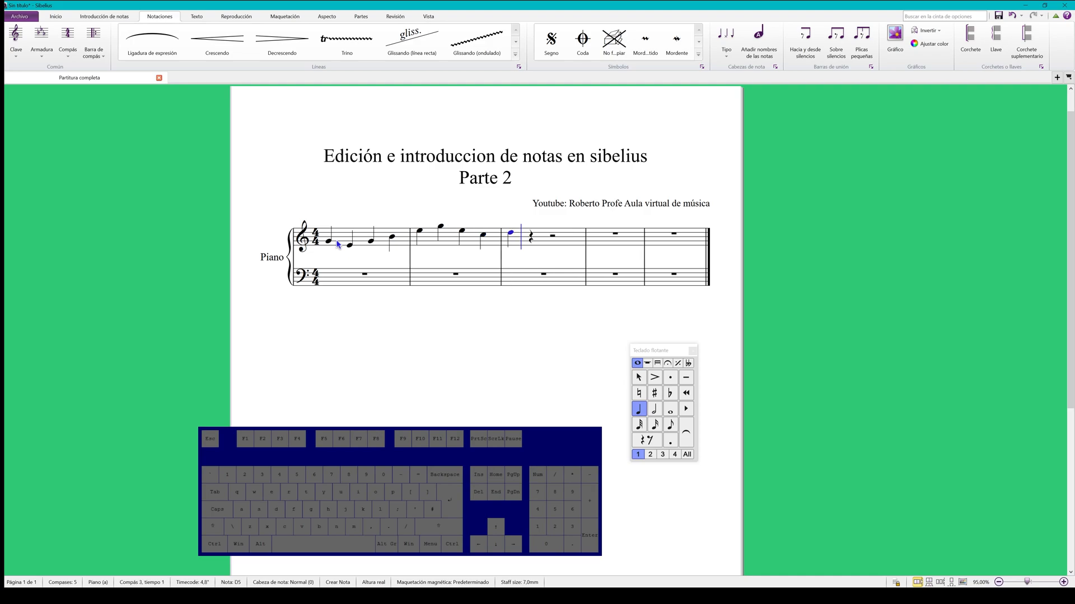
key(d)
key(d)
key(g)
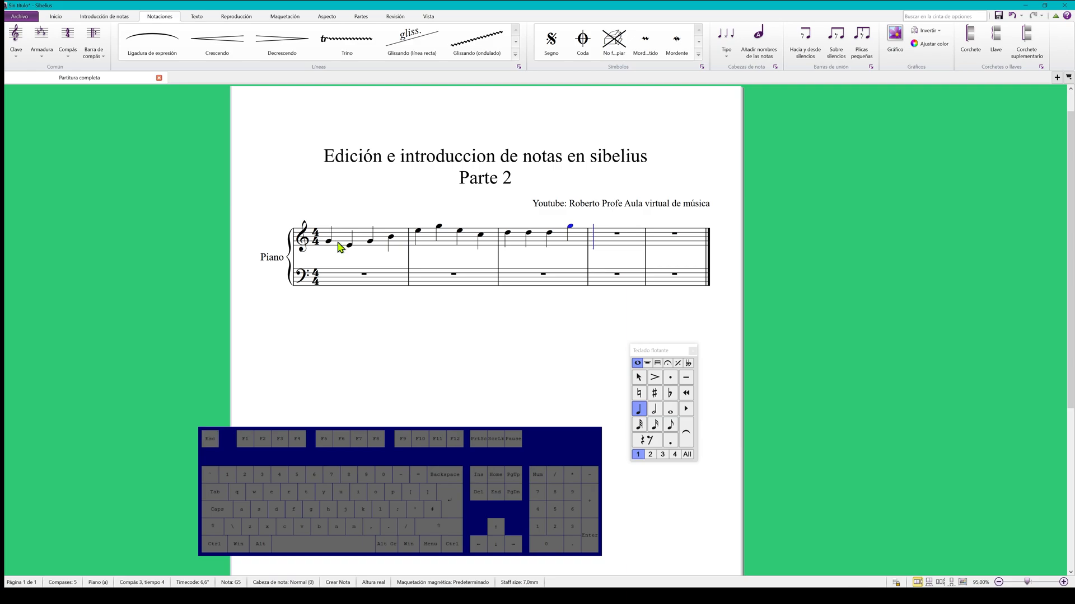
key(Escape)
key(Escape)
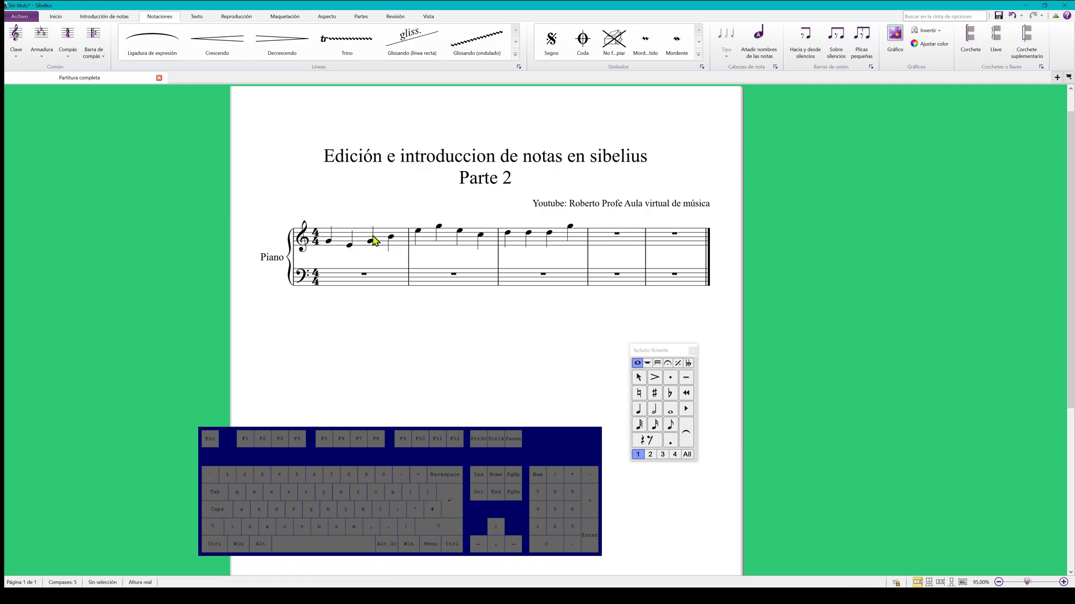
- Apply a D major (Re mayor) key signature to bar 2 only, and undo it
click(422, 247)
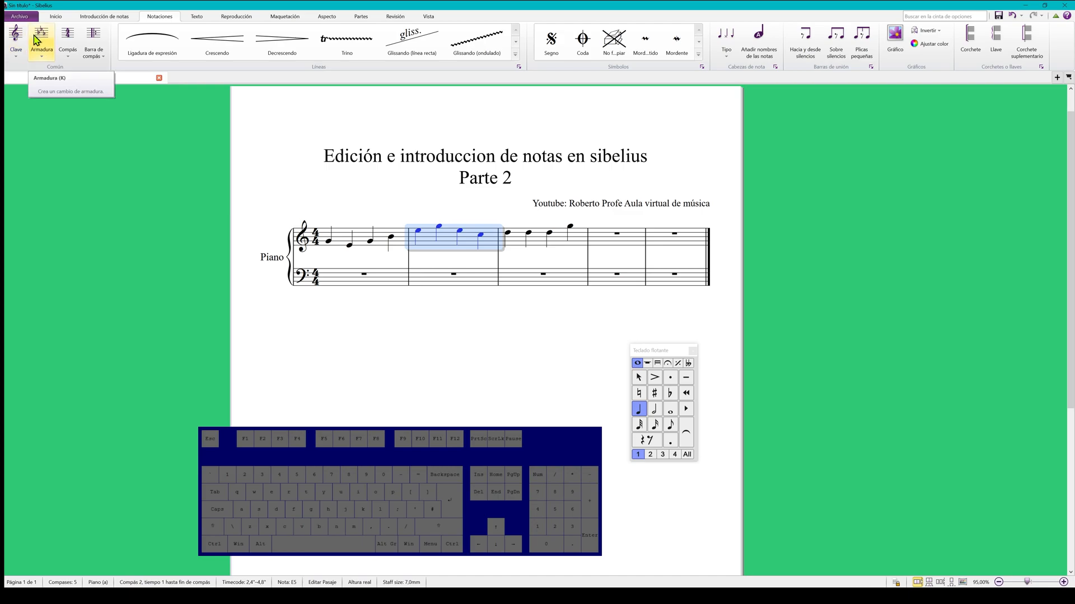
click(45, 53)
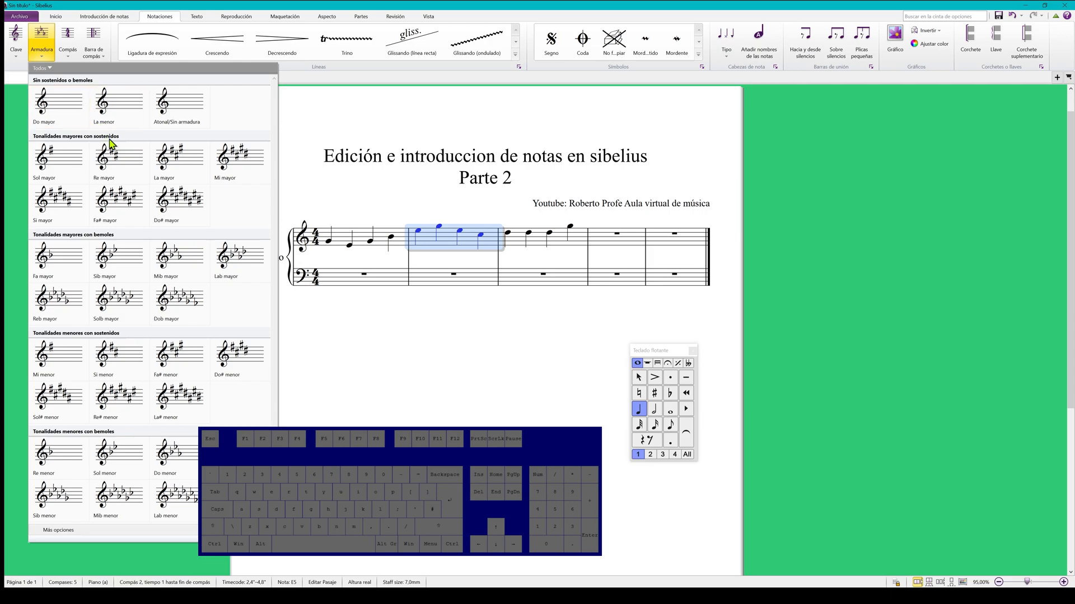
click(123, 164)
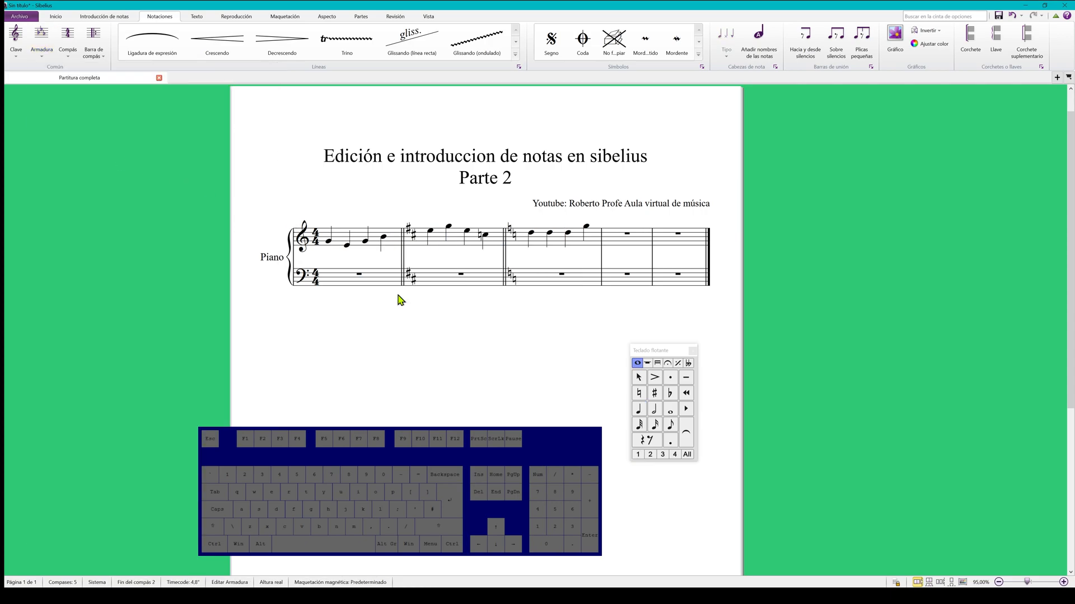
click(457, 248)
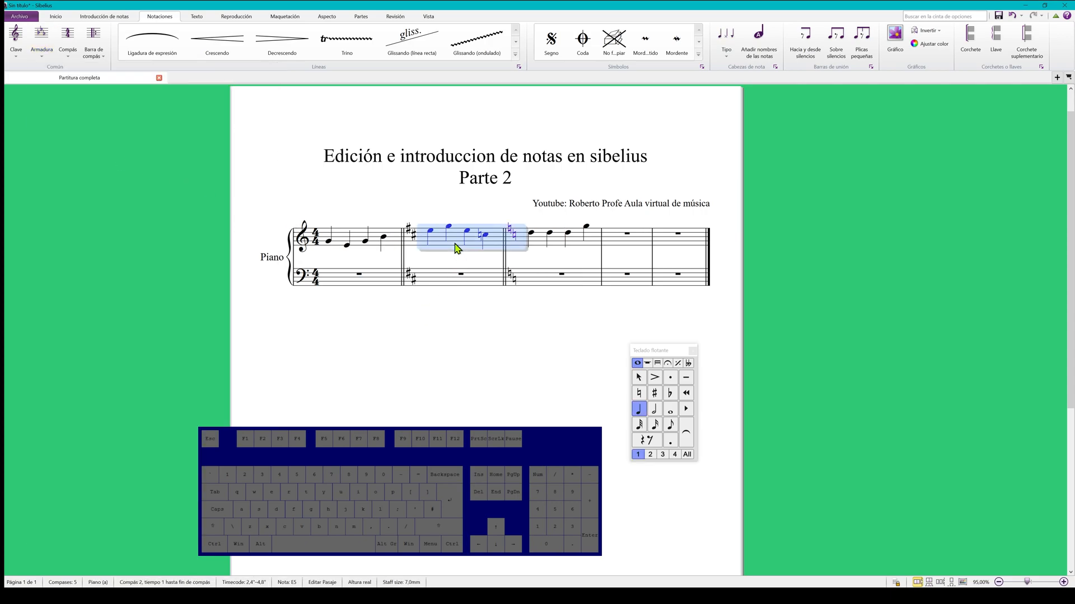
click(550, 244)
click(474, 312)
key(ctrl+z)
key(ctrl+z)
key(ctrl+z)
key(ctrl+z)
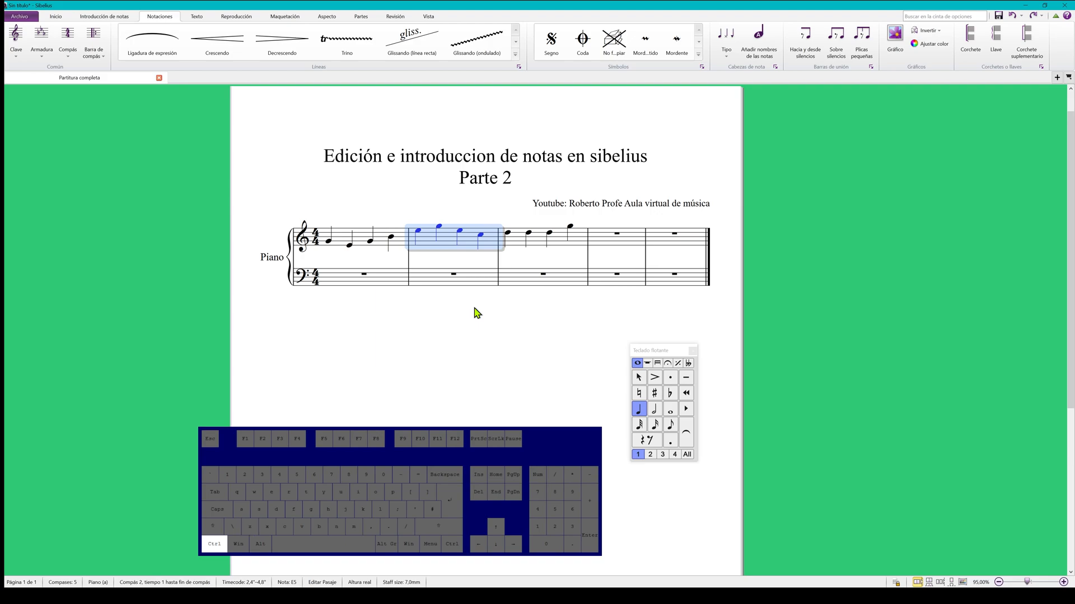
- Apply a D major (Re mayor) key signature from bar 2 through bar 5, and undo it
click(475, 313)
click(430, 255)
shift+click(655, 248)
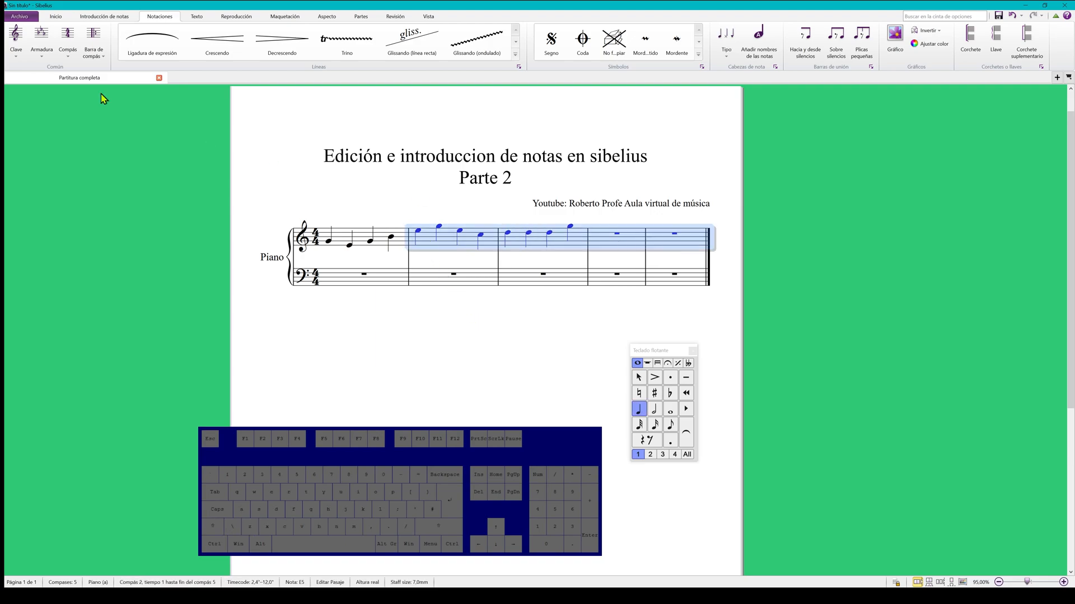
click(42, 51)
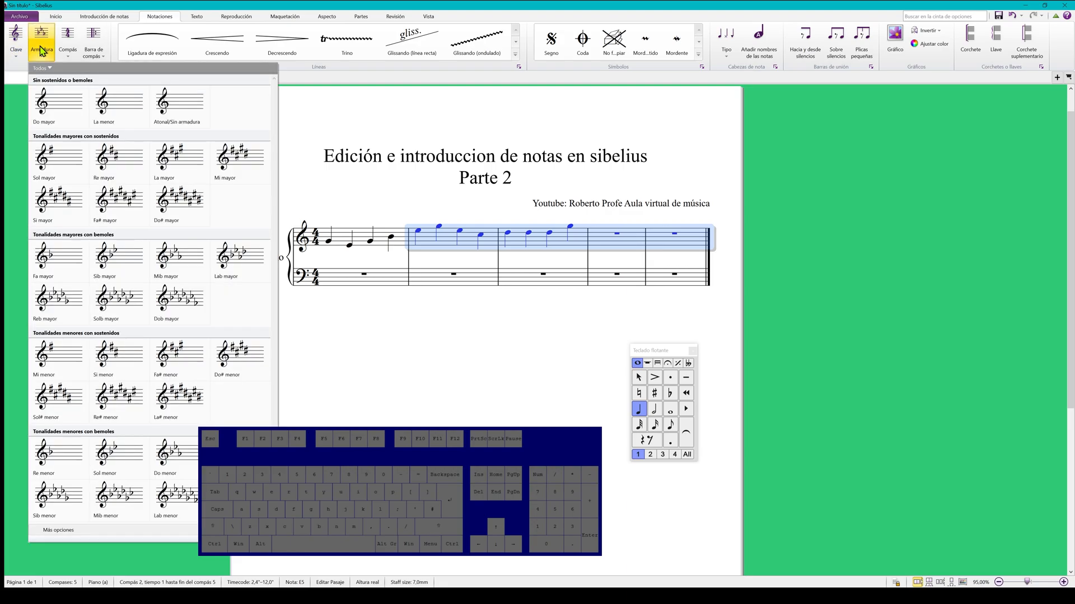
click(119, 163)
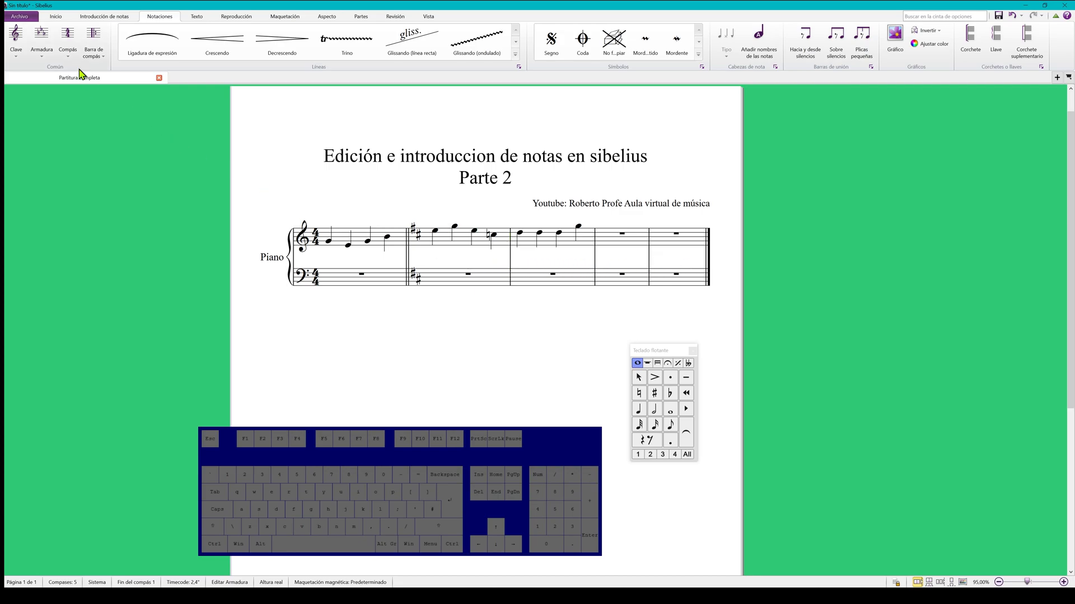
click(44, 46)
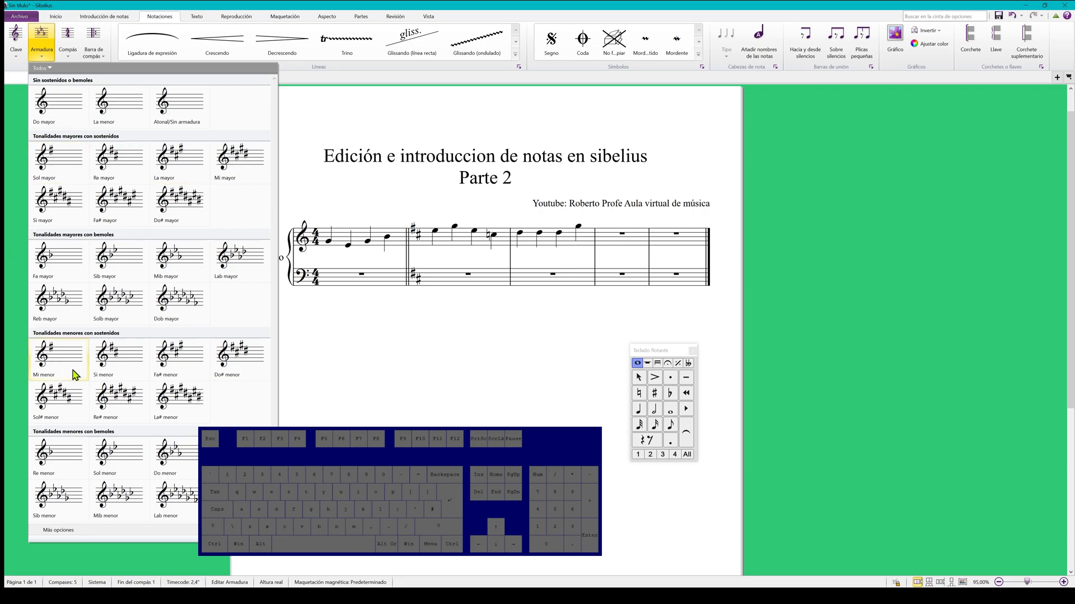
click(479, 364)
key(ctrl+z)
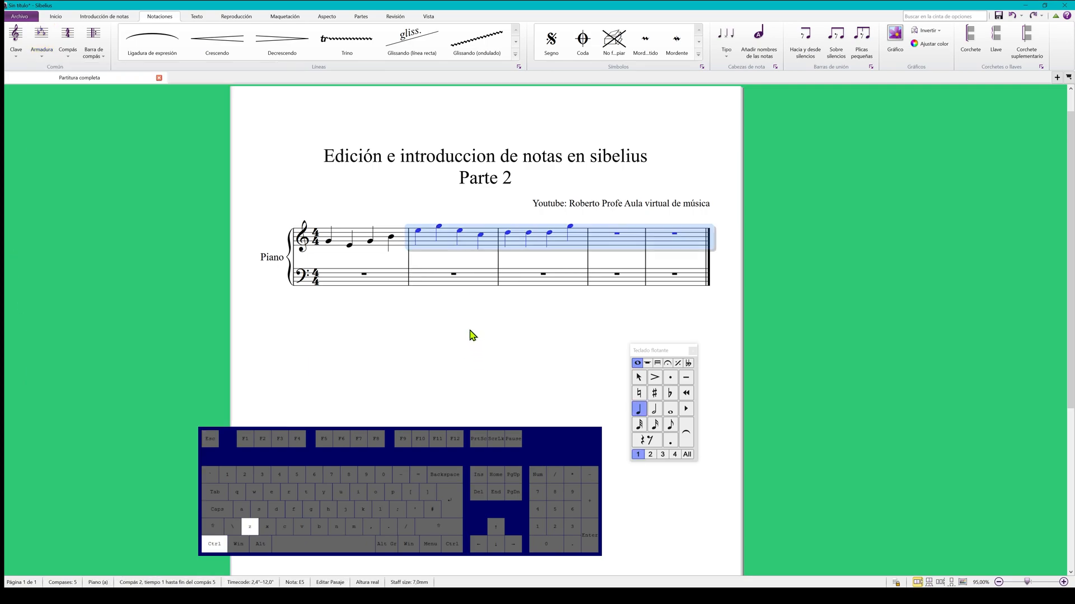
click(473, 336)
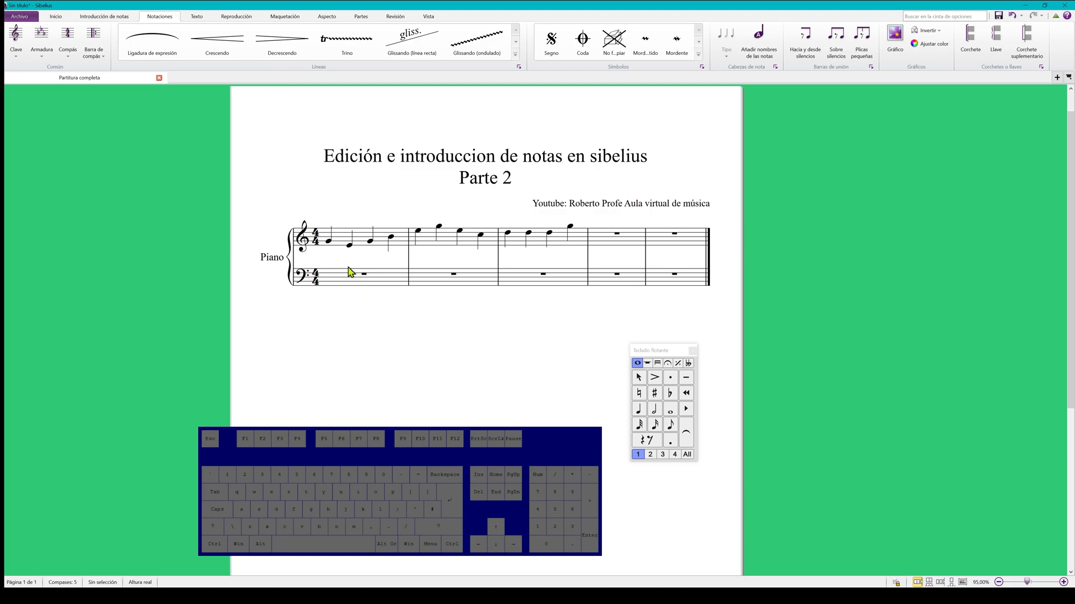
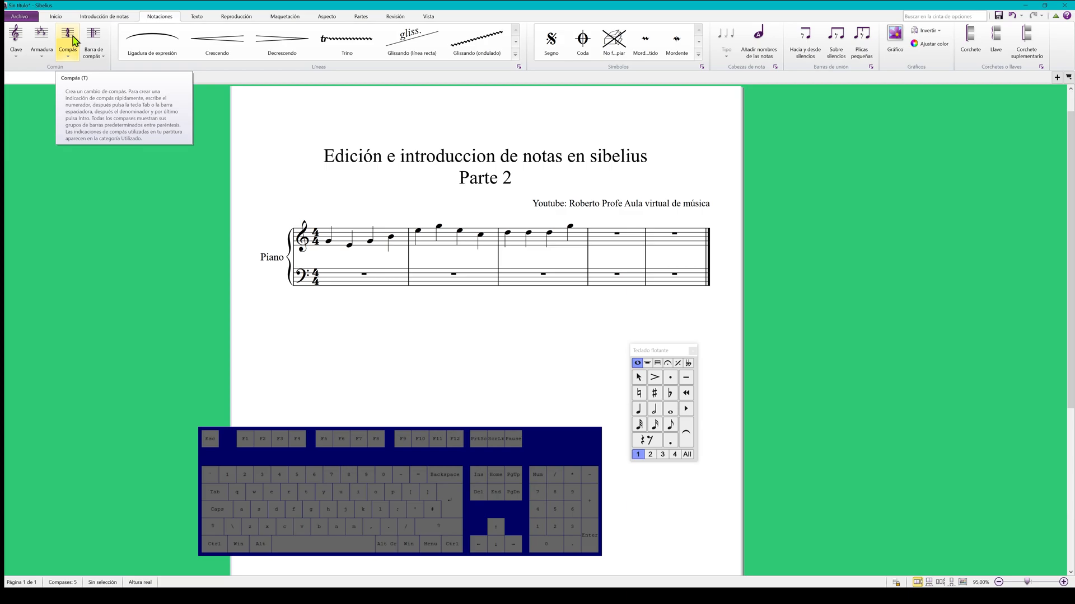
- Change the time signature to 3/4 for the music in bar 2
click(432, 242)
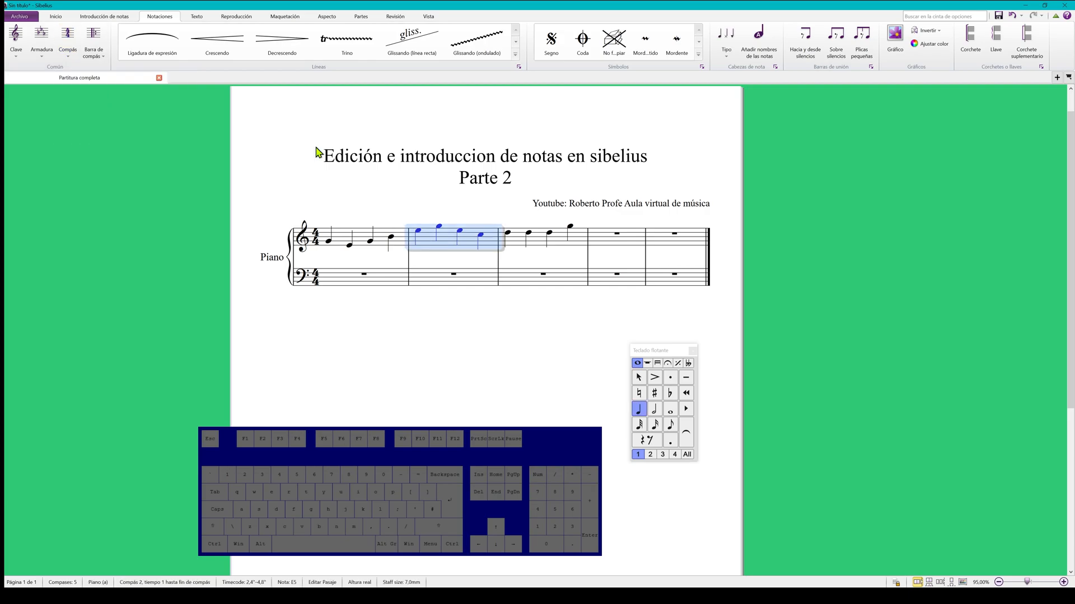
click(68, 39)
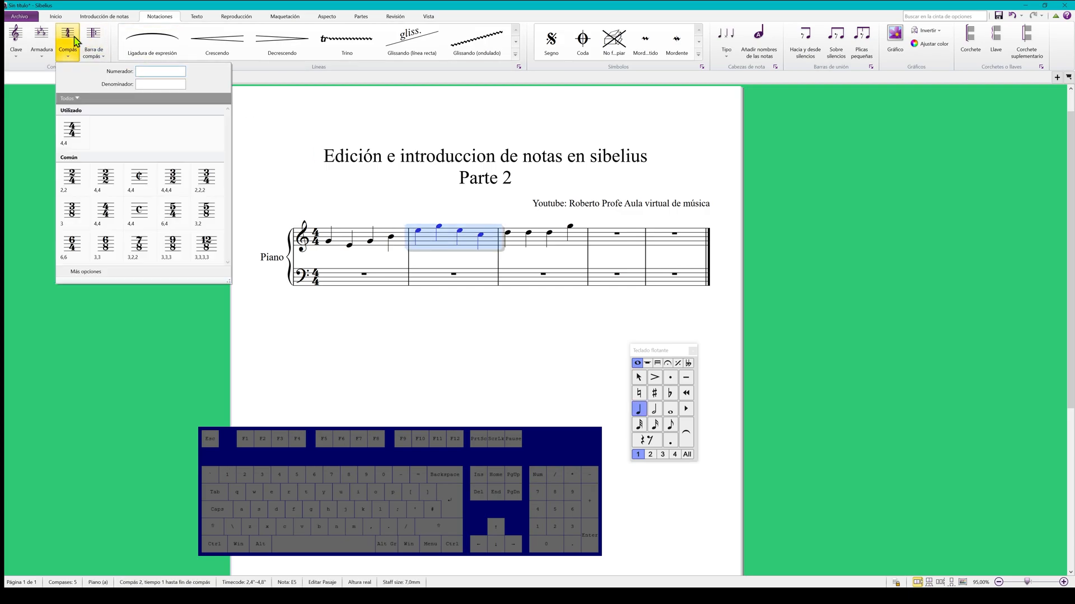
click(206, 179)
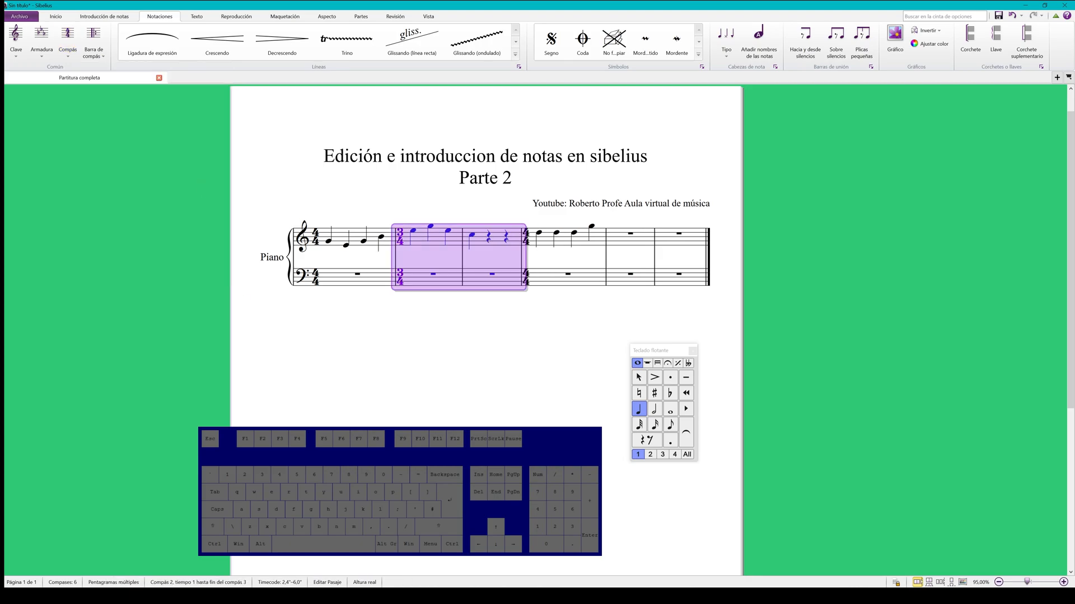
- Remove the 3/4 time signature change and clear the notes from all bars of the score
click(401, 239)
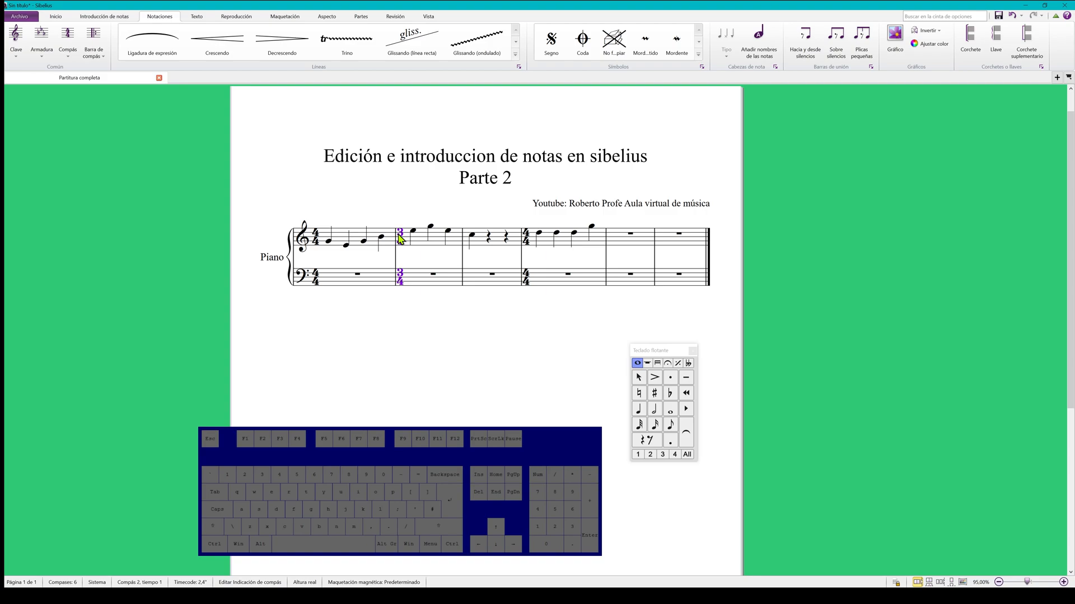
key(Tab)
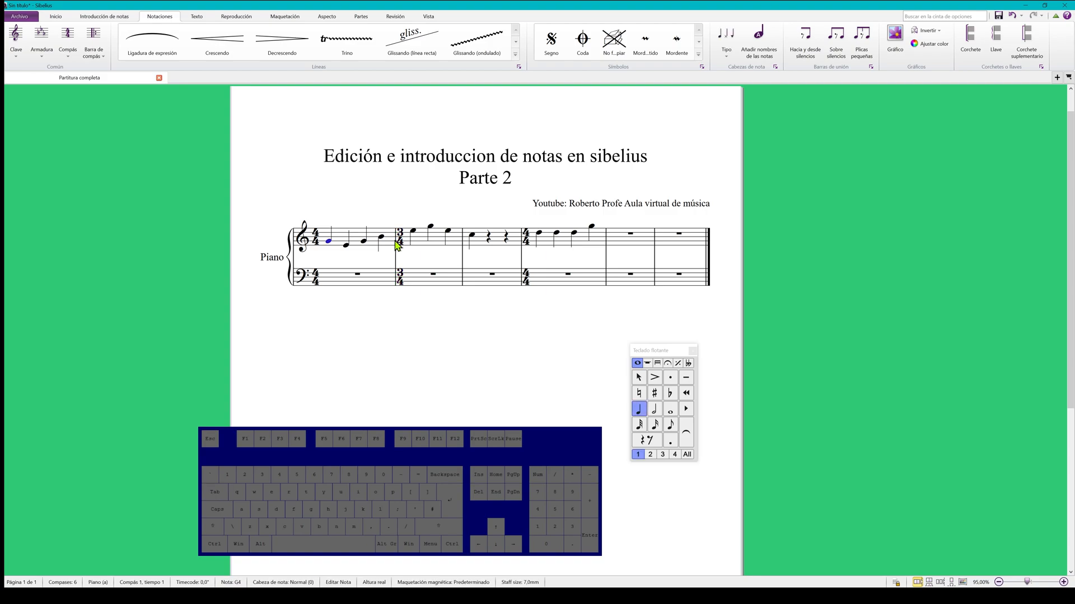
click(403, 312)
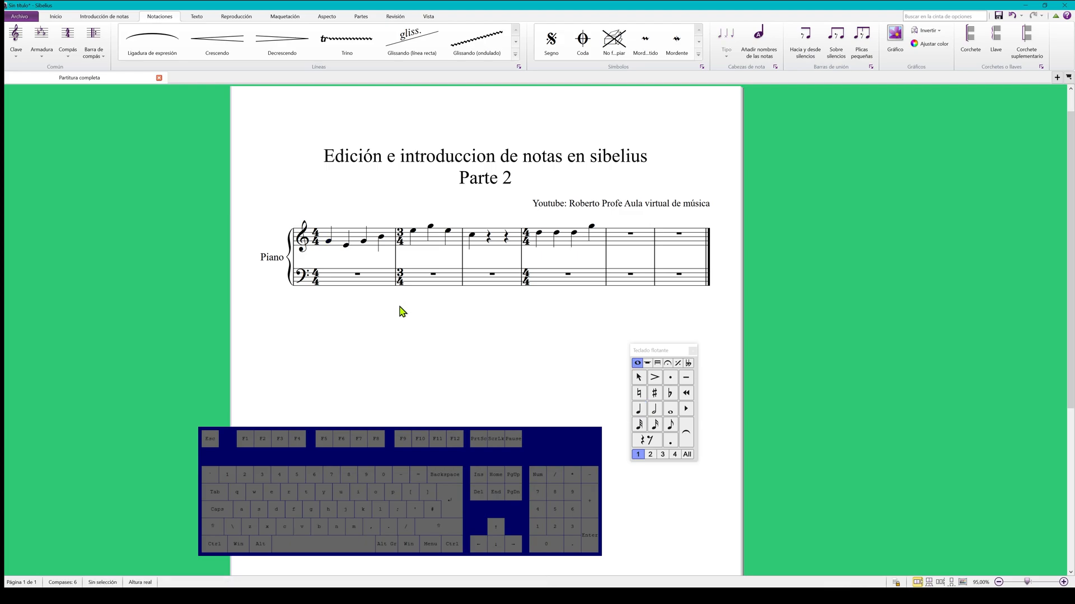
click(404, 239)
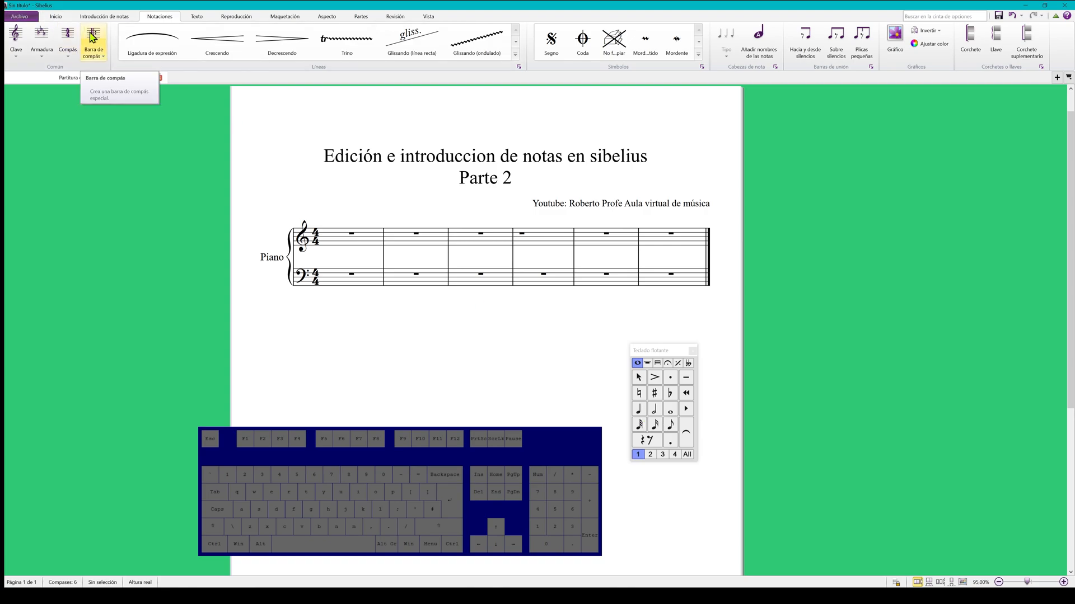
- Enter quarter notes A, A, B, E in bar 1 and G, B, C, C in bar 2 of the treble staff
click(643, 410)
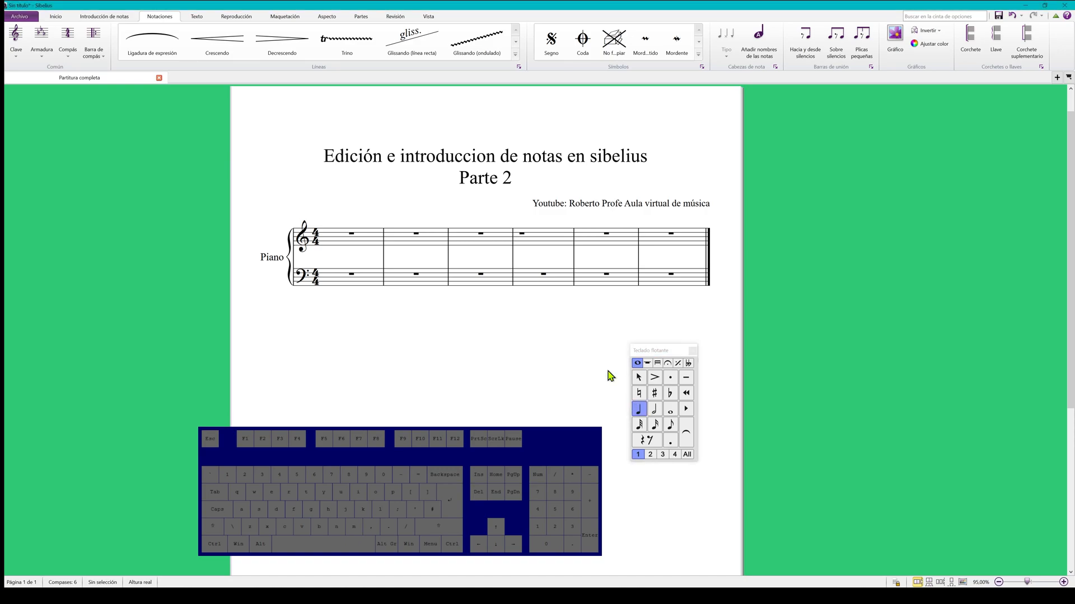
click(341, 240)
click(329, 239)
click(369, 237)
key(e)
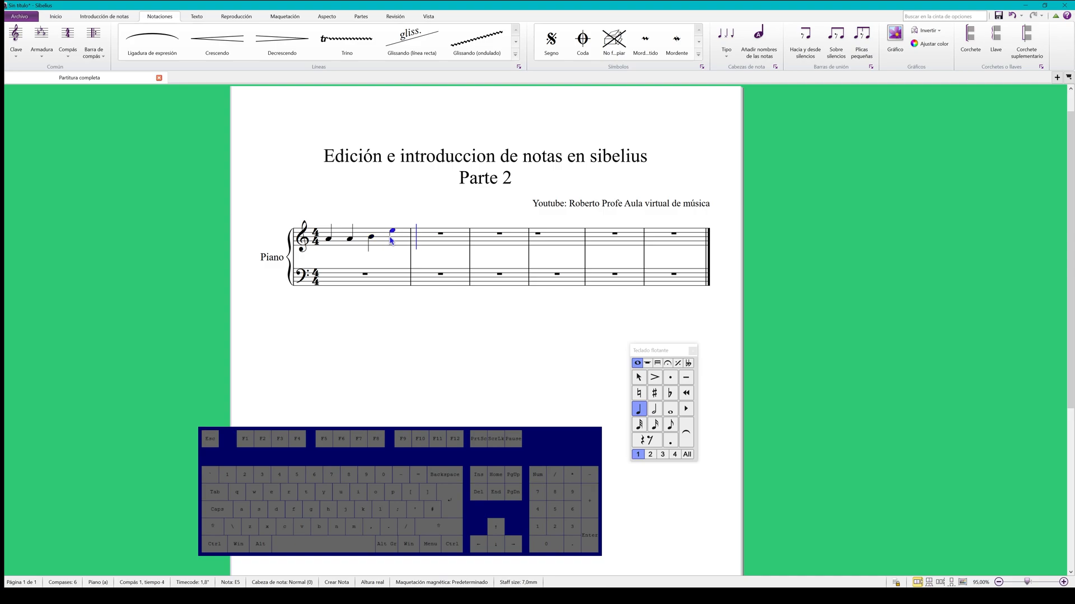
key(g)
key(b)
key(c)
key(c)
click(639, 379)
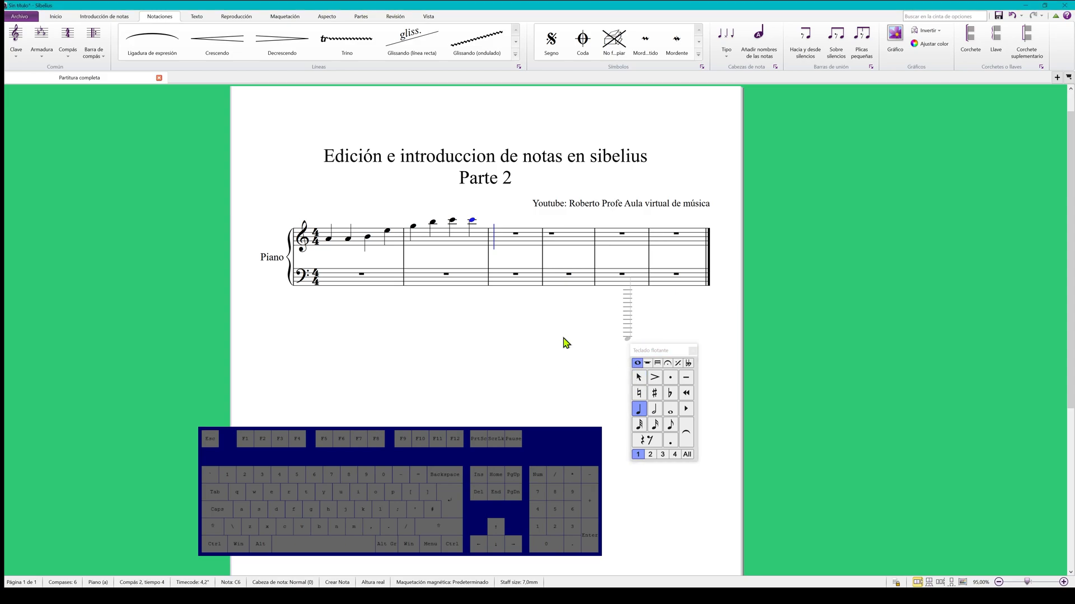
key(Escape)
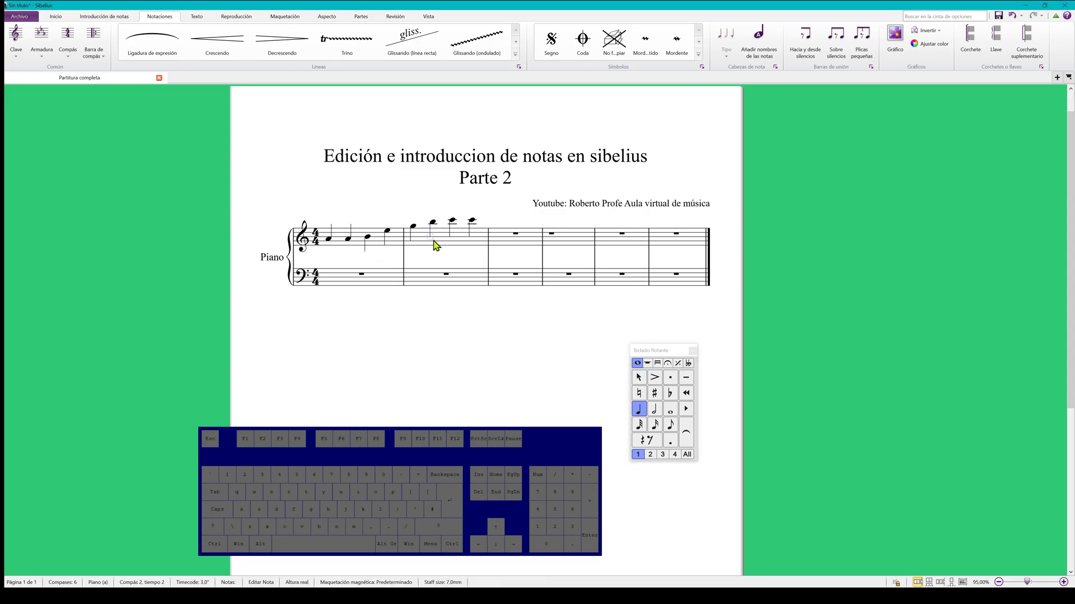
- Enclose bar 2 with start and end repeat barlines by applying the start repeat (Inicio de repetición) to the selected bar
click(427, 247)
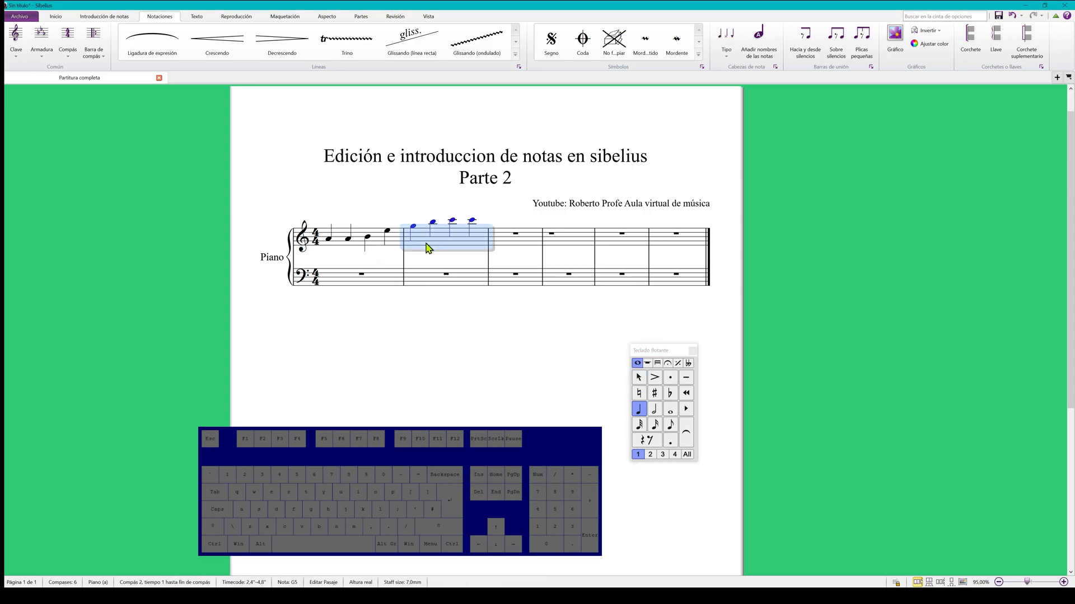
click(94, 40)
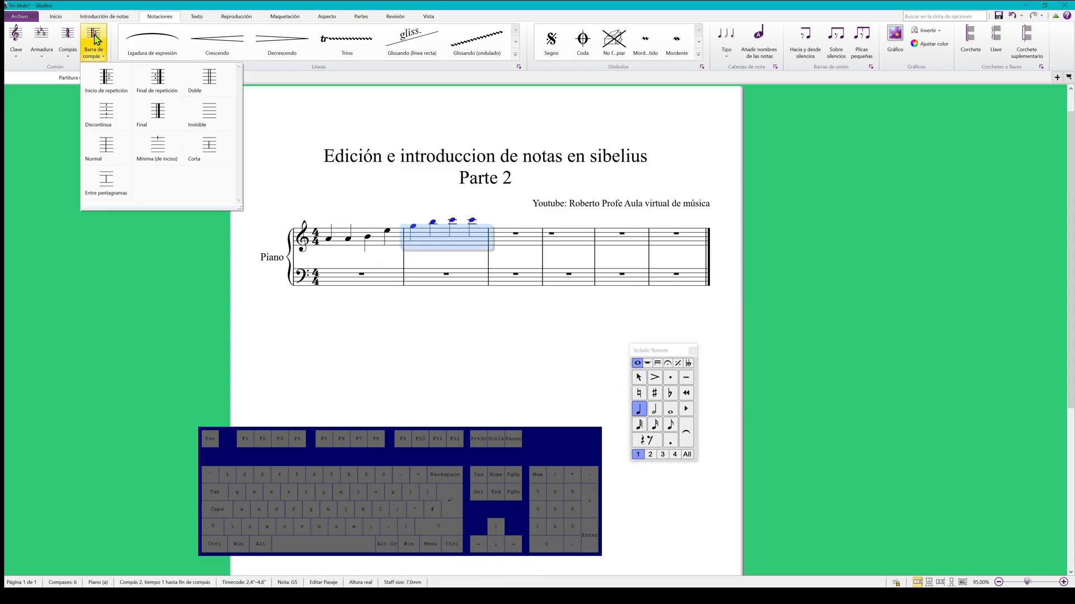
click(107, 79)
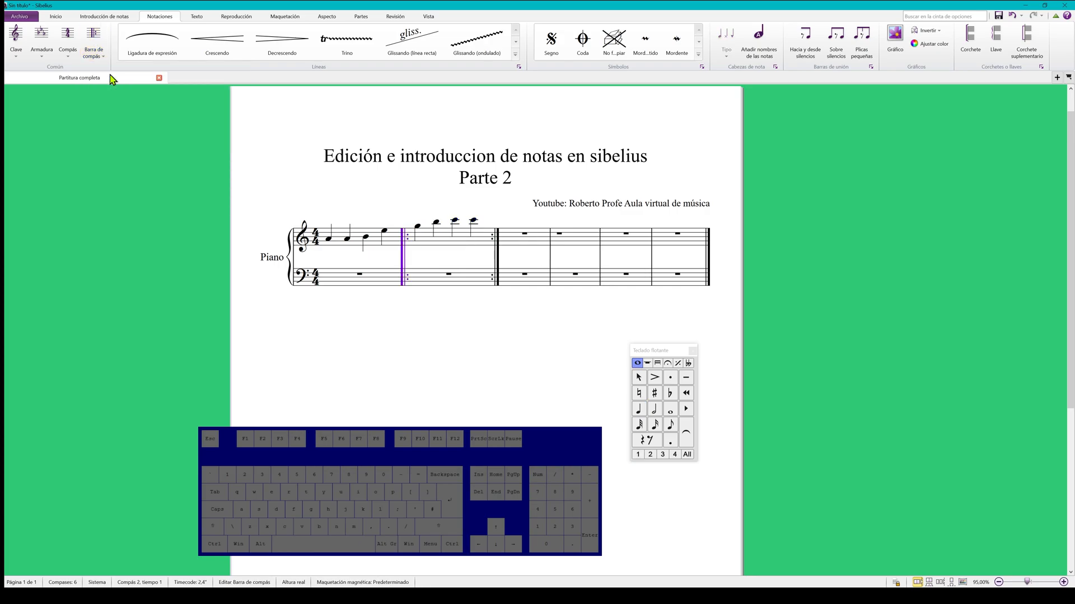
key(Escape)
- Show the playback controls and play the score from bar 1 to hear the repeat of bar 2
click(374, 248)
key(p)
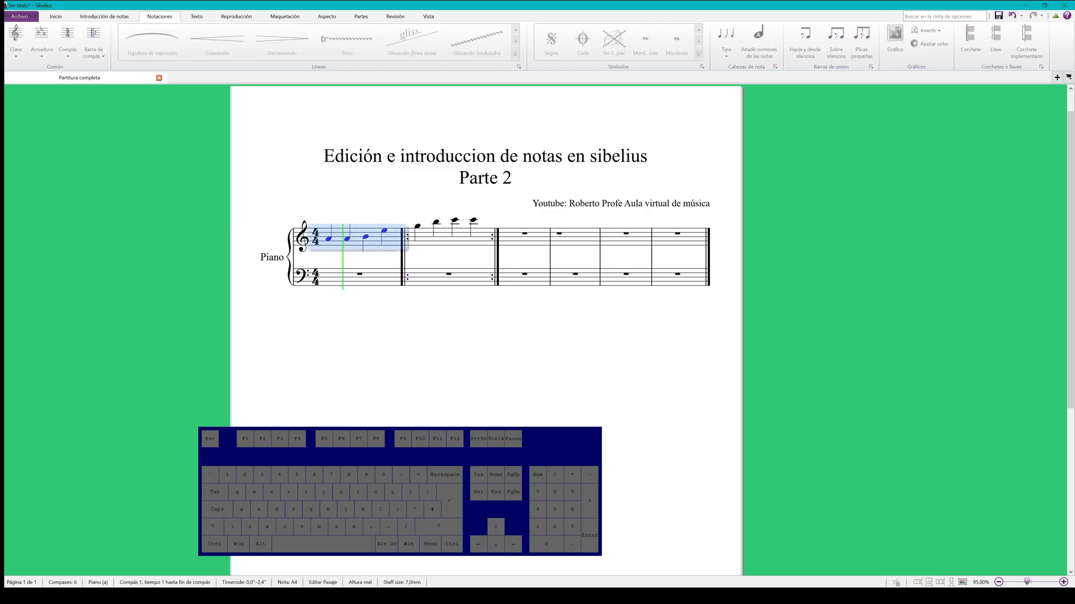
key(space)
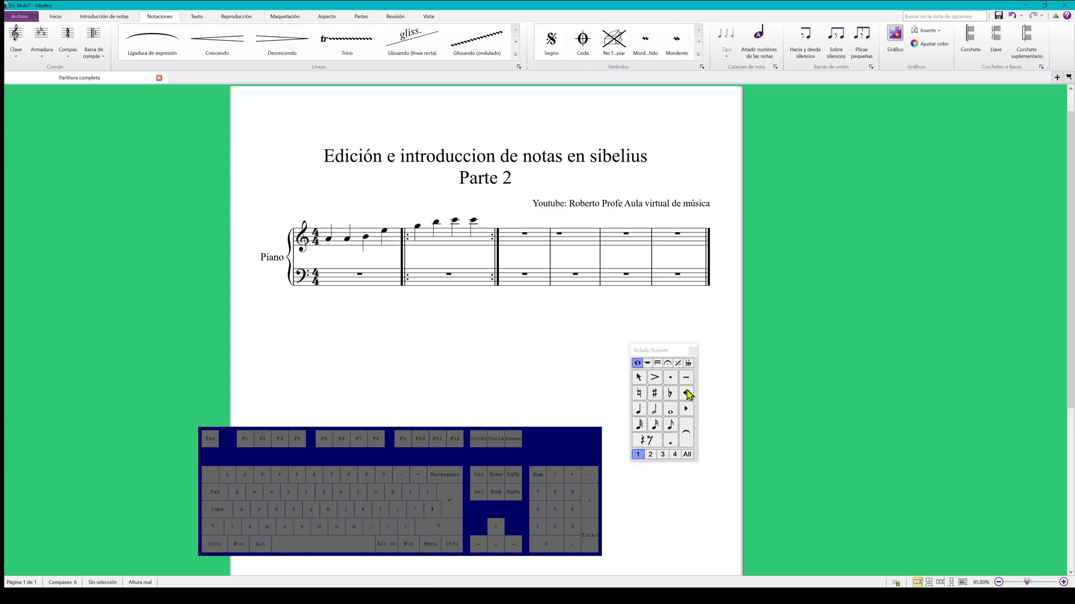
key(ctrl+alt+y)
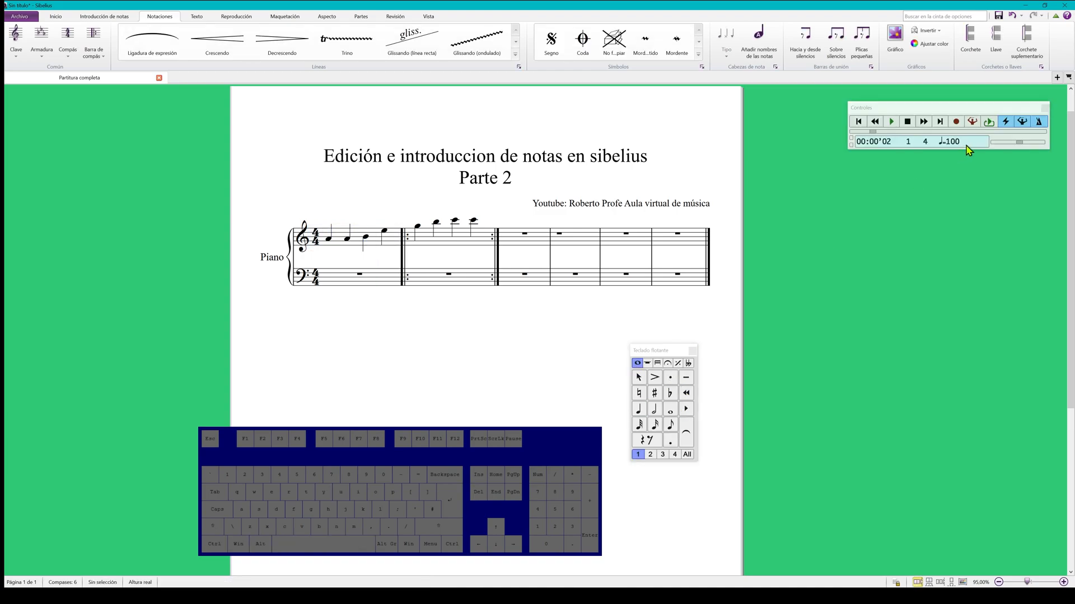
click(357, 248)
key(space)
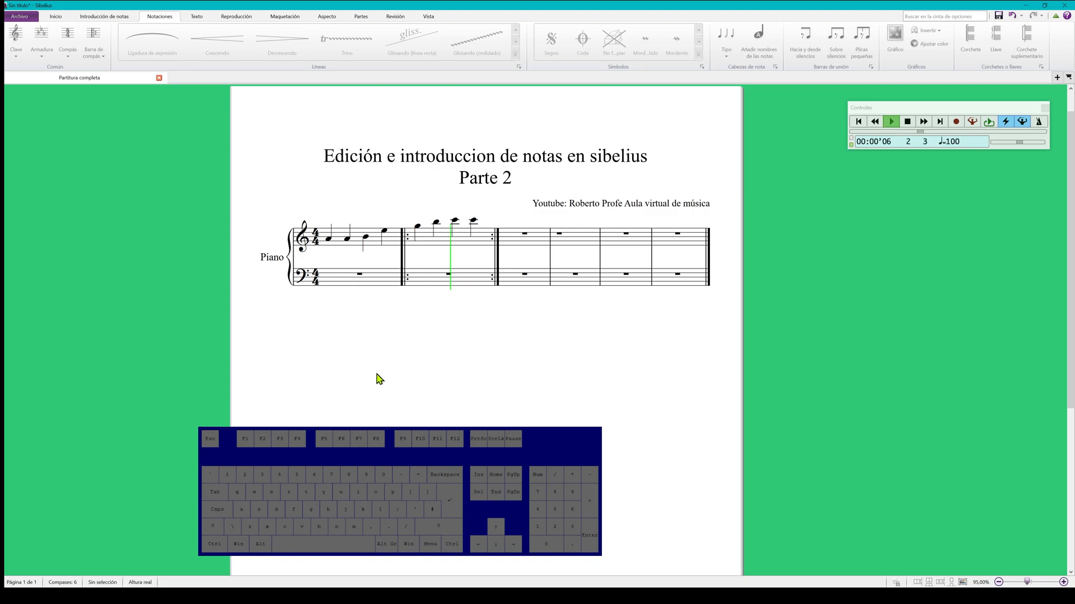
key(space)
- Delete the start and end repeat barlines around bar 2
click(401, 254)
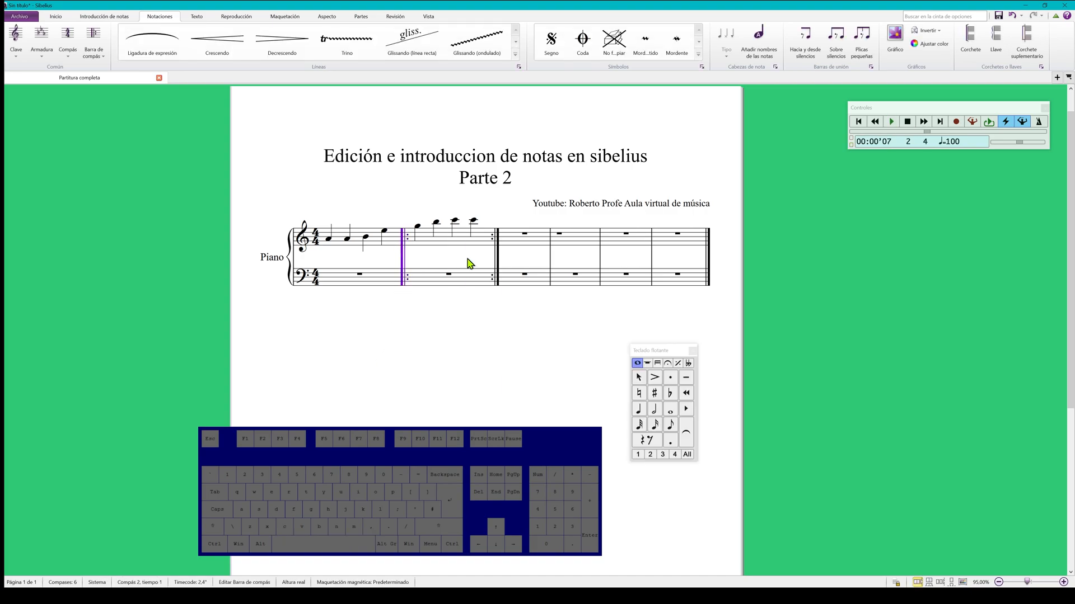
click(498, 265)
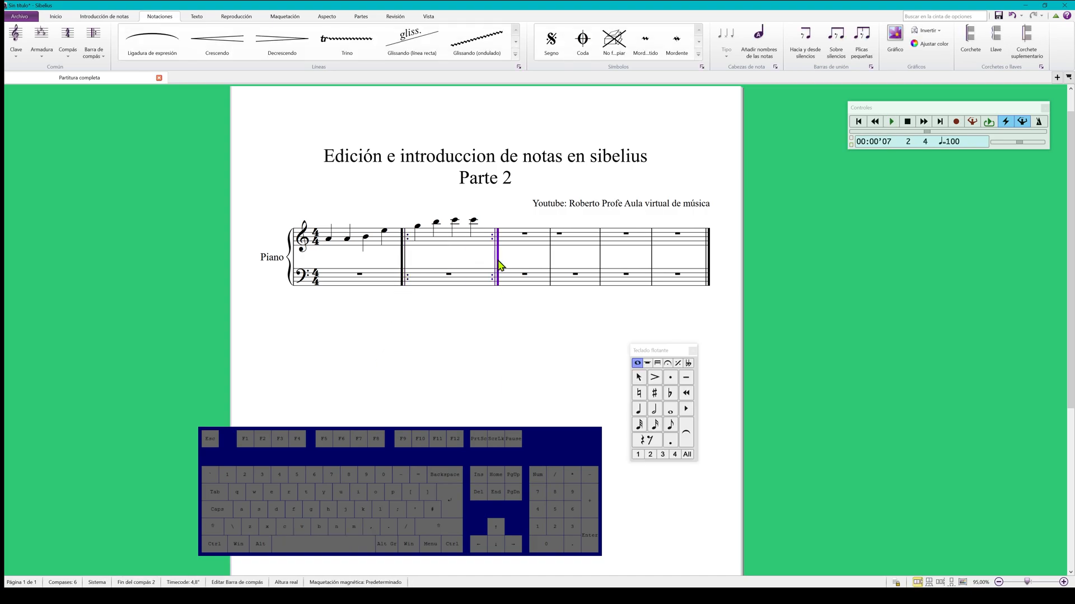
click(402, 258)
key(Delete)
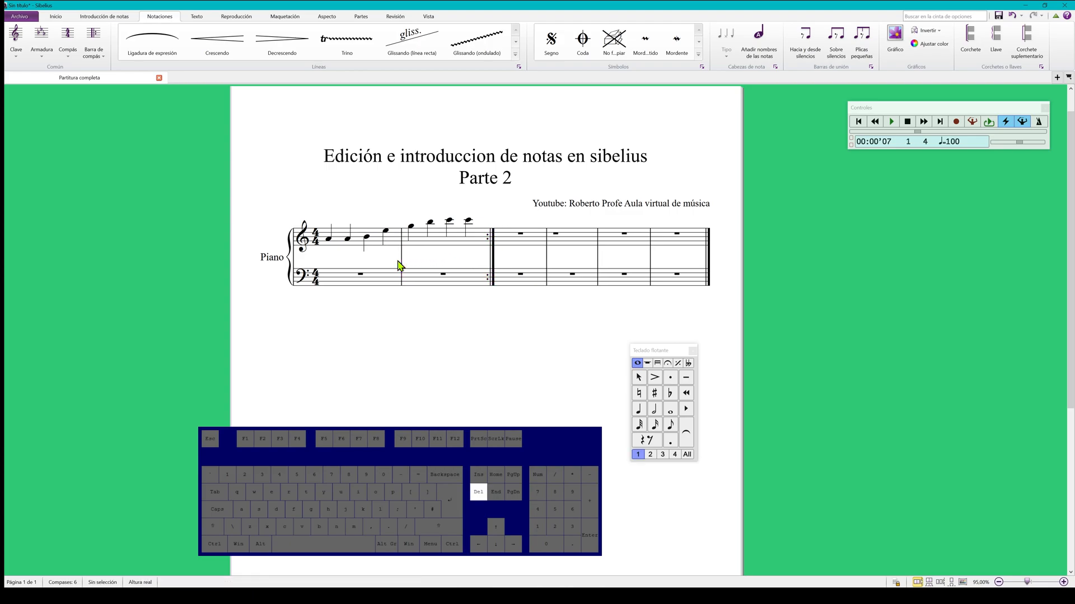
click(492, 273)
key(Delete)
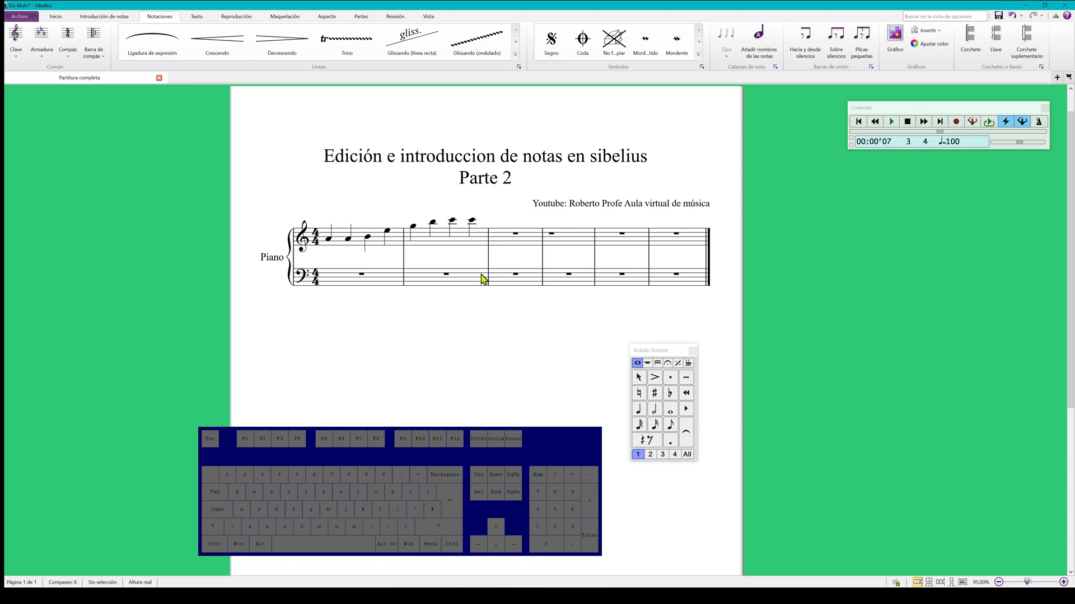
- Enter a quarter rest and quarter notes A, A, D in treble bar 3, and quarter notes A, D, C, C in bar 4
click(638, 410)
click(511, 242)
key(a)
key(d)
key(a)
key(d)
key(c)
key(c)
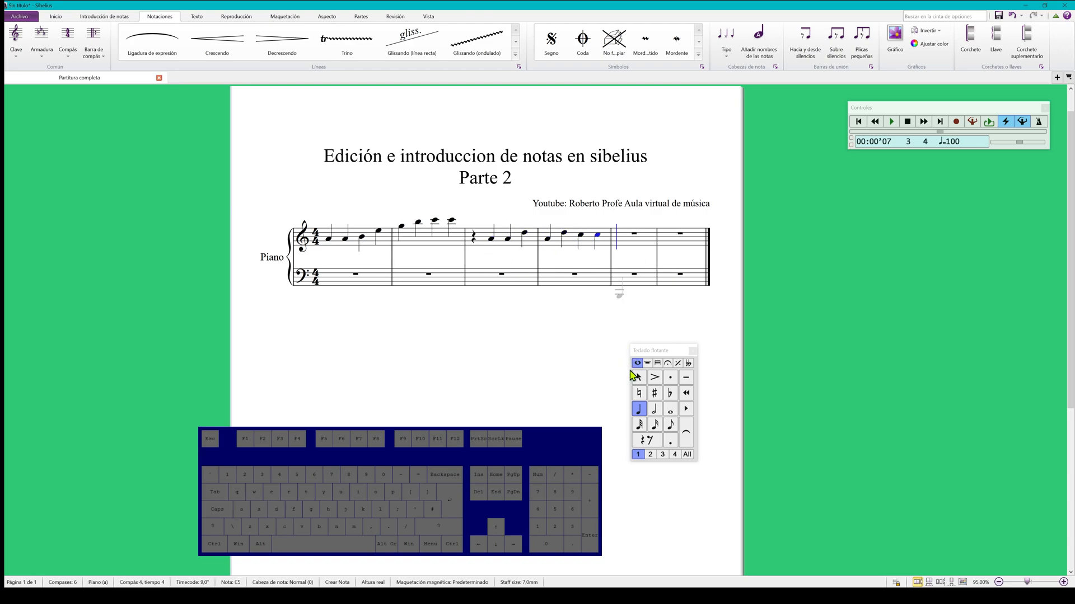
key(Escape)
key(Escape)
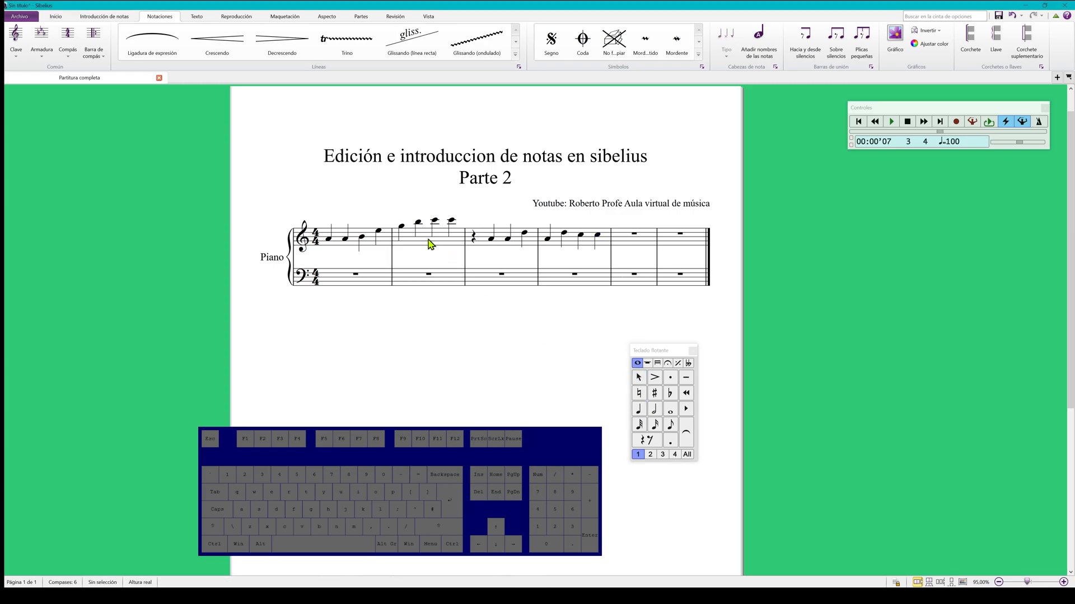
- Set a start repeat barline between bars 1 and 2 and an end repeat barline (Final de repetición) after bar 4
click(392, 261)
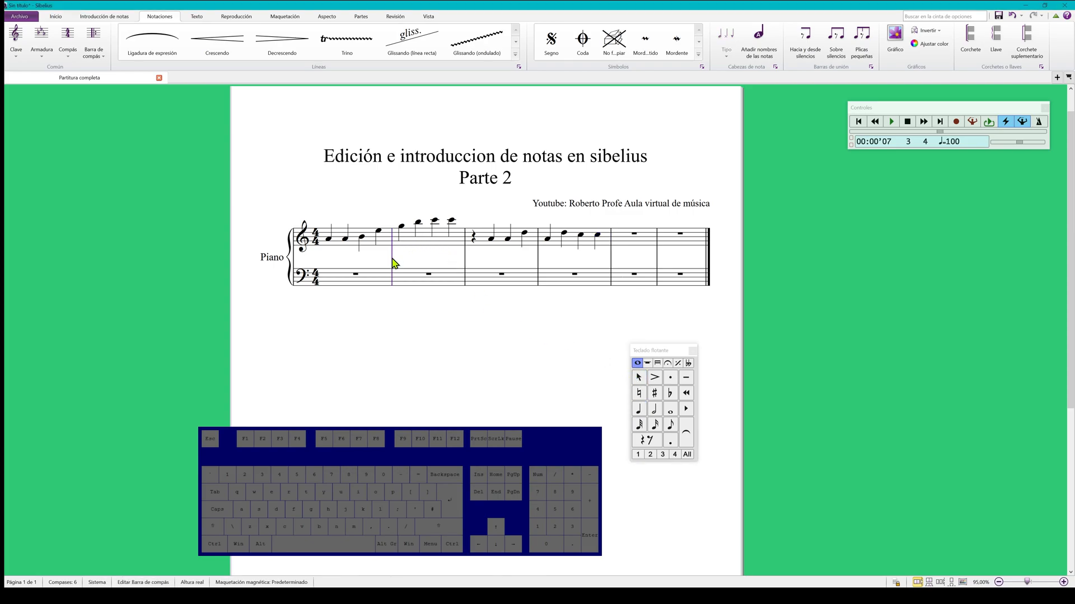
click(93, 36)
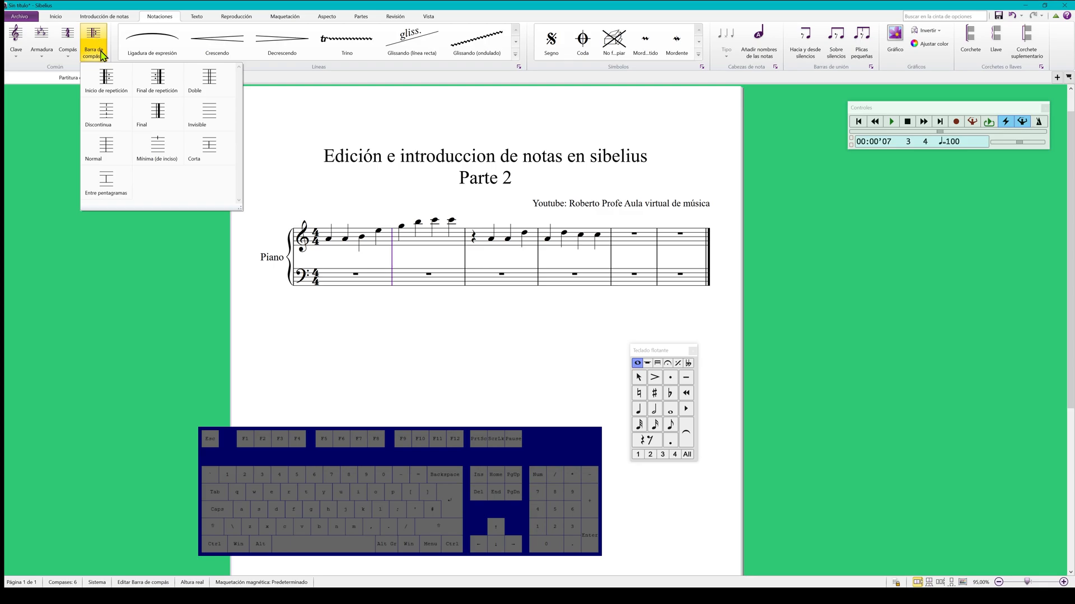
click(107, 77)
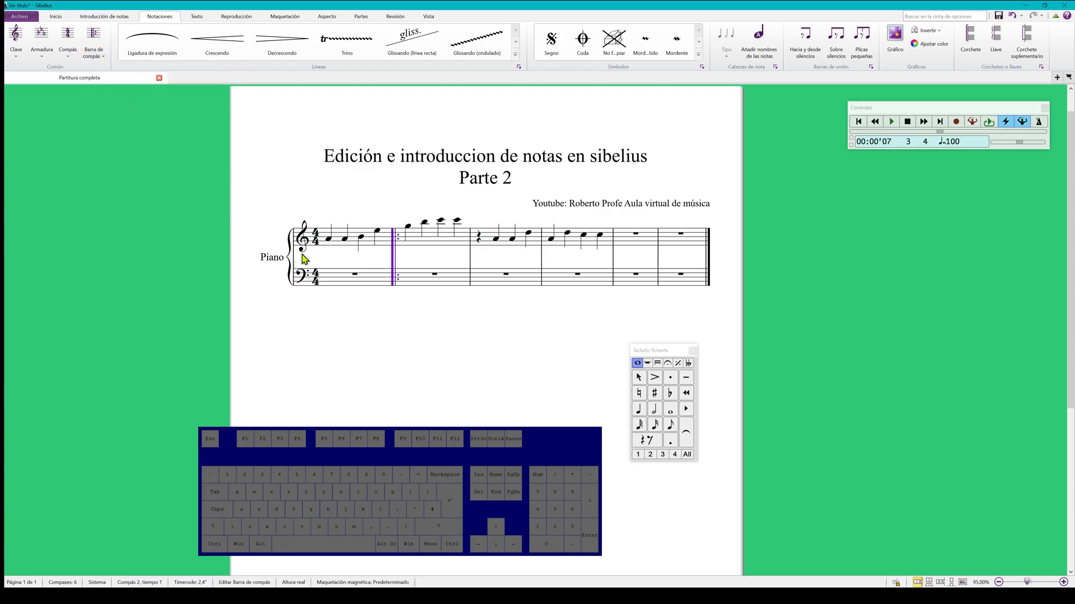
click(614, 261)
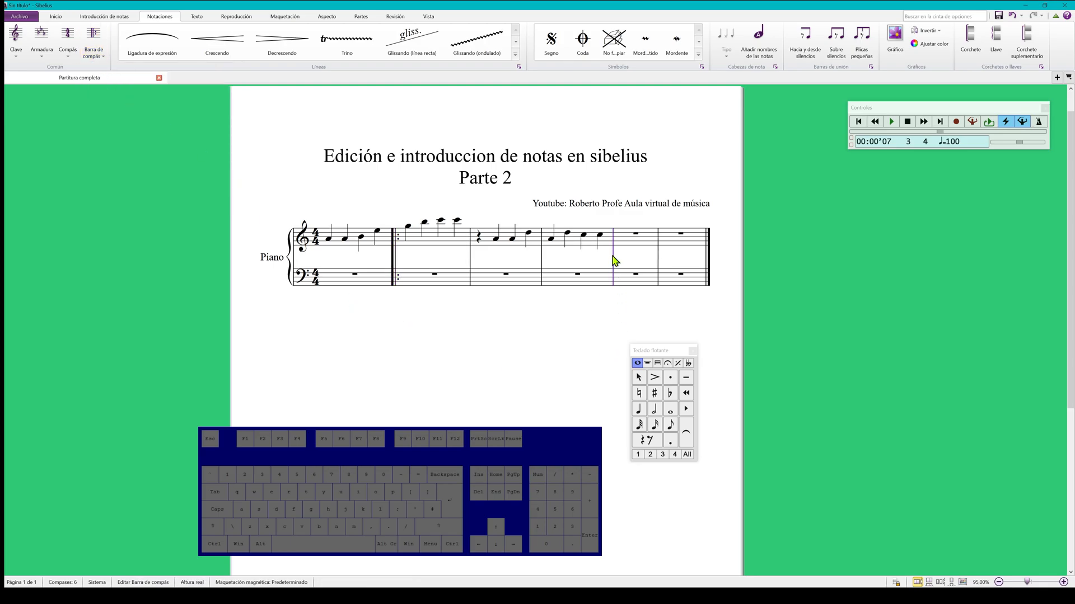
click(105, 52)
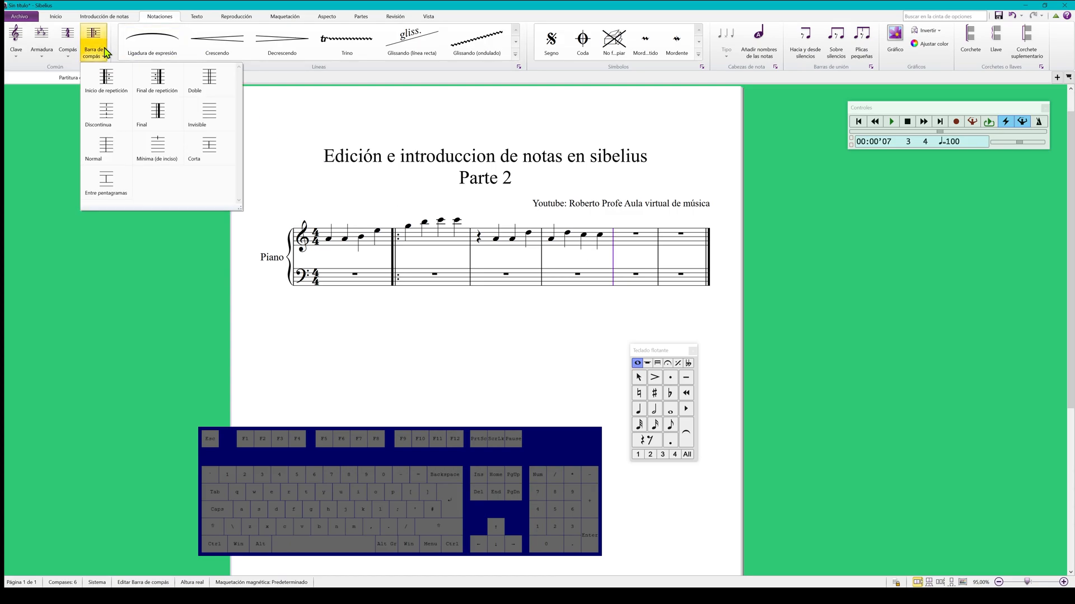
click(164, 88)
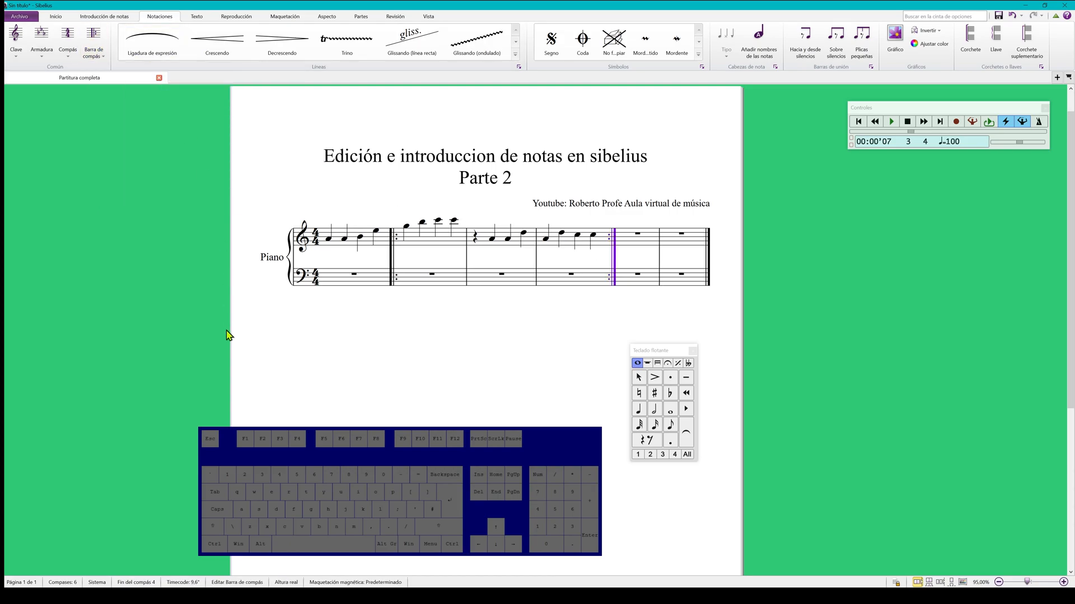
- Change the barline between bars 5 and 6 to a double barline (Doble)
click(662, 251)
click(102, 38)
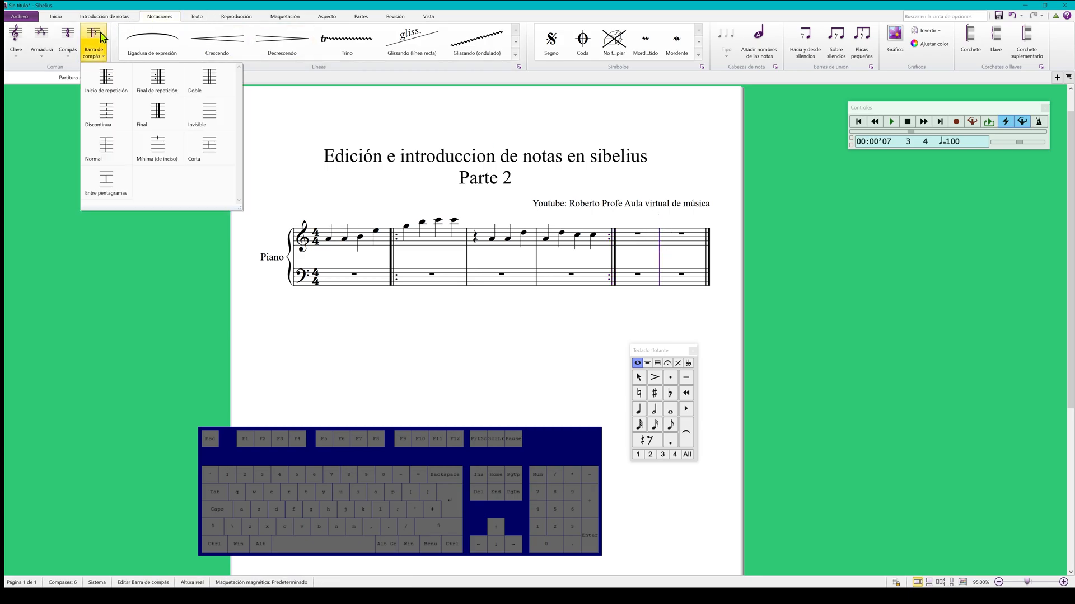
click(210, 77)
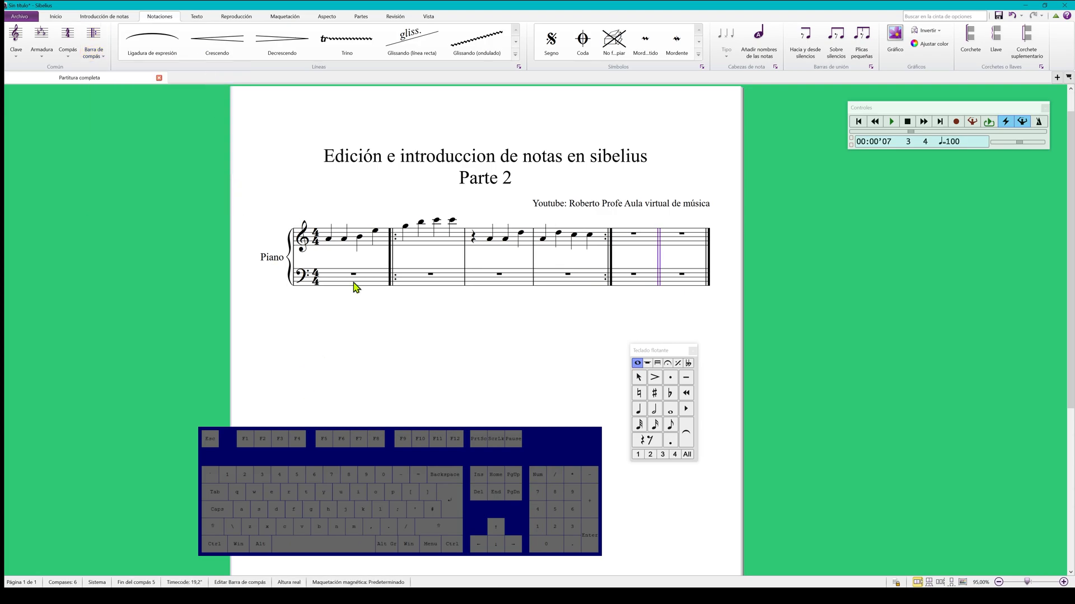
- Undo the double barline and both repeat barlines, and clear the selection
key(ctrl+z)
key(ctrl+z)
key(ctrl+z)
key(ctrl+z)
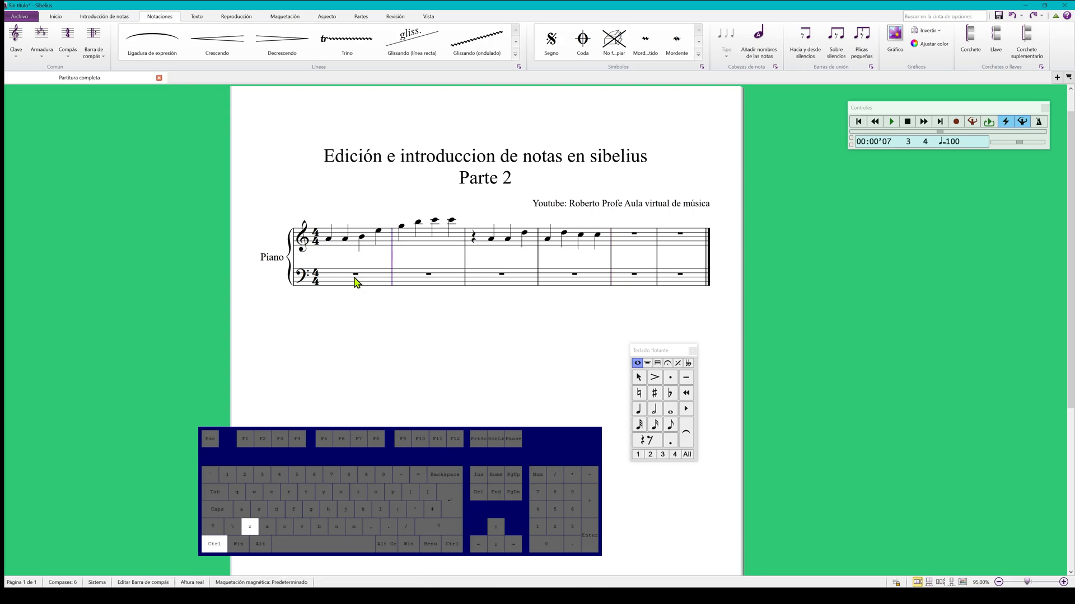
key(Escape)
key(Escape)
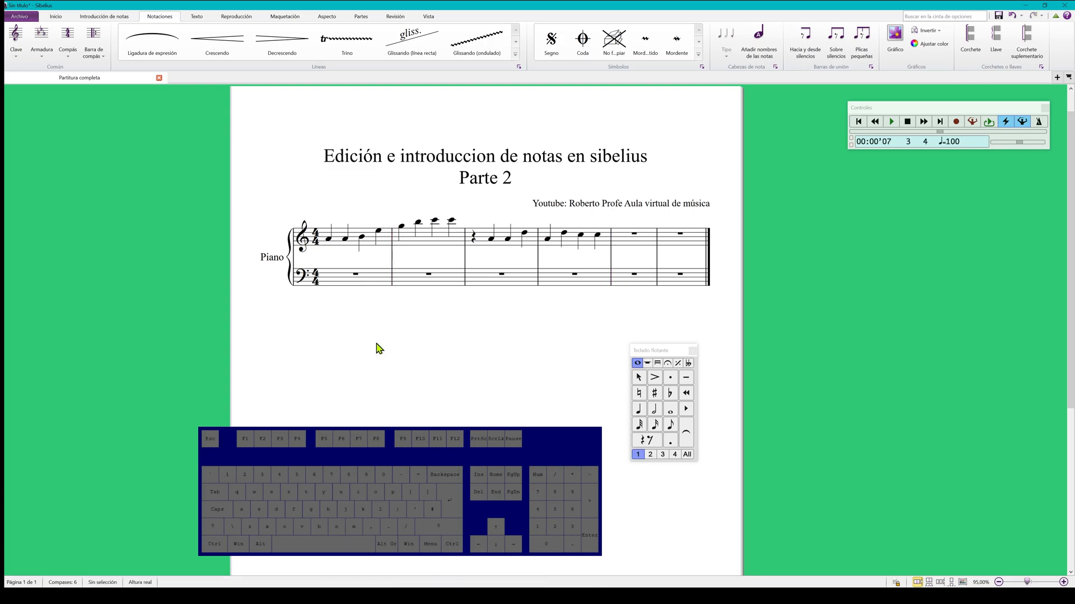
- Add a slur (Ligadura de expresión) over the four notes of bar 1, and undo it
click(329, 239)
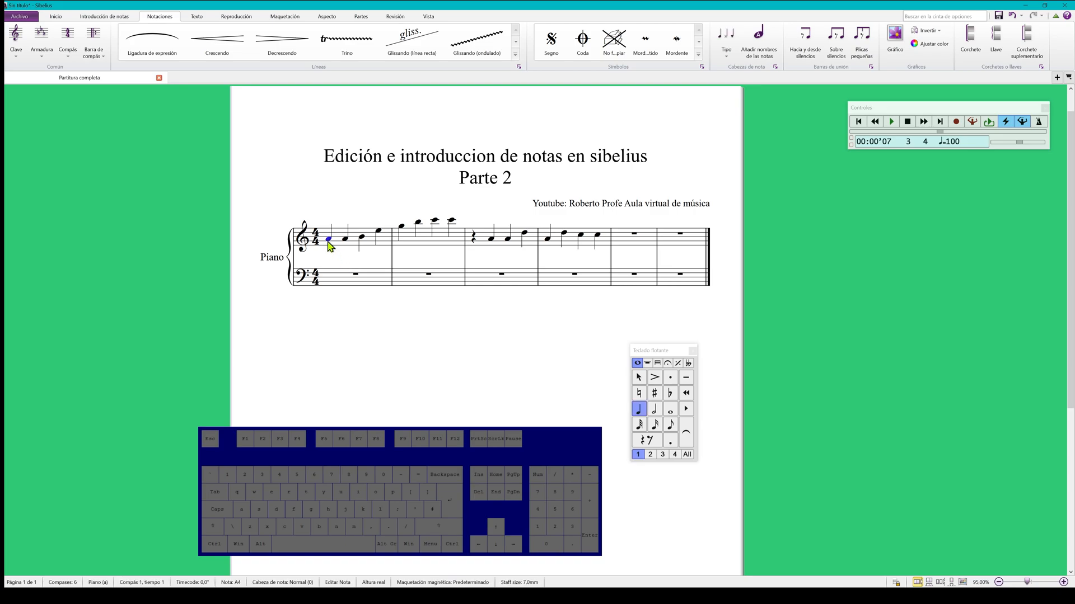
shift+click(379, 235)
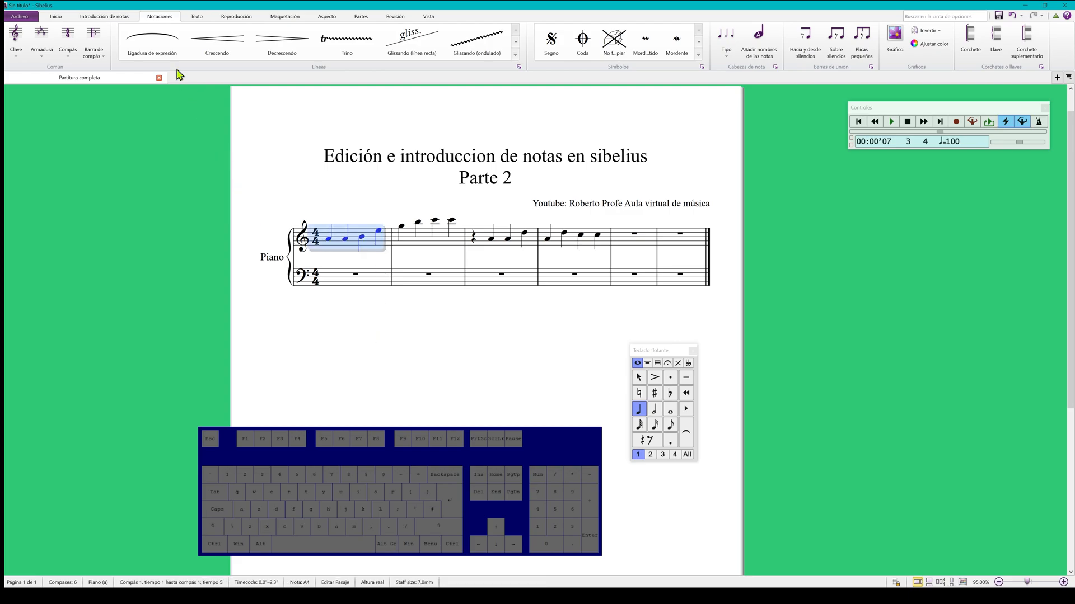
click(163, 47)
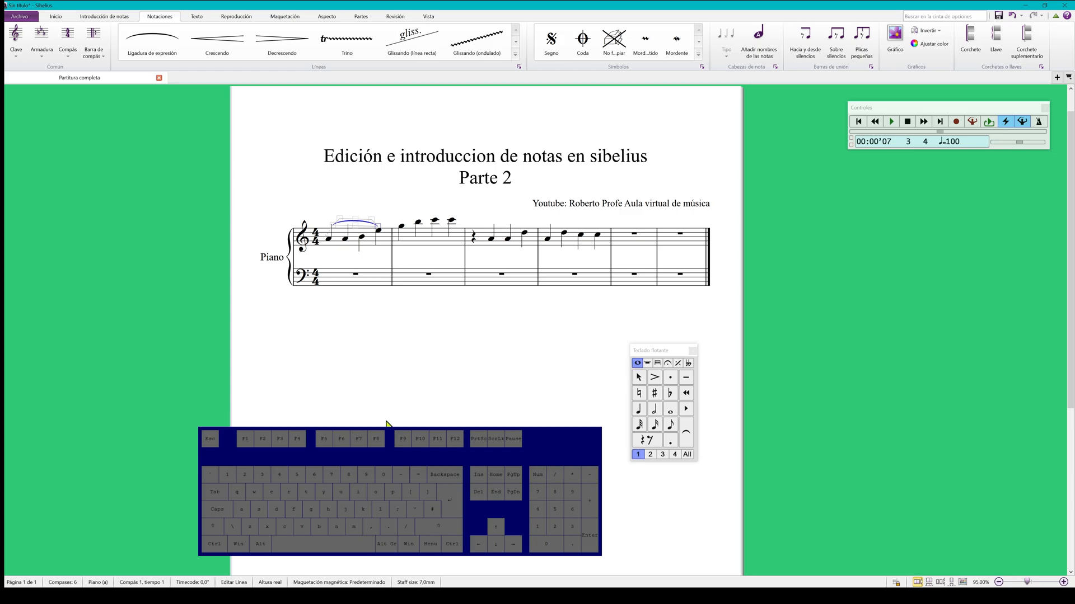
key(ctrl+z)
key(ctrl+z)
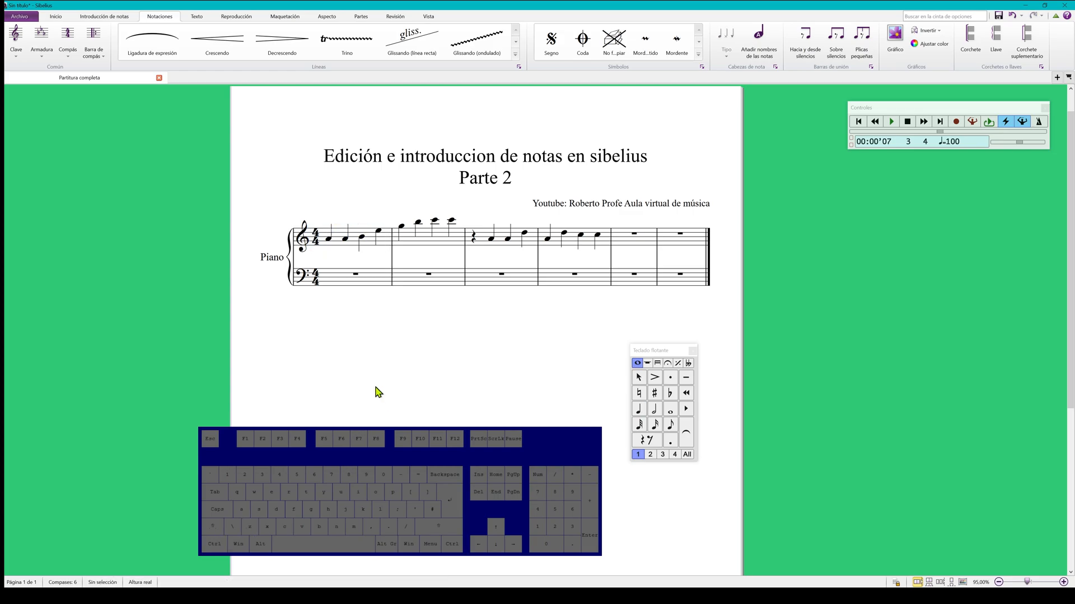
- Add a slur (Ligadura de expresión) from the first note of bar 1 to the third note of bar 2
click(329, 240)
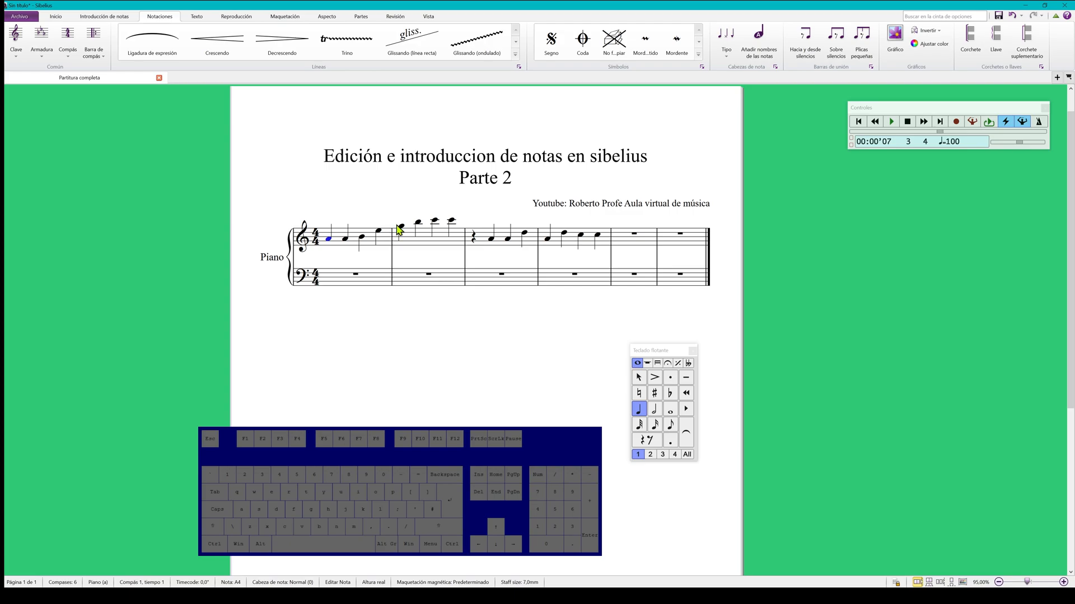
shift+click(436, 224)
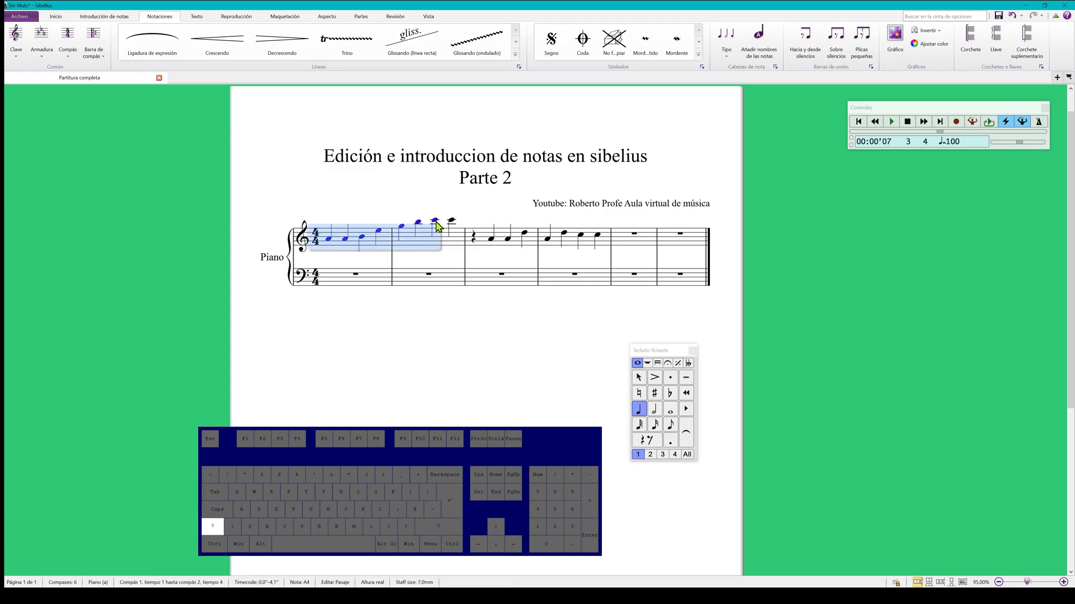
click(160, 49)
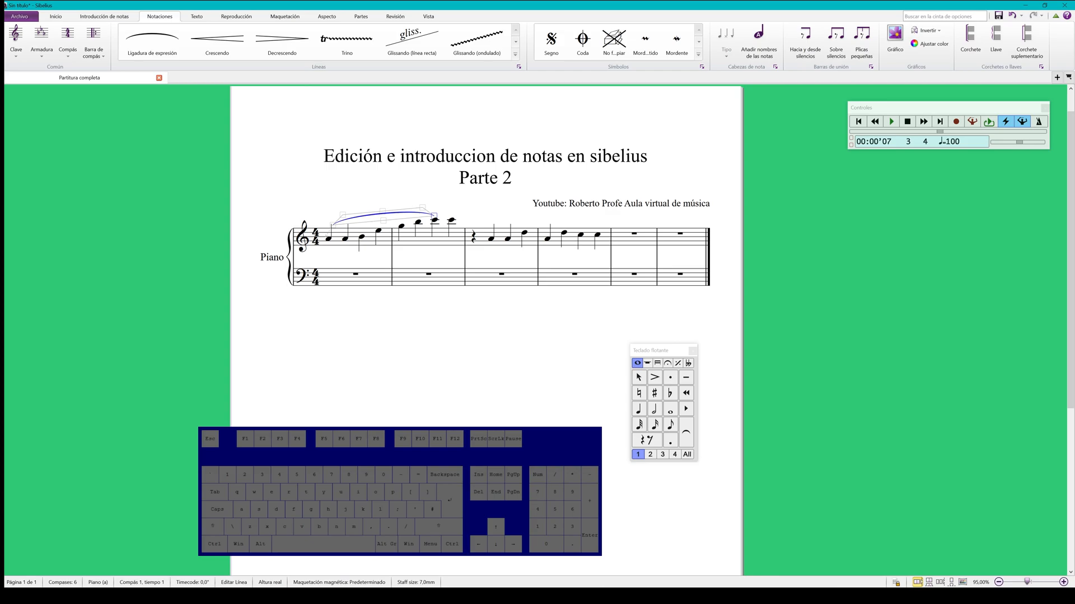
key(Escape)
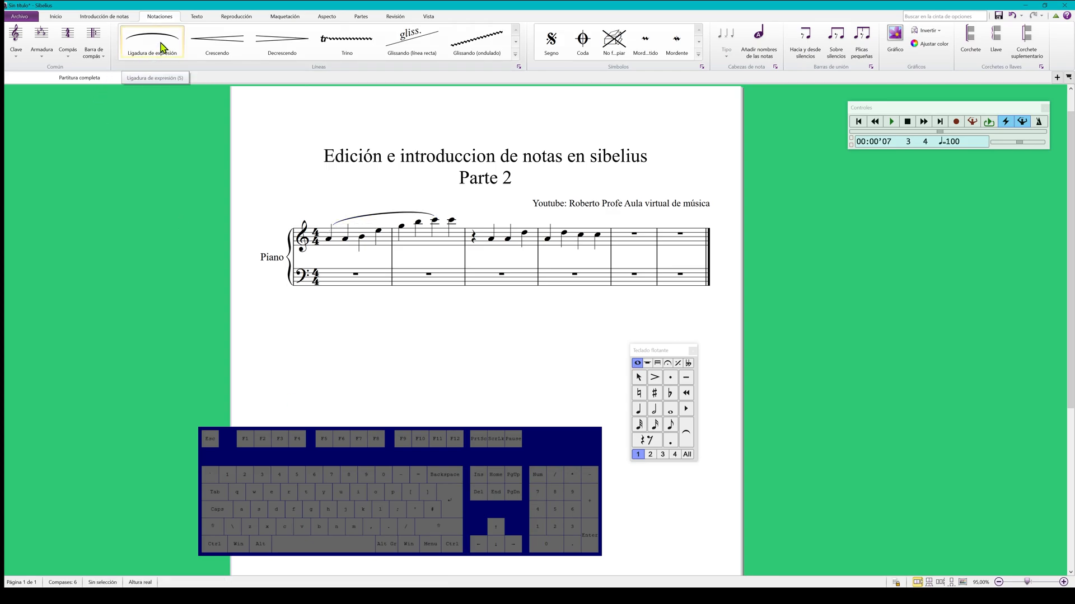
- Undo the slur that spans bars 1 and 2 and clear the selection
key(ctrl+z)
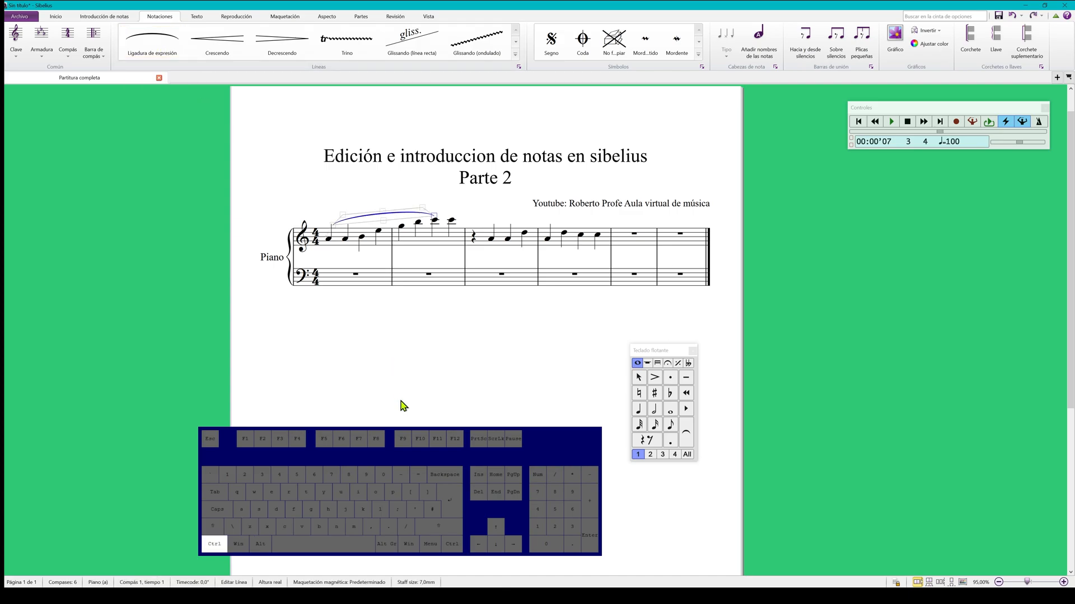
key(Escape)
- Add a slur from the first note of bar 1 to the first note after the rest in bar 3, repeat it, and undo it
click(331, 239)
shift+click(491, 239)
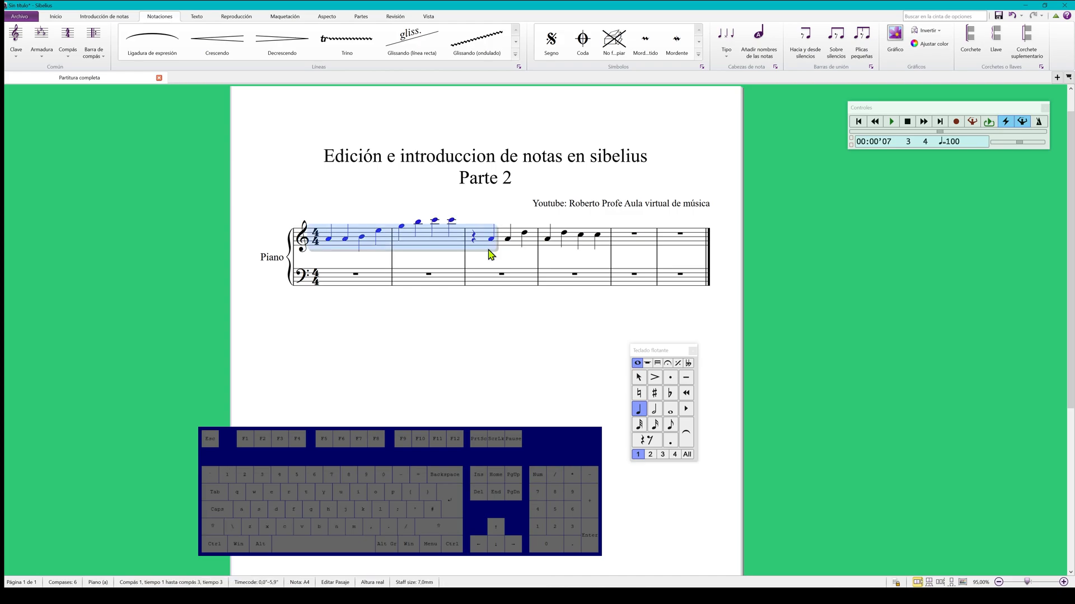
key(s)
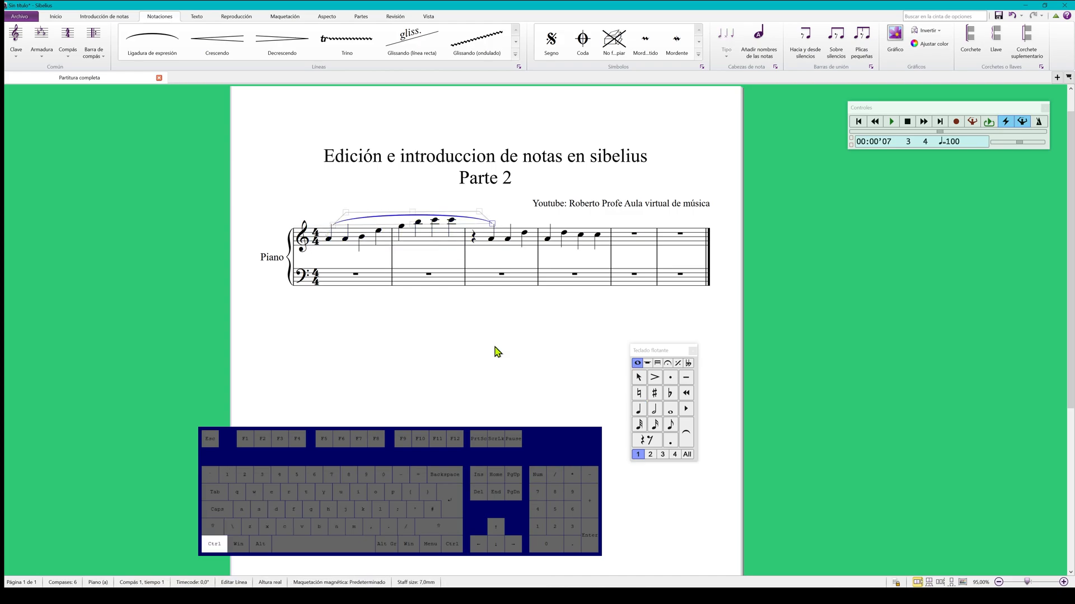
key(ctrl+z)
key(s)
key(ctrl)
key(ctrl+z)
click(496, 350)
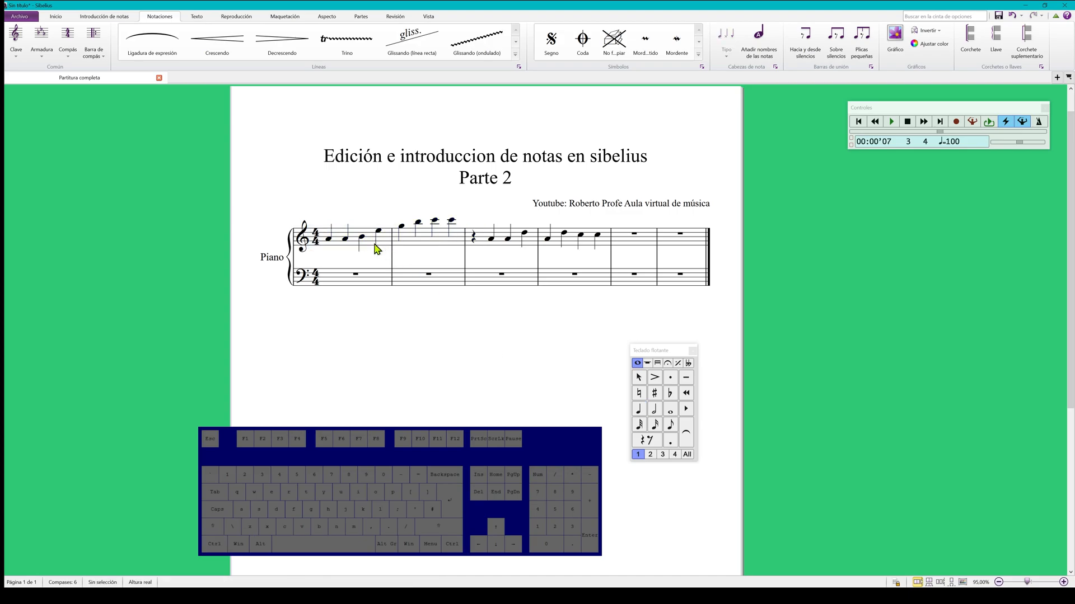
- Add a crescendo hairpin from the first note of bar 1 to the last note of bar 2, and delete it
click(329, 240)
click(218, 38)
drag(342, 257, 449, 256)
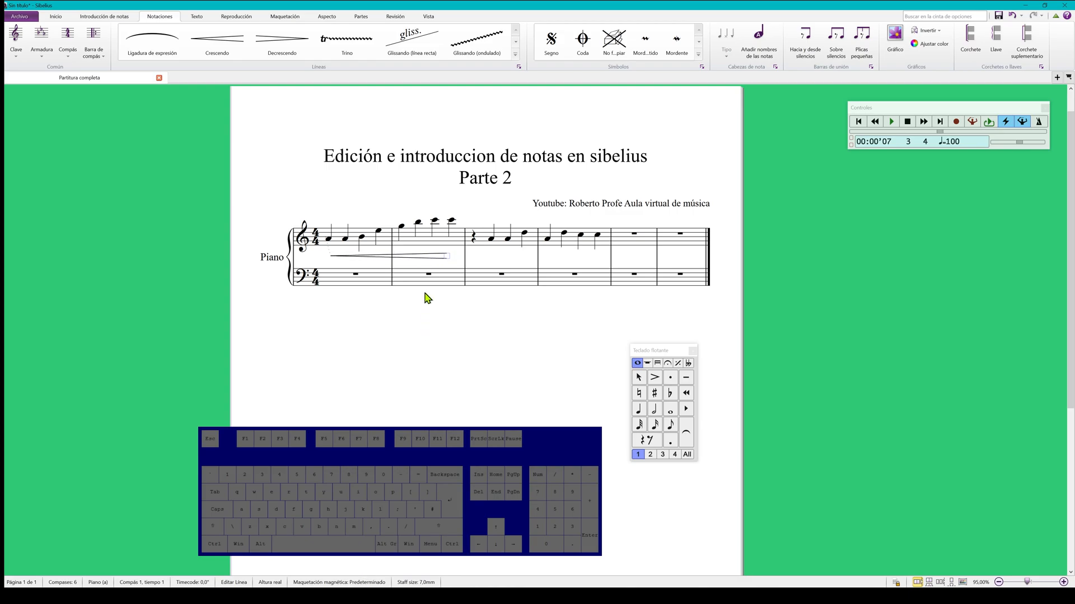
key(Delete)
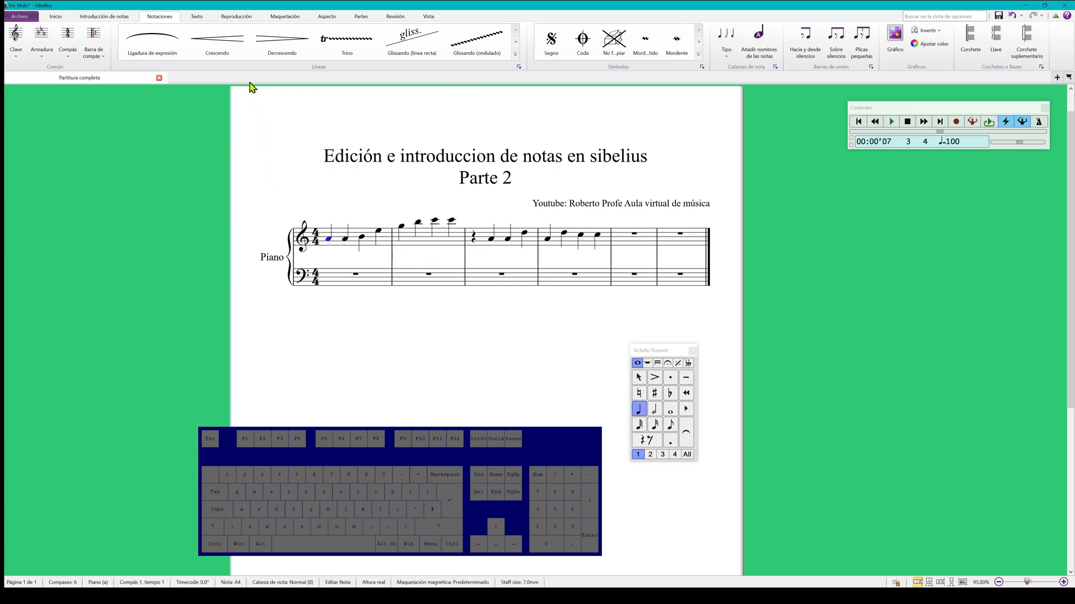
- Add a decrescendo hairpin from the first note of bar 1 to the end of bar 2, and delete it
click(274, 46)
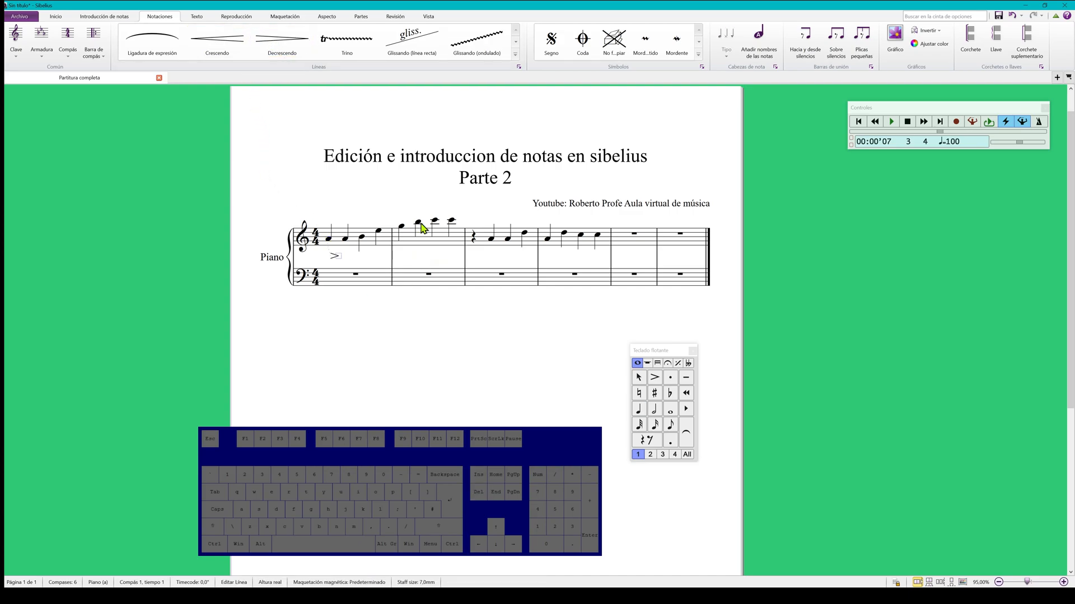
drag(347, 257, 458, 262)
key(Delete)
- Add a crescendo hairpin from the first note of bar 1 to the last note of bar 4
click(330, 239)
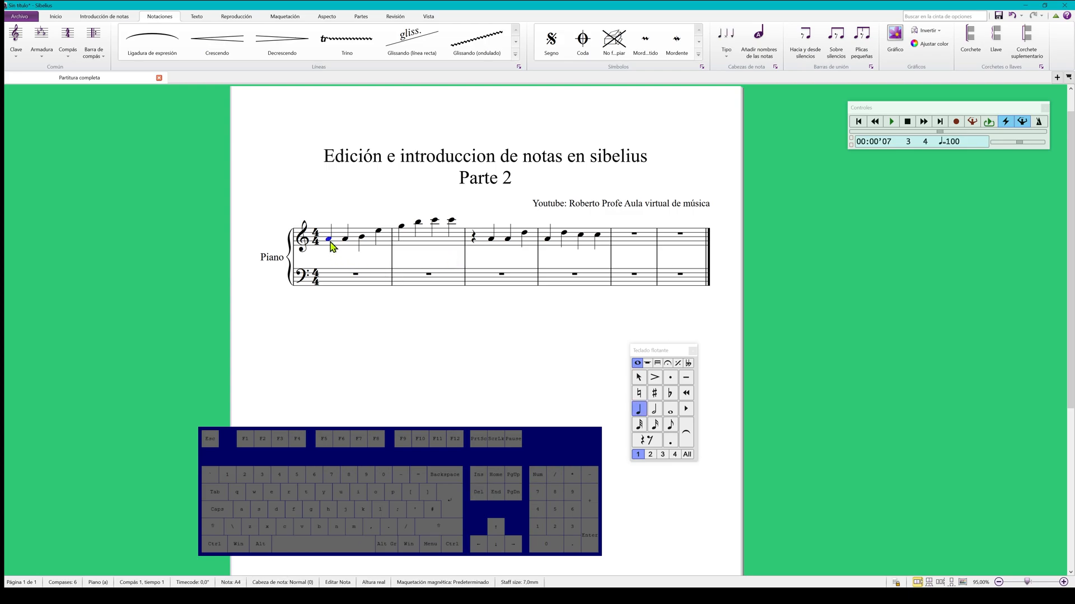
click(217, 39)
drag(341, 261, 605, 256)
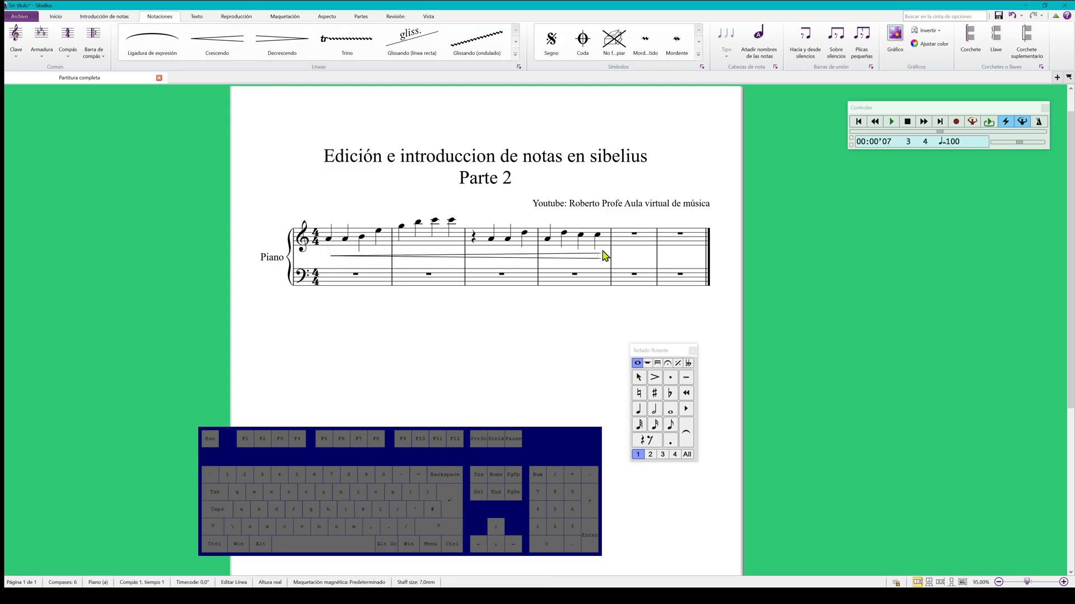
- Play the score from bar 1 to hear the four-bar crescendo, and delete the hairpin
click(338, 247)
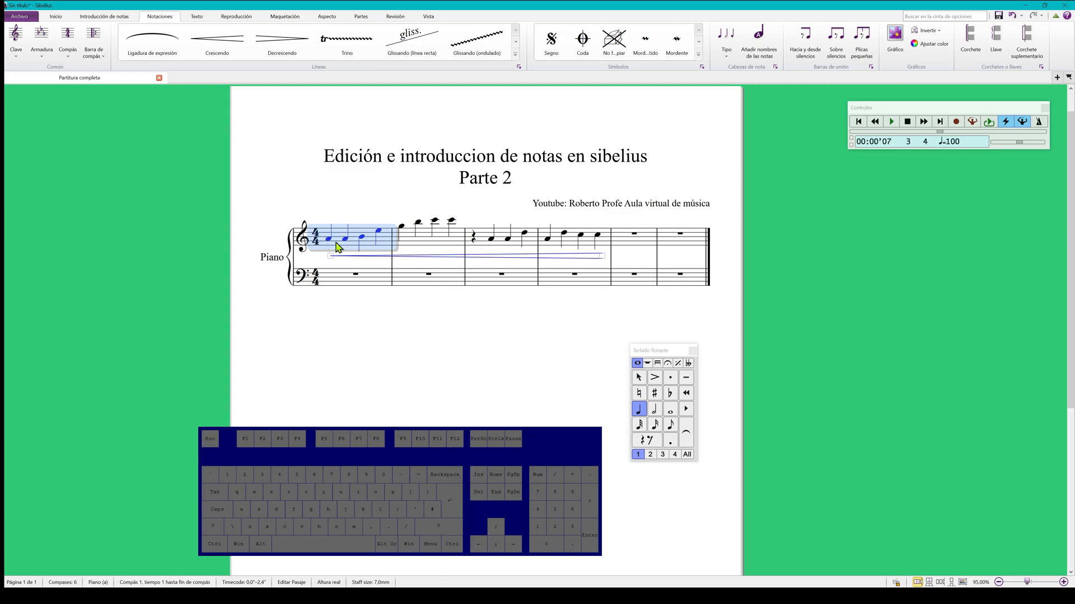
key(space)
key(space)
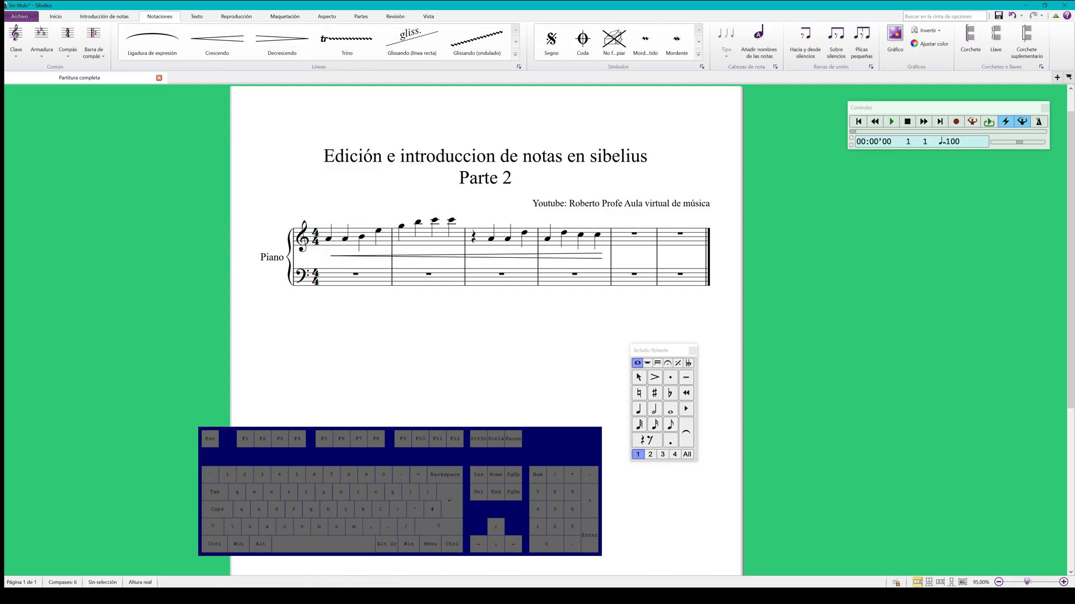
key(space)
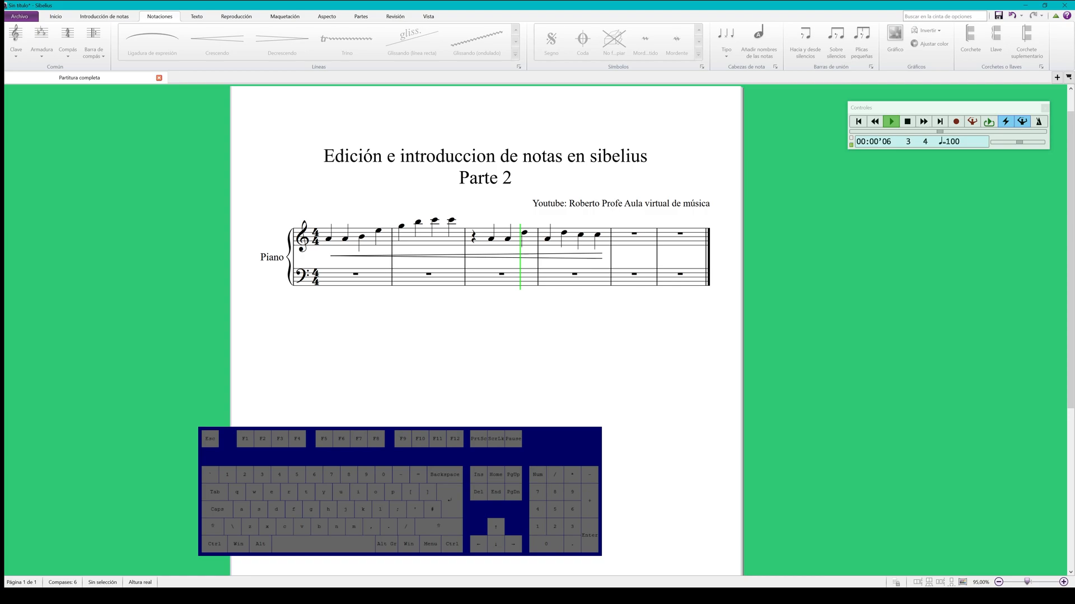
key(space)
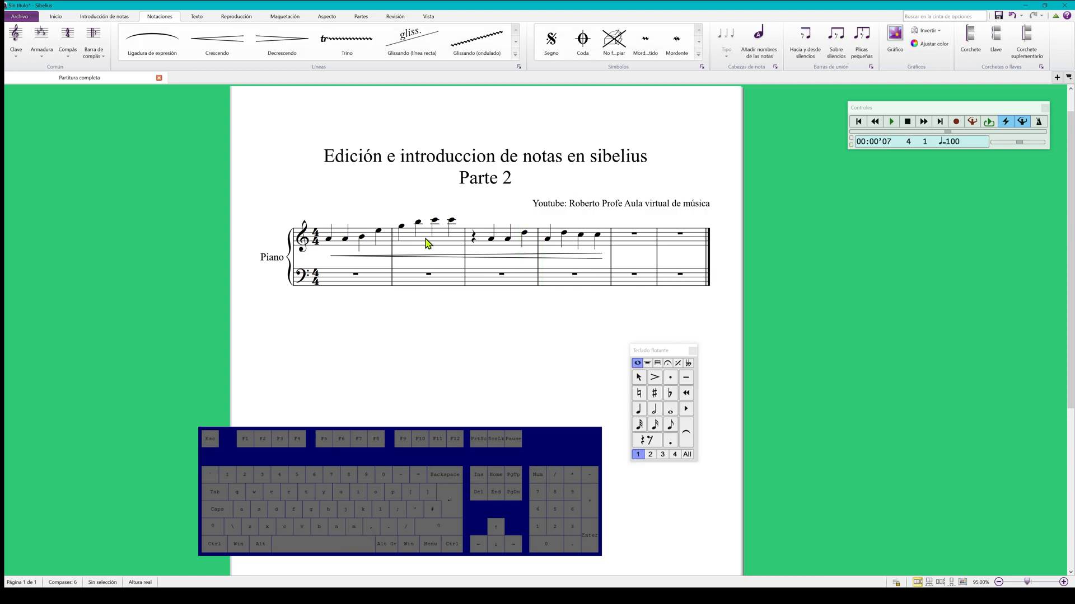
click(437, 256)
key(Delete)
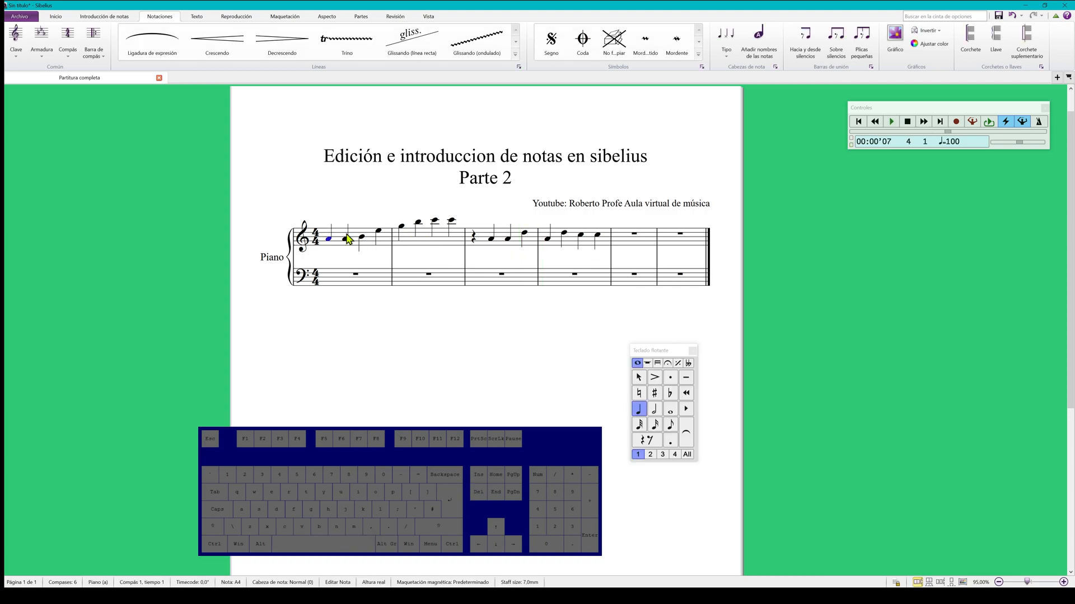
- Stretch a crescendo hairpin from the first note to the end of bar 1, and delete it
drag(341, 257, 386, 262)
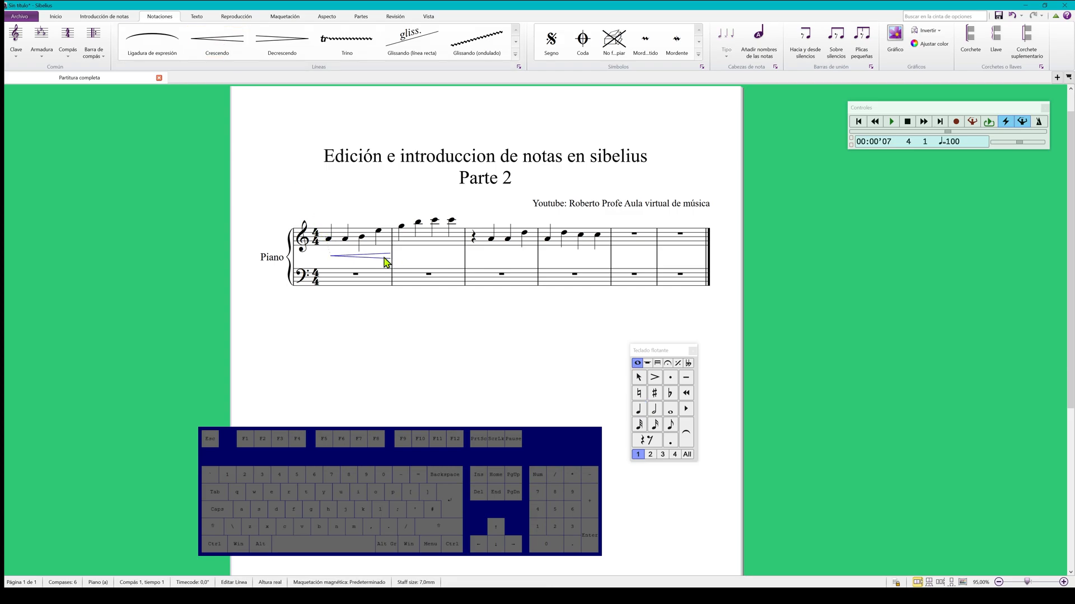
key(ctrl+z)
drag(341, 258, 391, 257)
click(351, 259)
key(Delete)
click(396, 333)
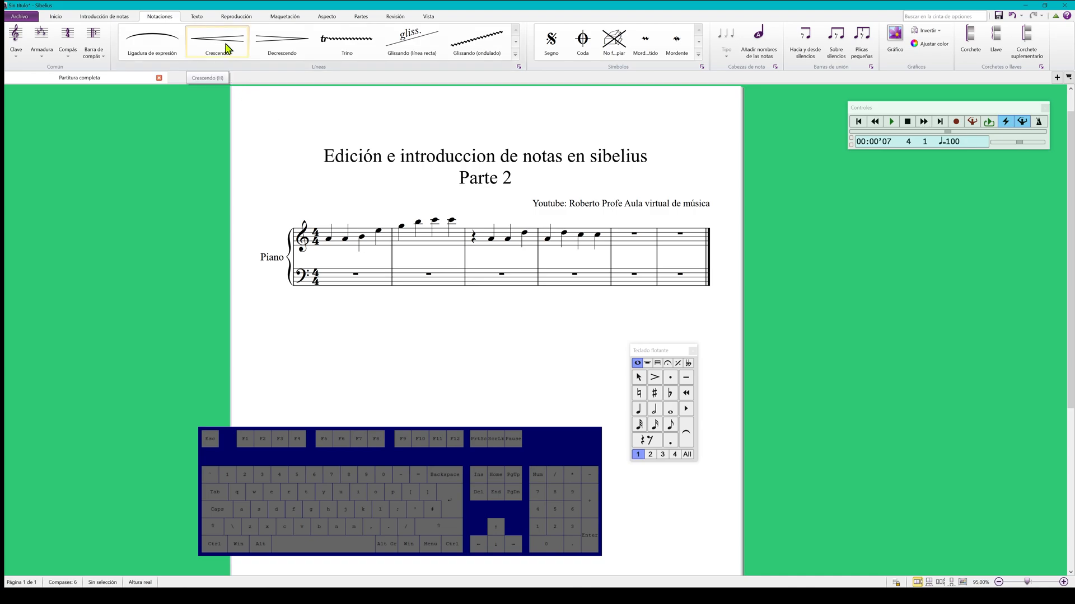
- Add a crescendo hairpin from the first to the fourth note of bar 1, and delete it
click(329, 239)
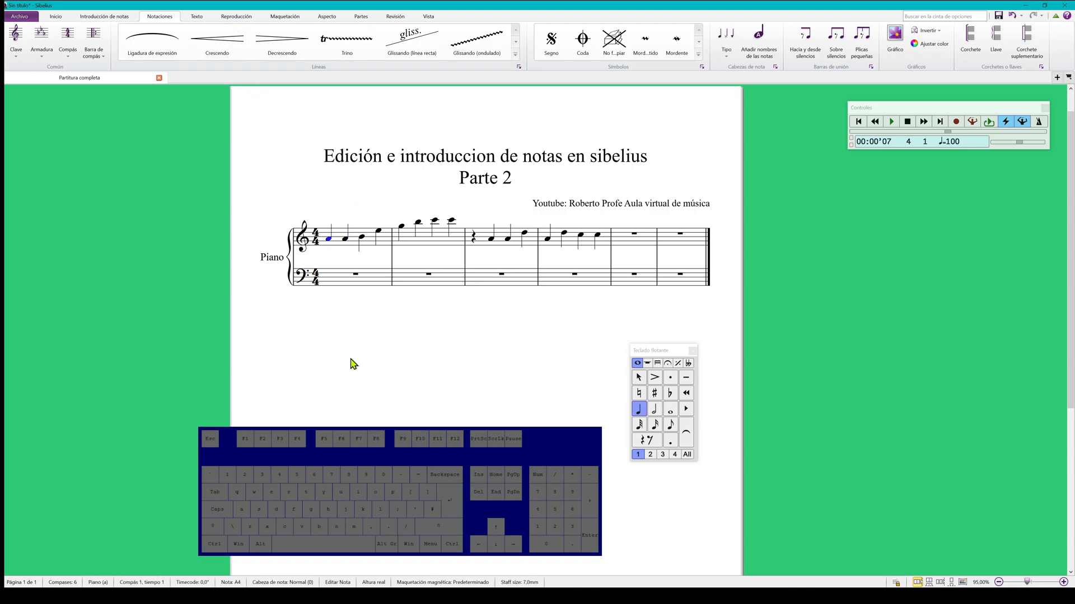
key(h)
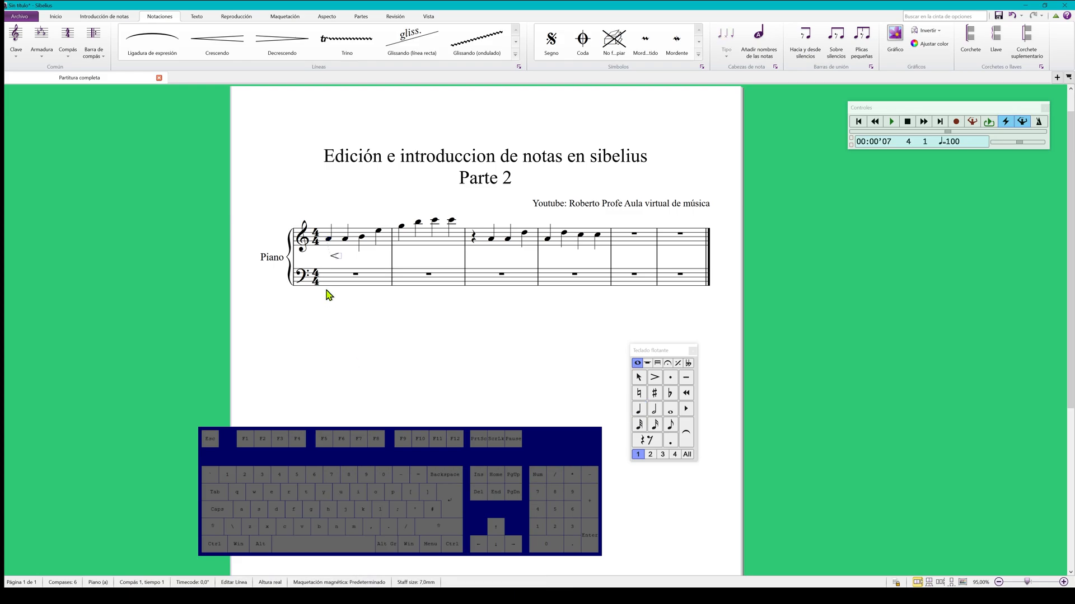
drag(343, 257, 380, 256)
key(Delete)
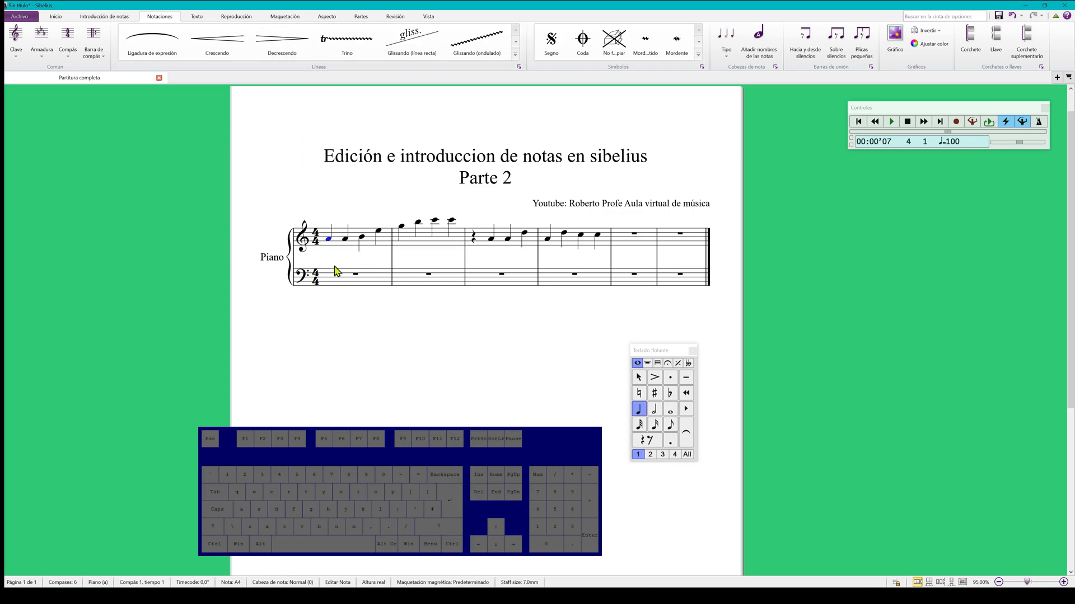
- Add a decrescendo hairpin from the first note of bar 1 to the start of bar 2, and delete it
key(shift)
key(shift+h)
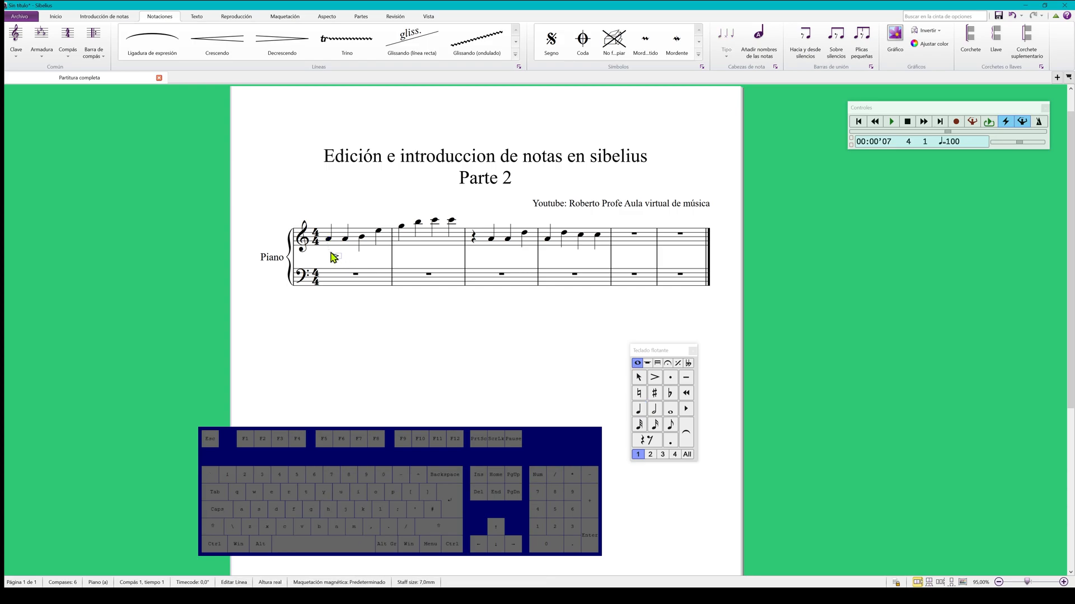
click(335, 256)
drag(341, 260, 397, 261)
click(380, 334)
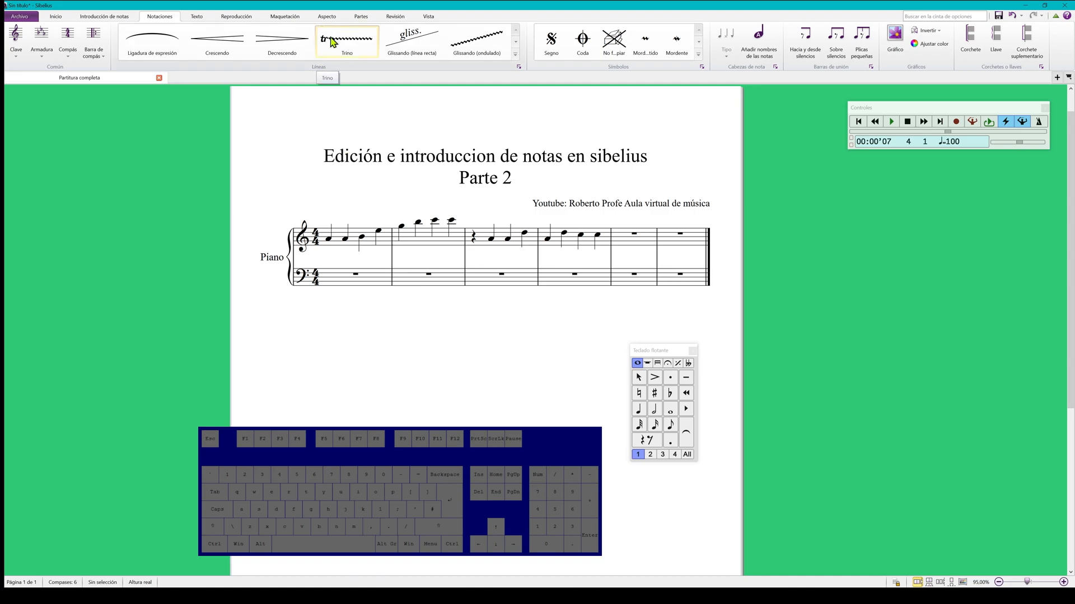
- Add a trill line (Trino) over the first note of bar 1 and play back the bar
click(329, 240)
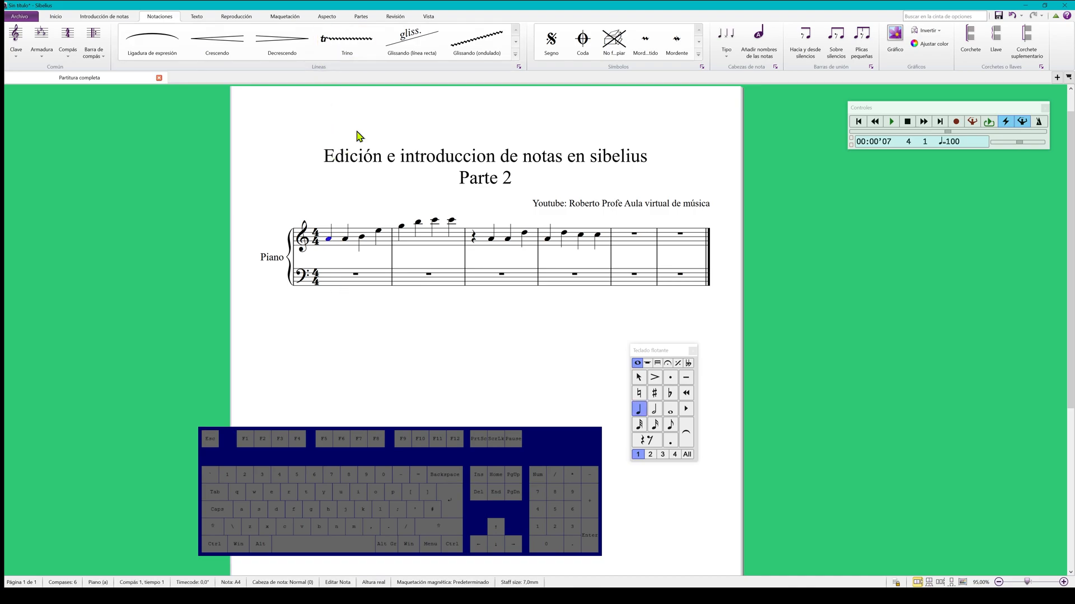
click(361, 51)
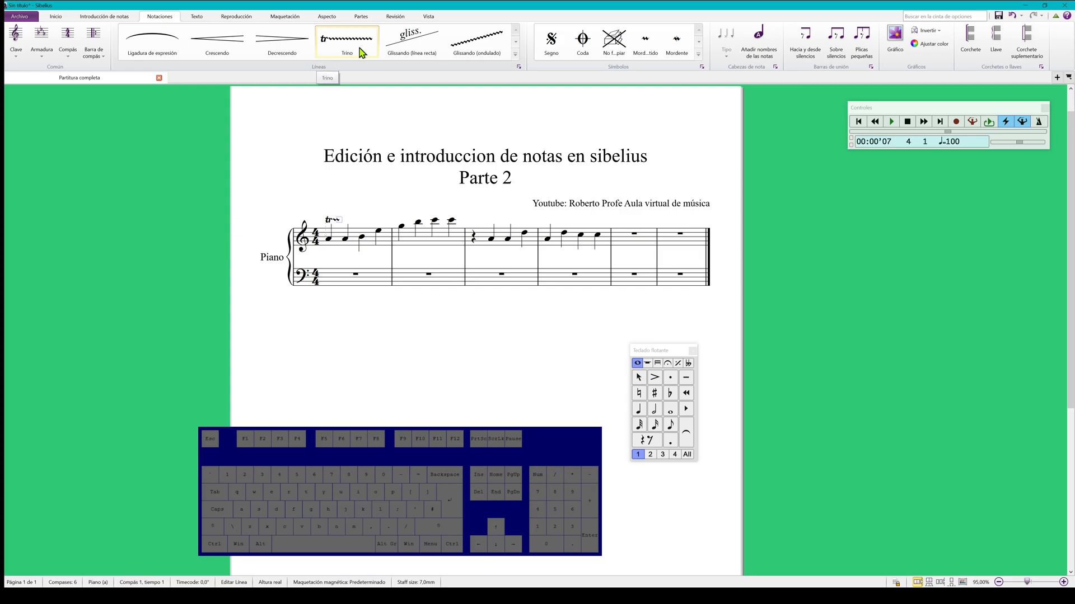
click(356, 237)
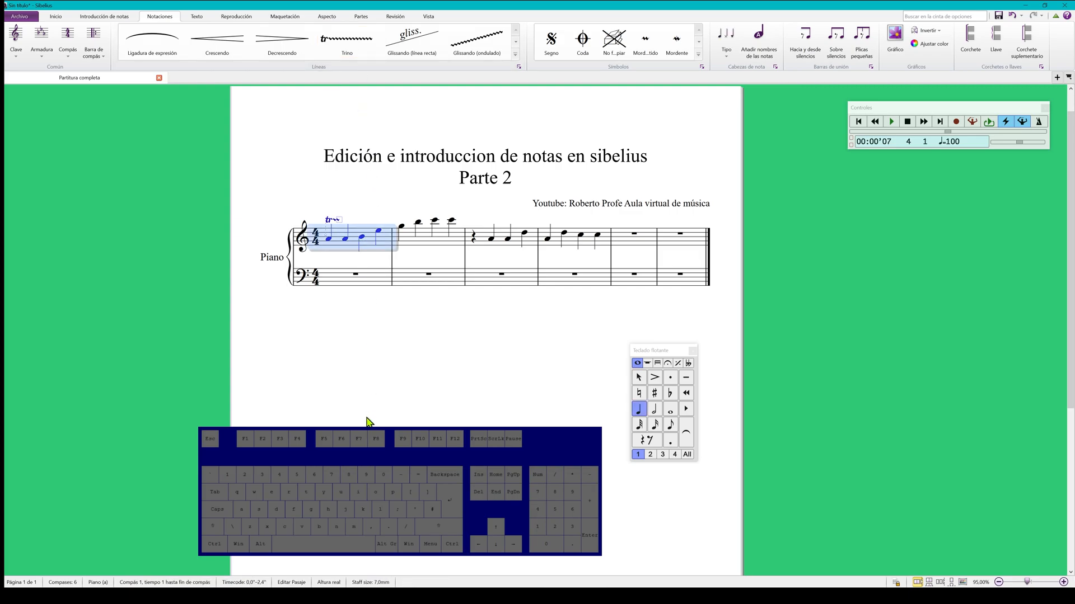
key(space)
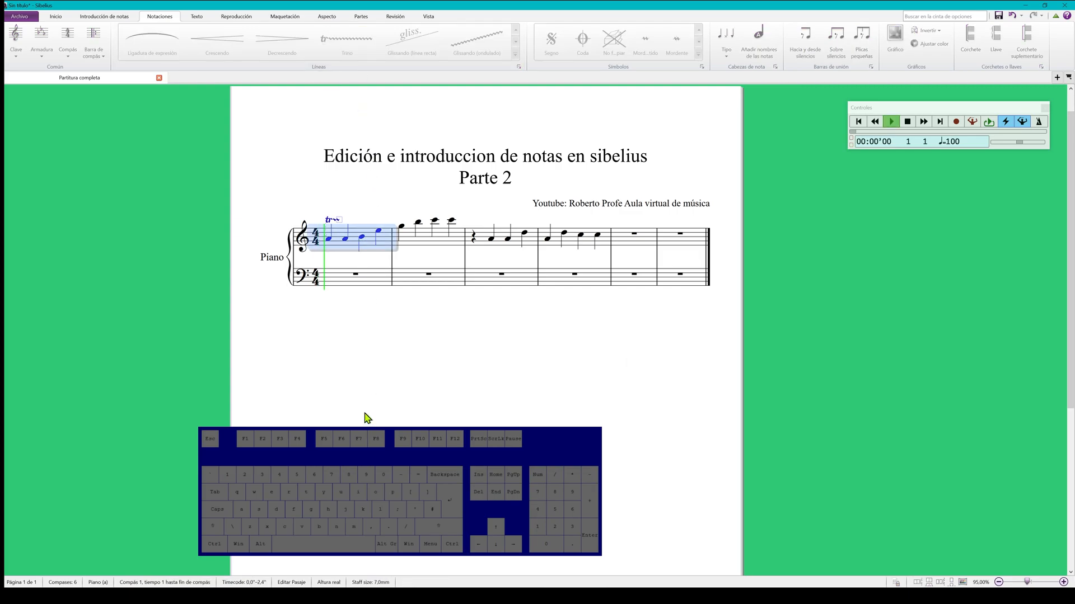
key(space)
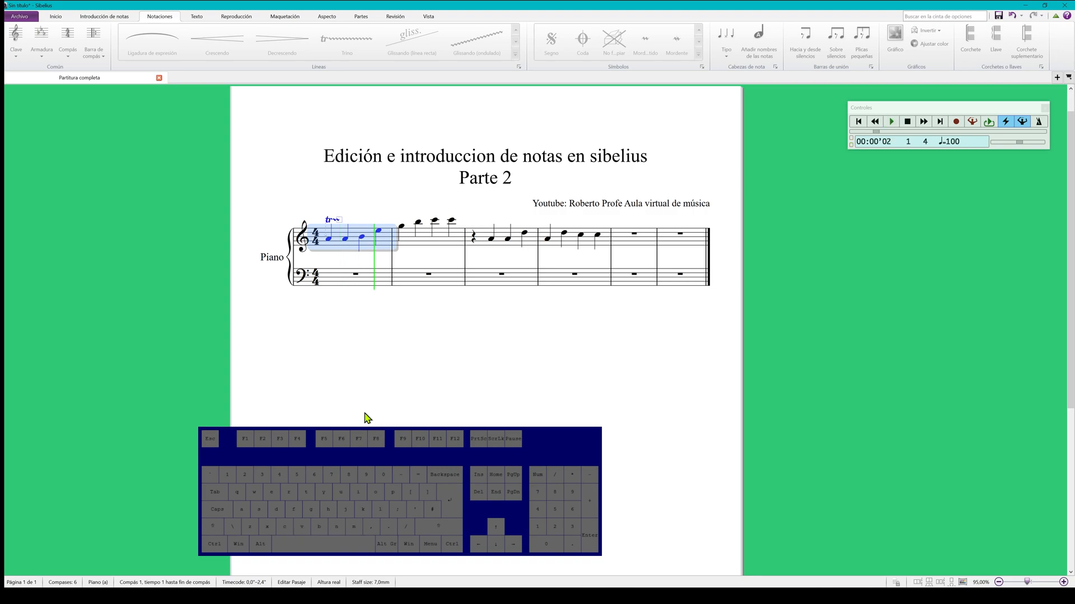
- Delete the trill line over the first note of bar 1
click(353, 264)
click(336, 222)
key(Delete)
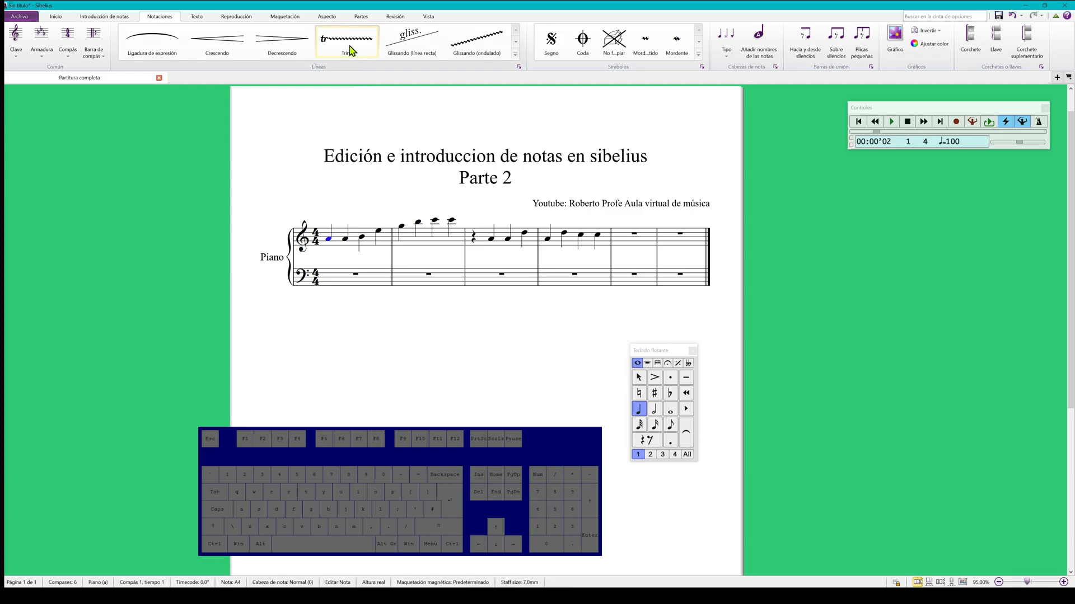
- Add a straight glissando (línea recta) between the first two notes of bar 1, and raise the second note three steps
click(402, 48)
key(Up)
key(Up)
key(Up)
- Play back bar 1 to hear the straight glissando
click(356, 249)
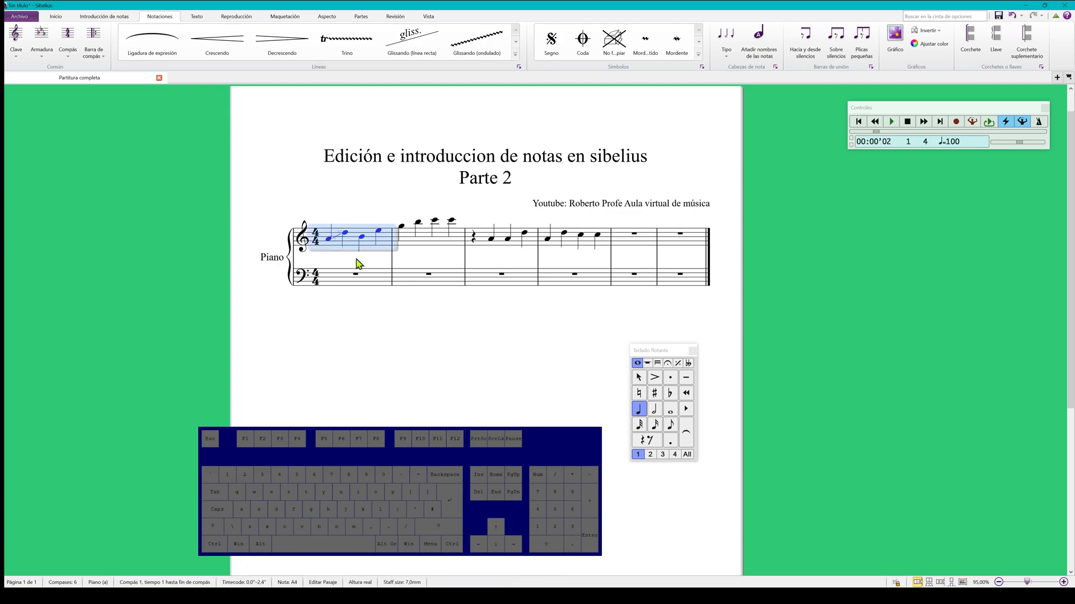
key(space)
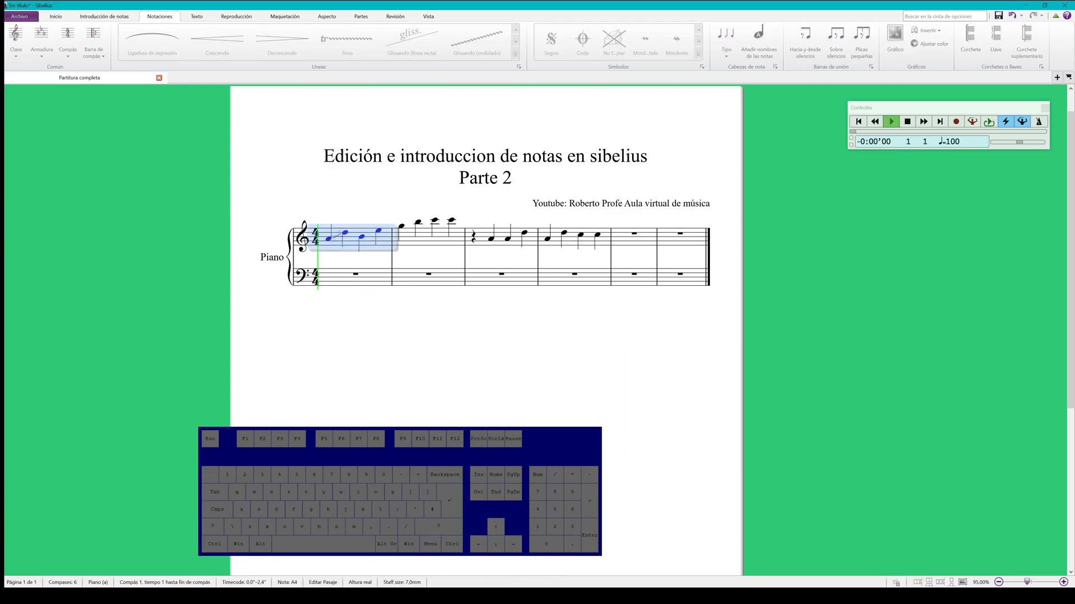
key(space)
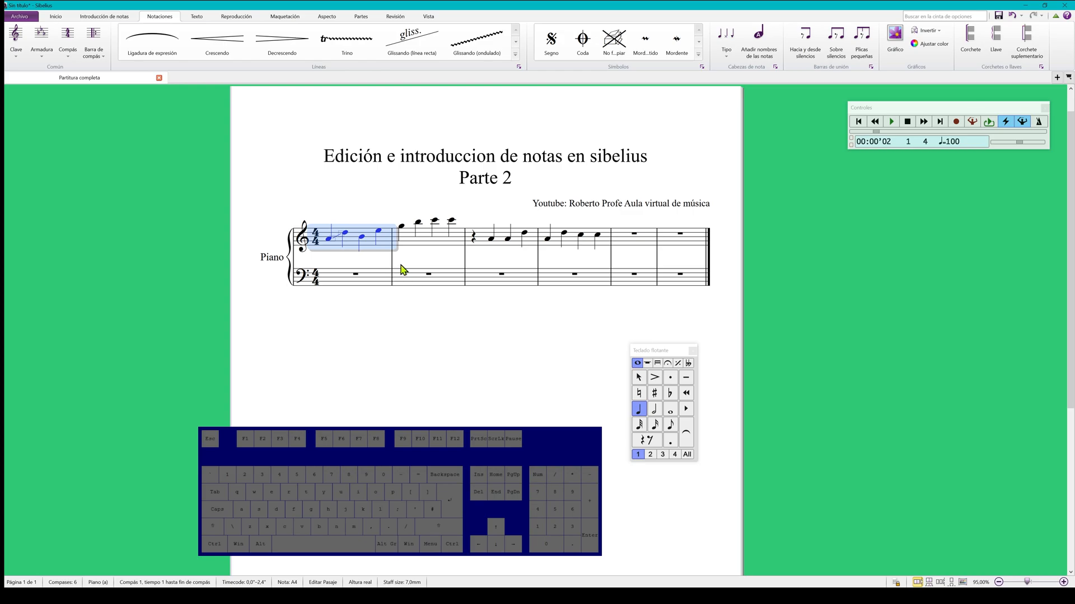
- Undo the second note's pitch changes and the straight glissando in bar 1
key(ctrl+z)
key(ctrl+z)
key(ctrl+z)
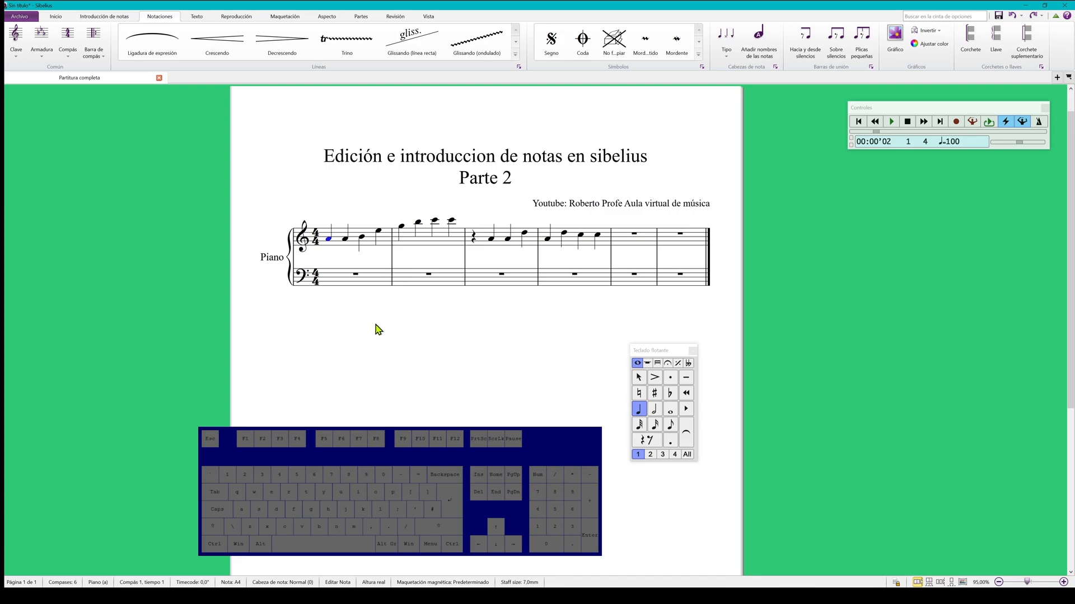
- Add a wavy glissando (ondulado) from the third to the fourth note of bar 1, and play back the bar
click(360, 238)
click(461, 52)
key(Escape)
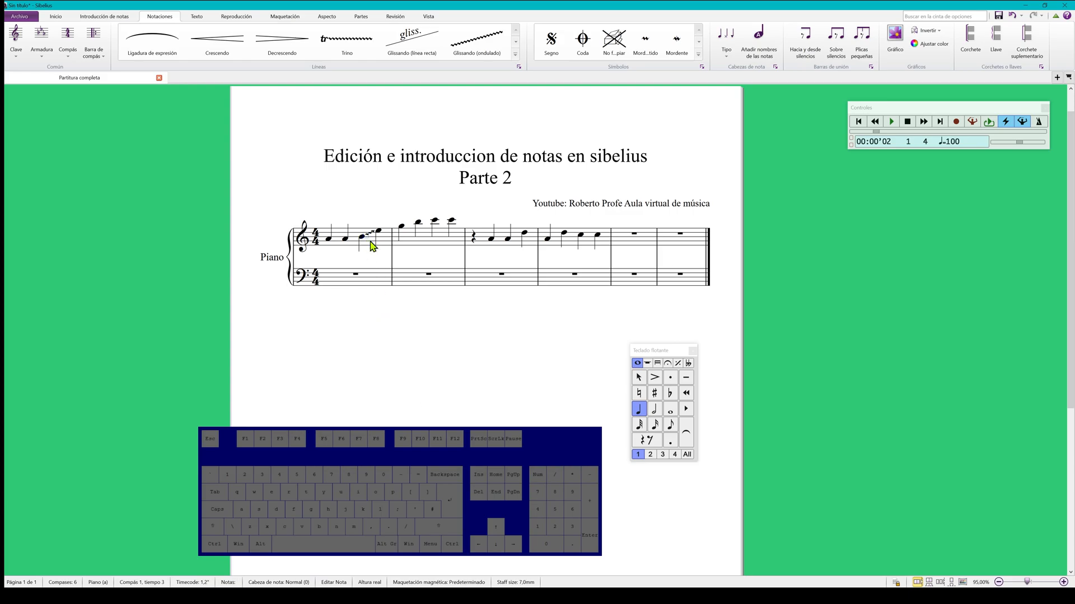
click(386, 246)
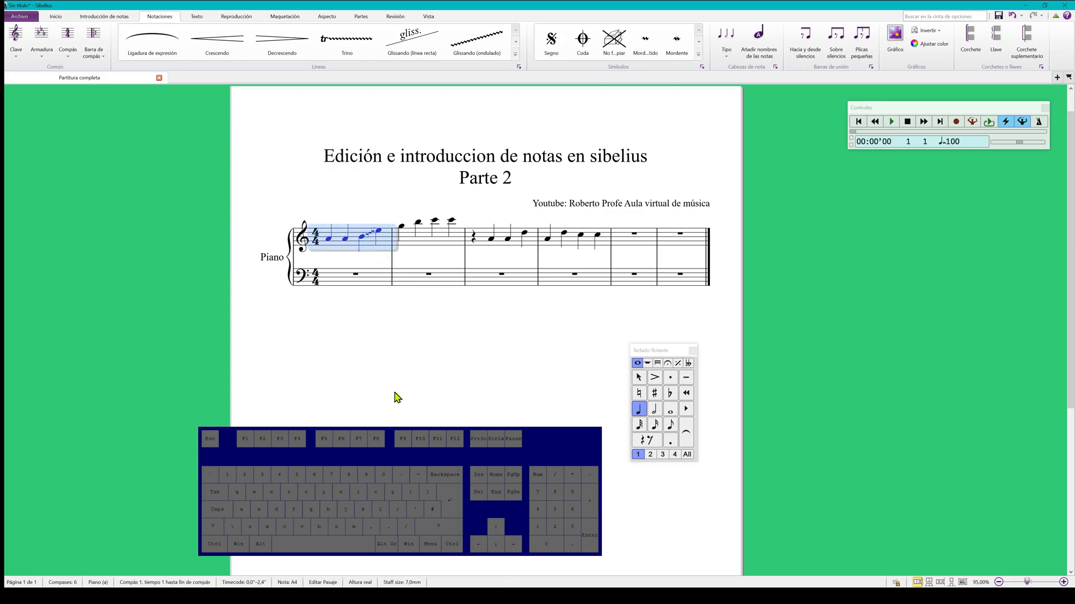
key(space)
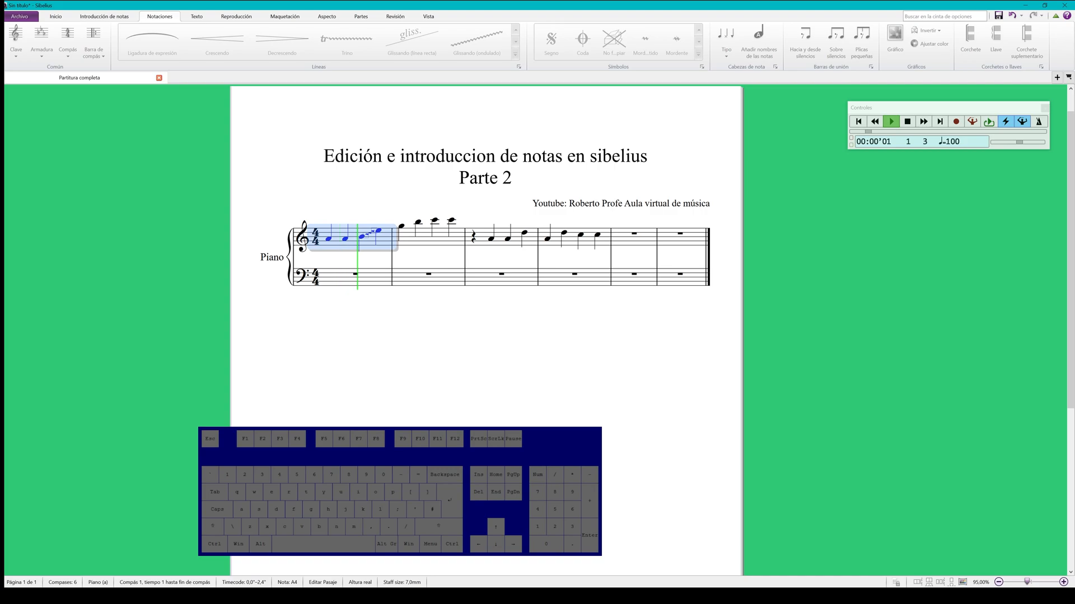
key(space)
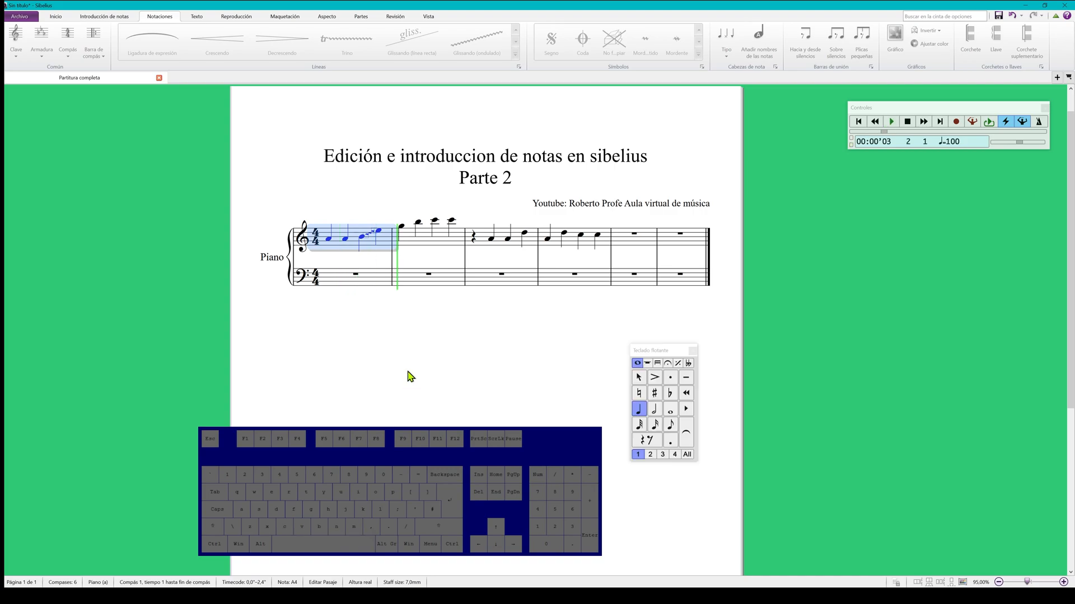
- Undo the wavy glissando in bar 1 and look over the full list of line types
click(406, 324)
key(ctrl+z)
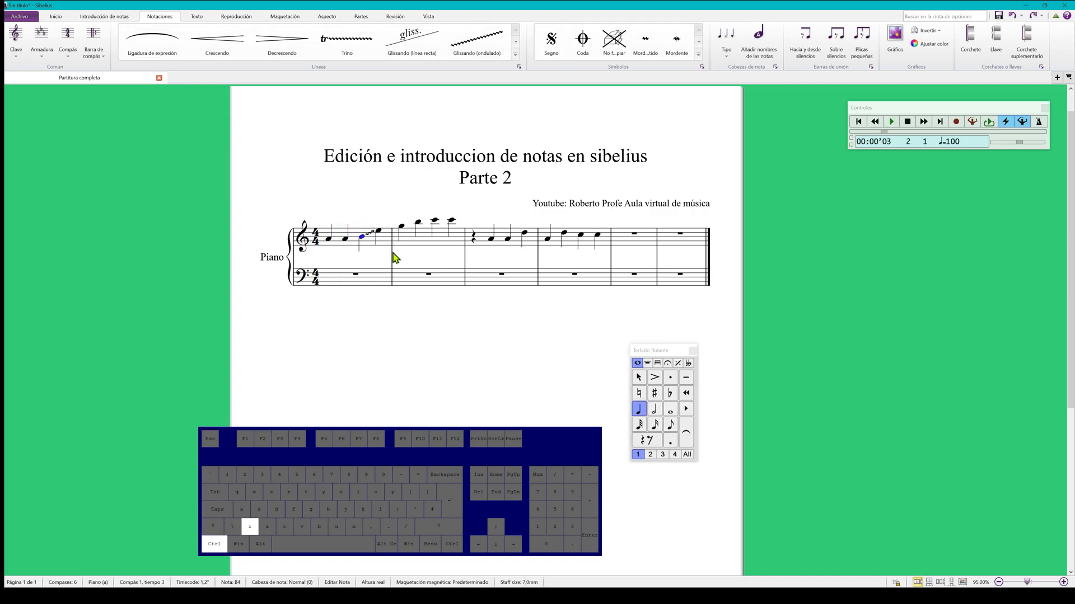
click(516, 51)
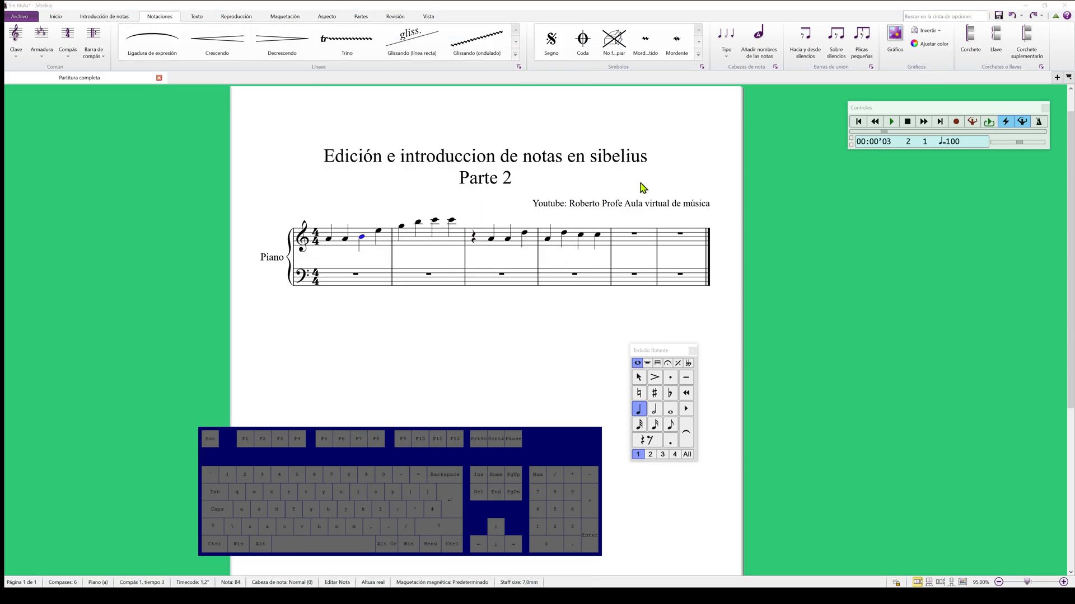
click(333, 317)
- Add an inverted mordent (Mordente invertido) above the first note of bar 1
click(329, 240)
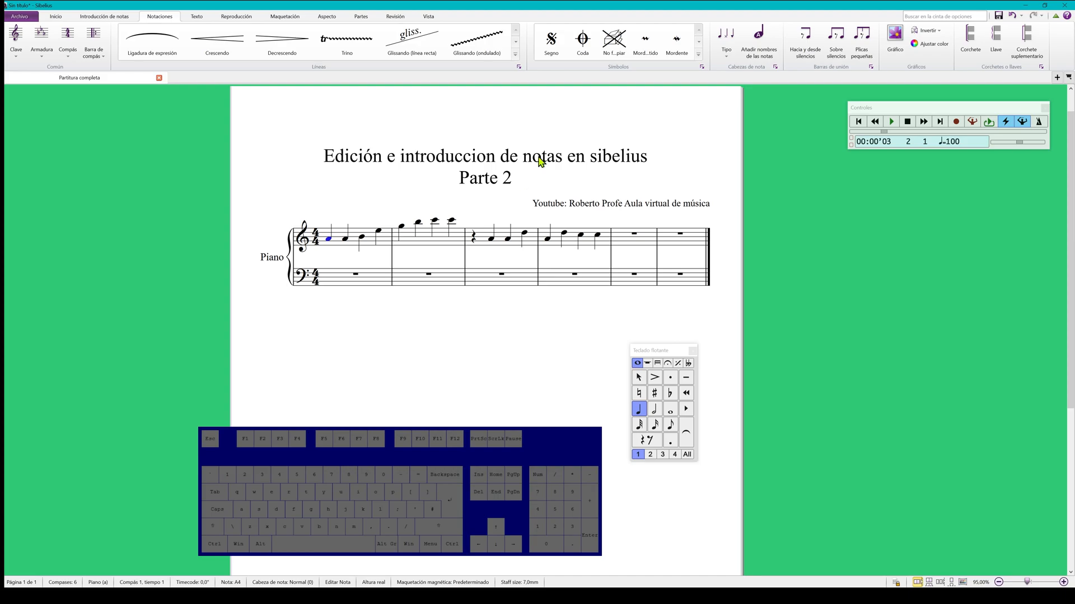
click(699, 56)
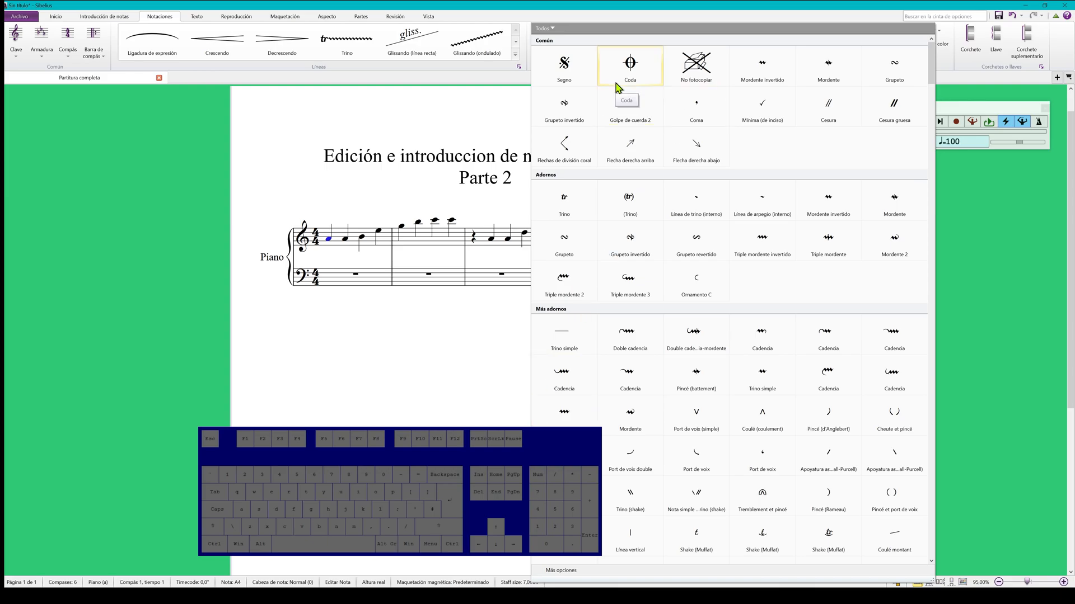
click(742, 80)
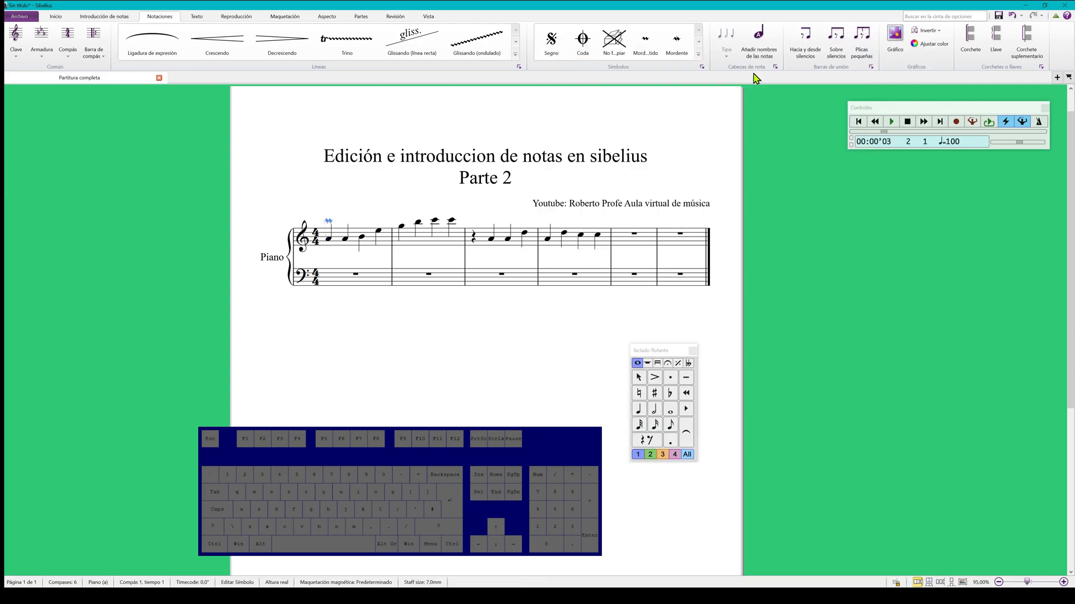
- Play back from the first note of bar 1, and delete its inverted mordent
click(330, 244)
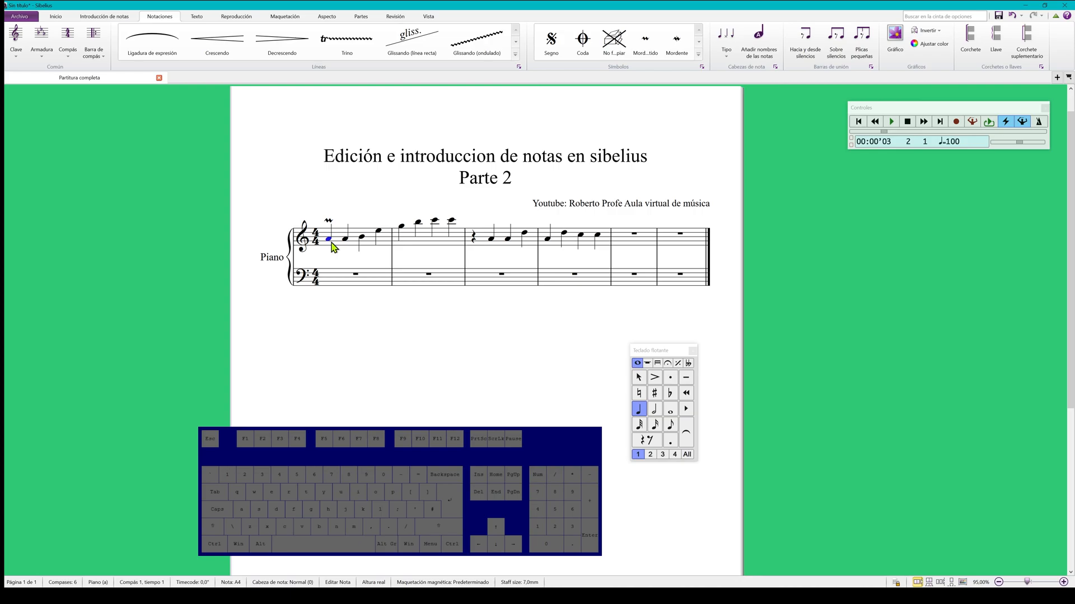
key(space)
key(space)
key(space)
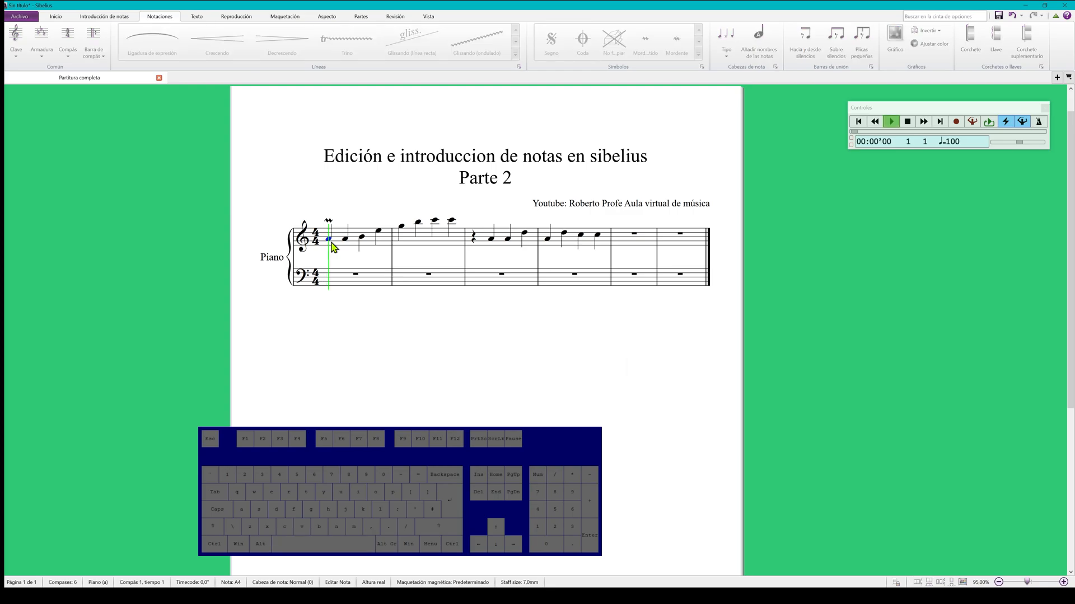
key(space)
key(Escape)
click(330, 222)
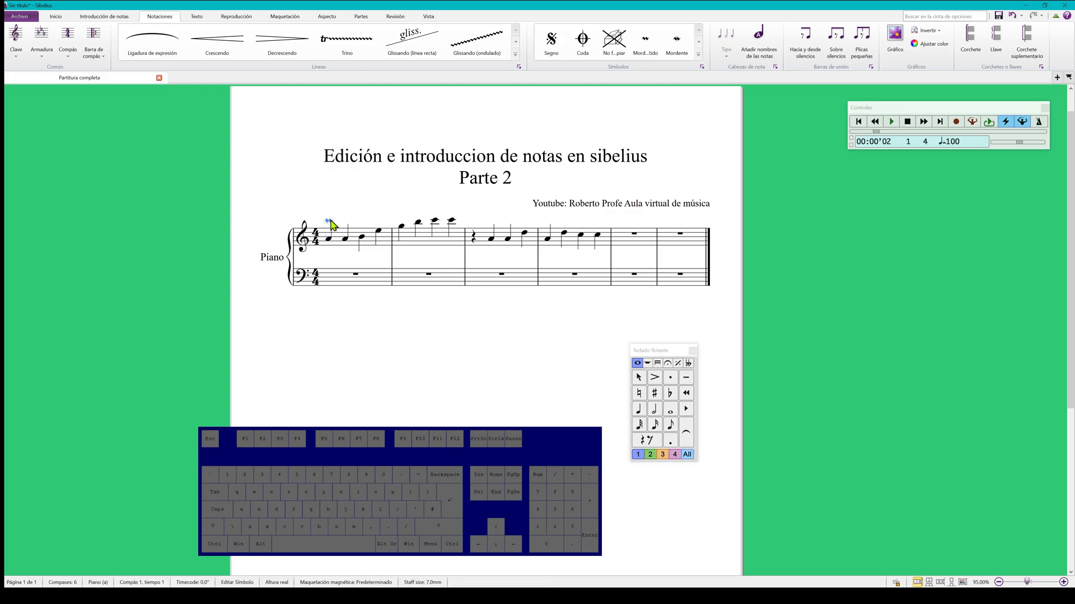
key(Delete)
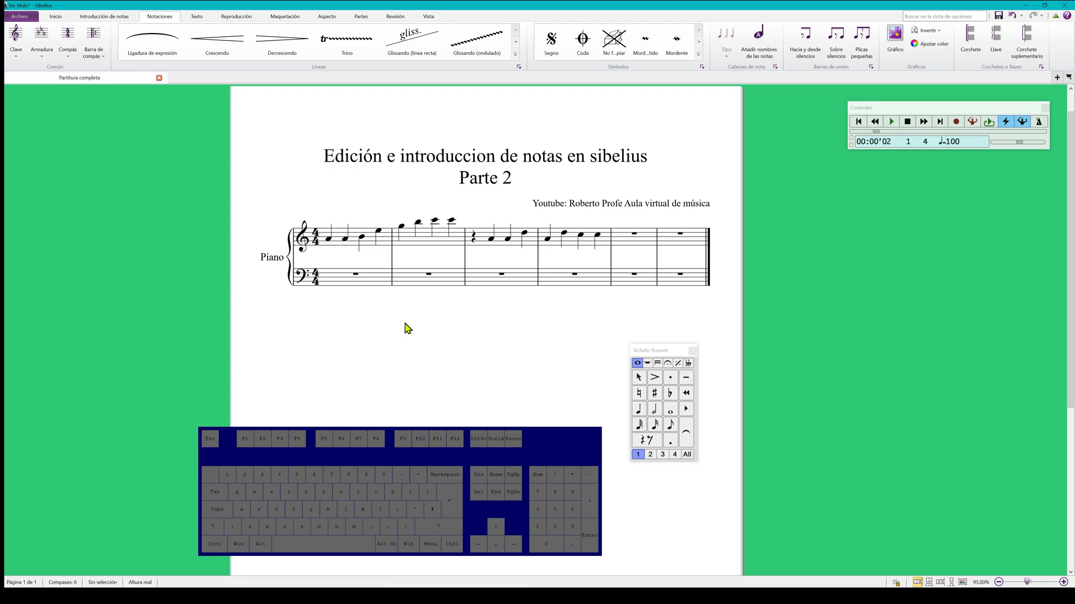
- Place a mordent (Mordente) at the first note of bar 1 and move it above the staff
click(677, 48)
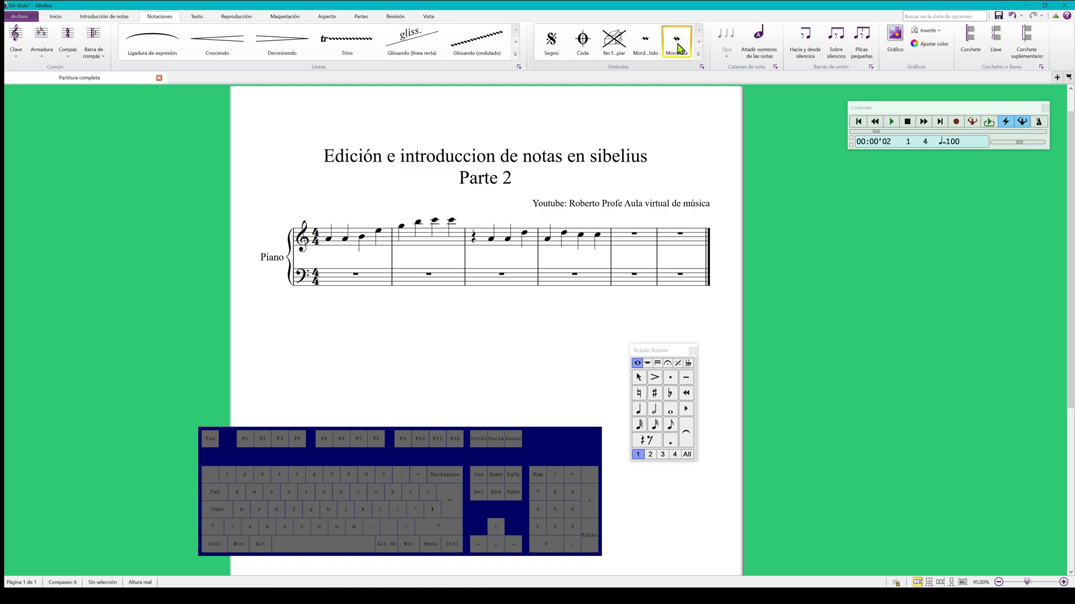
click(329, 243)
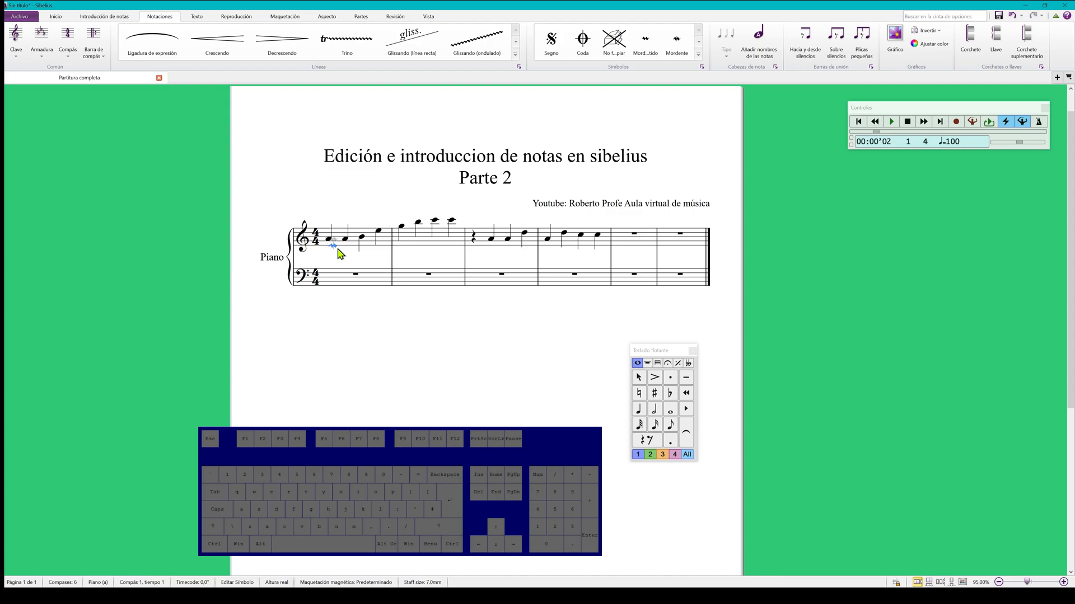
drag(336, 245, 335, 222)
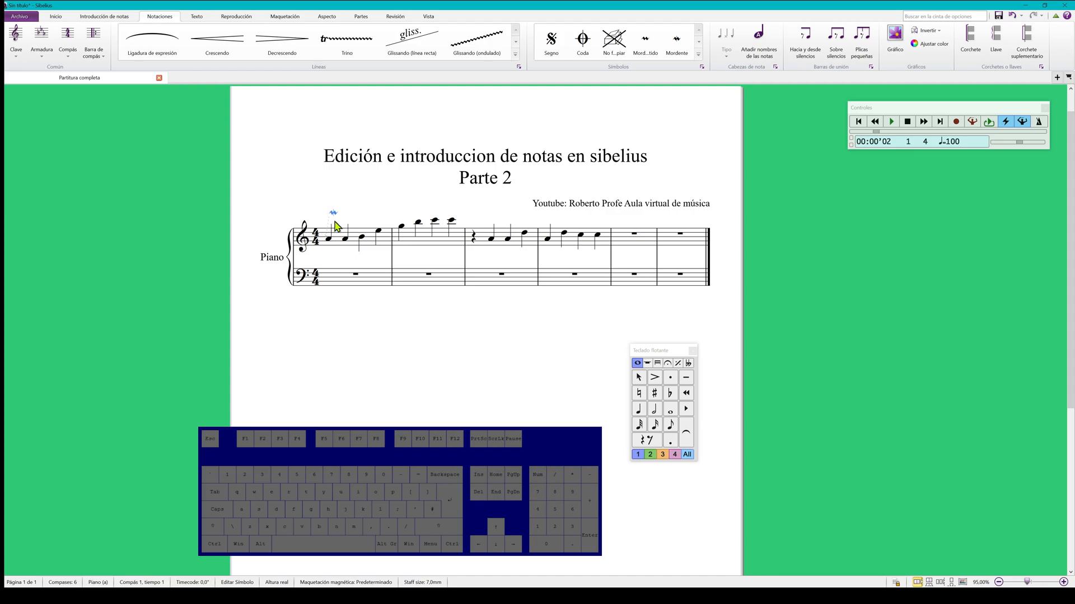
- Play back bar 1 to hear the mordent, and delete the mordent
click(342, 250)
key(p)
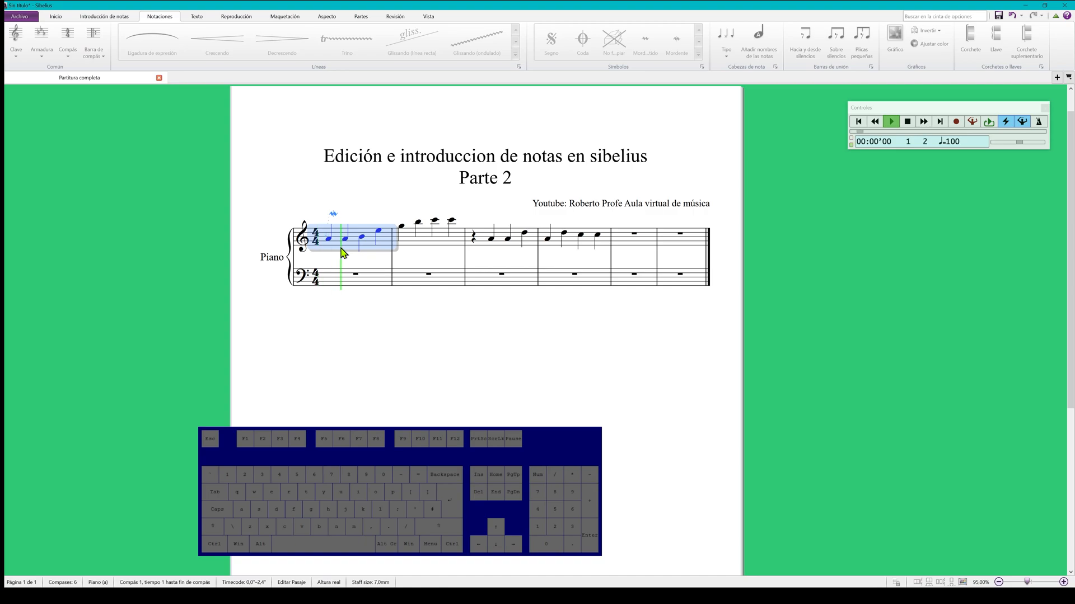
key(space)
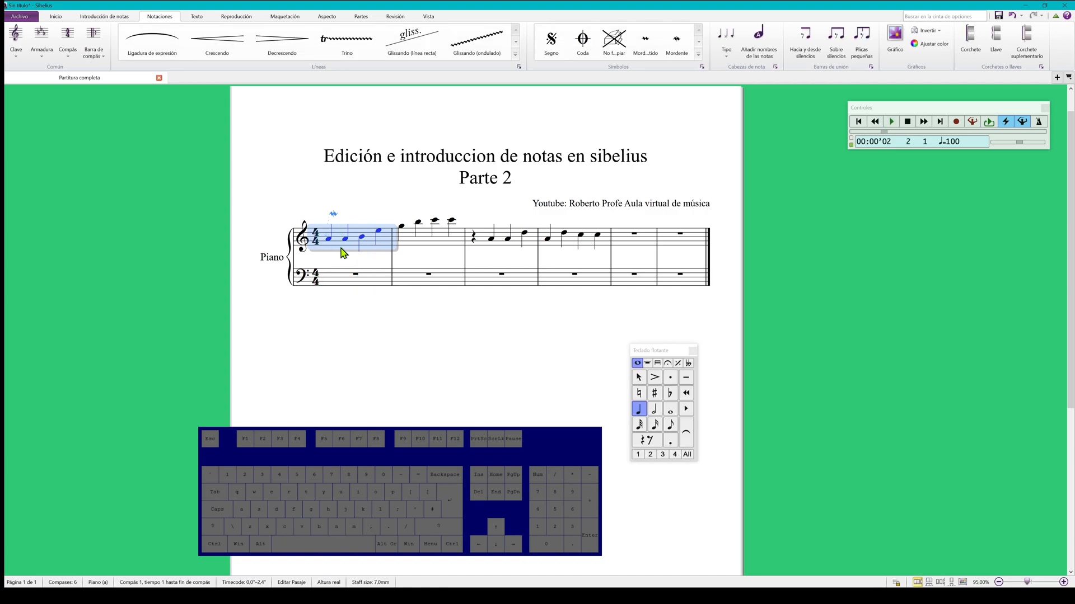
click(335, 215)
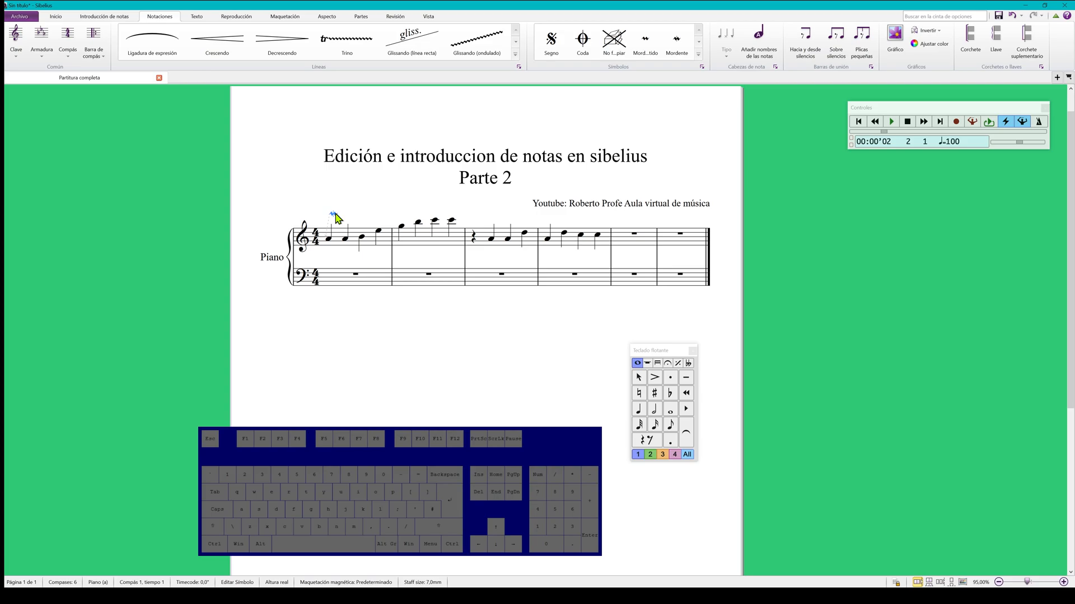
key(Delete)
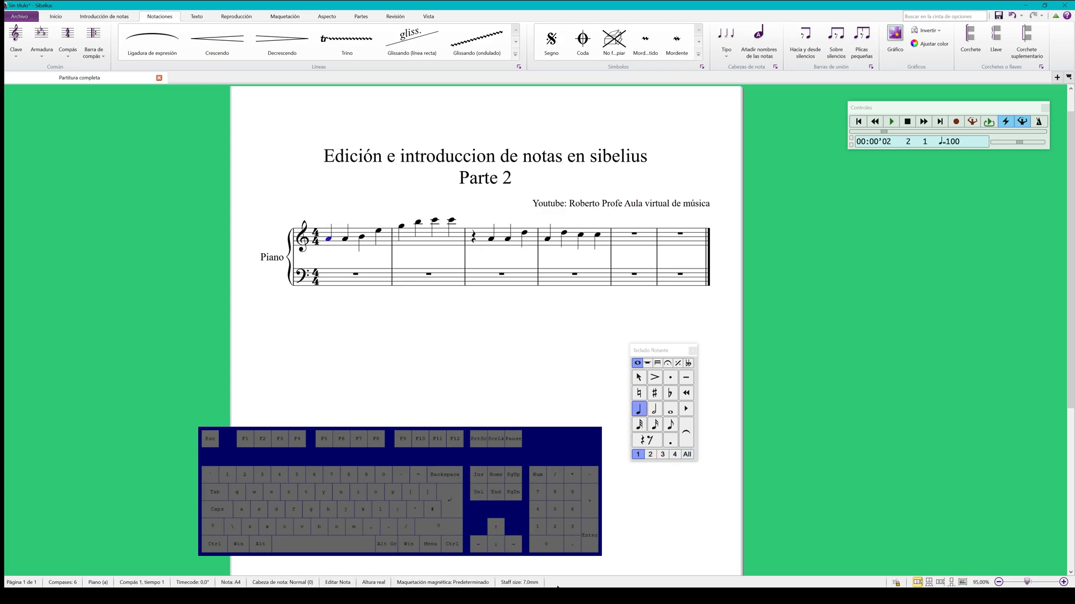
- Add a turn (Grupeto) to the first note of bar 1 and adjust its position above the note
click(698, 54)
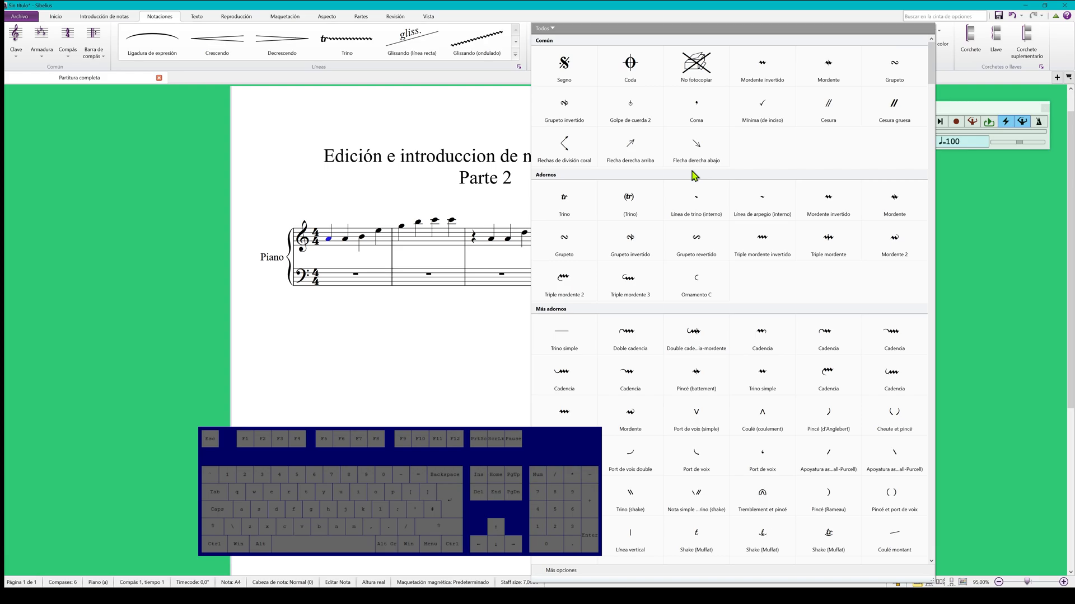
click(893, 73)
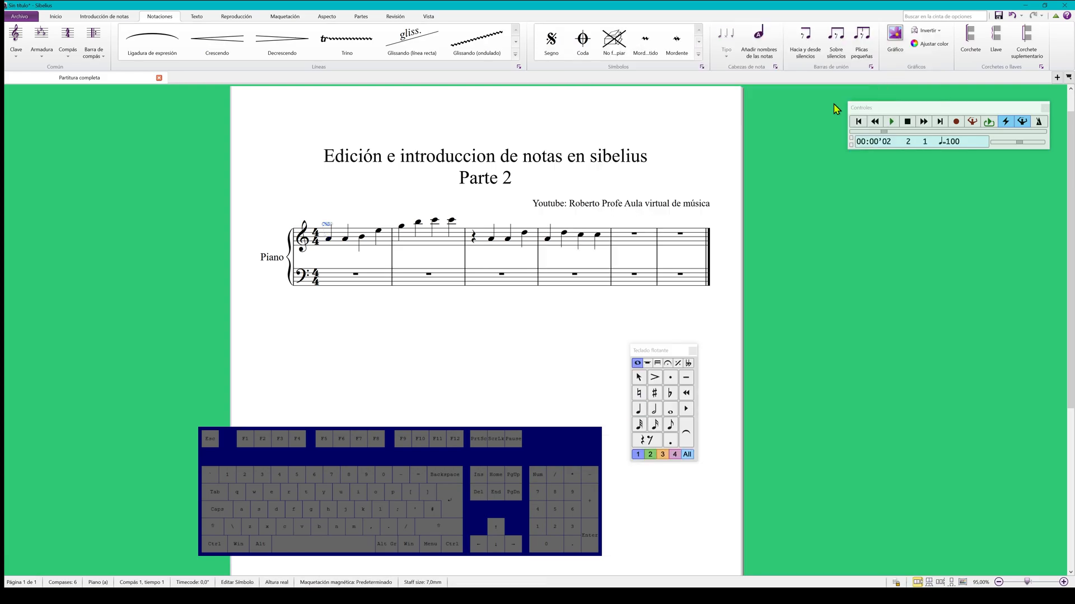
click(342, 217)
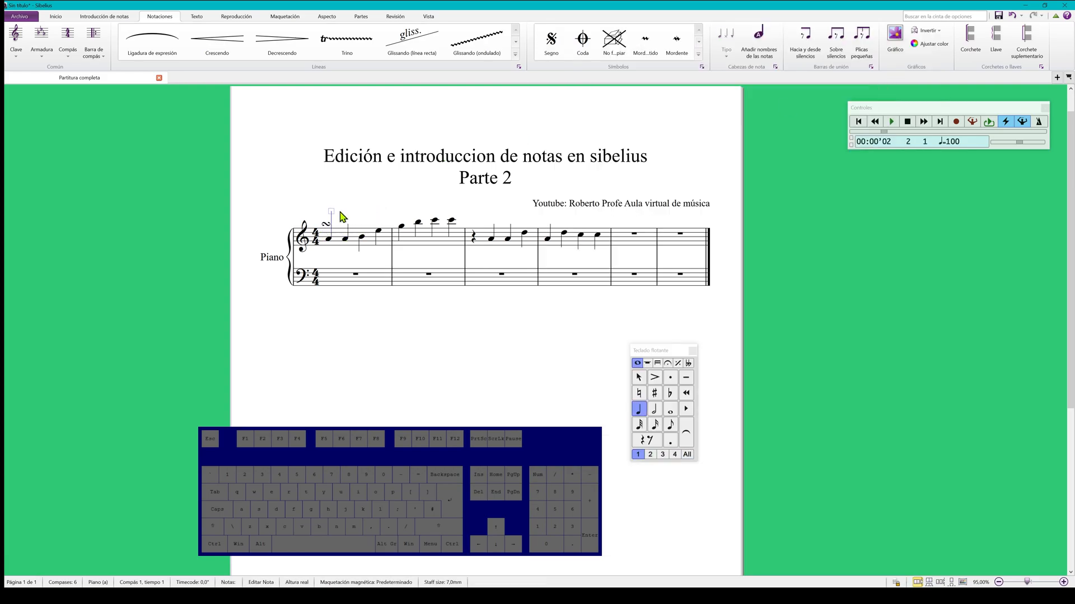
drag(339, 212, 334, 223)
- Play back from the first note of bar 1 to hear the turn, and delete the turn
click(329, 240)
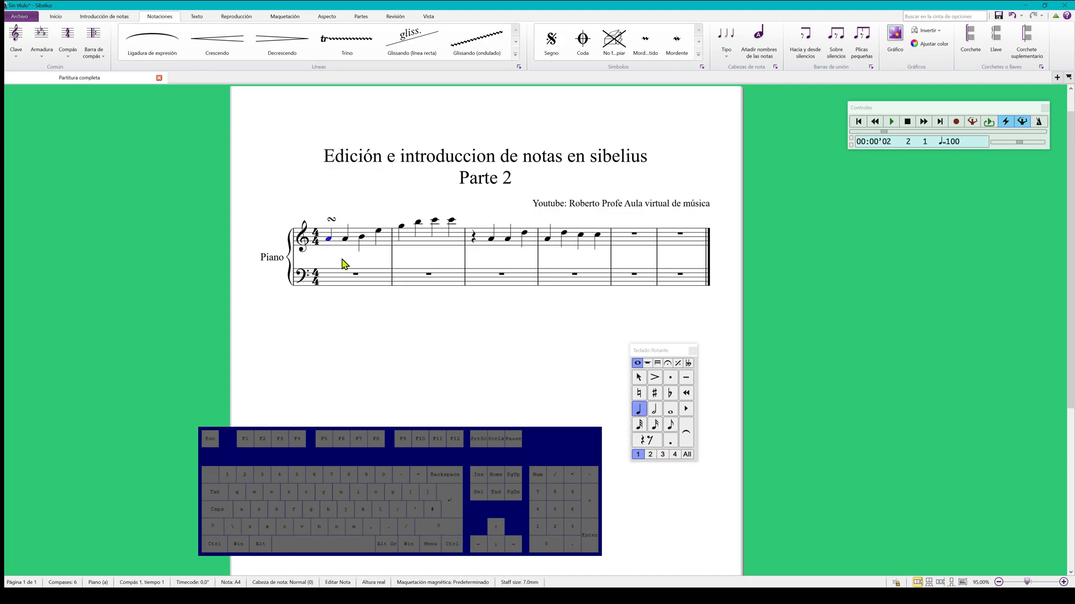
key(p)
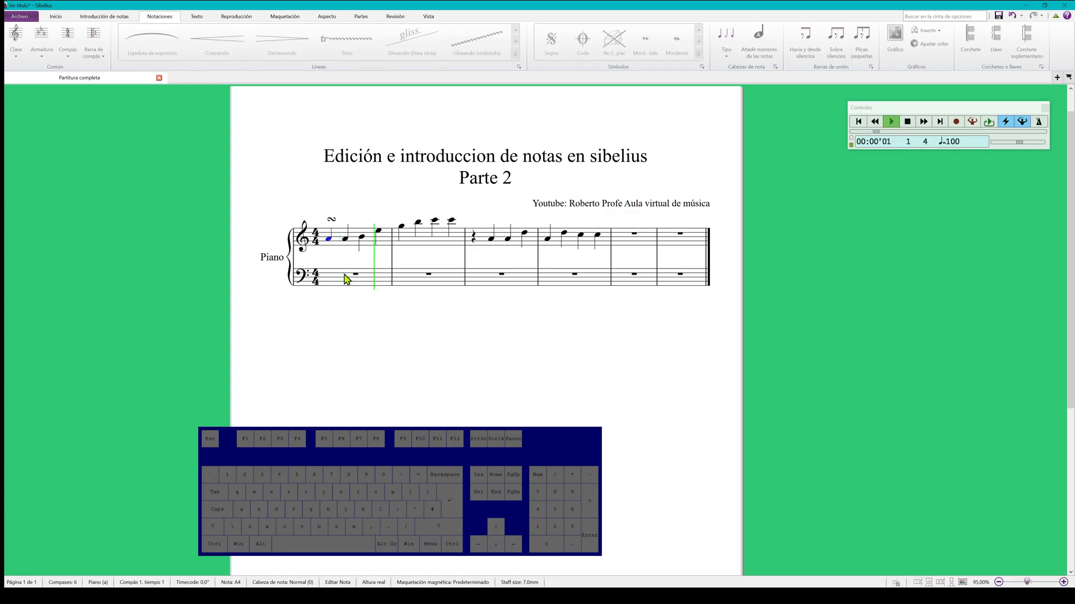
key(Escape)
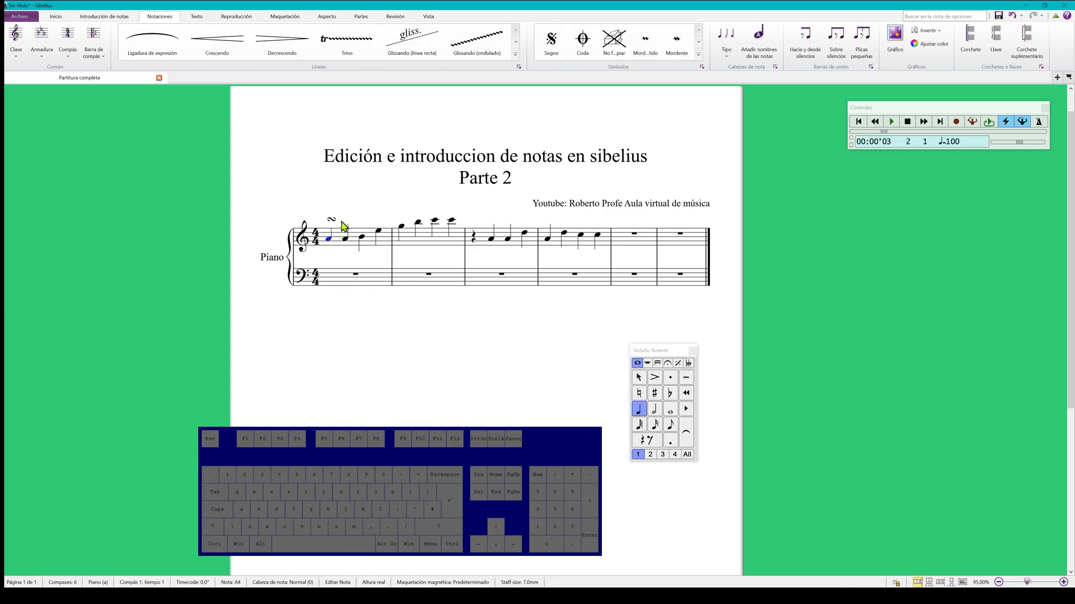
key(Escape)
click(333, 222)
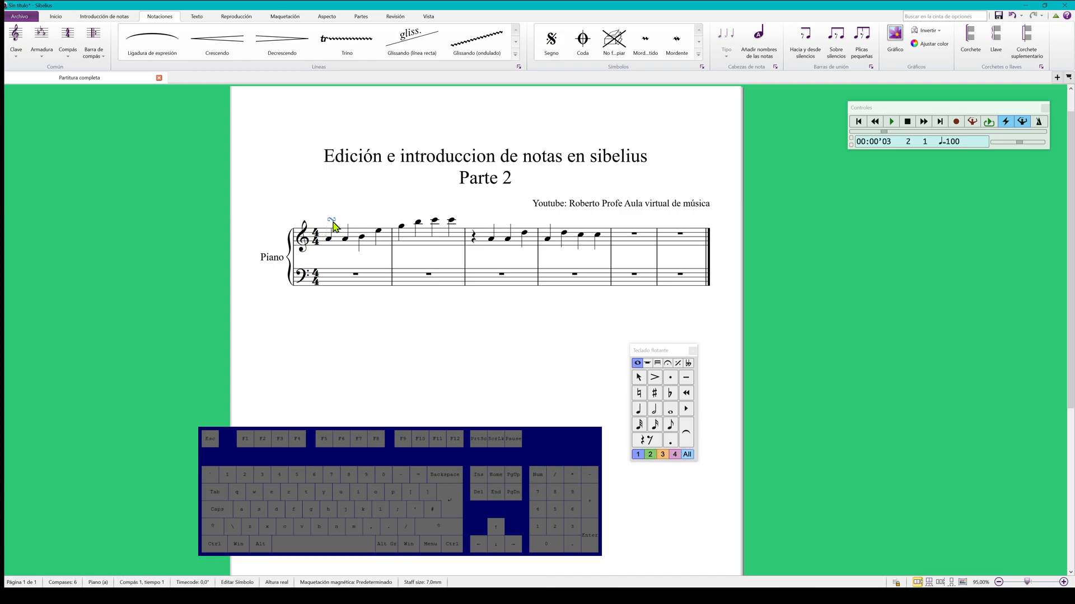
key(Delete)
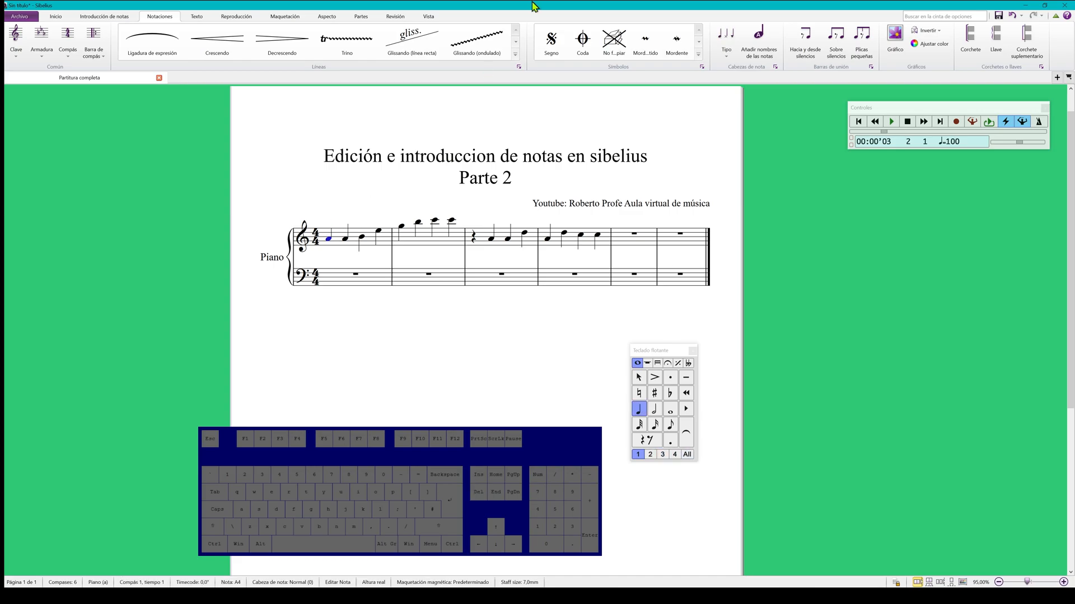
- Browse the full symbol gallery from the ornaments through percussion, conductor, accordion, clef, notehead and rest symbols, and close it without choosing one
click(699, 54)
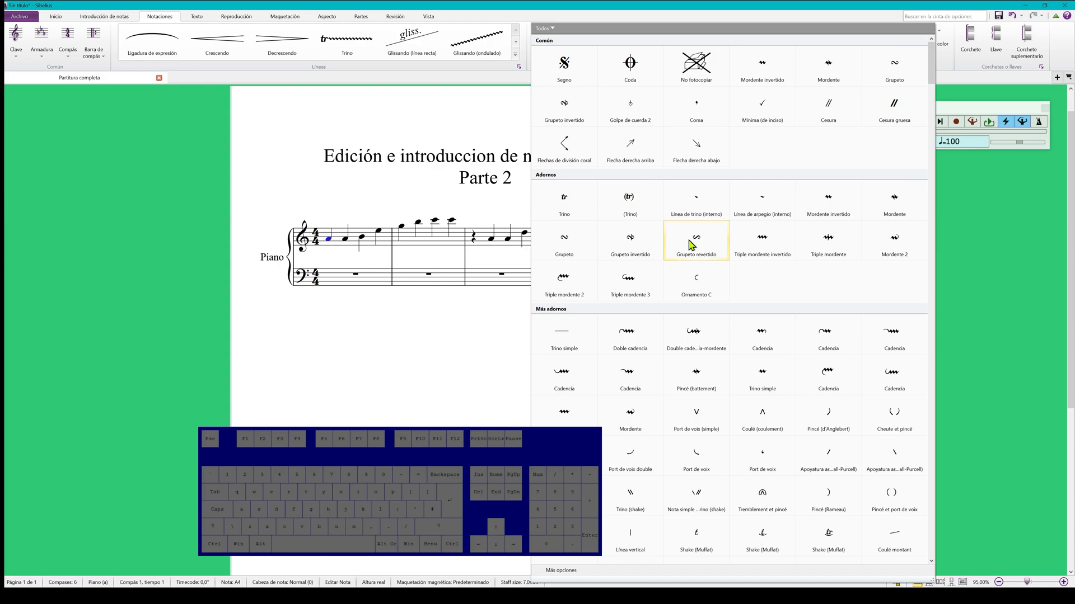
scroll(692, 244, down, 1)
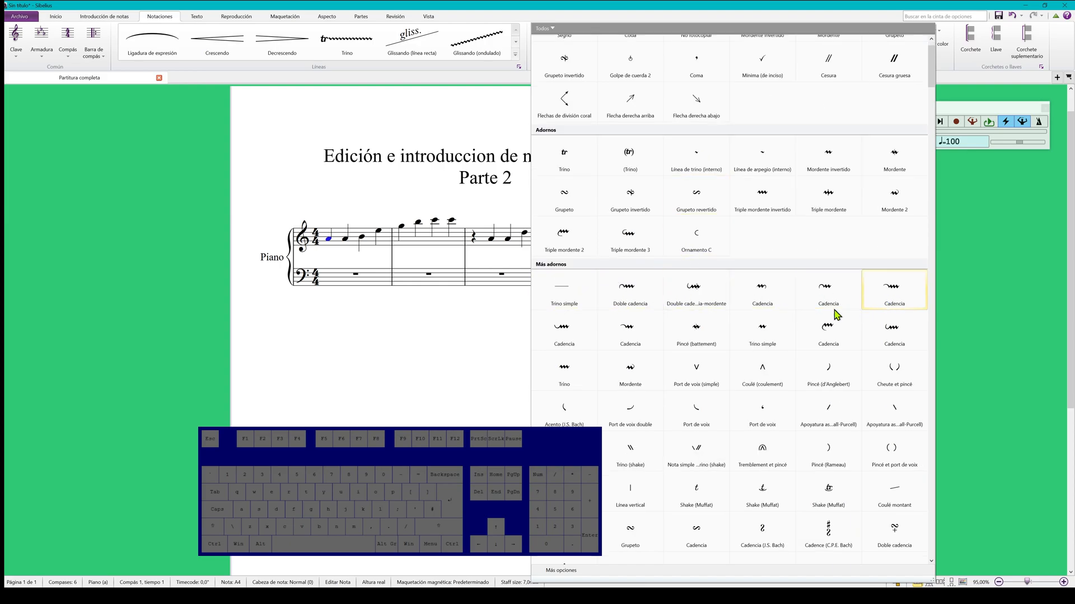
scroll(856, 414, down, 2)
scroll(856, 414, down, 3)
scroll(856, 414, down, 3)
scroll(856, 414, down, 3)
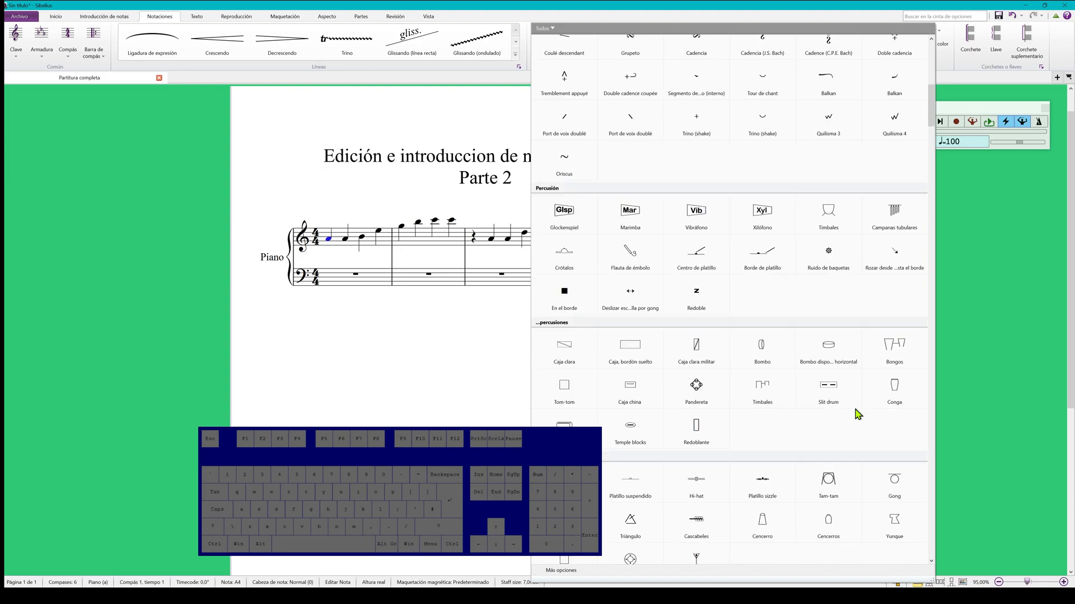
scroll(857, 414, down, 2)
scroll(856, 415, down, 3)
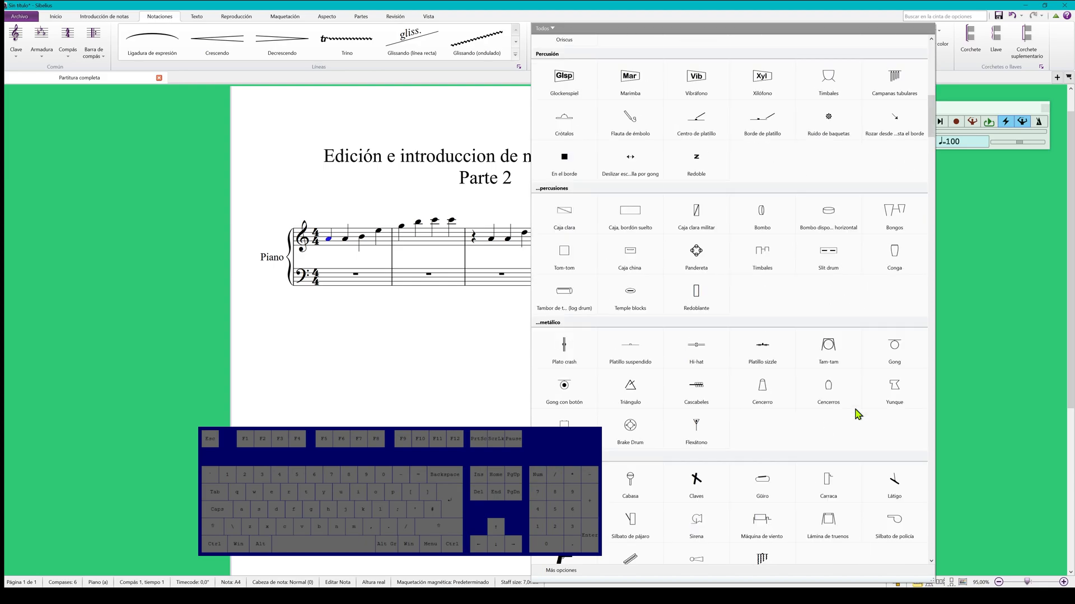
scroll(857, 414, down, 5)
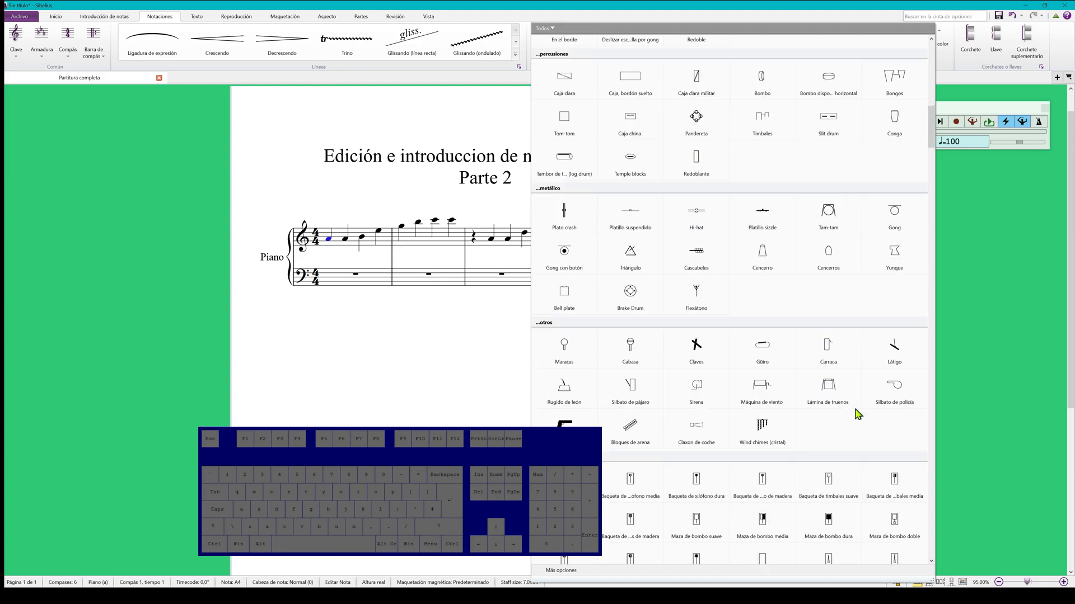
scroll(856, 414, down, 4)
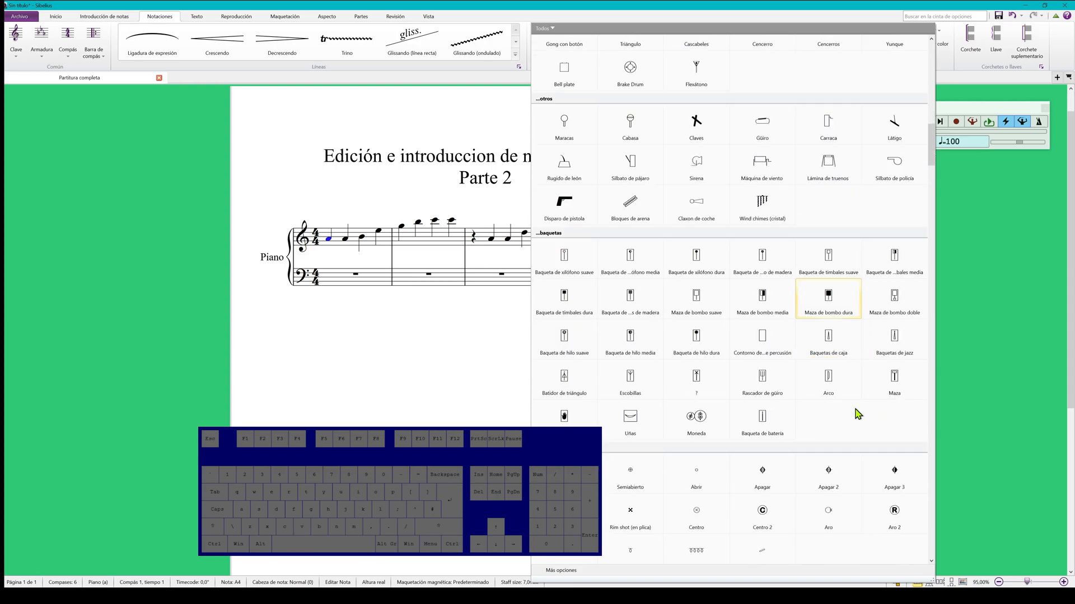
scroll(858, 414, down, 2)
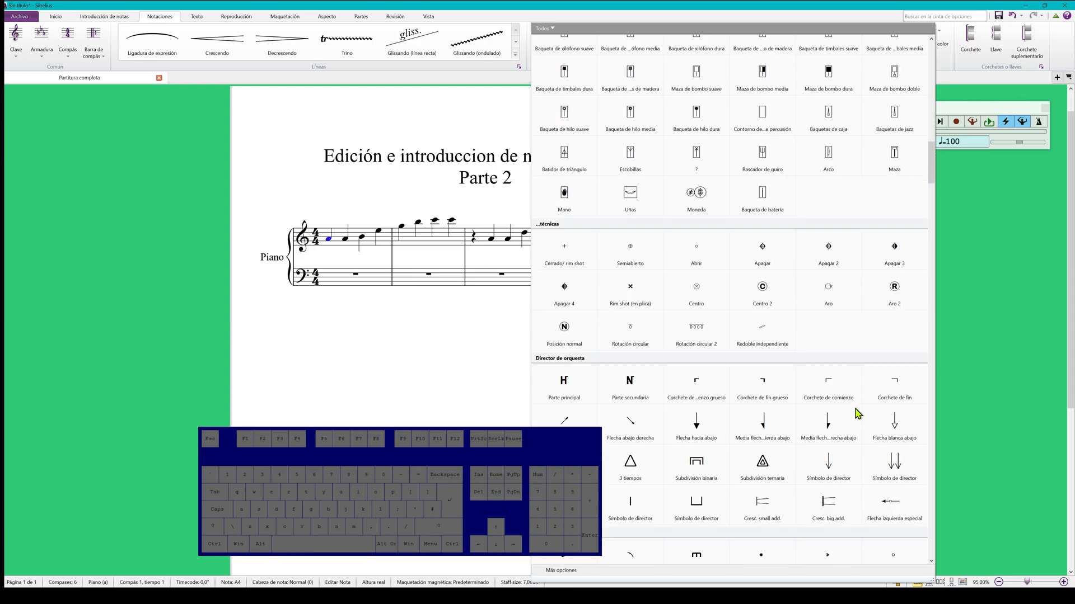
scroll(858, 414, down, 2)
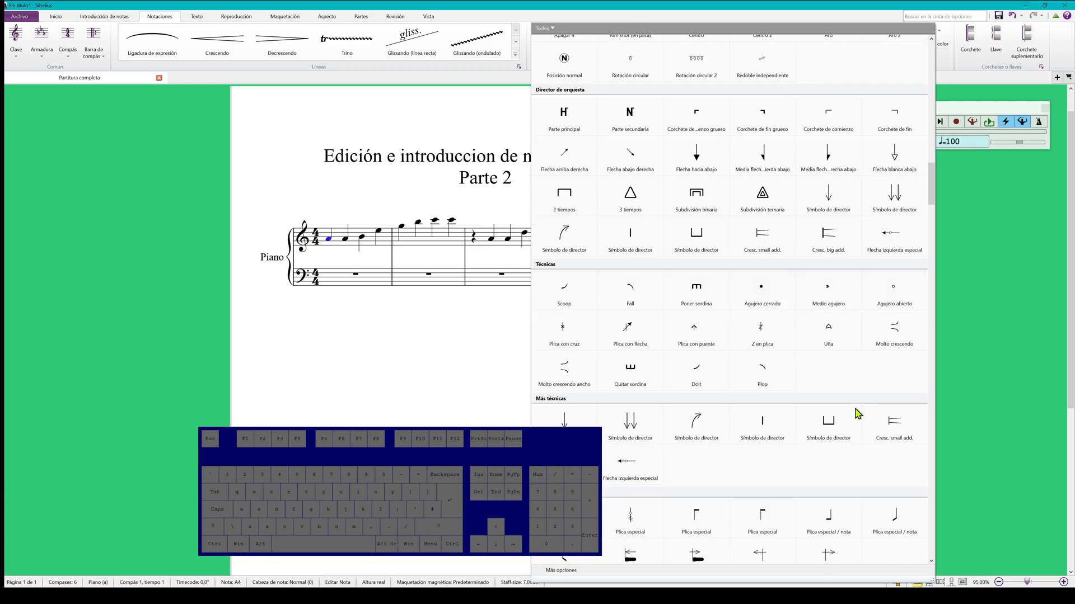
scroll(857, 414, down, 3)
scroll(858, 414, down, 2)
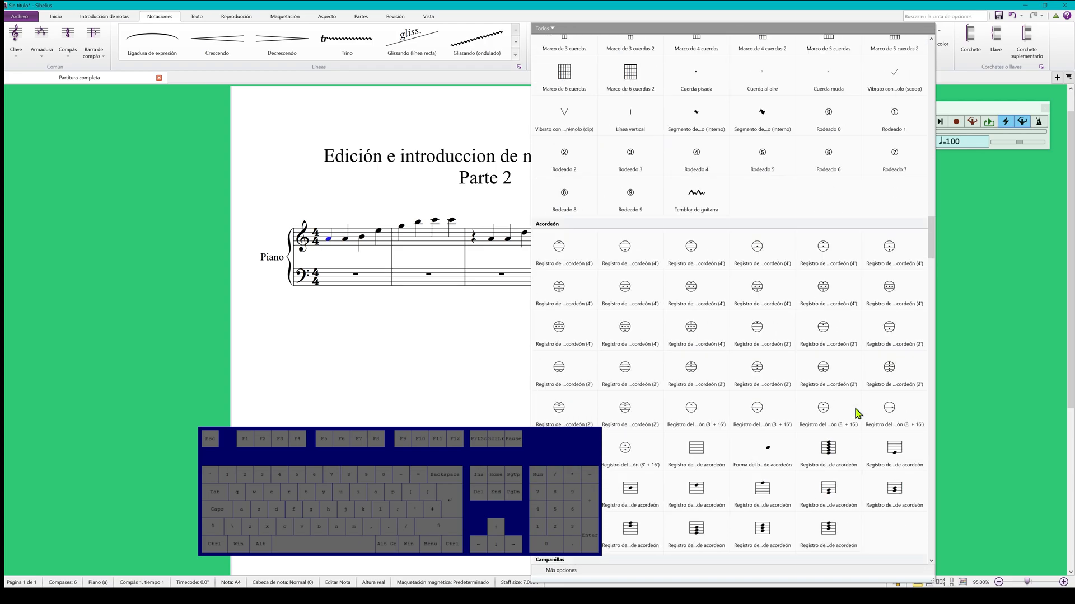
scroll(857, 414, down, 2)
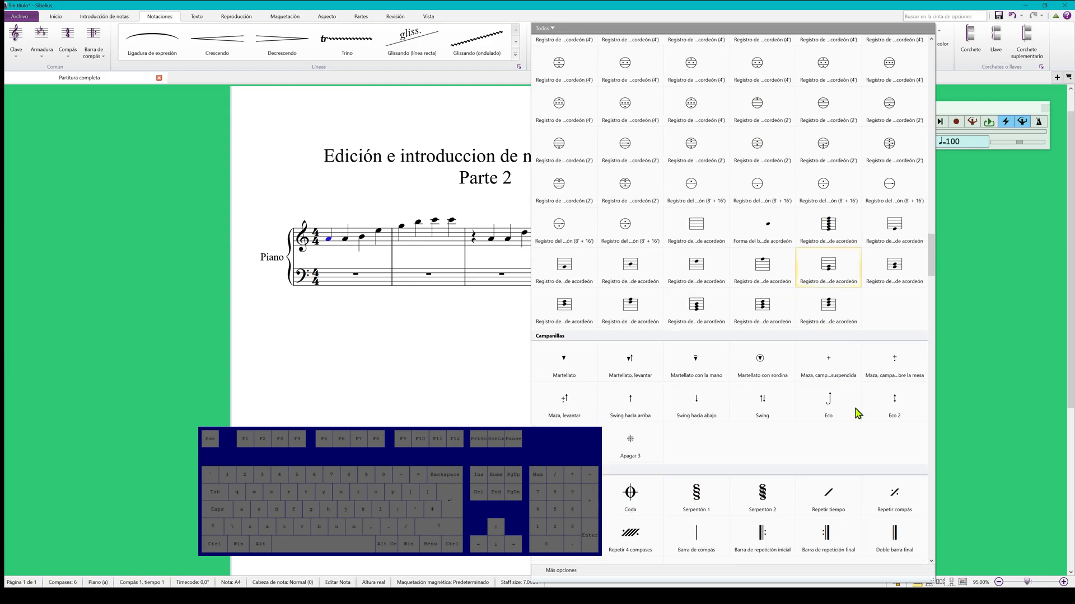
scroll(858, 414, down, 1)
scroll(858, 414, down, 4)
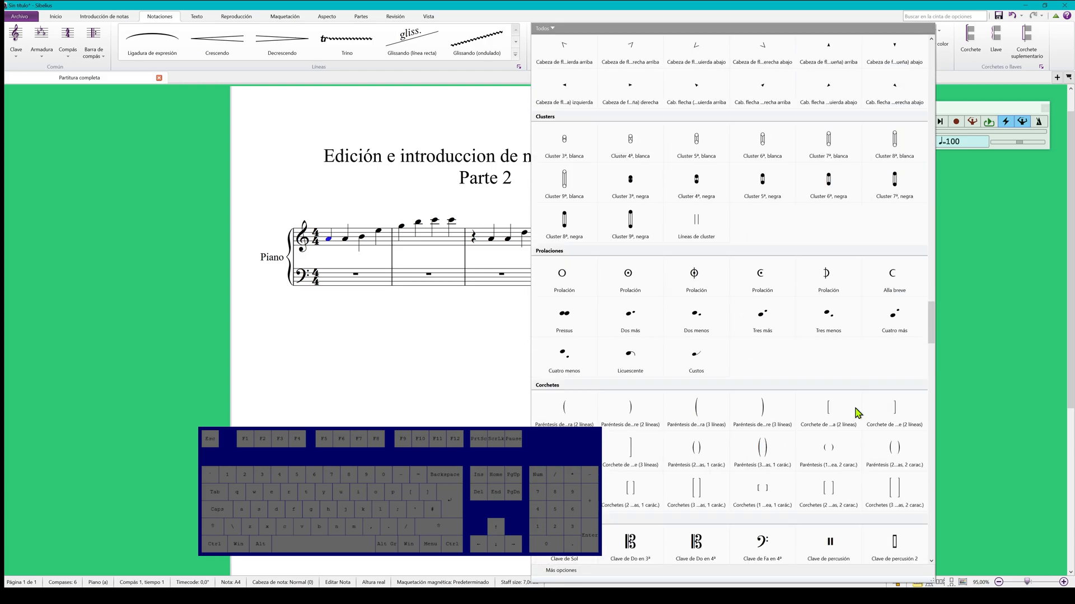
scroll(858, 415, down, 5)
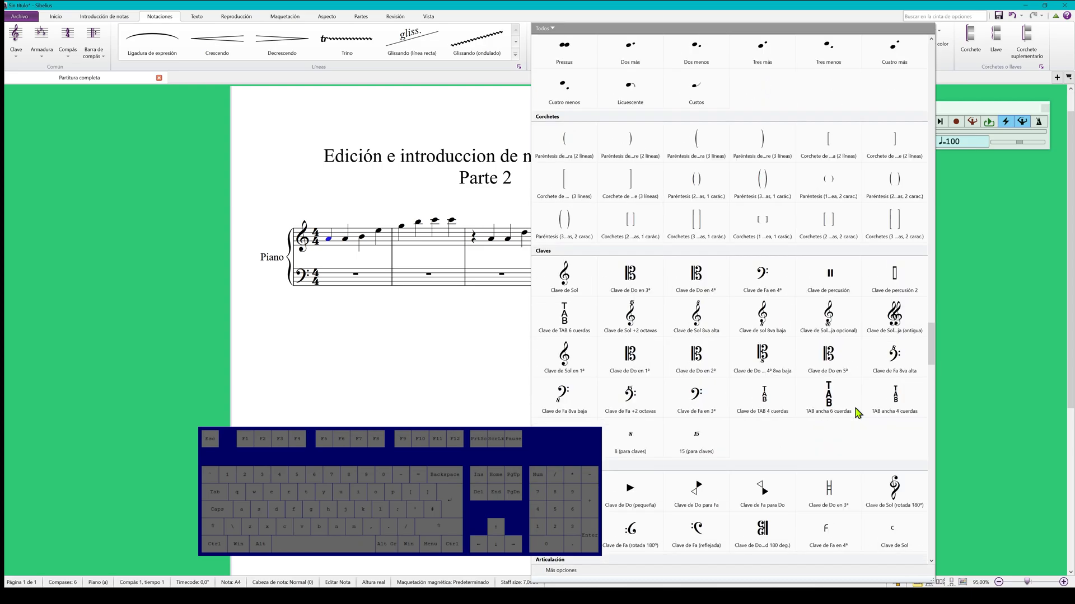
scroll(858, 414, down, 10)
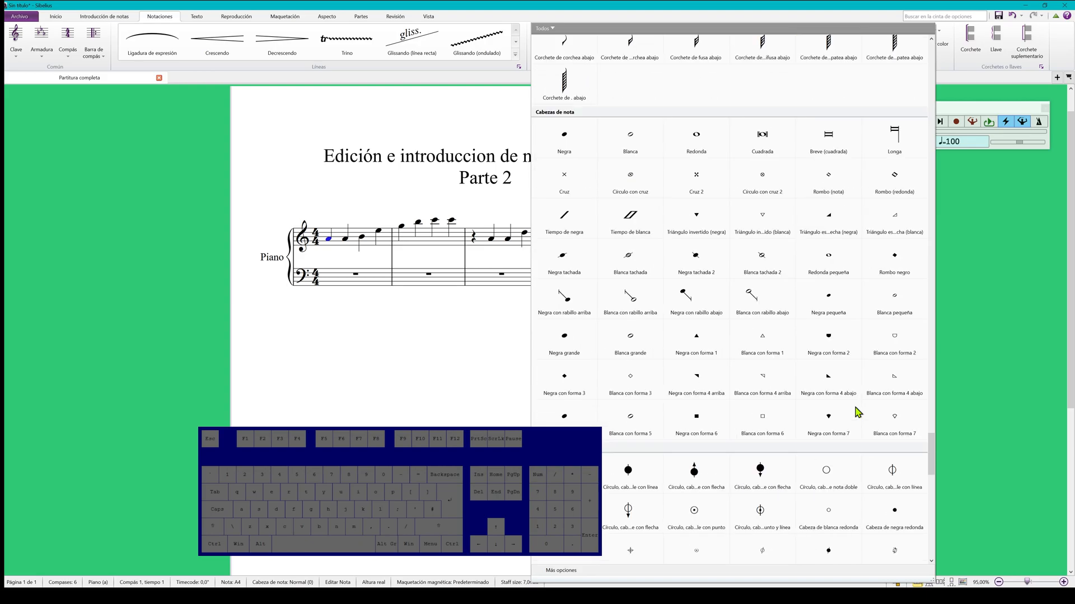
scroll(857, 415, down, 6)
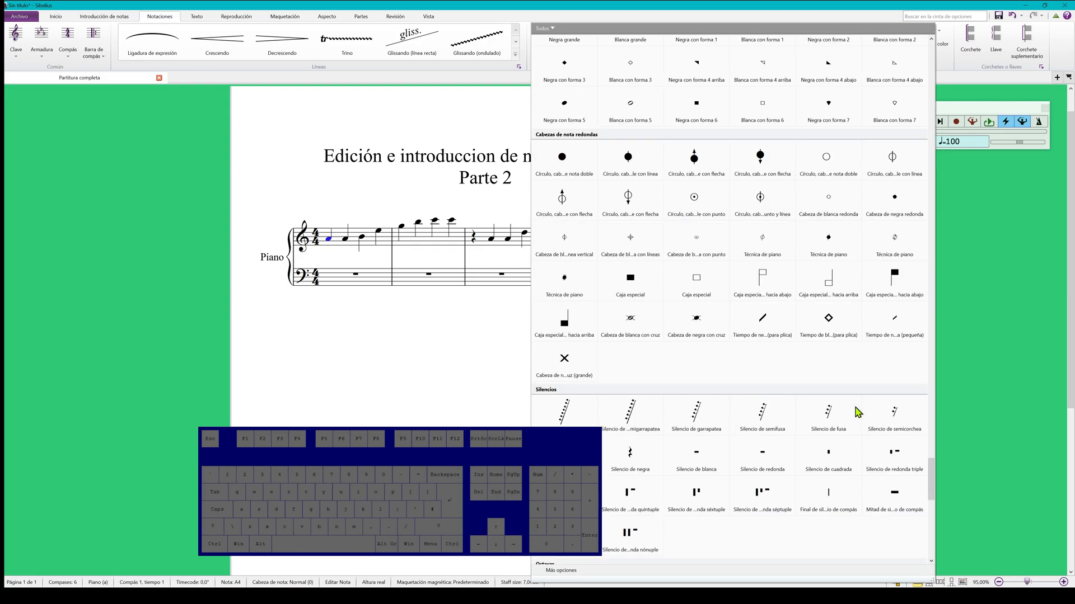
scroll(857, 413, down, 4)
scroll(857, 414, down, 3)
click(482, 418)
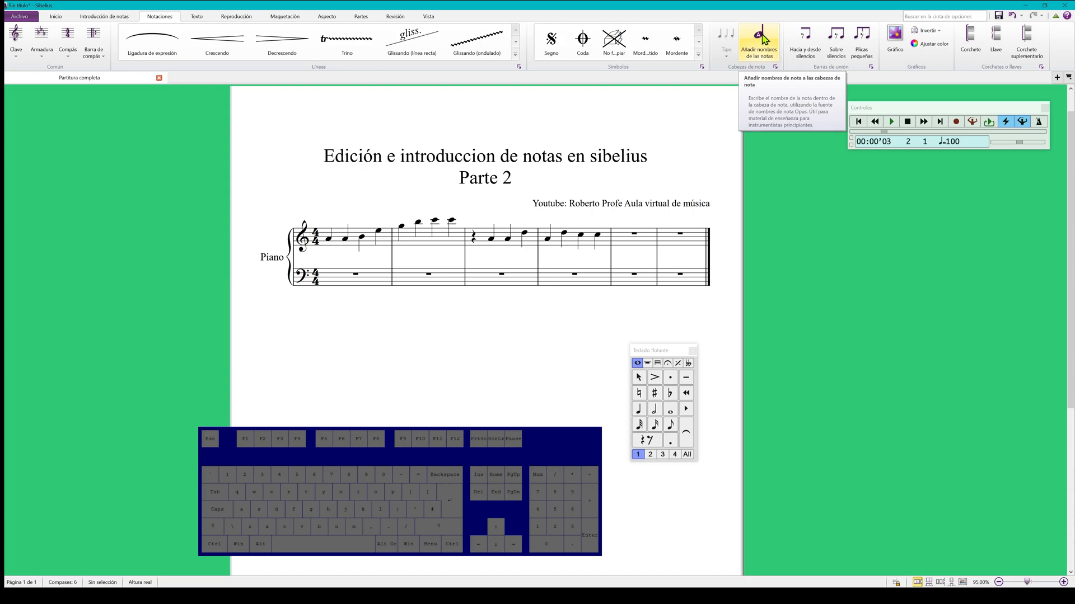
- Add the note name inside the notehead of bar 1's first note, applying it only to the selected passage (Pasaje seleccionado)
click(330, 240)
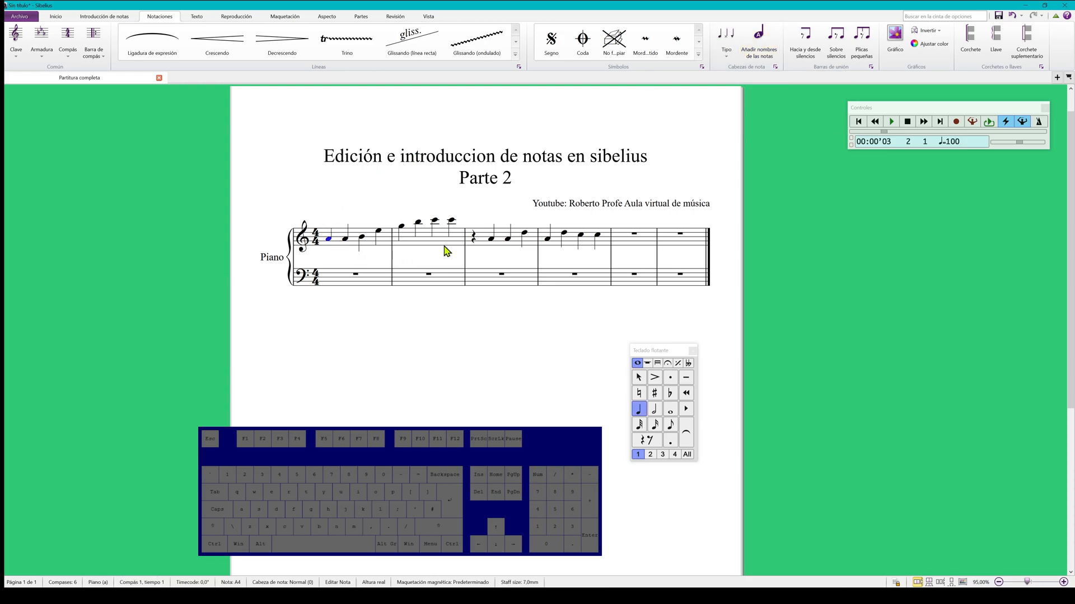
click(765, 42)
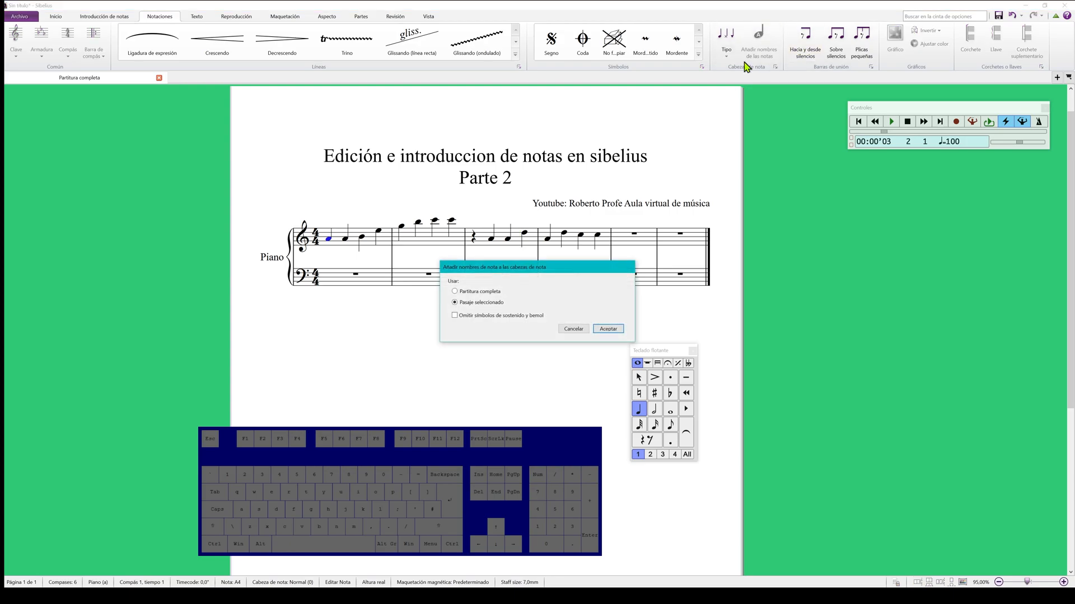
click(606, 331)
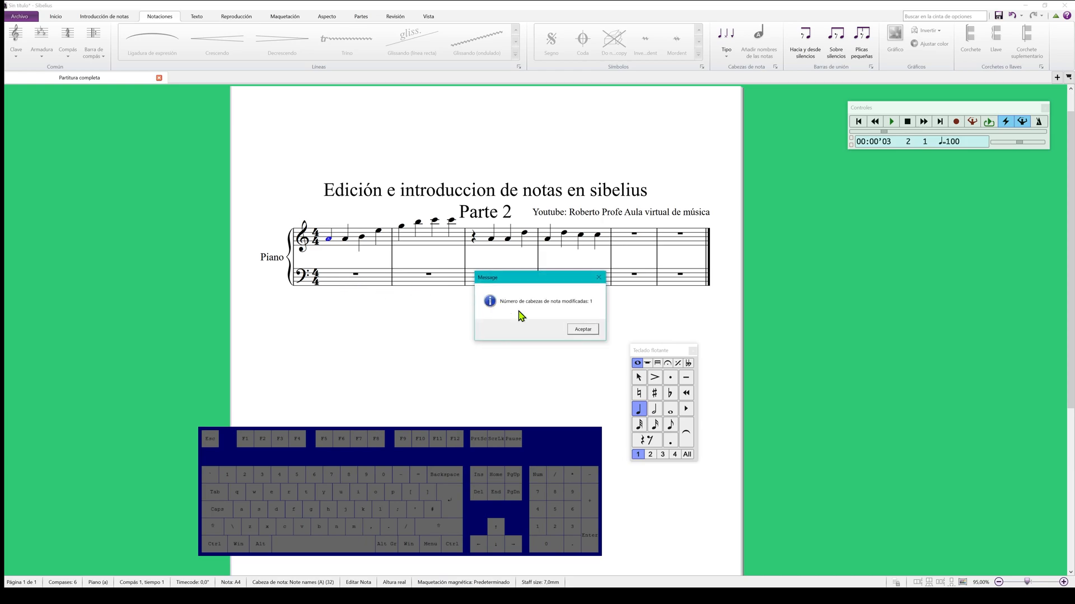
click(576, 330)
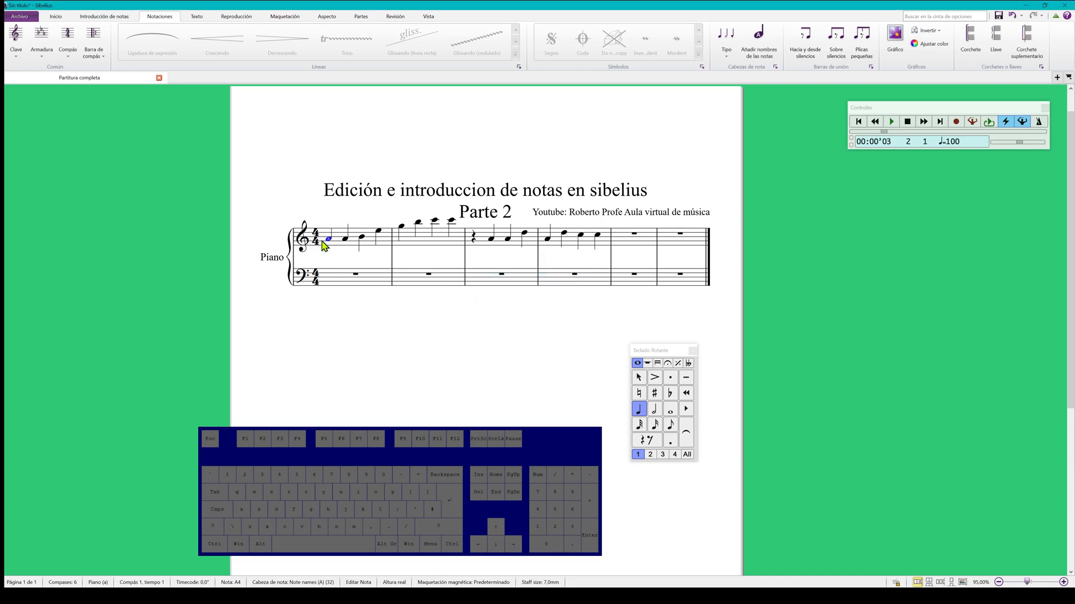
scroll(320, 244, up, 6)
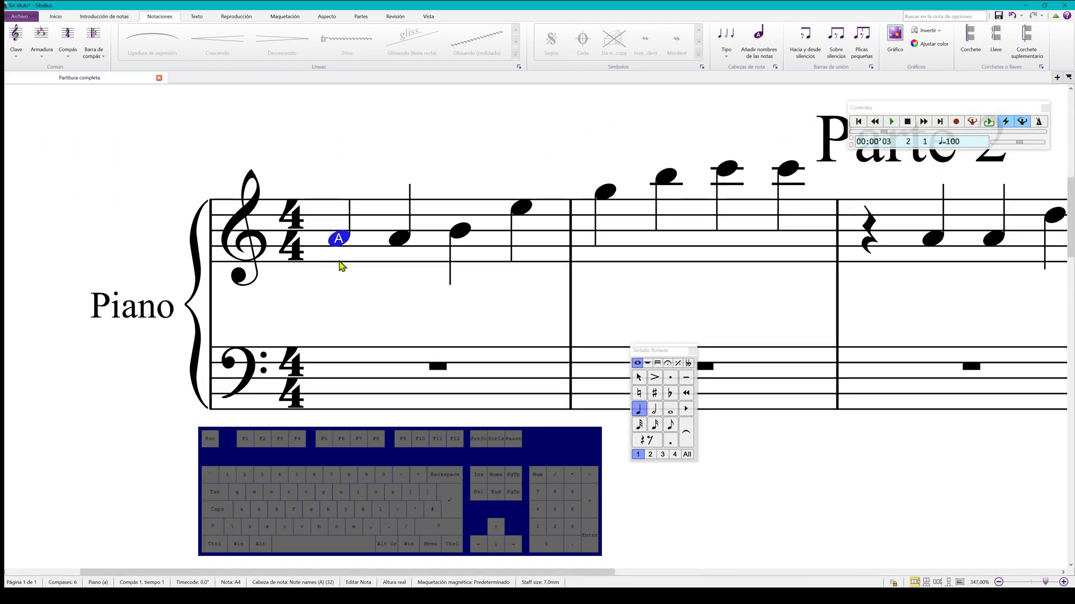
- Clear all the notes from bar 2 of the upper piano staff
scroll(340, 264, down, 4)
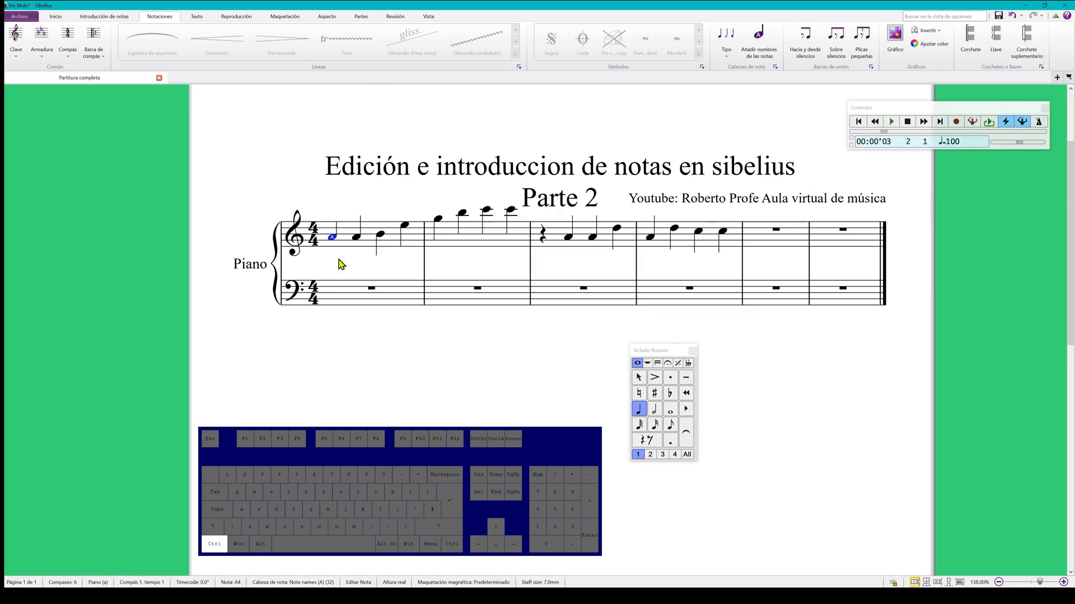
scroll(339, 260, down, 1)
drag(301, 187, 264, 215)
scroll(265, 215, down, 2)
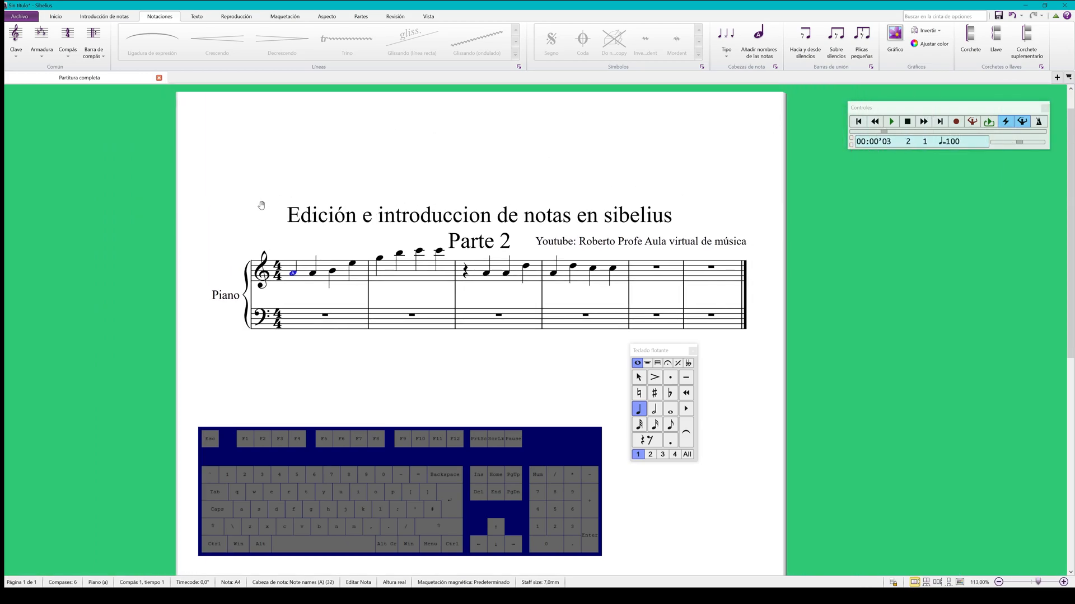
click(392, 277)
key(Delete)
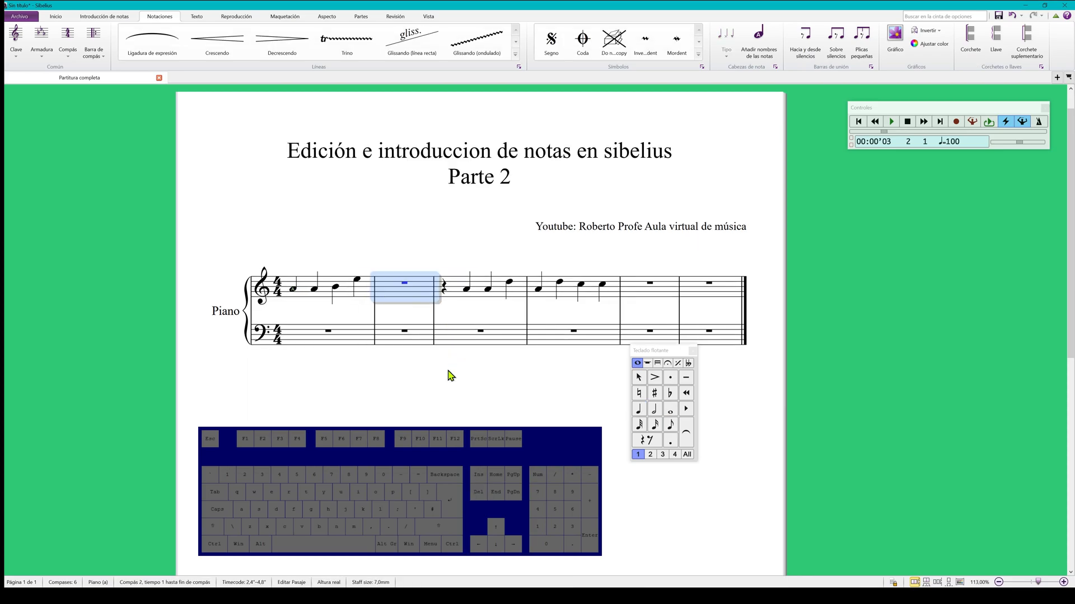
click(453, 376)
- Fill bar 2 of the upper staff with eighth notes A4, A4, C5 and G4, each followed by an eighth rest
click(671, 427)
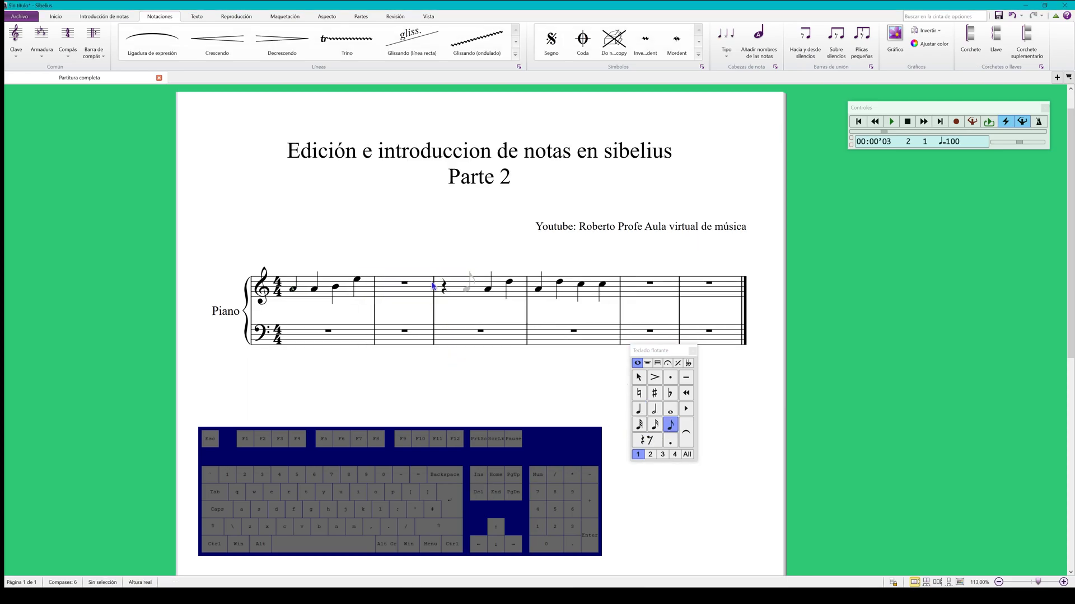
click(387, 291)
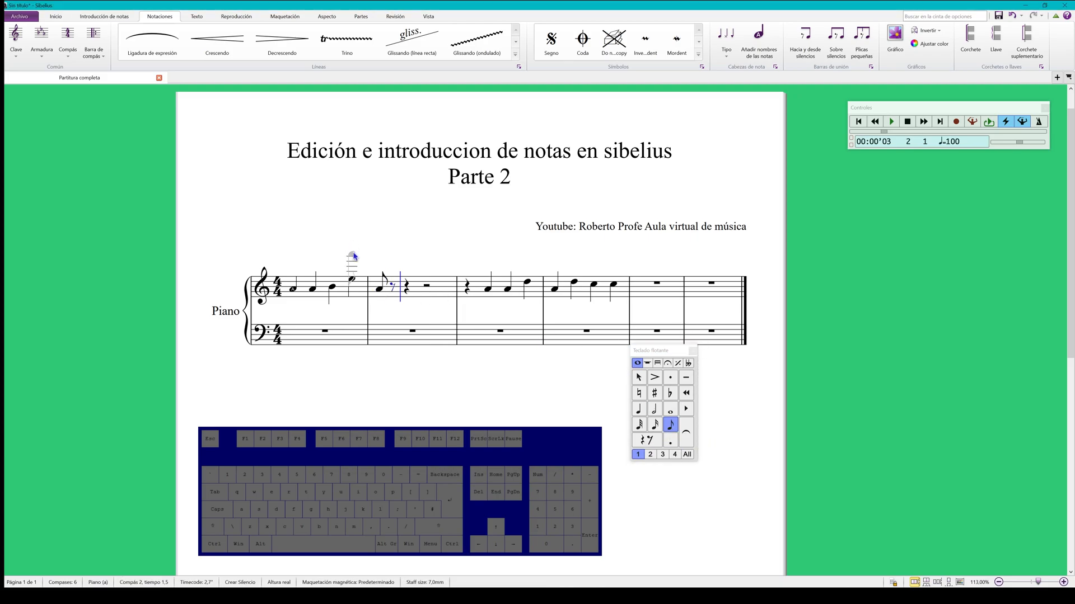
click(409, 289)
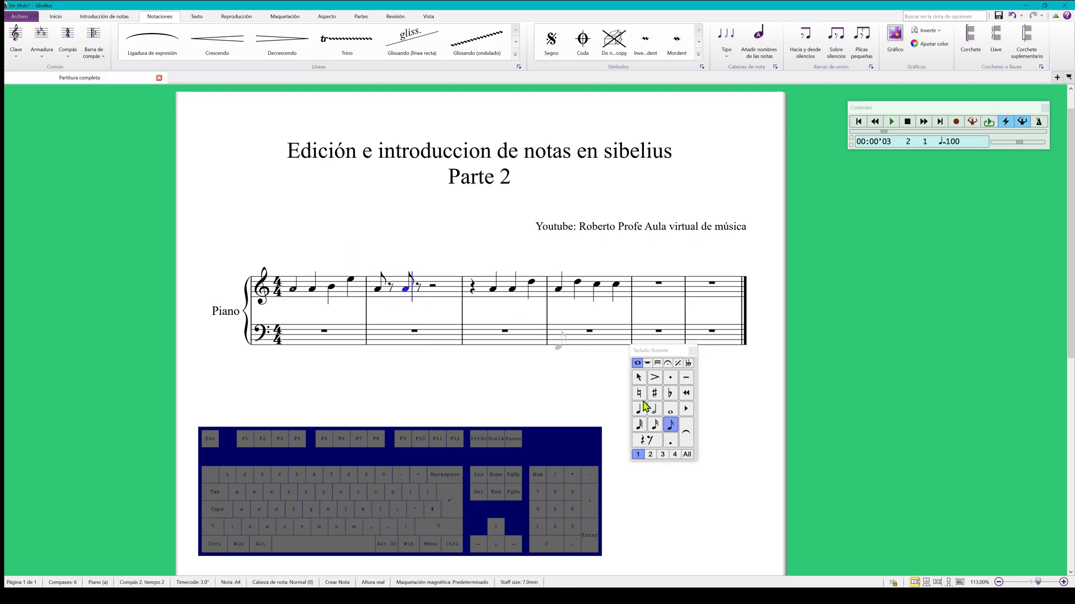
click(647, 442)
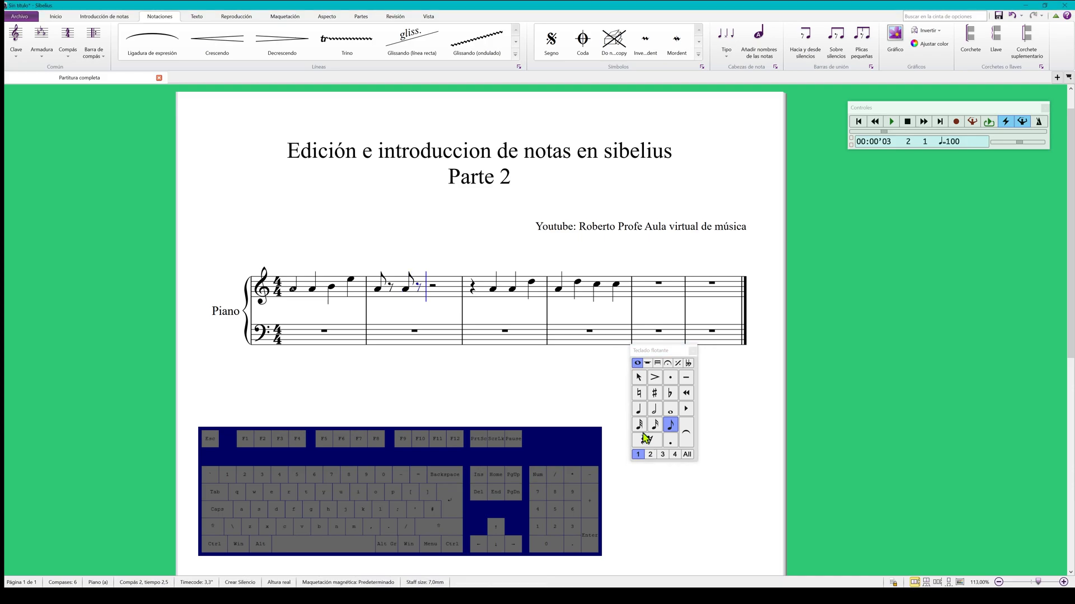
click(436, 288)
click(647, 441)
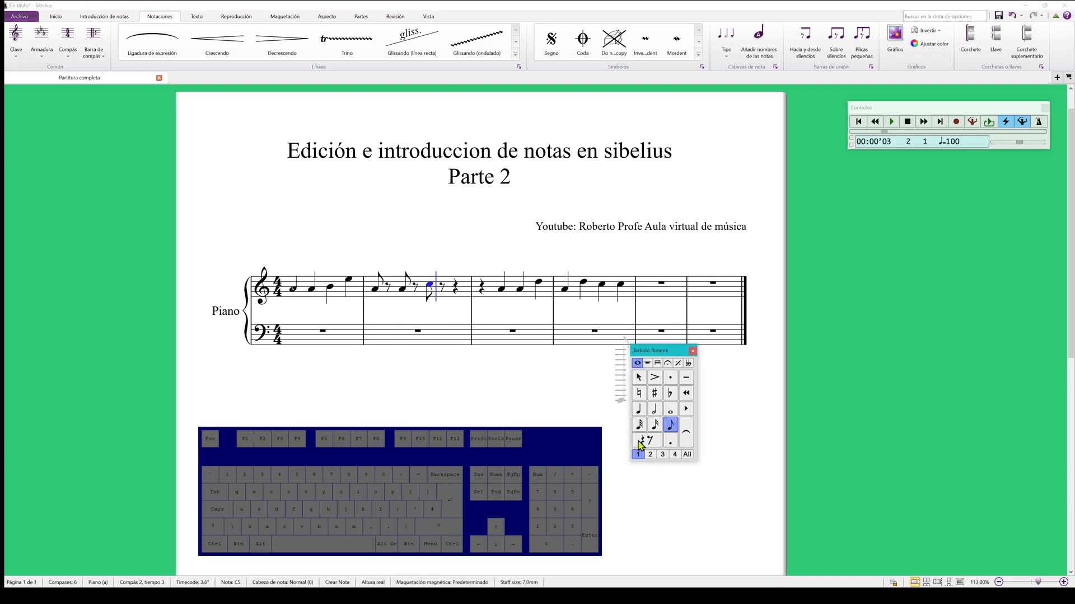
click(453, 291)
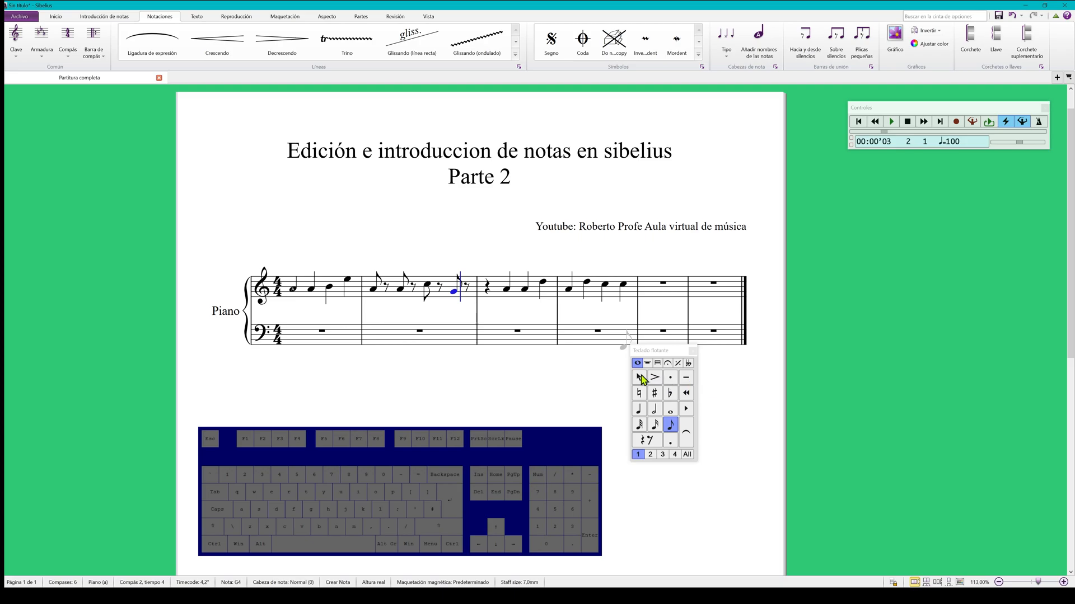
key(Escape)
key(Escape)
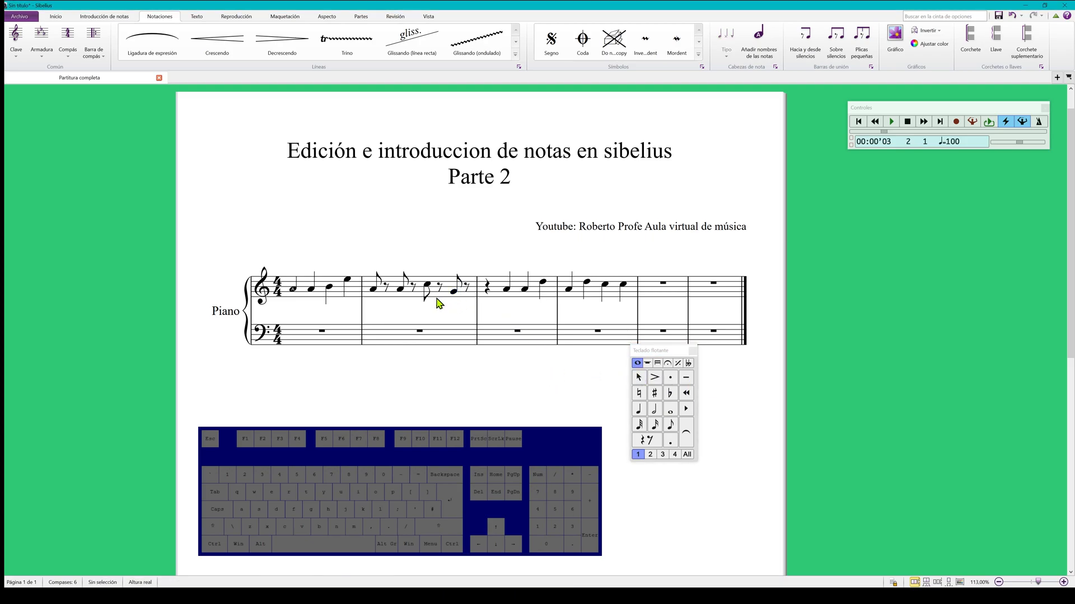
- Turn beaming to and from rests on and off for bar 2's eighth notes, and do the same with beaming over rests
click(373, 289)
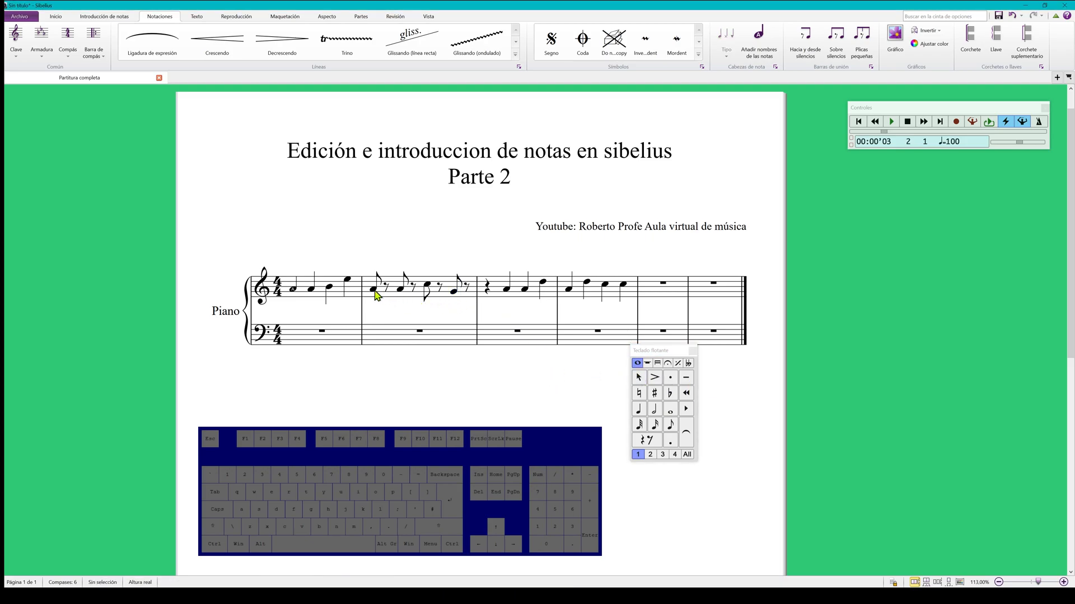
click(804, 47)
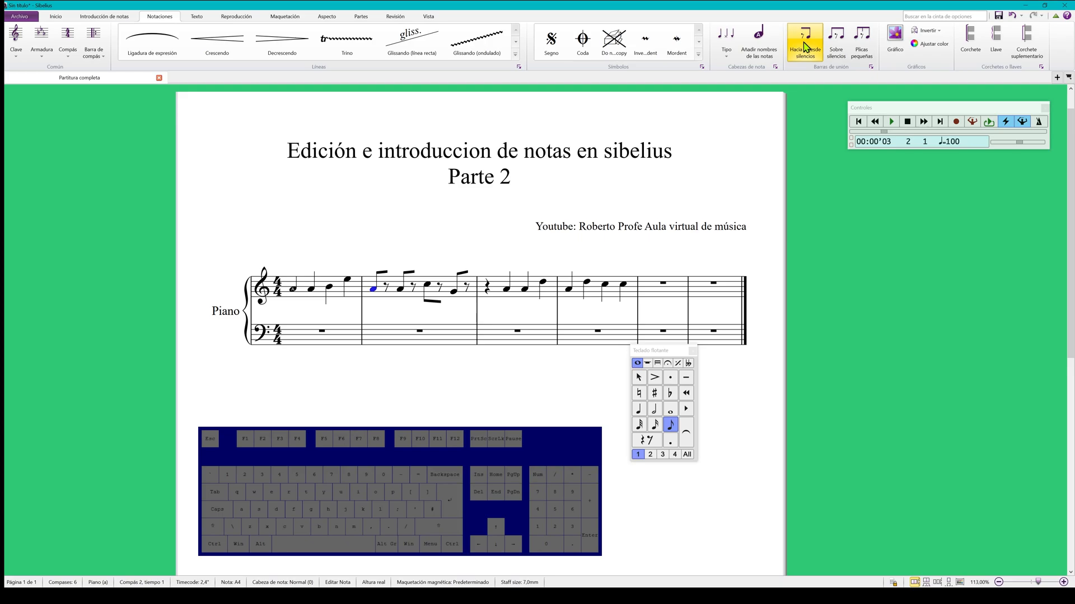
click(804, 47)
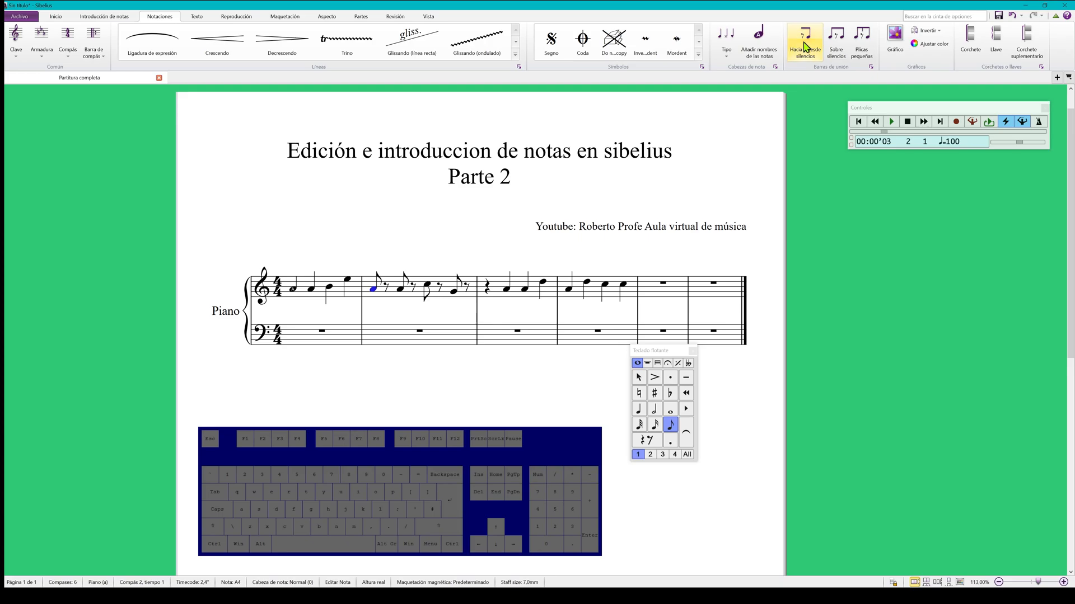
click(835, 42)
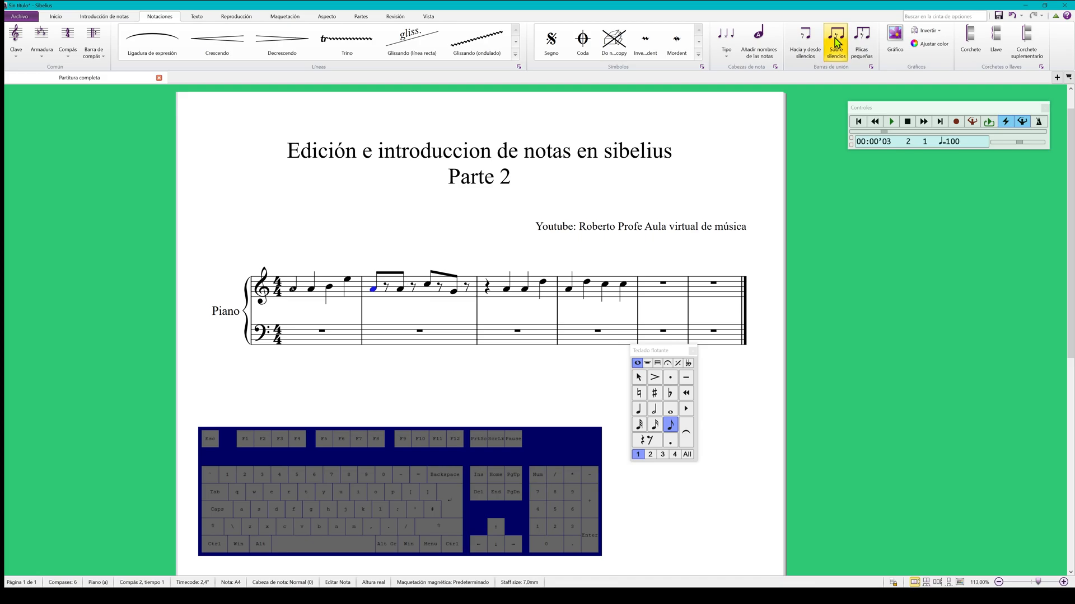
click(835, 43)
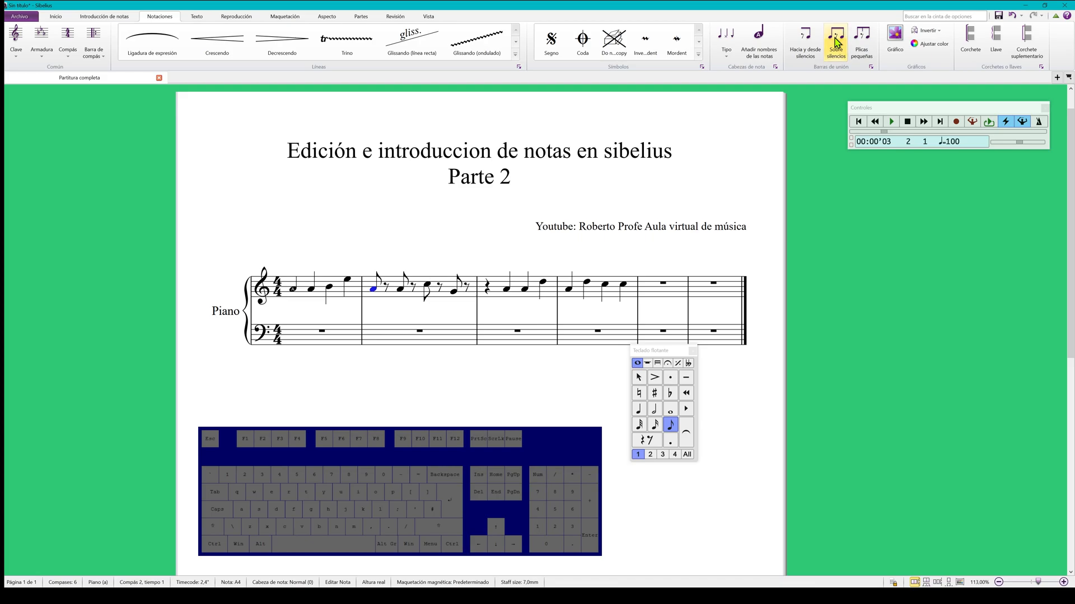
- Turn on small stems over rests (Plicas pequeñas) and clear all the notes from bar 2 of the upper piano staff
click(862, 42)
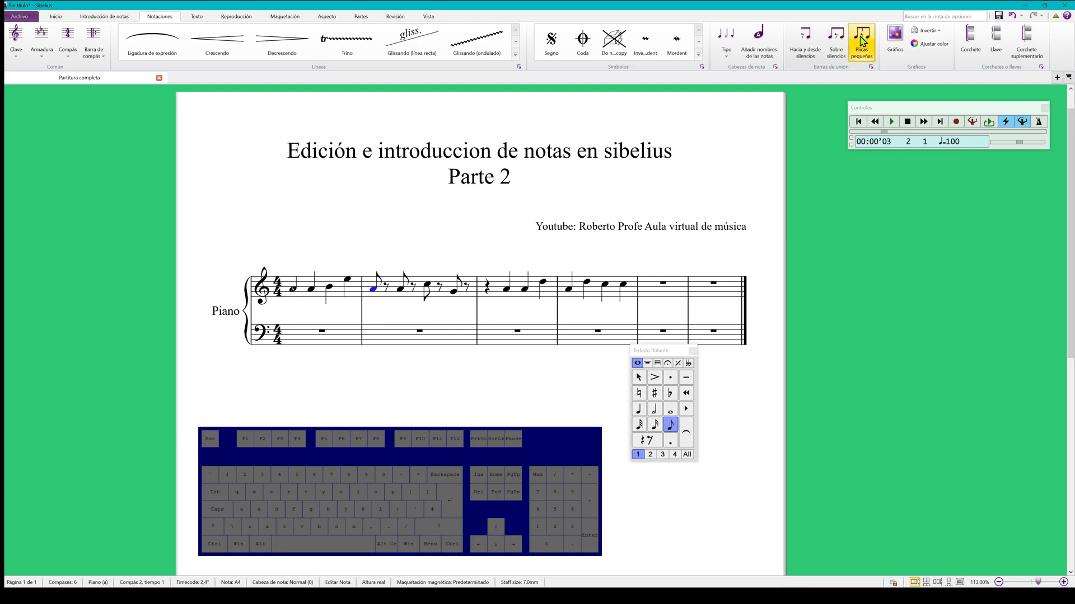
click(413, 286)
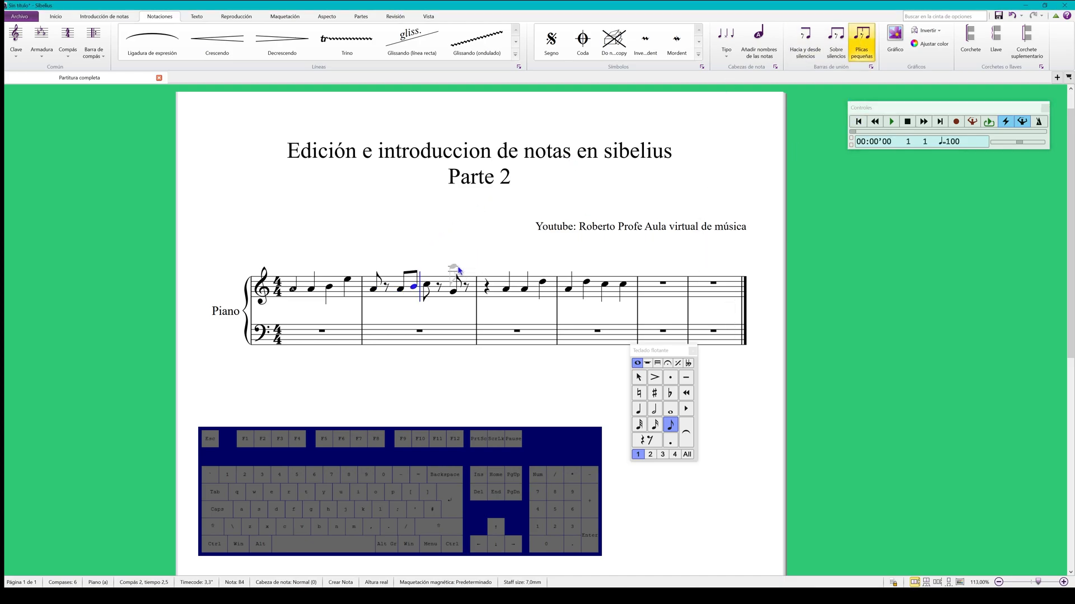
key(Escape)
key(Escape)
click(446, 299)
key(Delete)
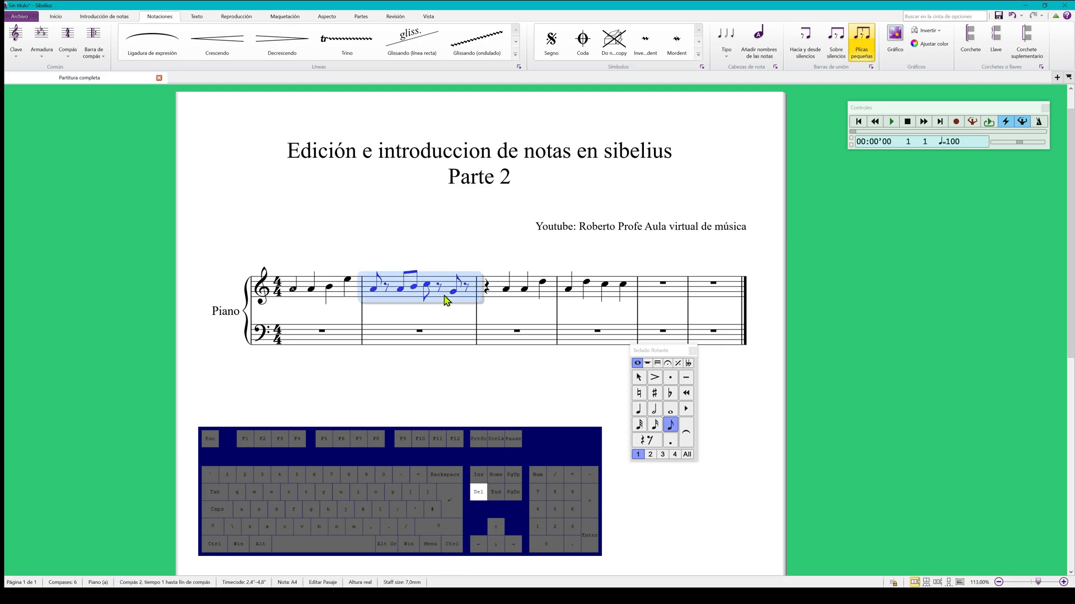
click(485, 401)
- Fill bar 2 of the upper staff with B4 eighth notes on beats 1, 2, 3 and the second half of beat 4, leaving eighth rests elsewhere
click(670, 425)
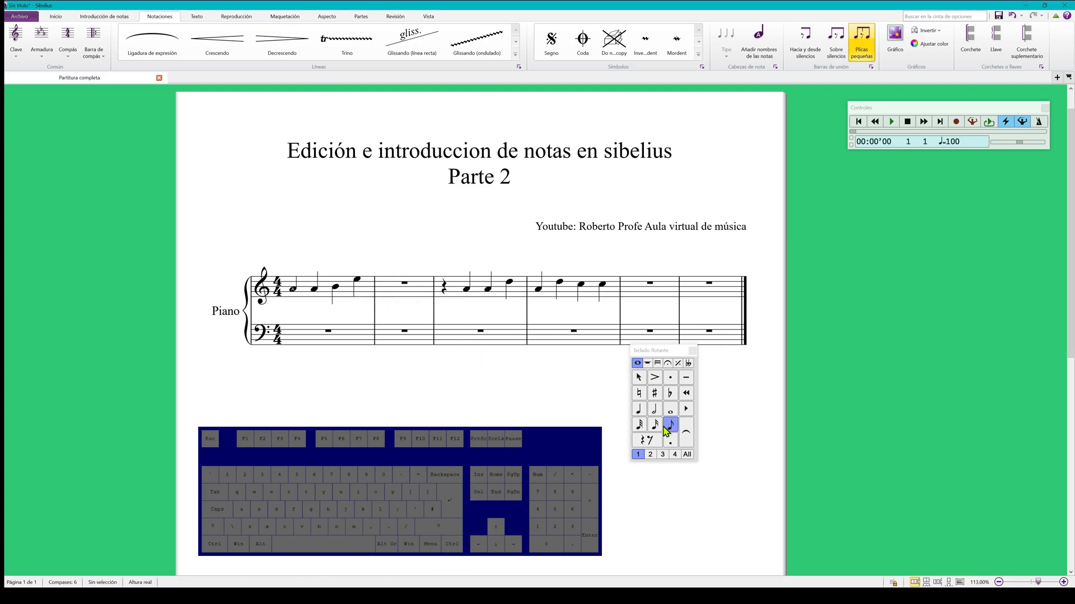
click(383, 288)
click(404, 287)
click(430, 289)
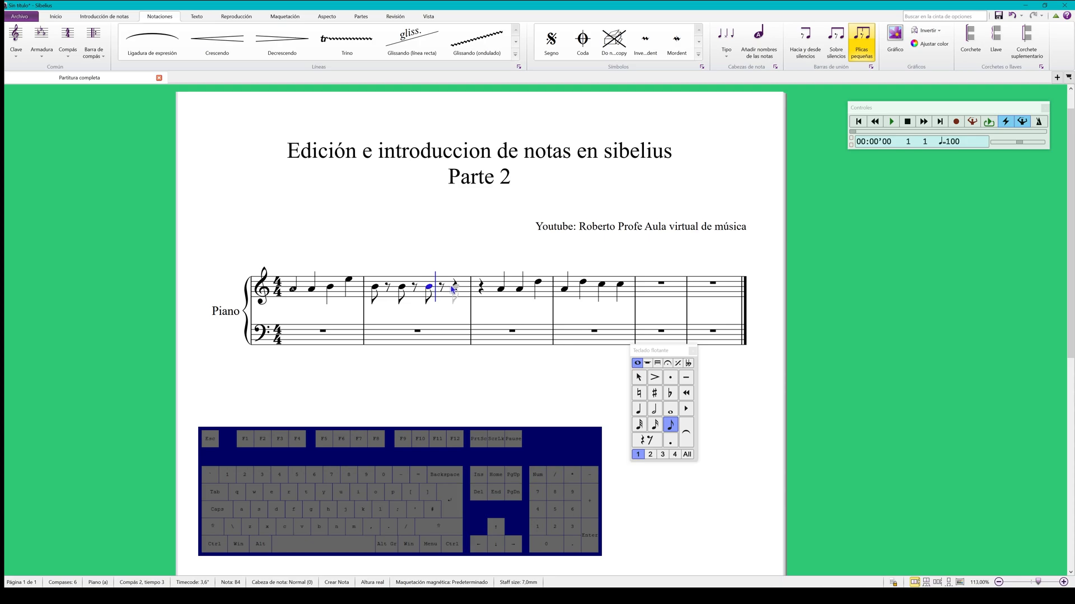
click(453, 289)
click(466, 287)
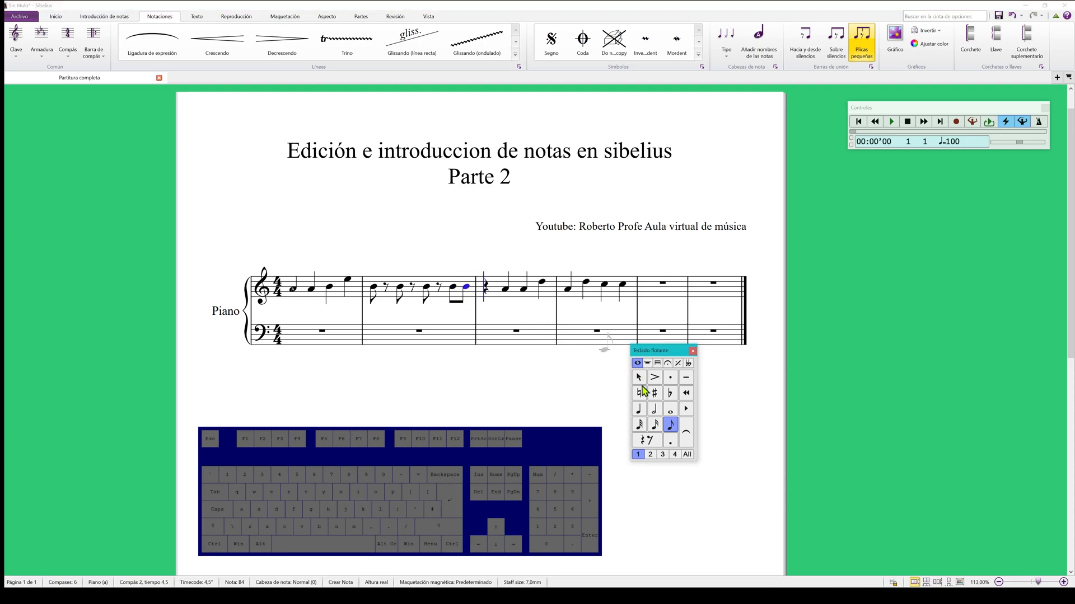
click(454, 288)
key(0)
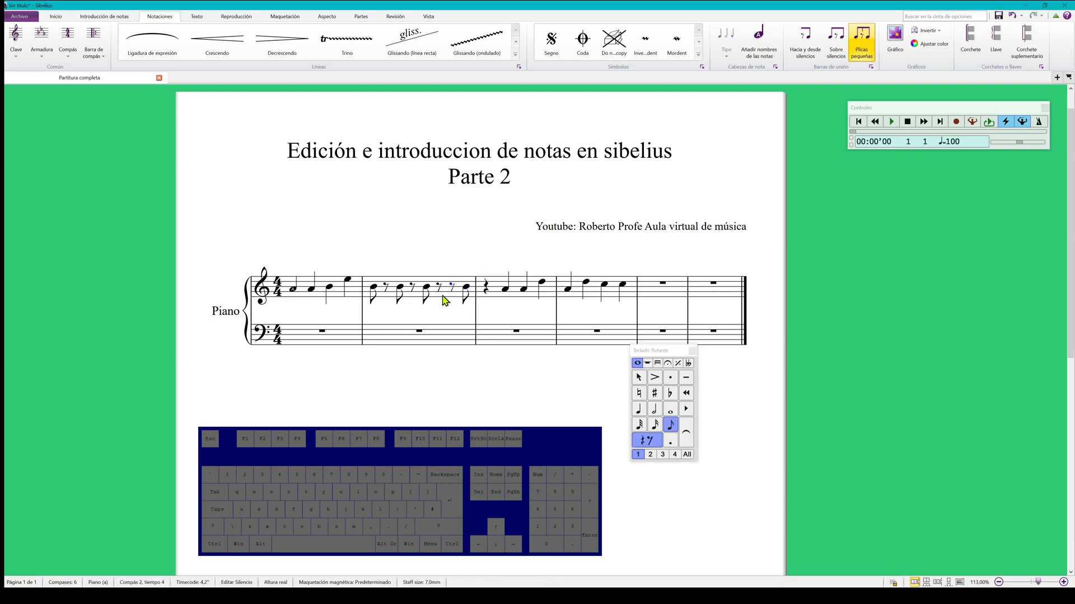
- Turn beaming to and from rests and over rests on and off for all of bar 2, and turn off the small stems
click(444, 301)
click(805, 41)
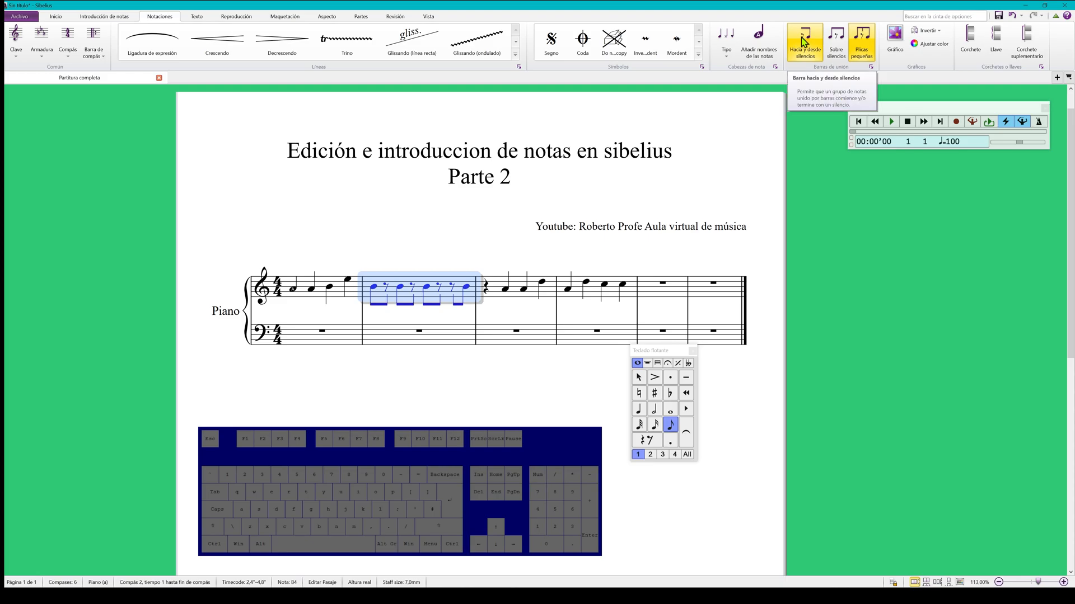
click(845, 44)
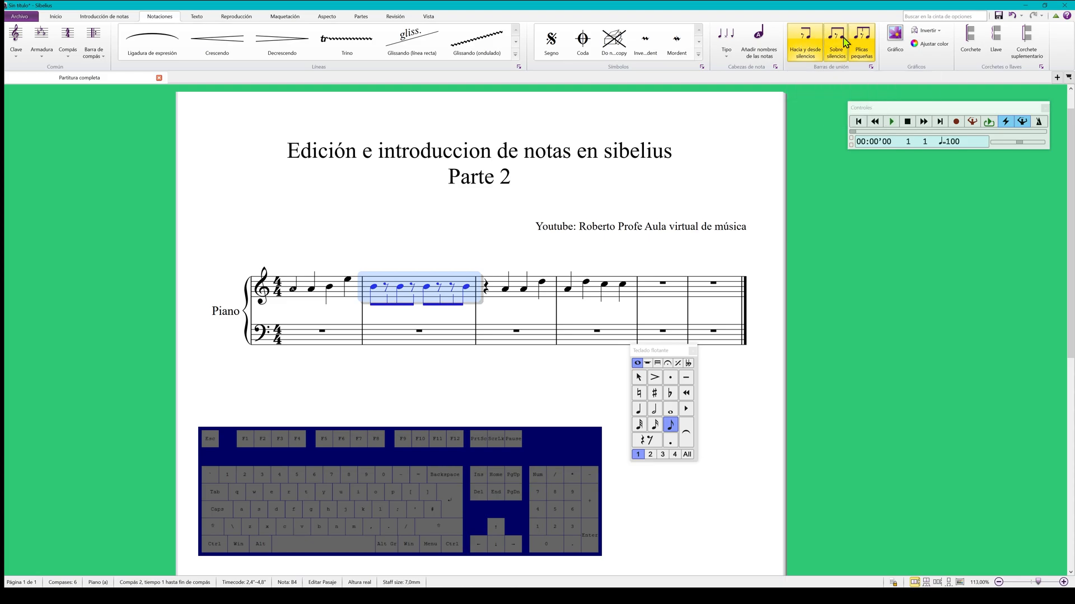
click(862, 43)
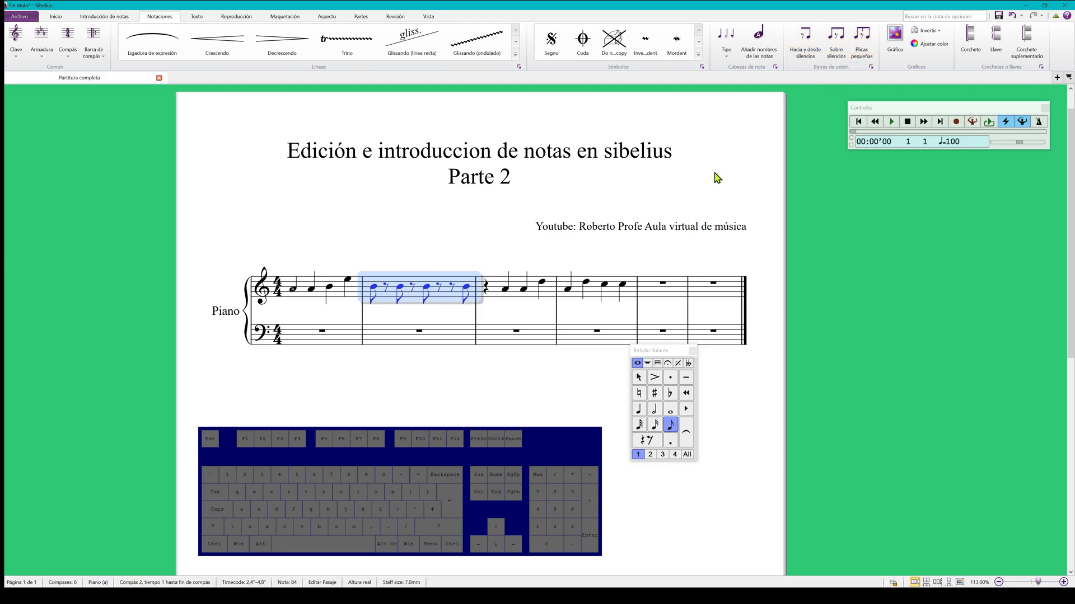
click(807, 40)
click(807, 40)
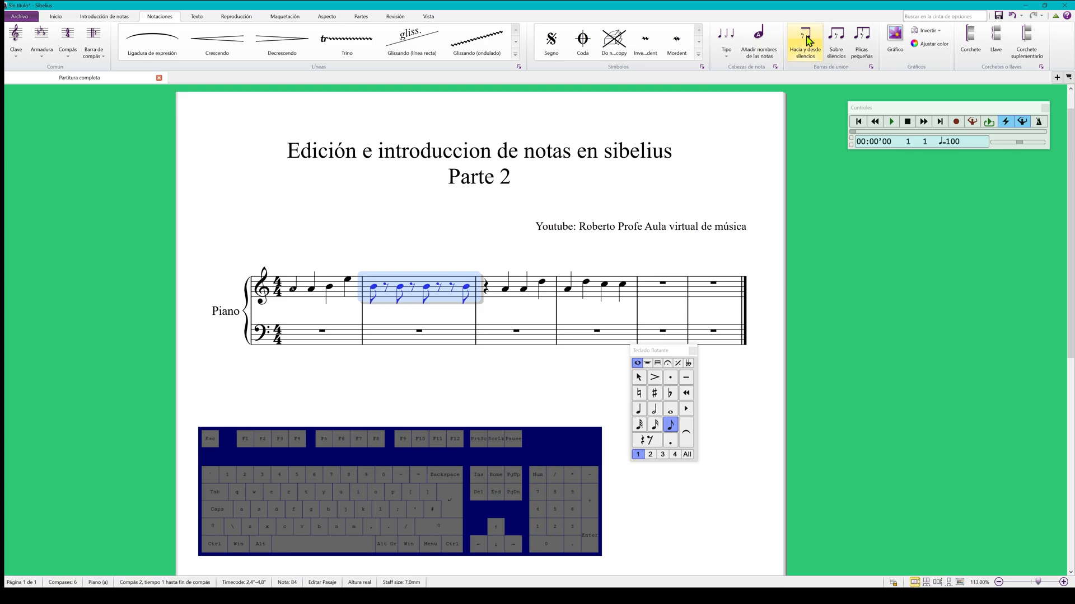